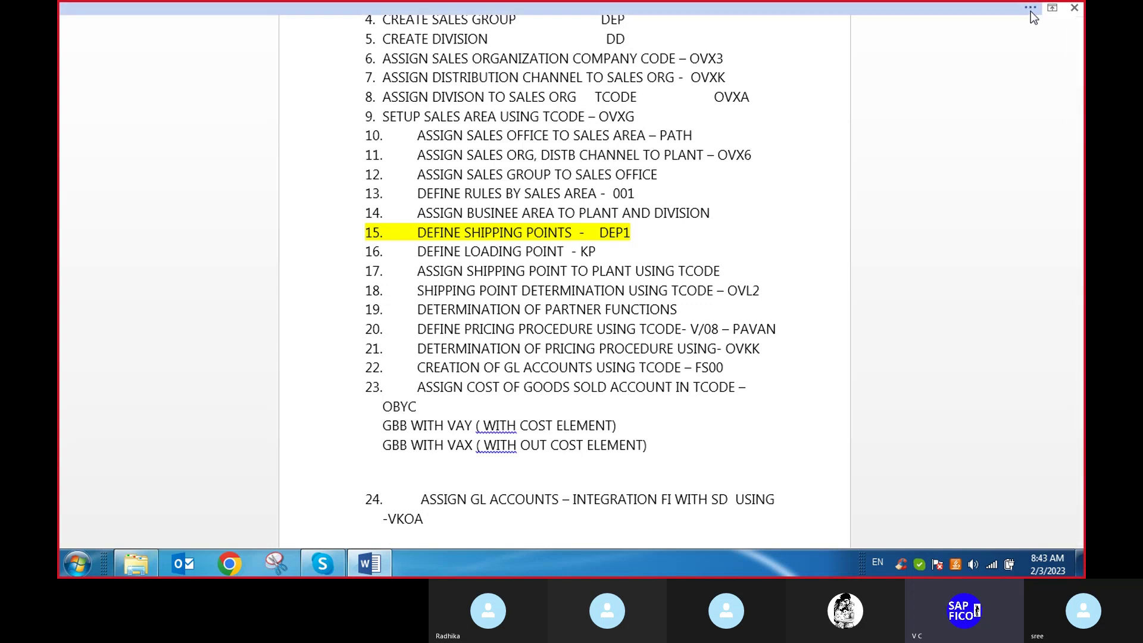
# Minimize the Word checklist, the Skype call window and the Downloads folder to reach the desktop.
pyautogui.click(1031, 11)
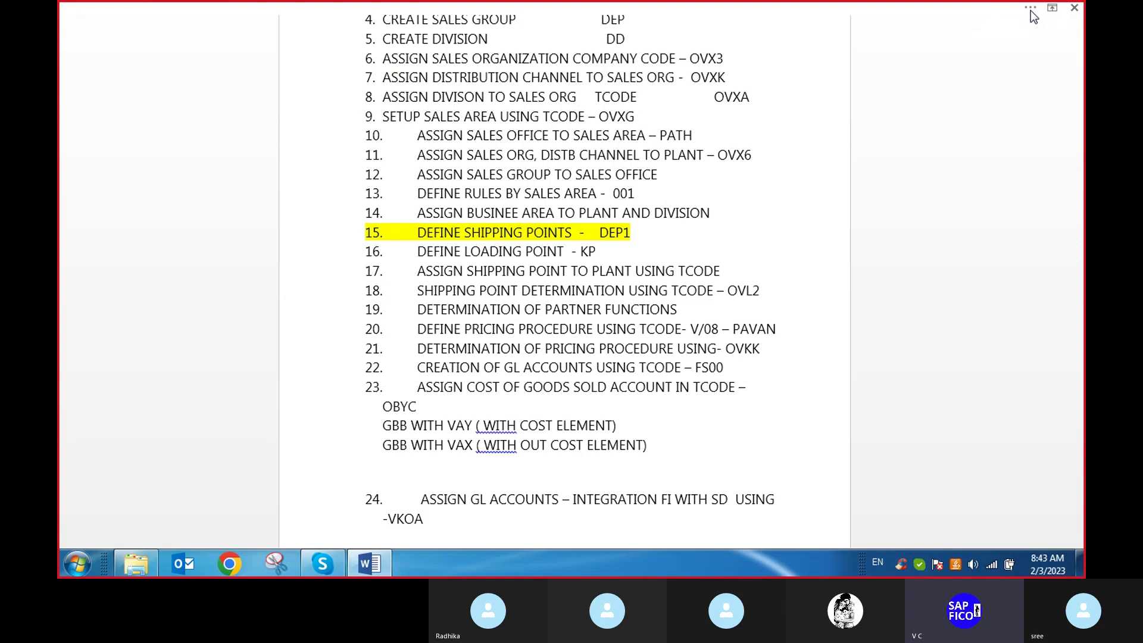
pyautogui.click(1031, 11)
pyautogui.click(1011, 16)
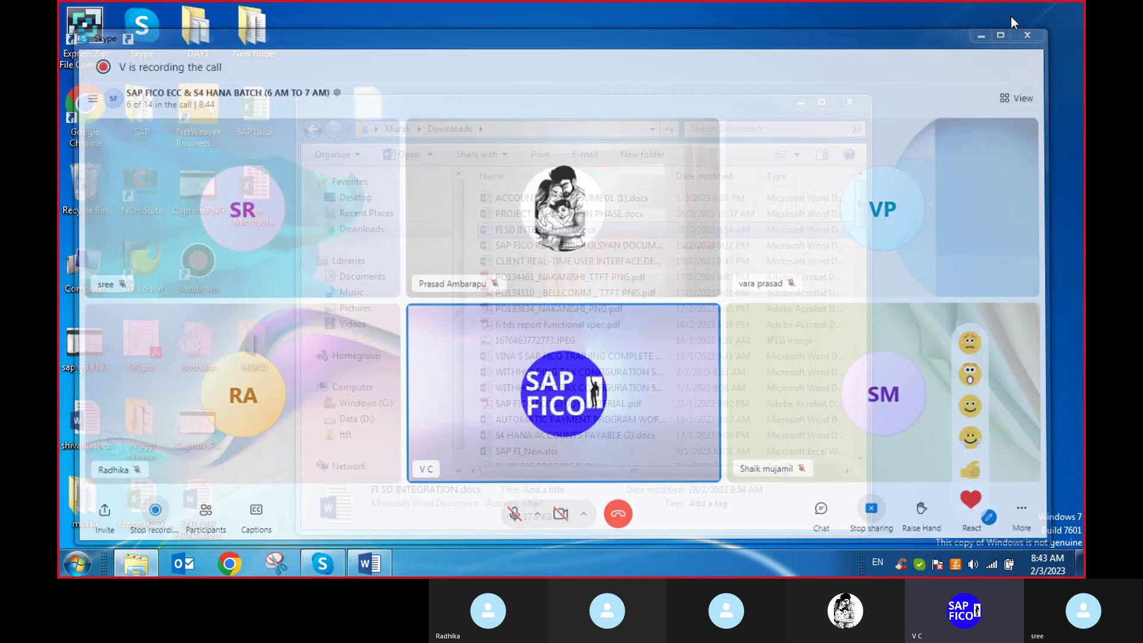
pyautogui.click(975, 112)
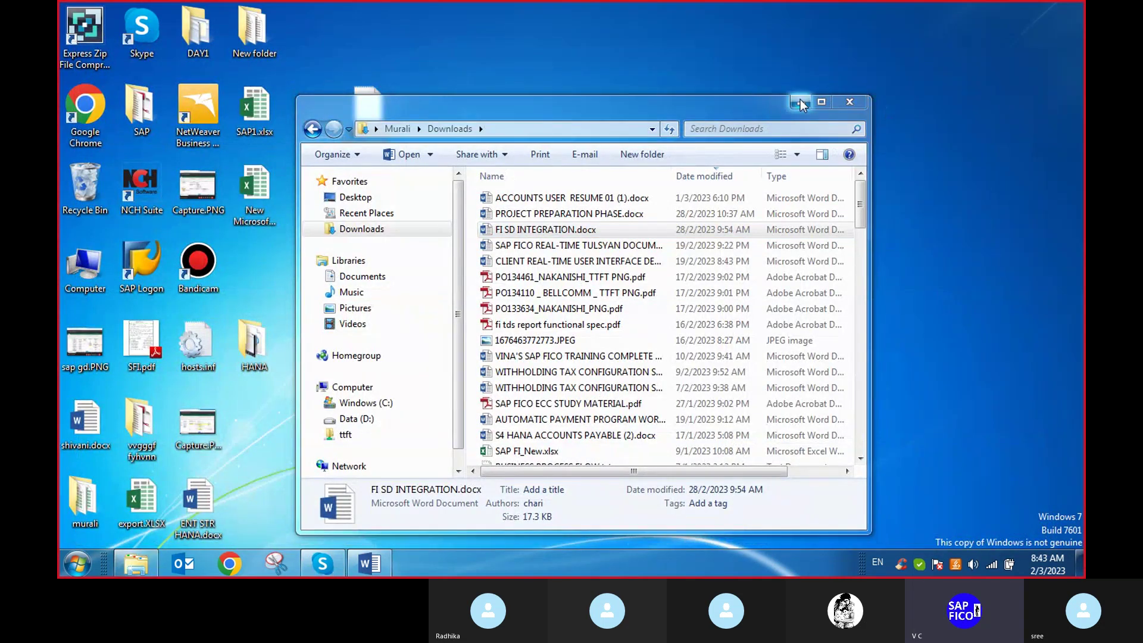
pyautogui.click(800, 99)
pyautogui.doubleClick(153, 259)
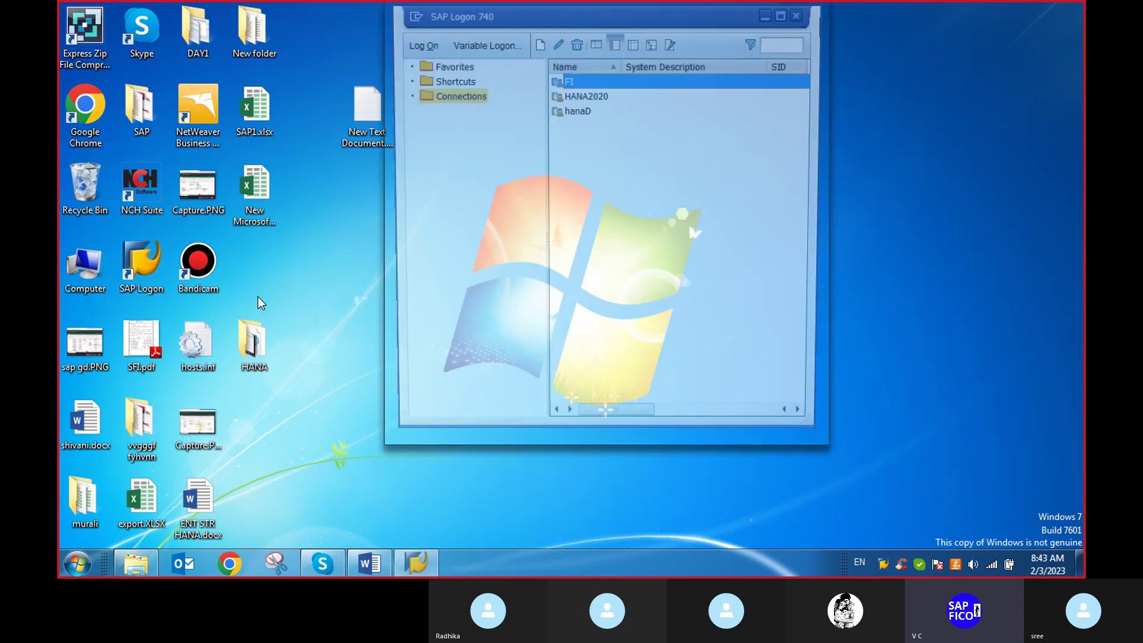
pyautogui.click(419, 45)
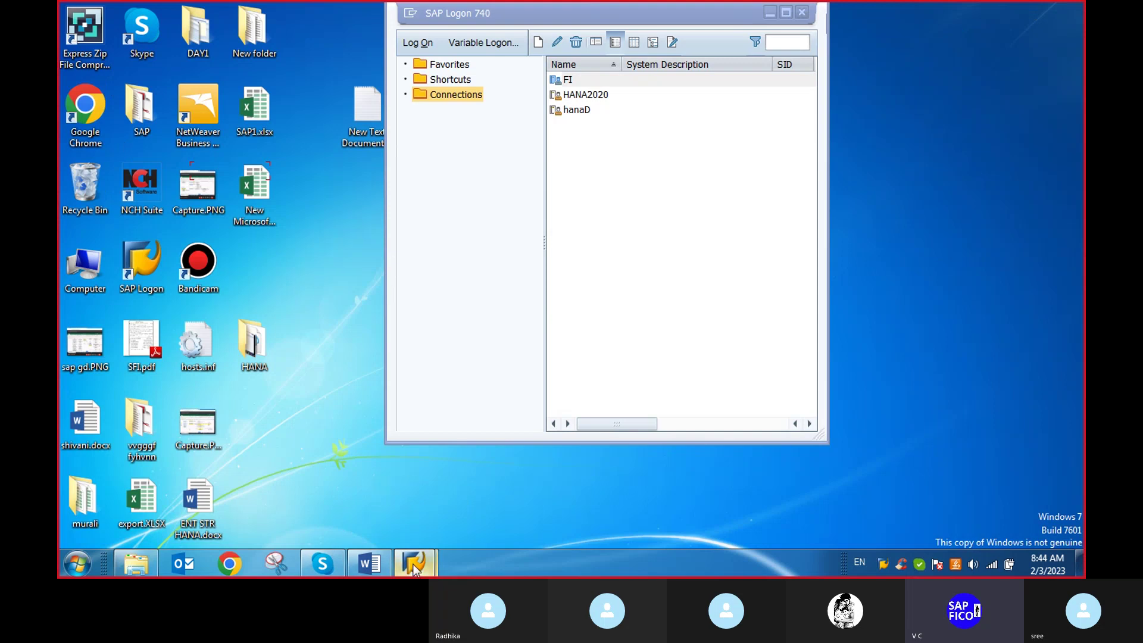
pyautogui.moveTo(415, 564)
pyautogui.rightClick(425, 570)
pyautogui.click(393, 524)
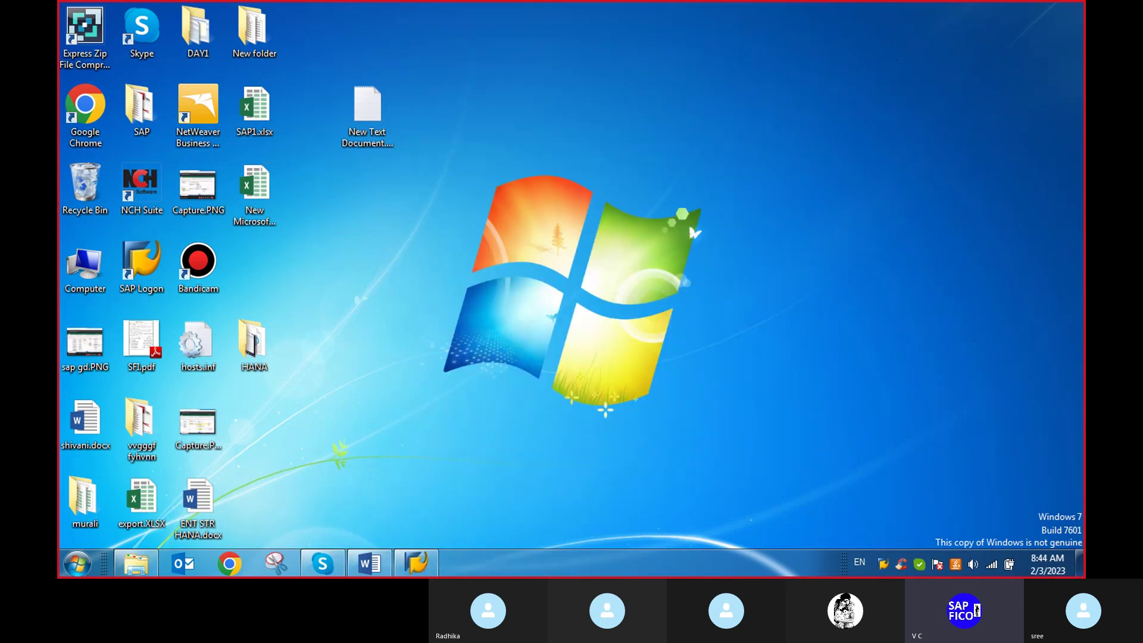
pyautogui.rightClick(427, 566)
pyautogui.click(391, 524)
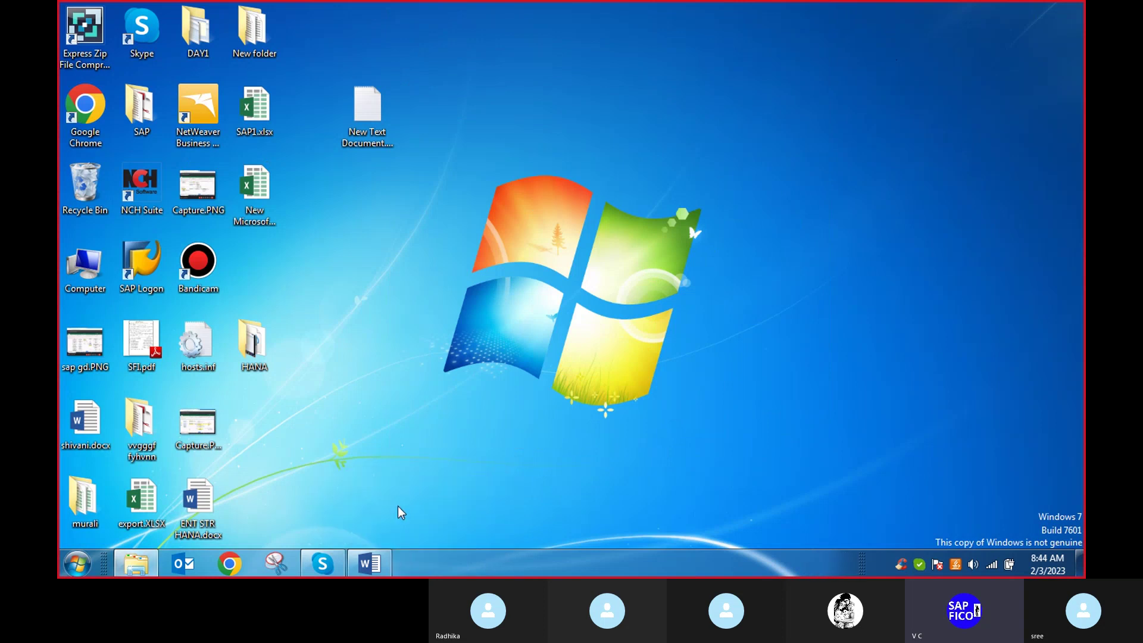
pyautogui.rightClick(573, 169)
pyautogui.click(591, 209)
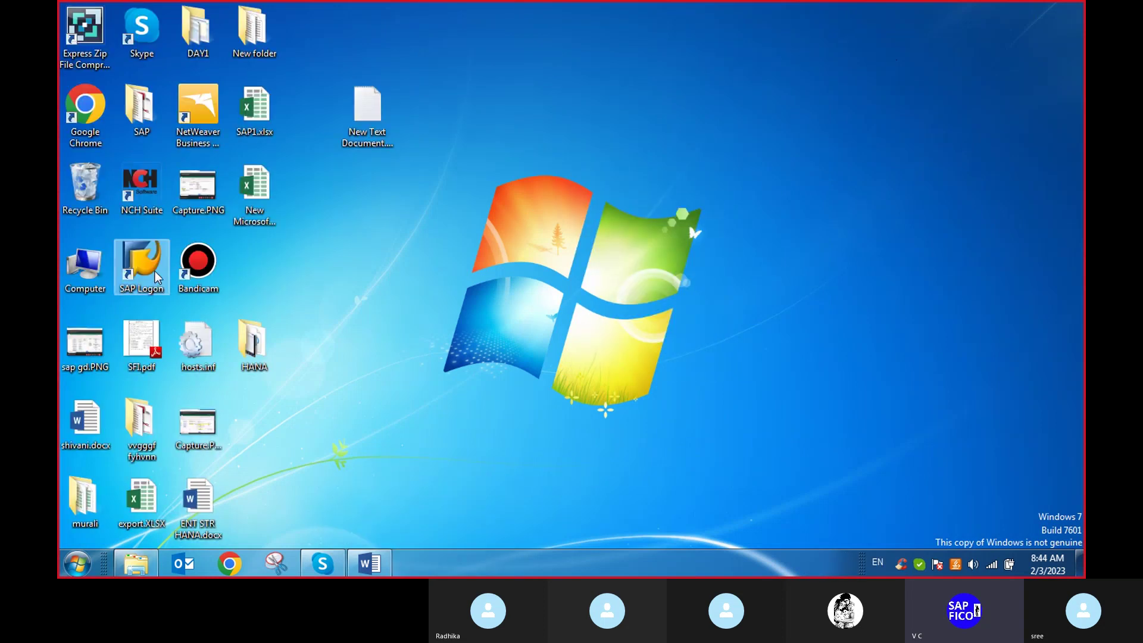
# Log on to the FI system through SAP Logon with the user ID and account password, ending any other logons in the system.
pyautogui.doubleClick(152, 271)
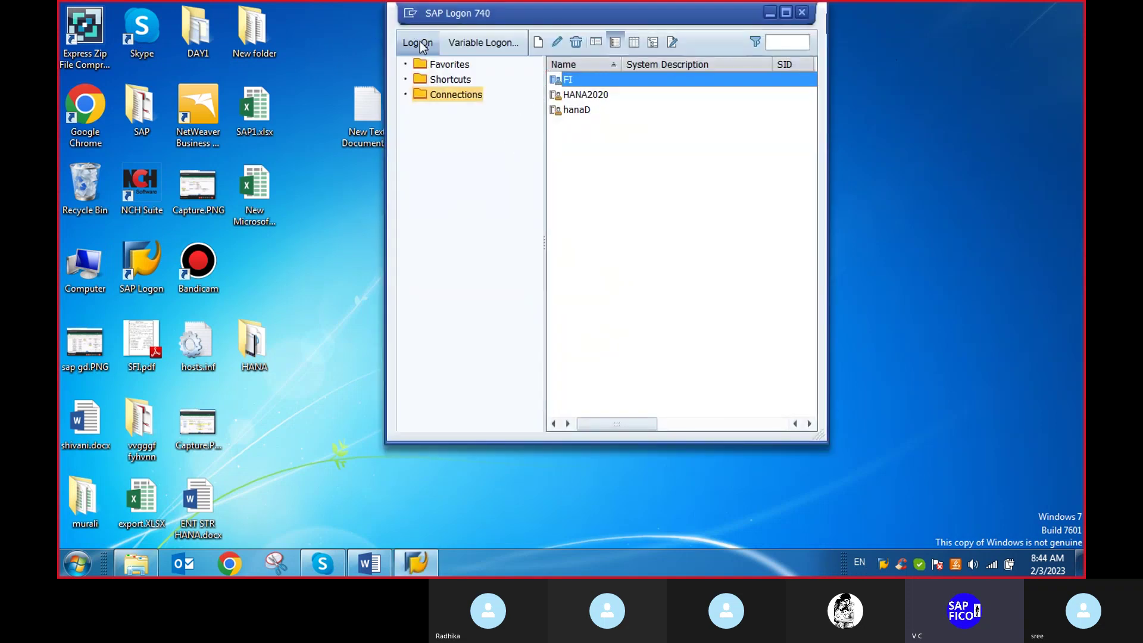
pyautogui.click(420, 46)
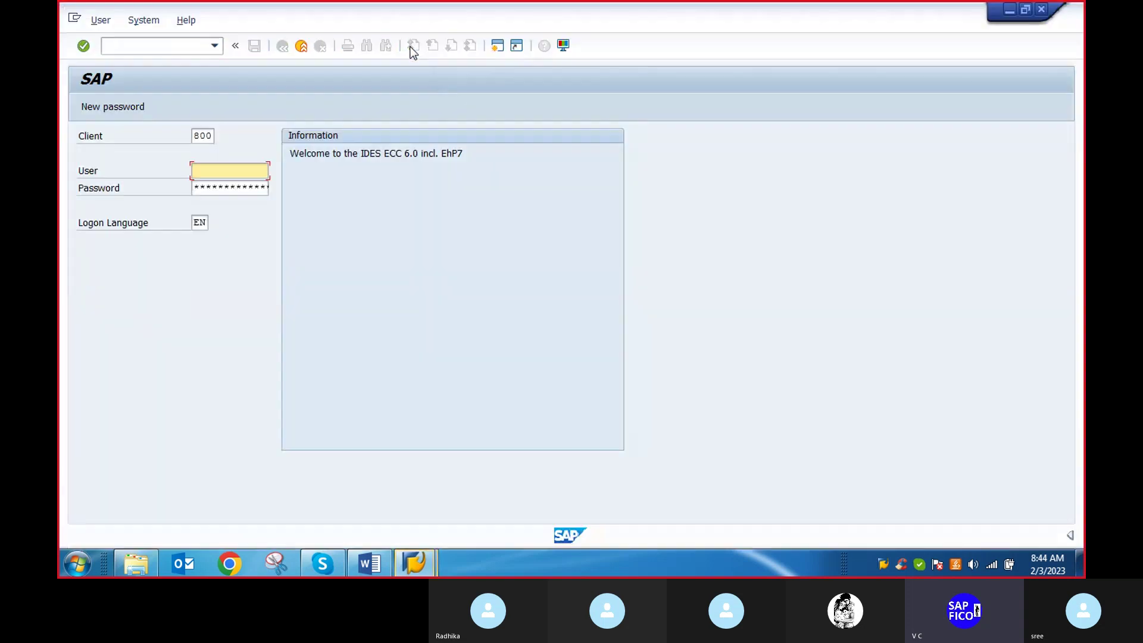
pyautogui.write('2')
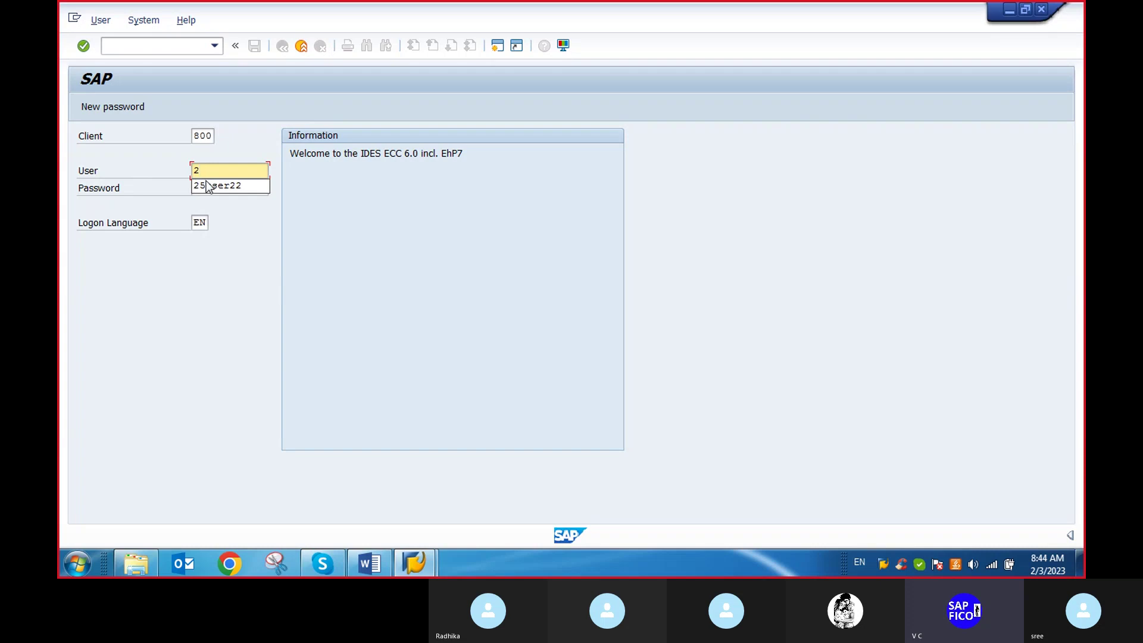
pyautogui.click(209, 187)
pyautogui.click(209, 185)
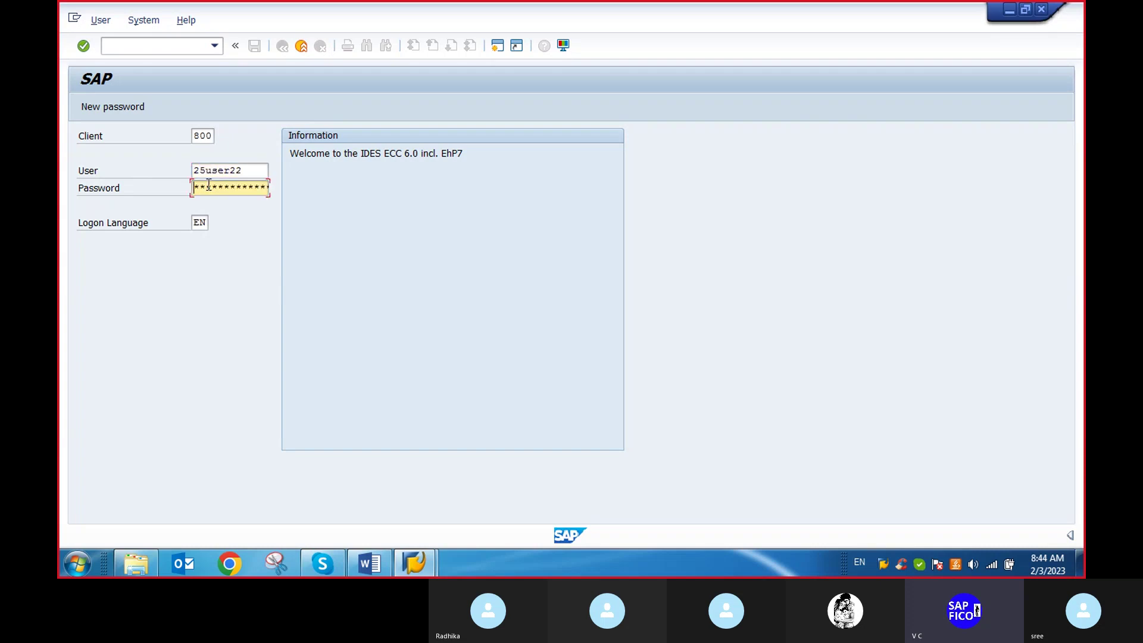
pyautogui.write('**********')
pyautogui.press('Return')
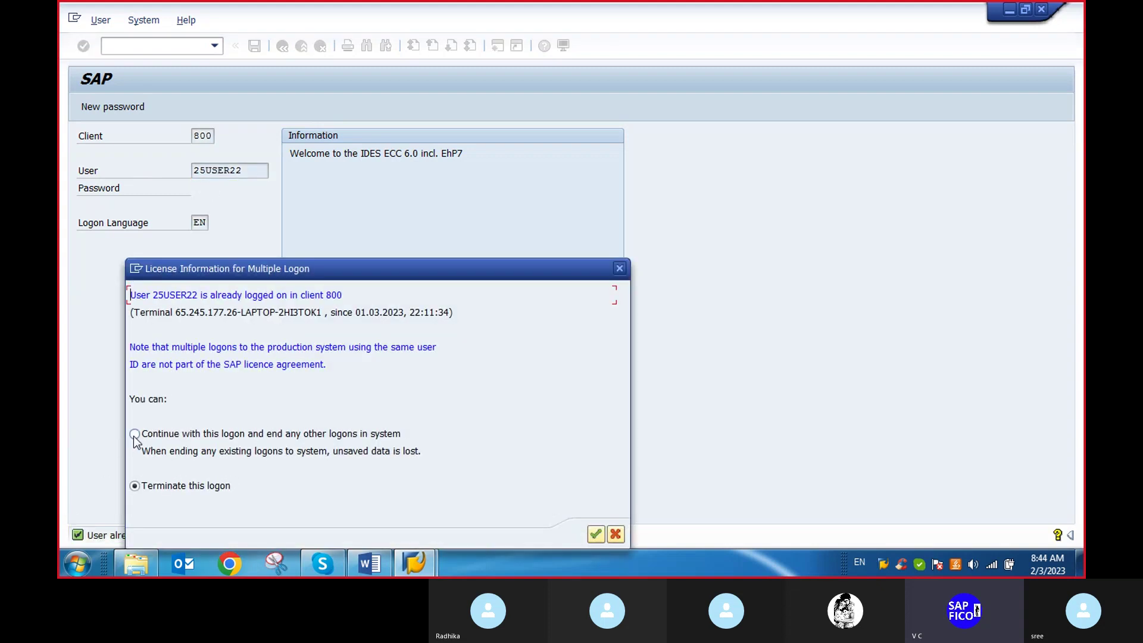
pyautogui.click(134, 436)
pyautogui.click(597, 533)
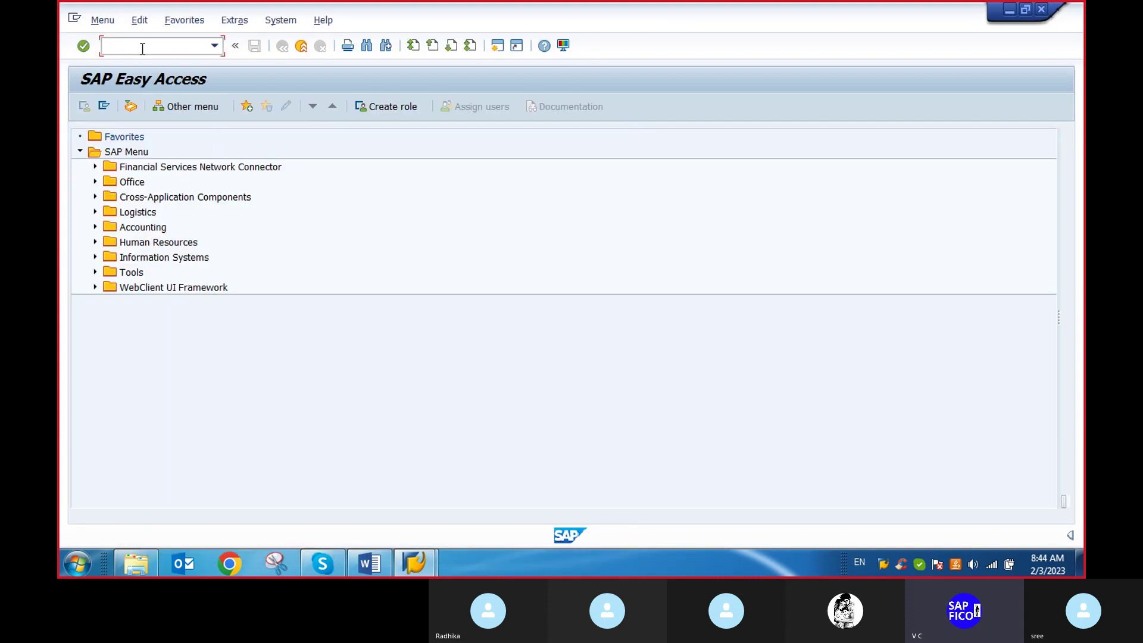
# Run transaction SPRO and display the SAP Reference IMG.
pyautogui.write('spro')
pyautogui.press('Return')
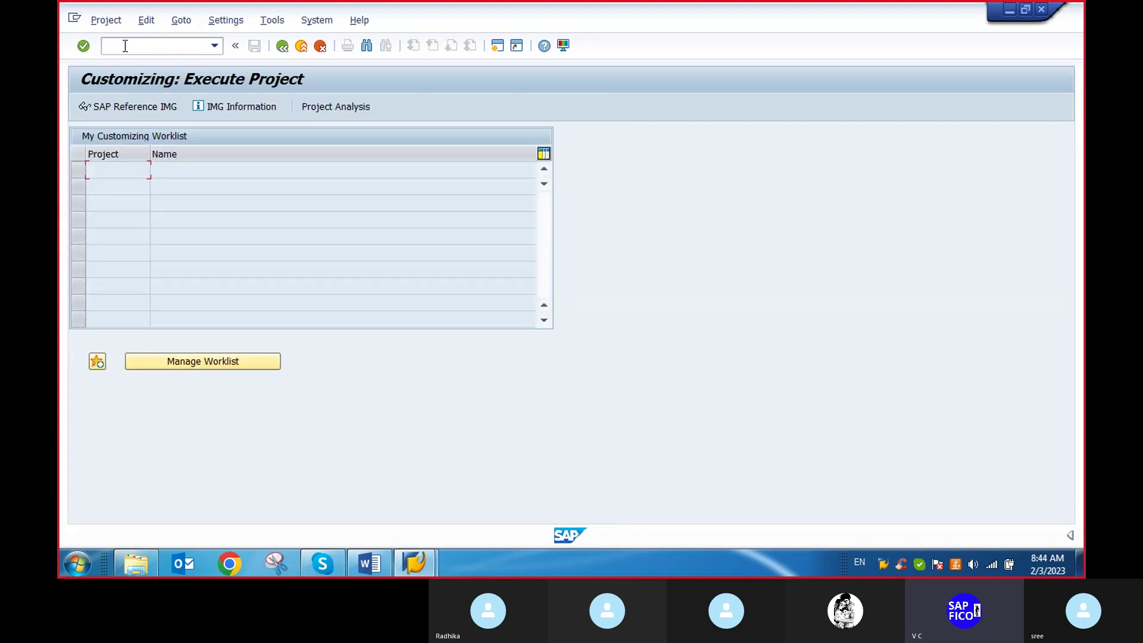
pyautogui.click(136, 108)
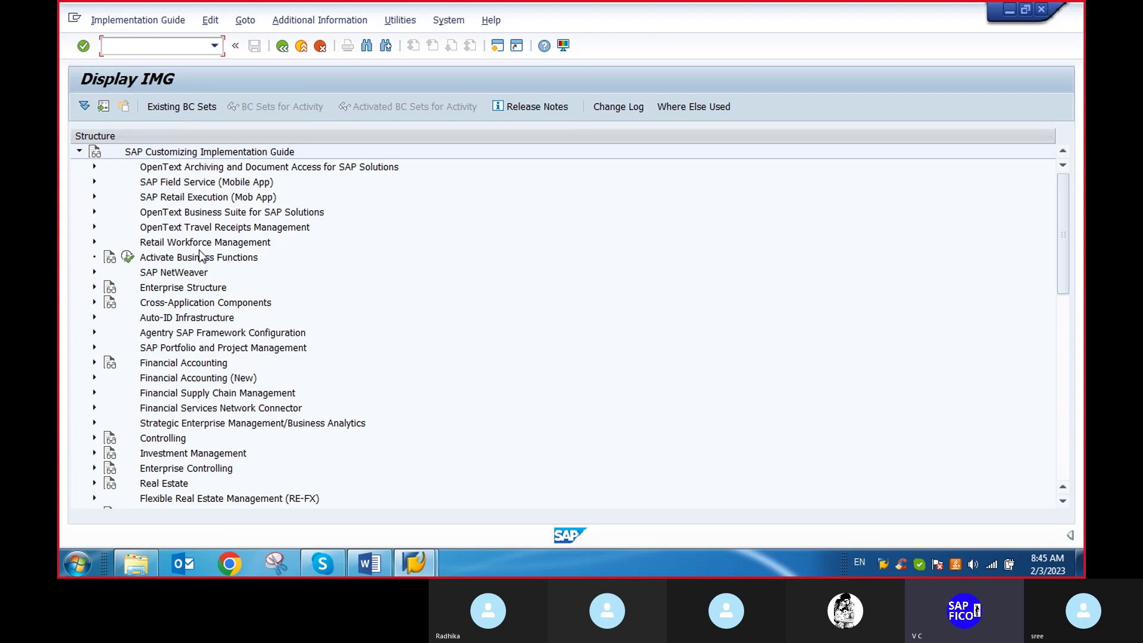
pyautogui.click(94, 363)
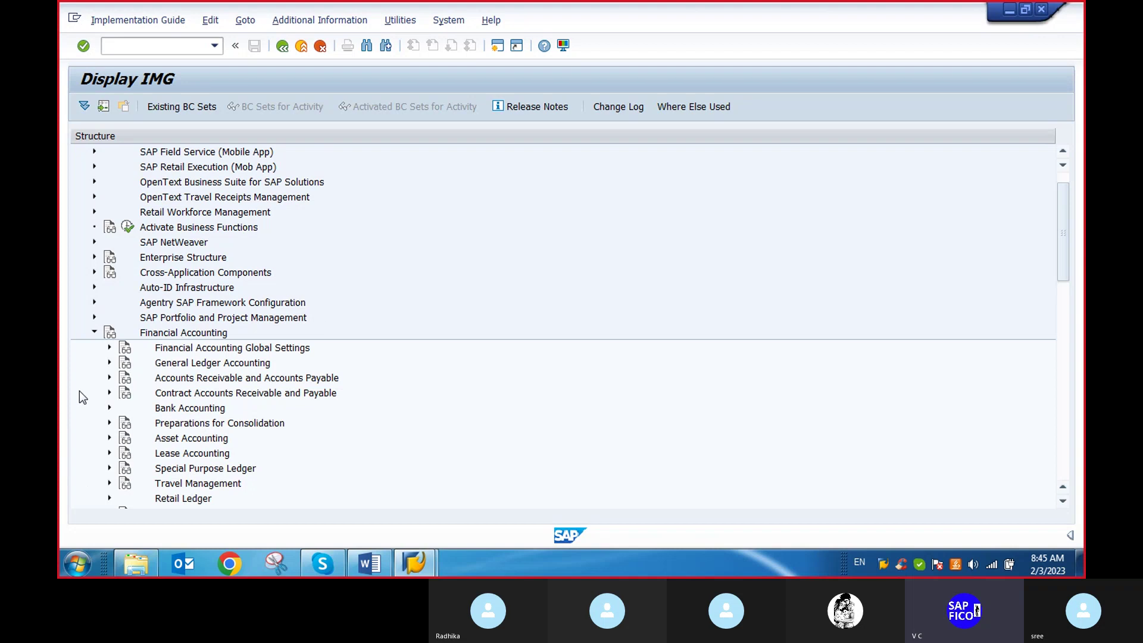
pyautogui.scroll(-4, 85, 401)
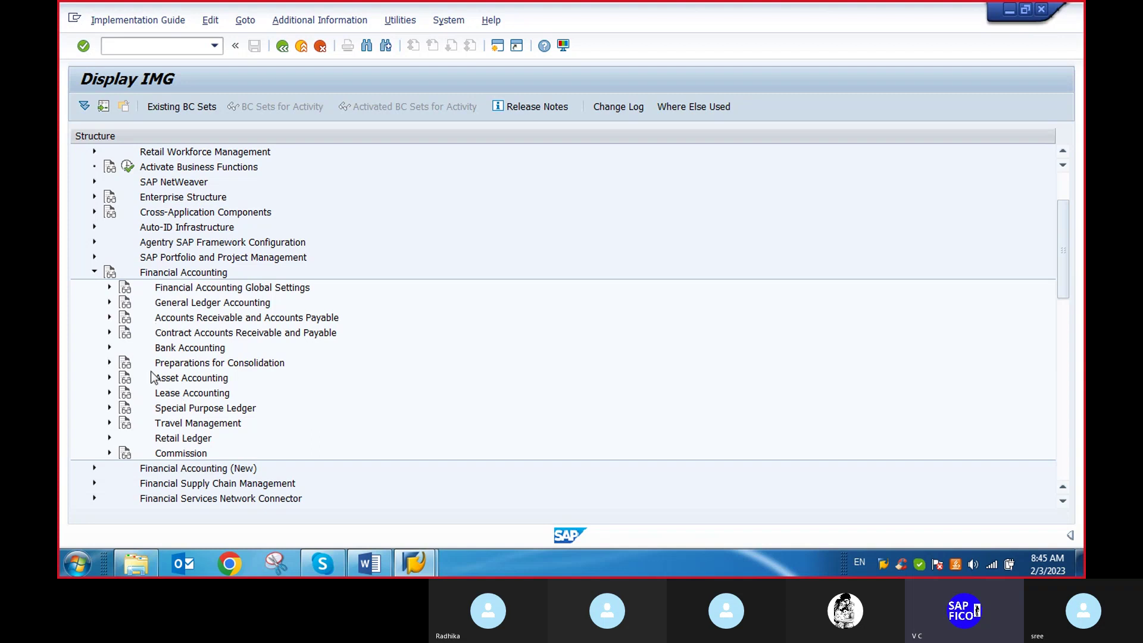
pyautogui.scroll(1, 150, 369)
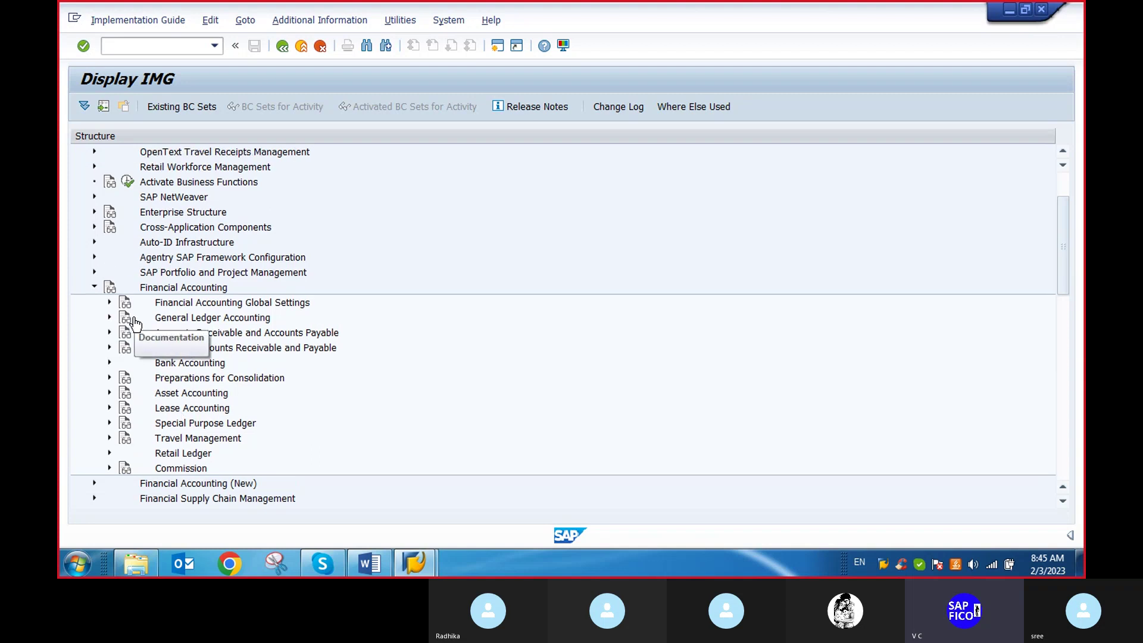
pyautogui.click(94, 288)
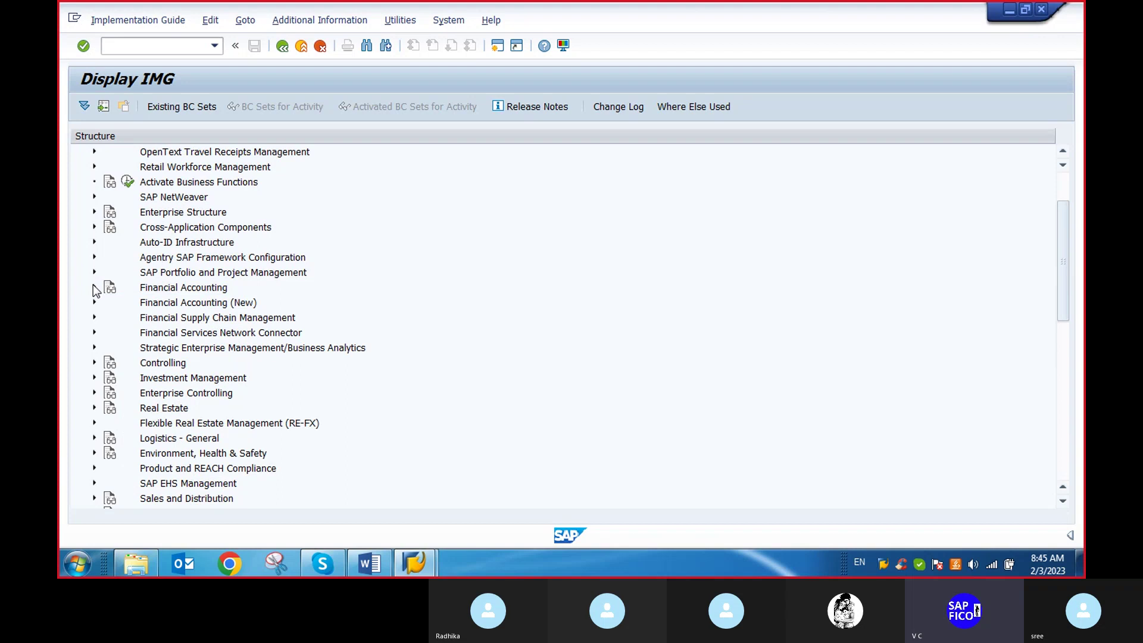
# Execute the Maintain loading point activity under Enterprise Structure, Definition, Logistics Execution.
pyautogui.click(94, 212)
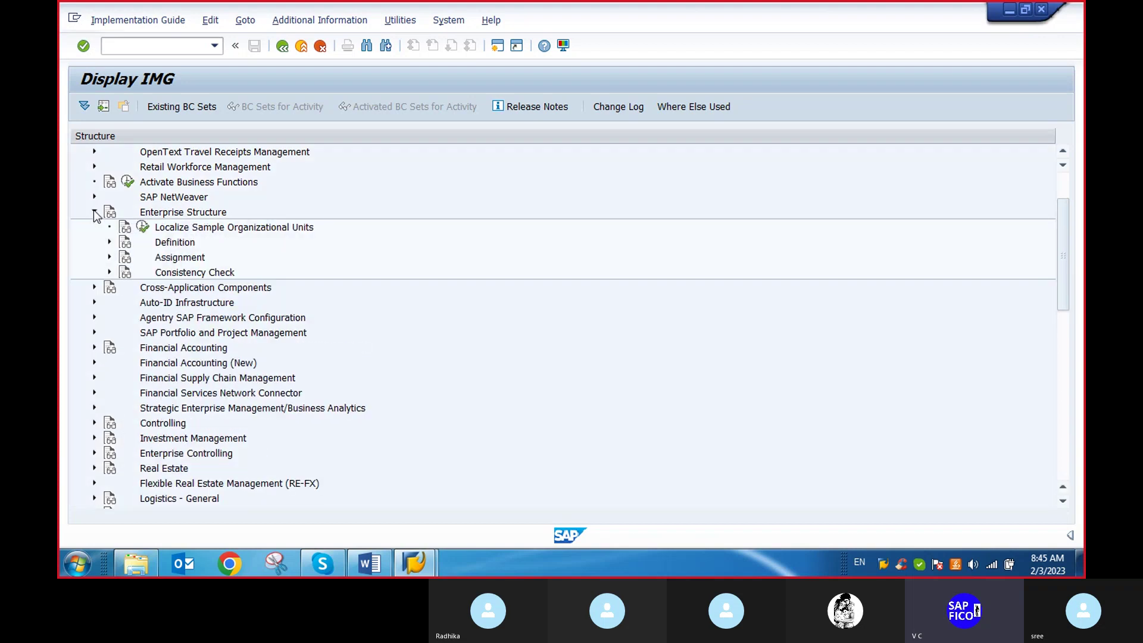
pyautogui.click(109, 242)
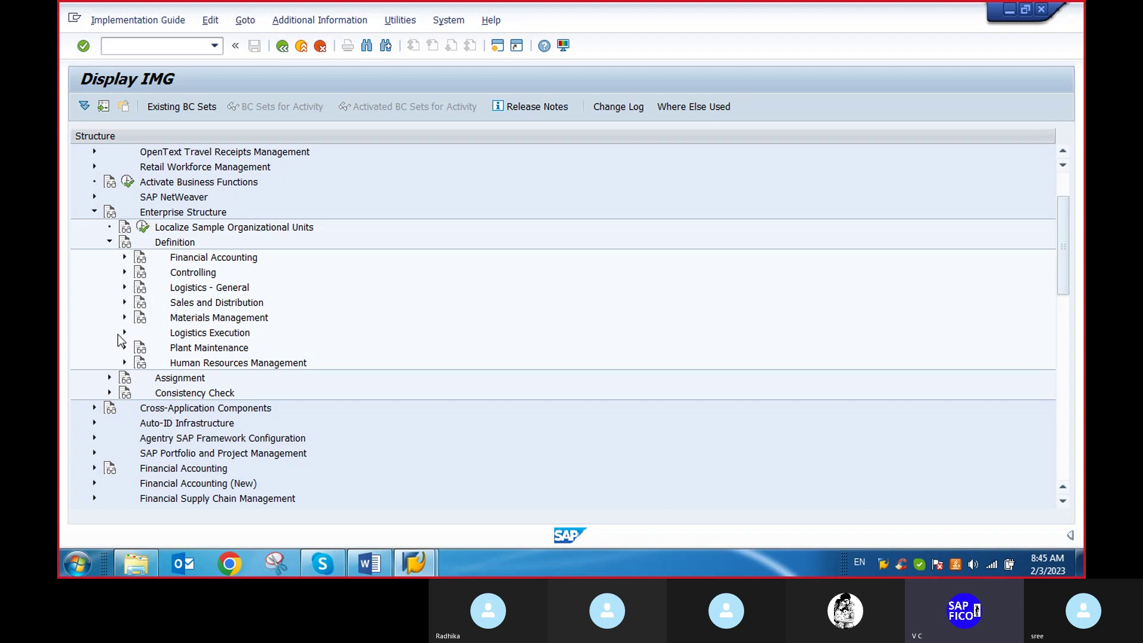
pyautogui.click(124, 332)
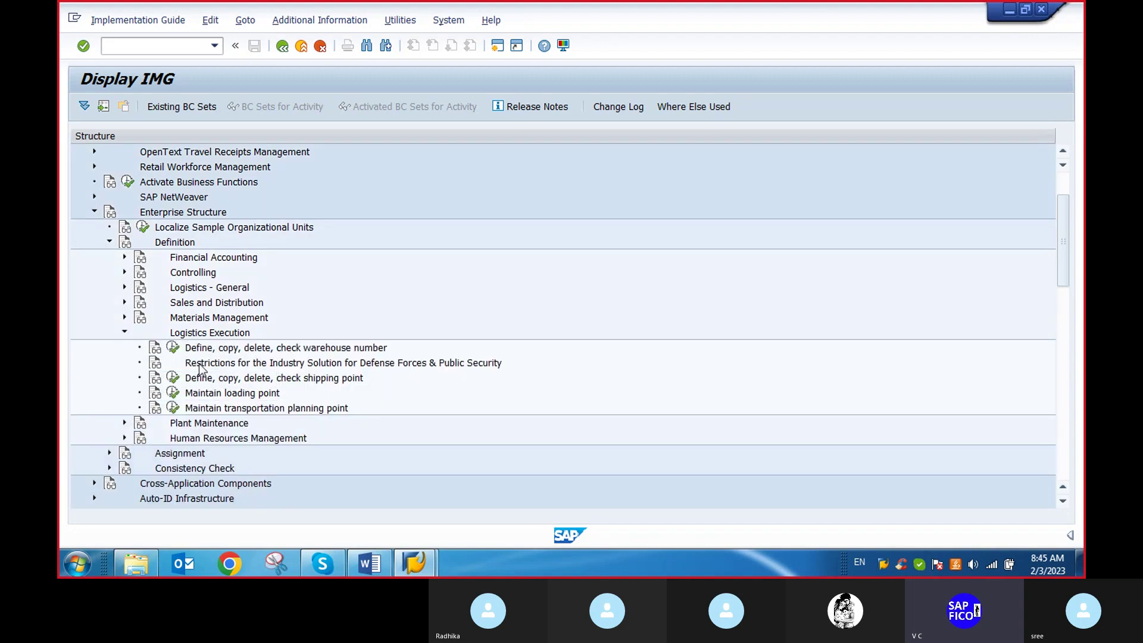
pyautogui.click(173, 394)
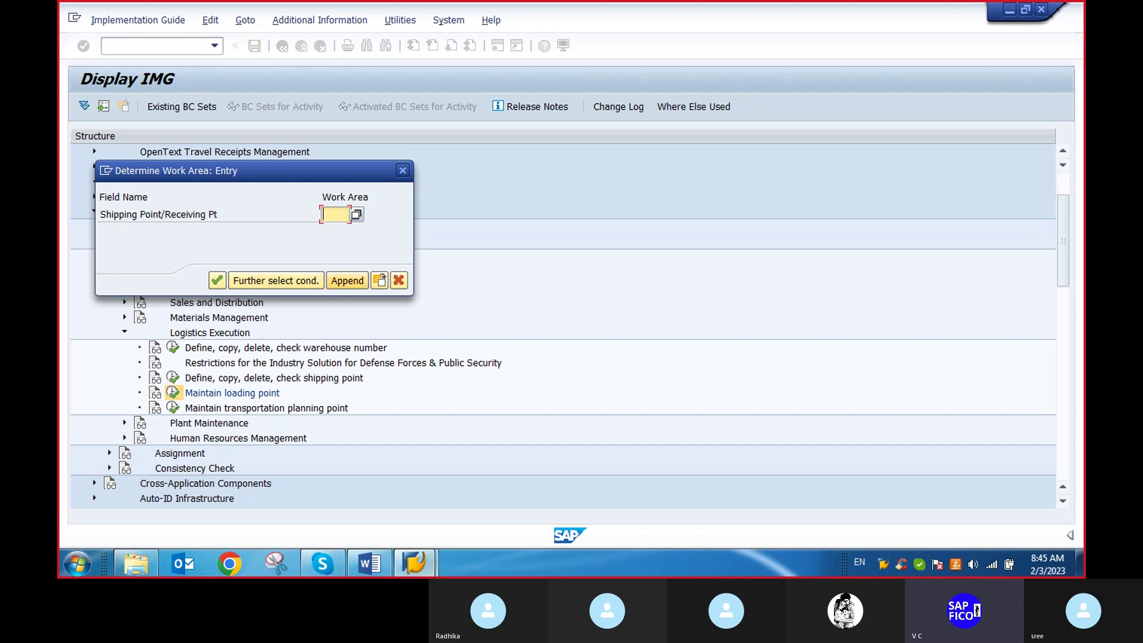
# Check the shipping point code in the Word checklist and open the loading points of shipping point DEP1 in SAP.
pyautogui.click(369, 564)
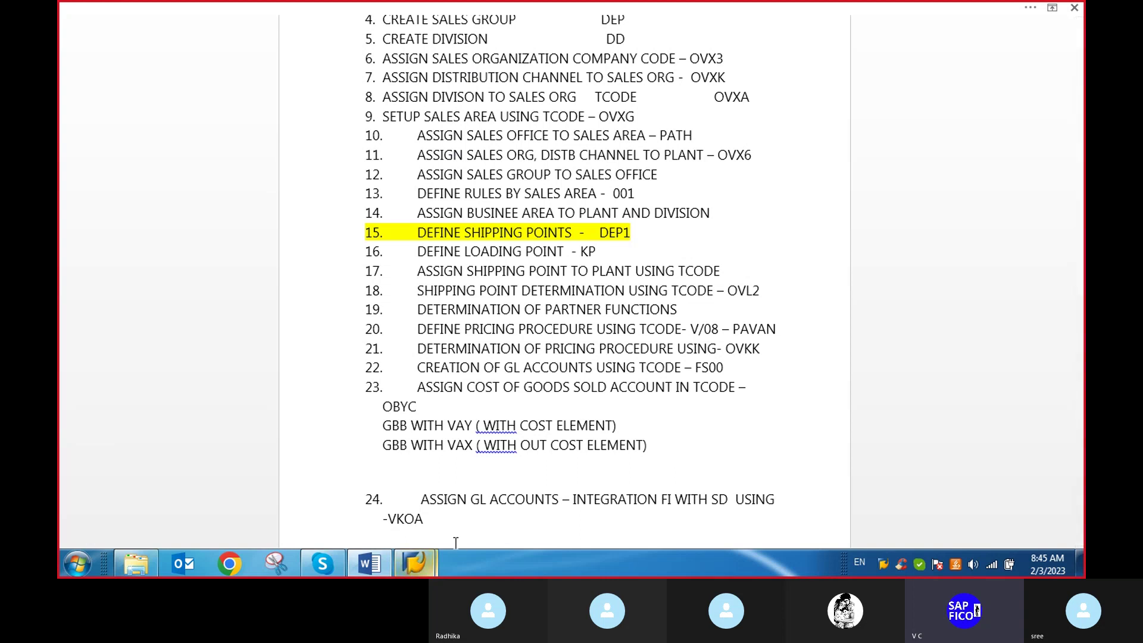
pyautogui.click(413, 564)
pyautogui.click(479, 505)
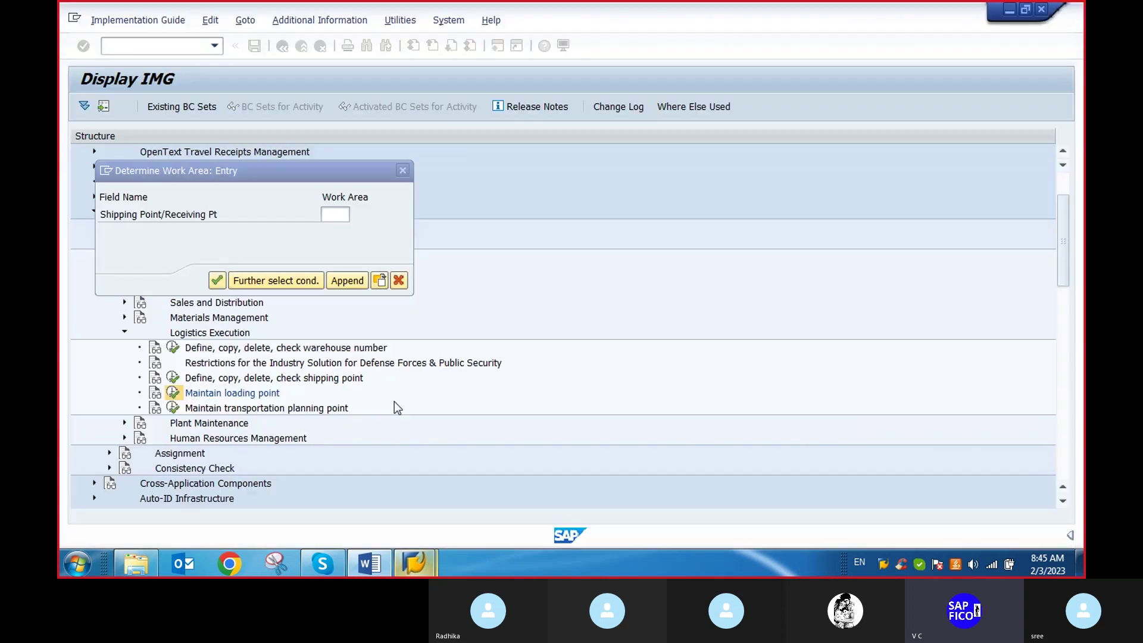
pyautogui.write('de')
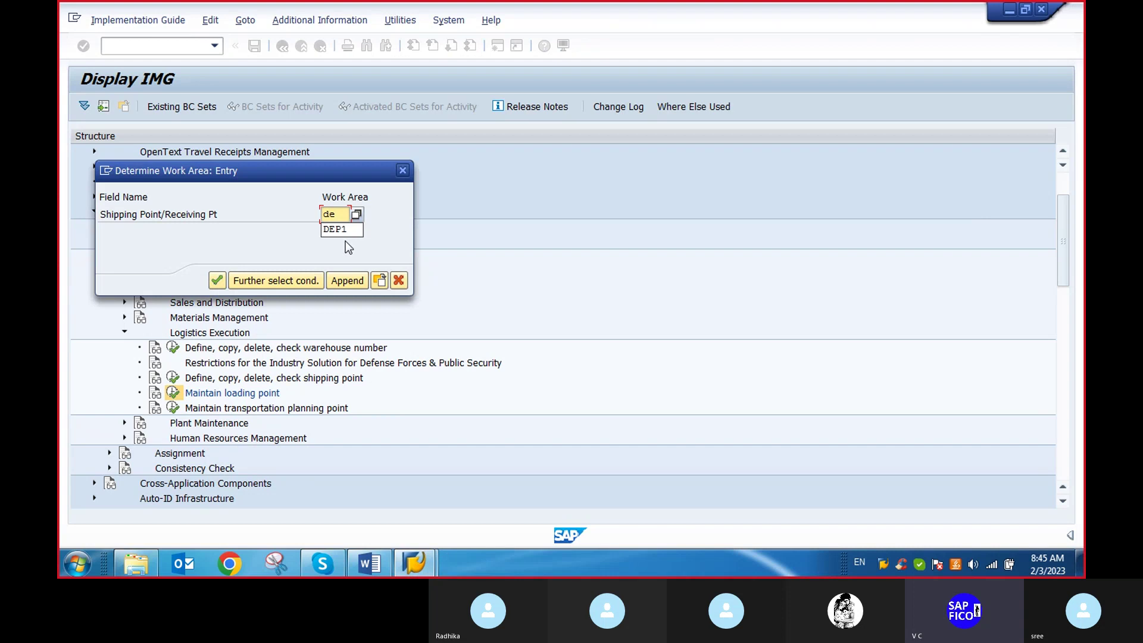
pyautogui.write('p1')
pyautogui.click(344, 231)
pyautogui.click(217, 280)
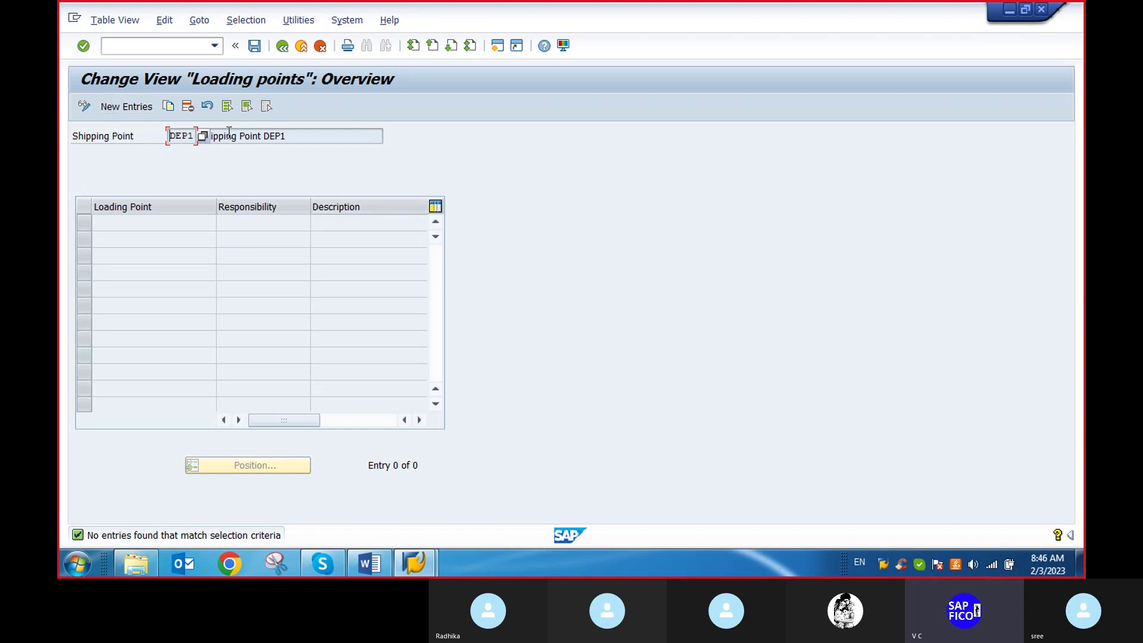
# Add a new entry with loading point DL and fill in the responsible person's name.
pyautogui.click(130, 107)
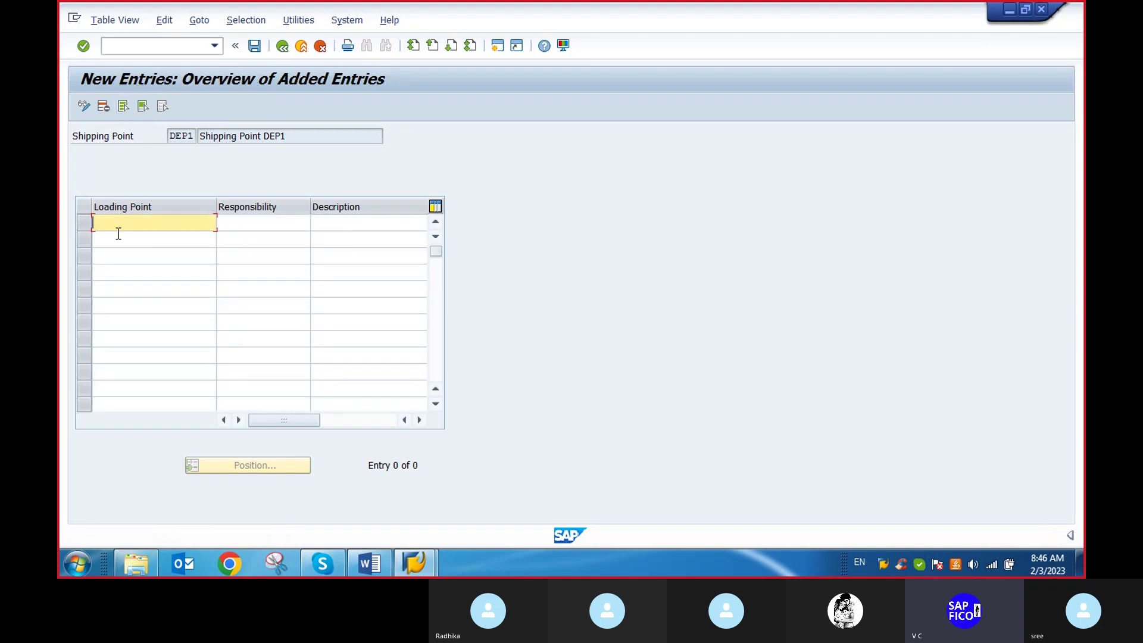
pyautogui.write('d')
pyautogui.press('BackSpace')
pyautogui.write('DL')
pyautogui.click(246, 221)
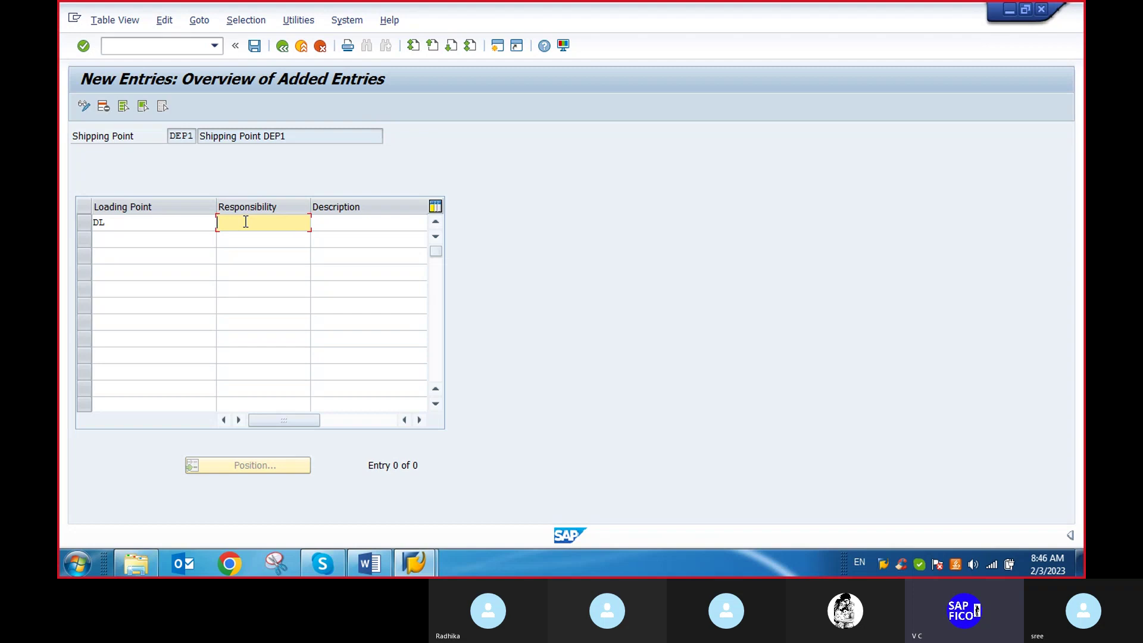
pyautogui.write('DEEP1')
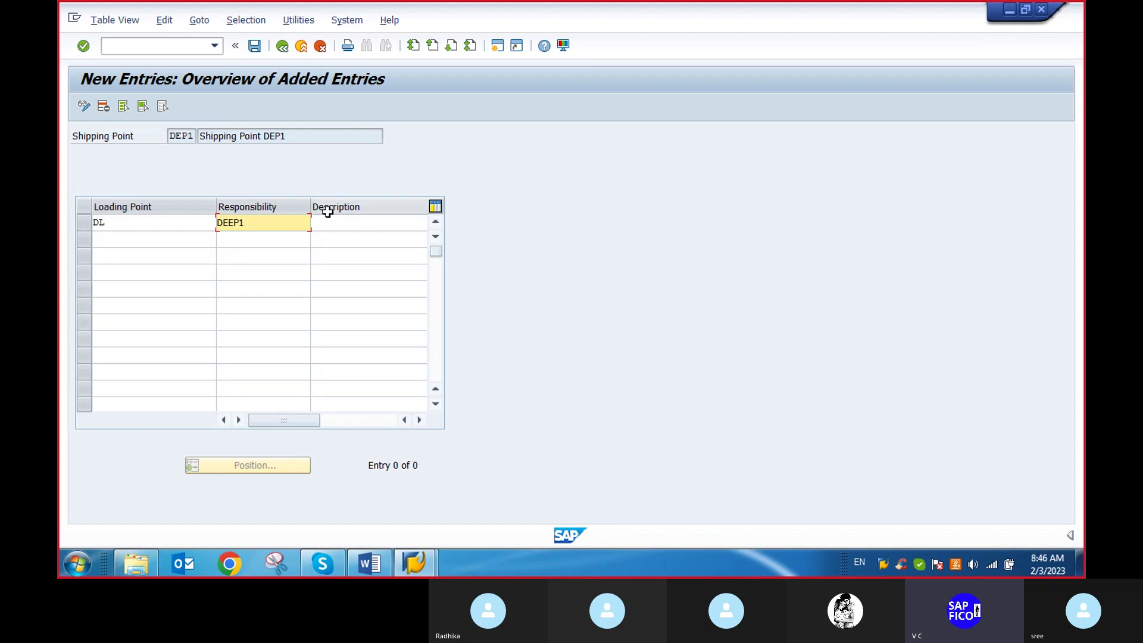
pyautogui.press('BackSpace')
pyautogui.write('A')
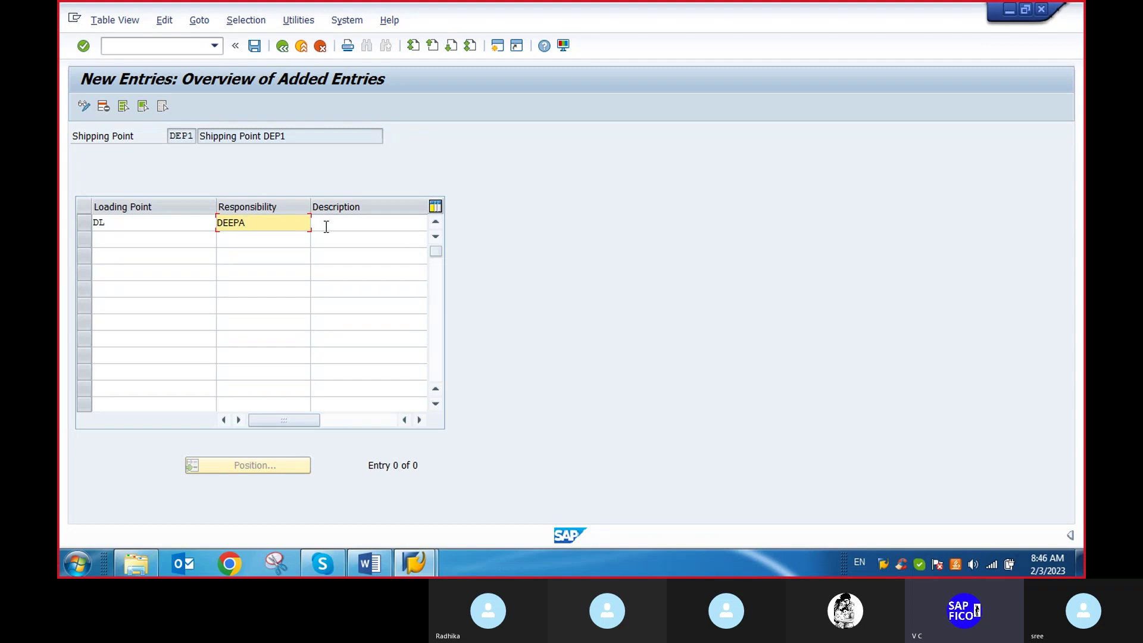
# Describe loading point DL as LOADING POINT BLR and confirm the entry.
pyautogui.click(326, 224)
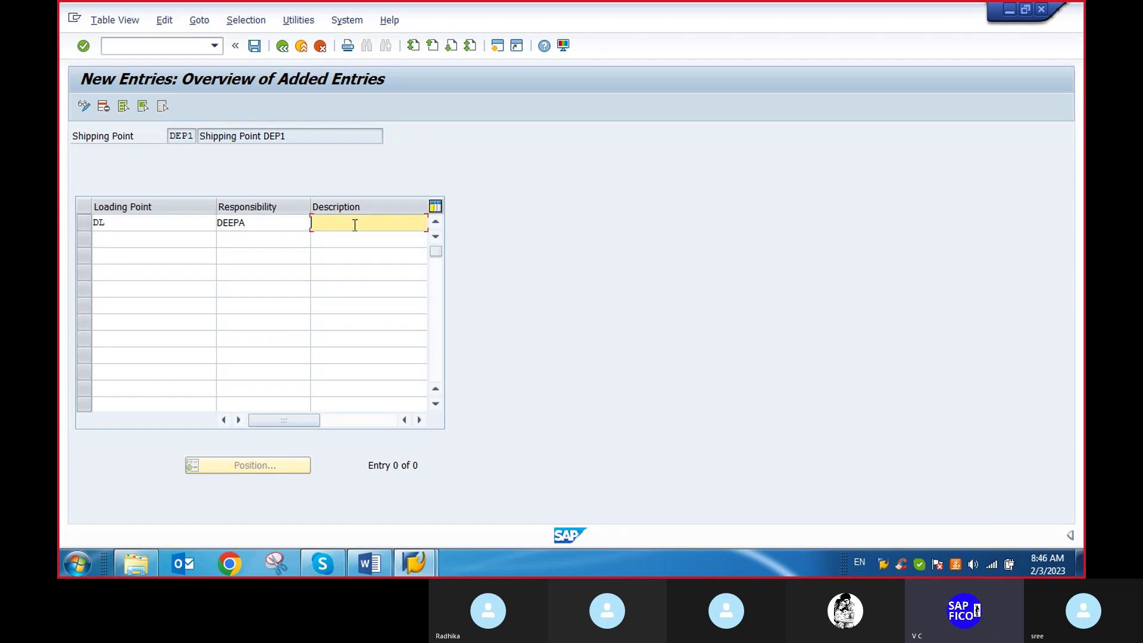
pyautogui.write('LOADING')
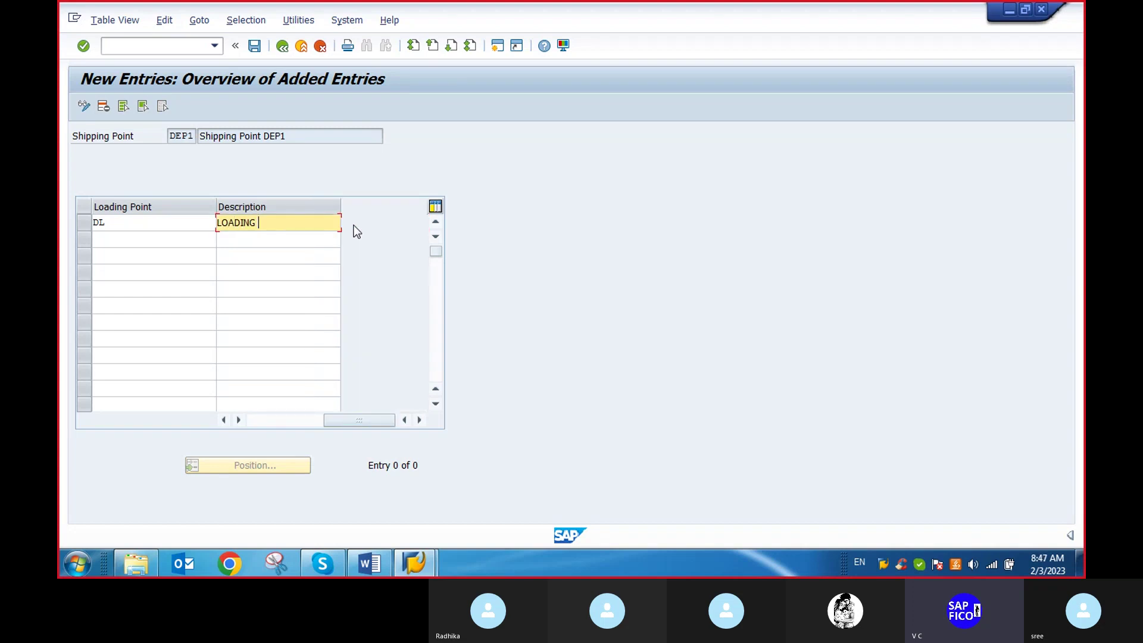
pyautogui.write(' POINT BLR')
pyautogui.press('Return')
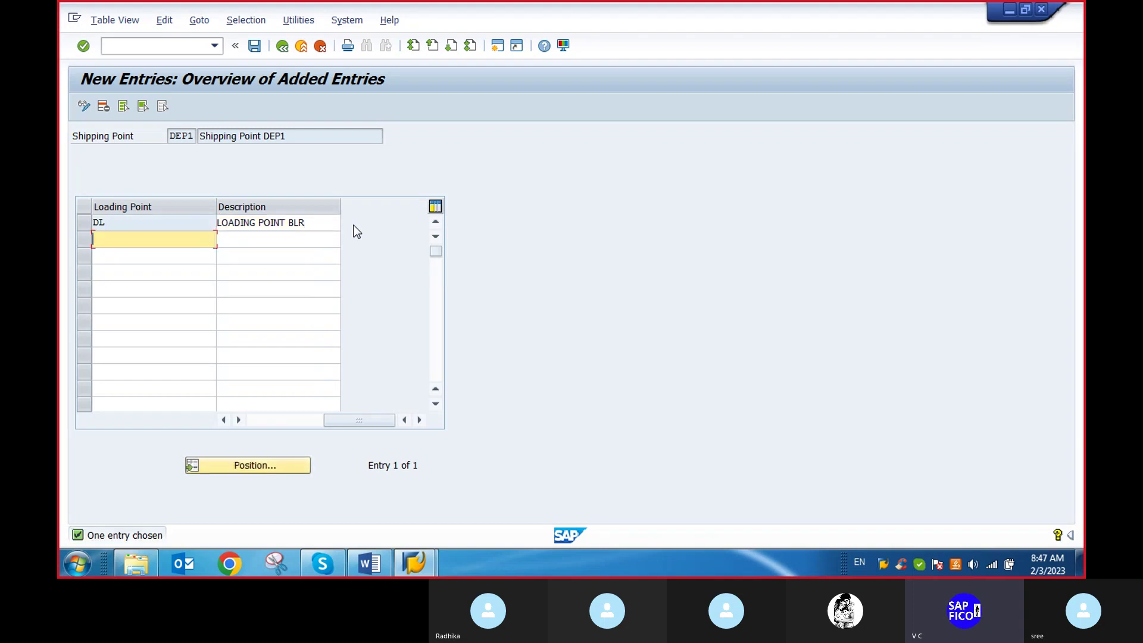
# Save loading point DL of shipping point DEP1 in the fi-sd integration customizing request.
pyautogui.click(254, 46)
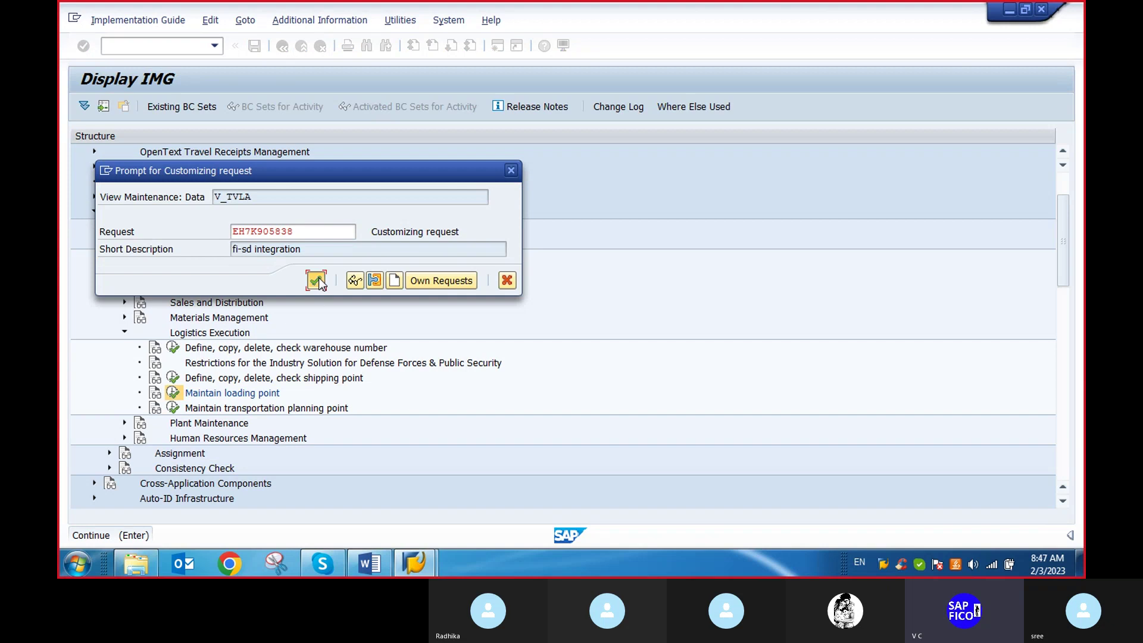
pyautogui.click(320, 277)
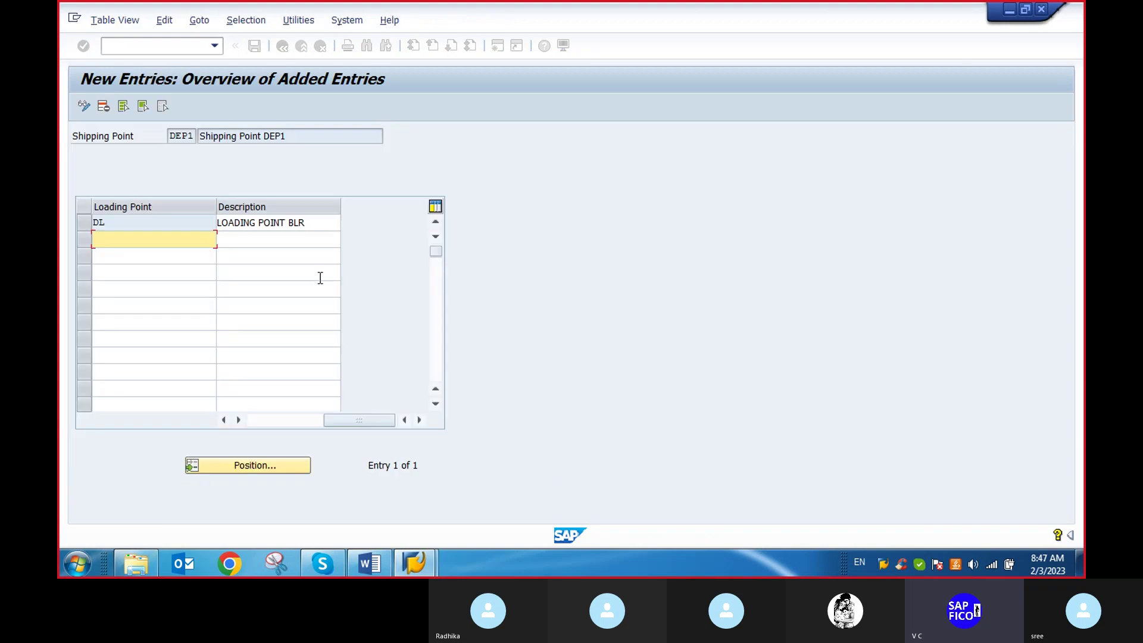
# Switch to the Word checklist and change the loading point code in item 16 to DL.
pyautogui.click(373, 566)
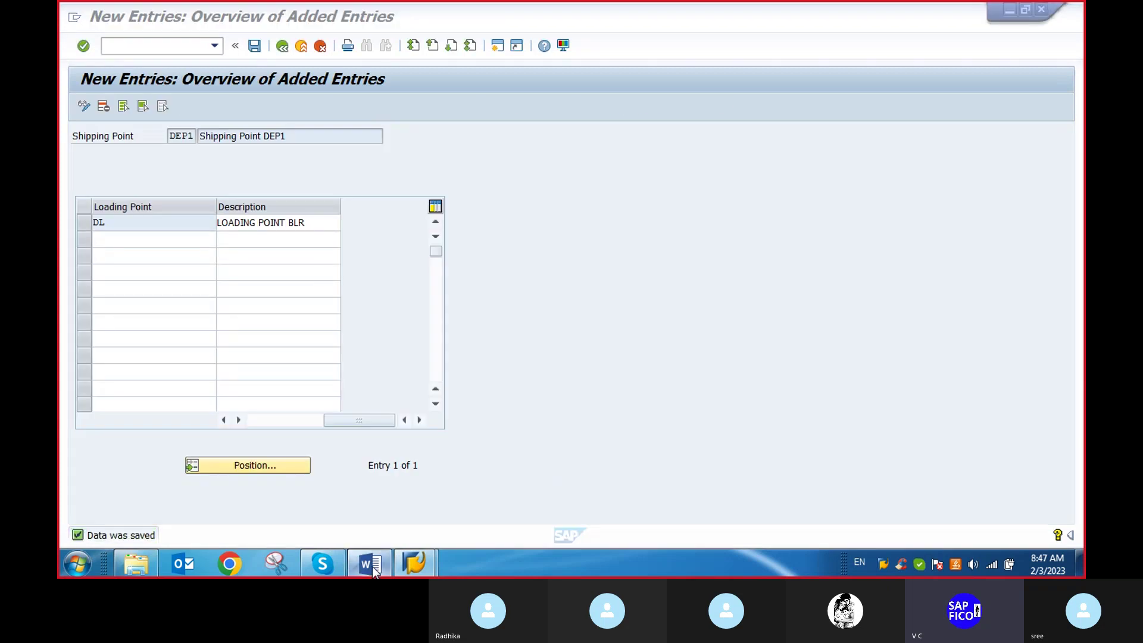
pyautogui.click(611, 253)
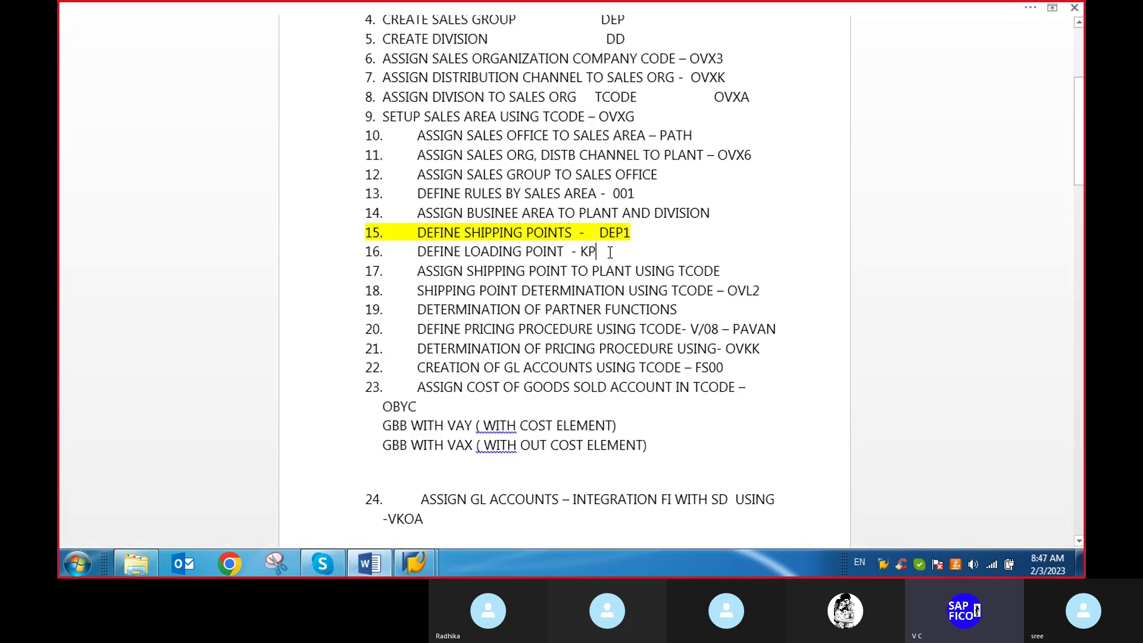
pyautogui.press('BackSpace')
pyautogui.press('BackSpace')
pyautogui.write('DL')
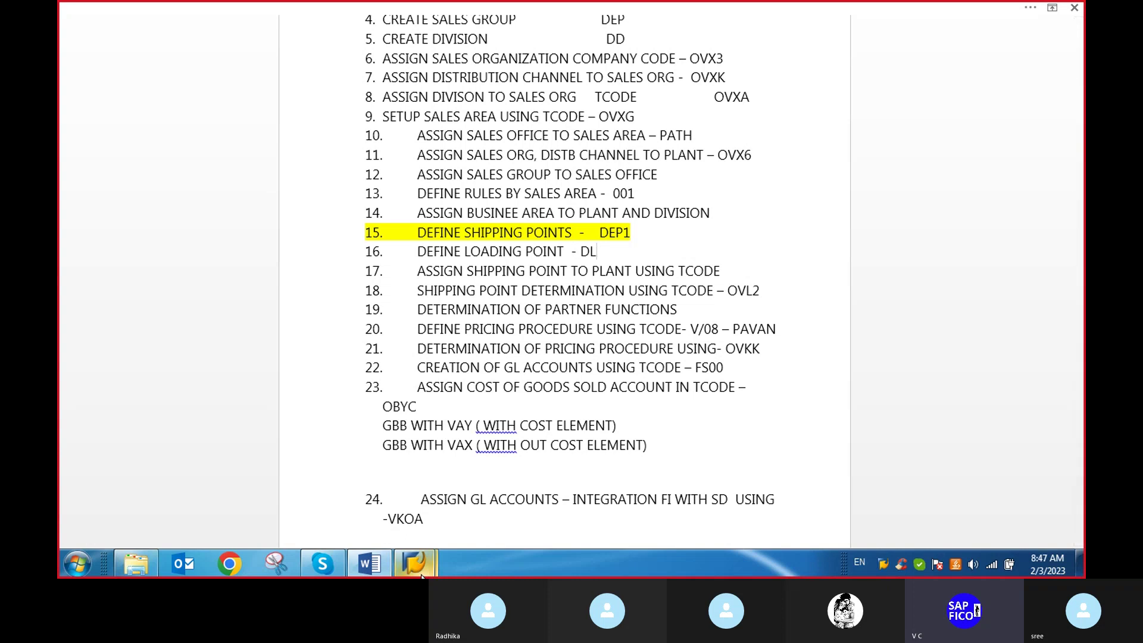
pyautogui.moveTo(424, 560)
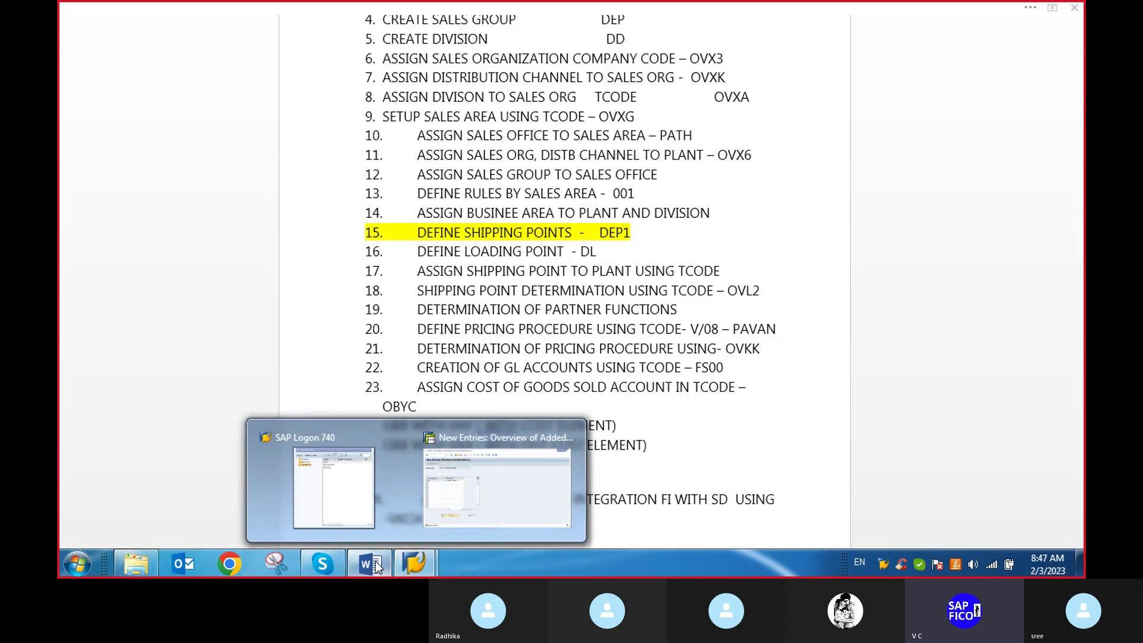
pyautogui.click(370, 563)
pyautogui.click(369, 563)
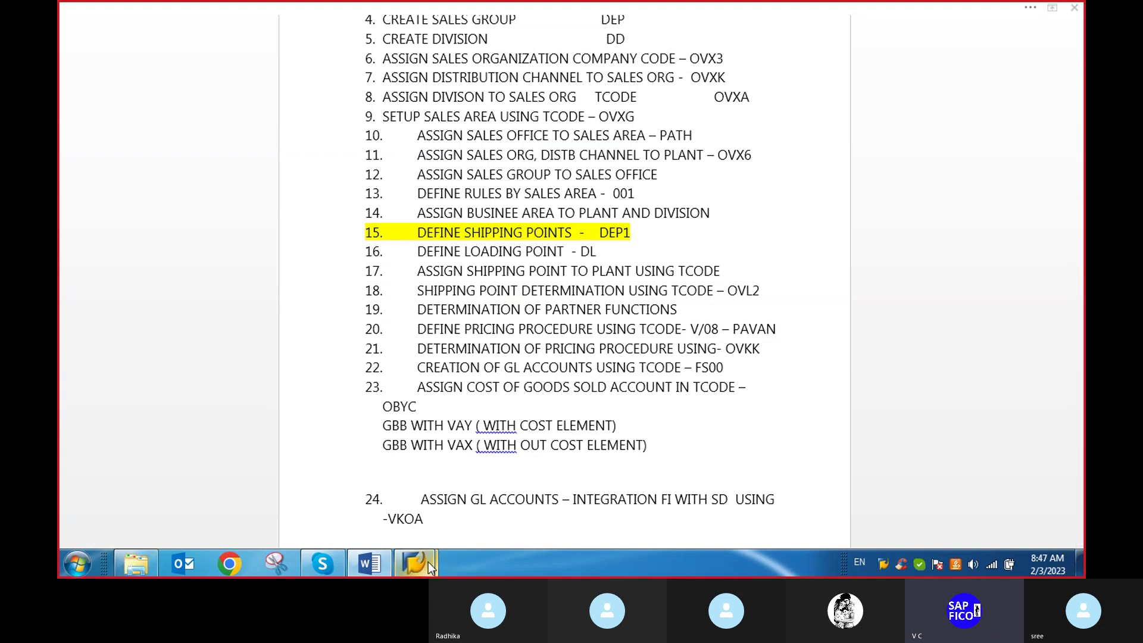
# Return to the New Entries window in SAP, save once more and go back to the implementation guide structure.
pyautogui.moveTo(427, 562)
pyautogui.click(478, 492)
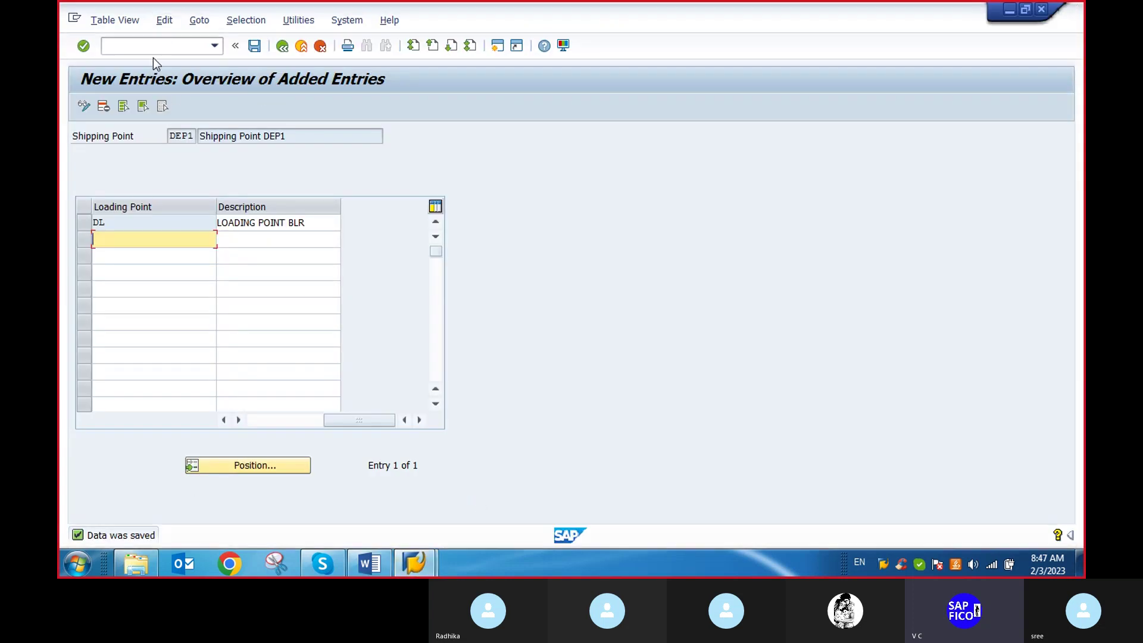
pyautogui.click(254, 46)
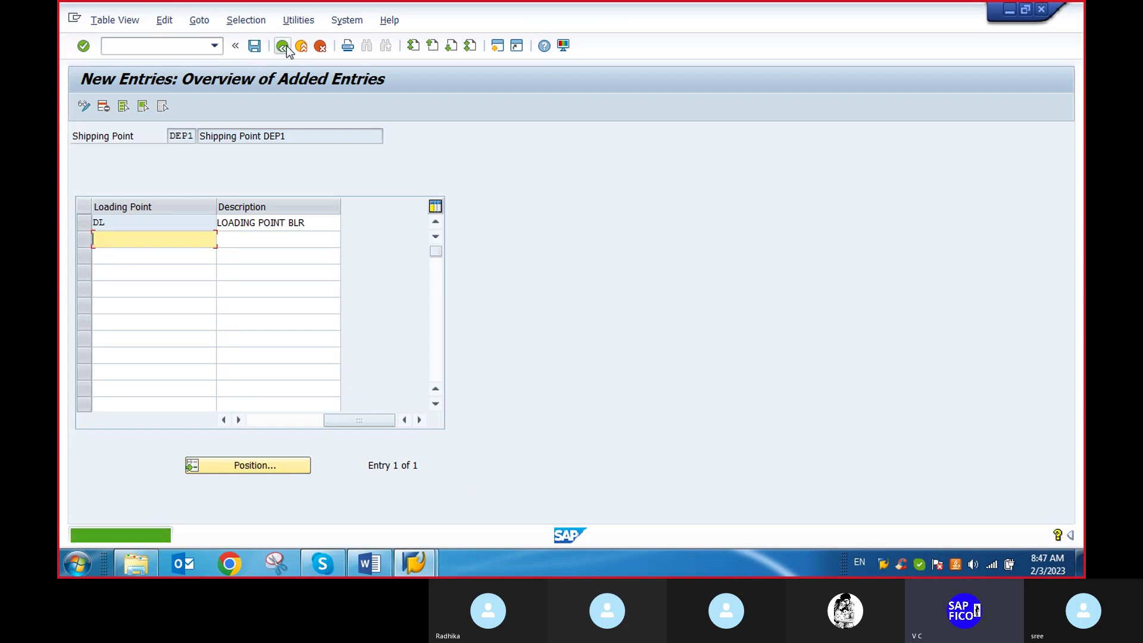
pyautogui.click(282, 46)
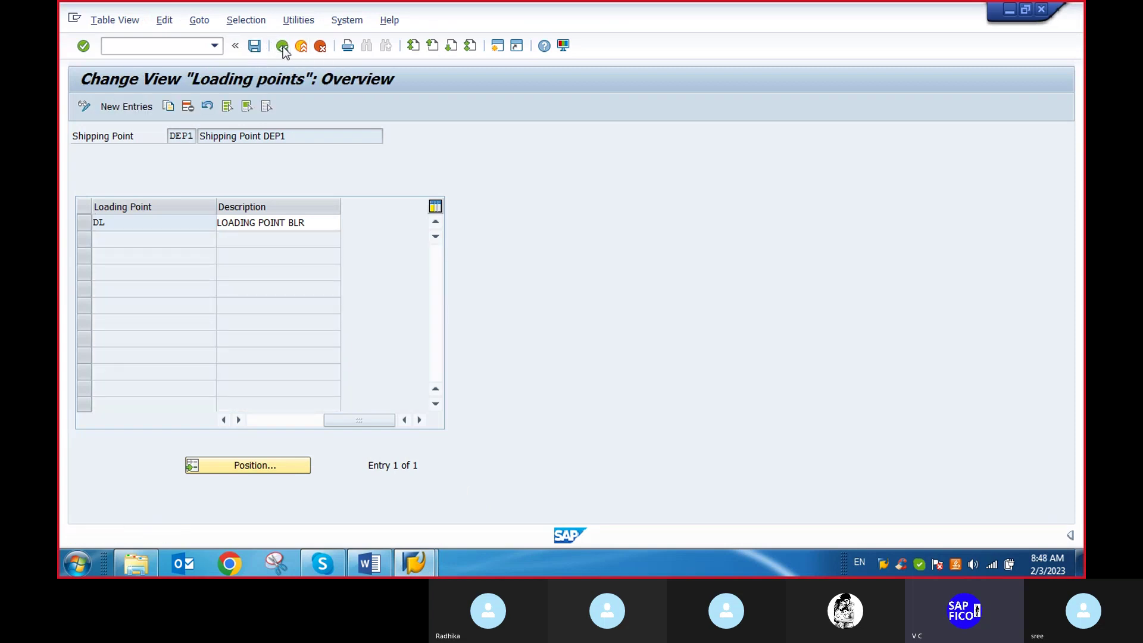
pyautogui.click(283, 46)
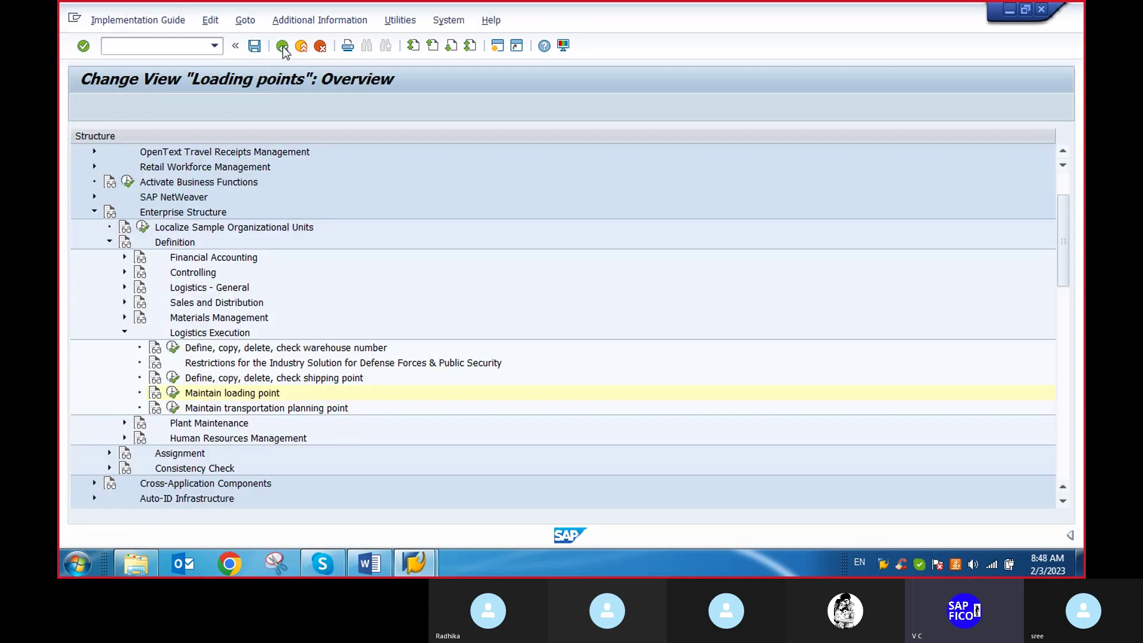
# Collapse the Definition branch and execute Assign shipping point to plant under Enterprise Structure, Assignment, Logistics Execution.
pyautogui.click(124, 332)
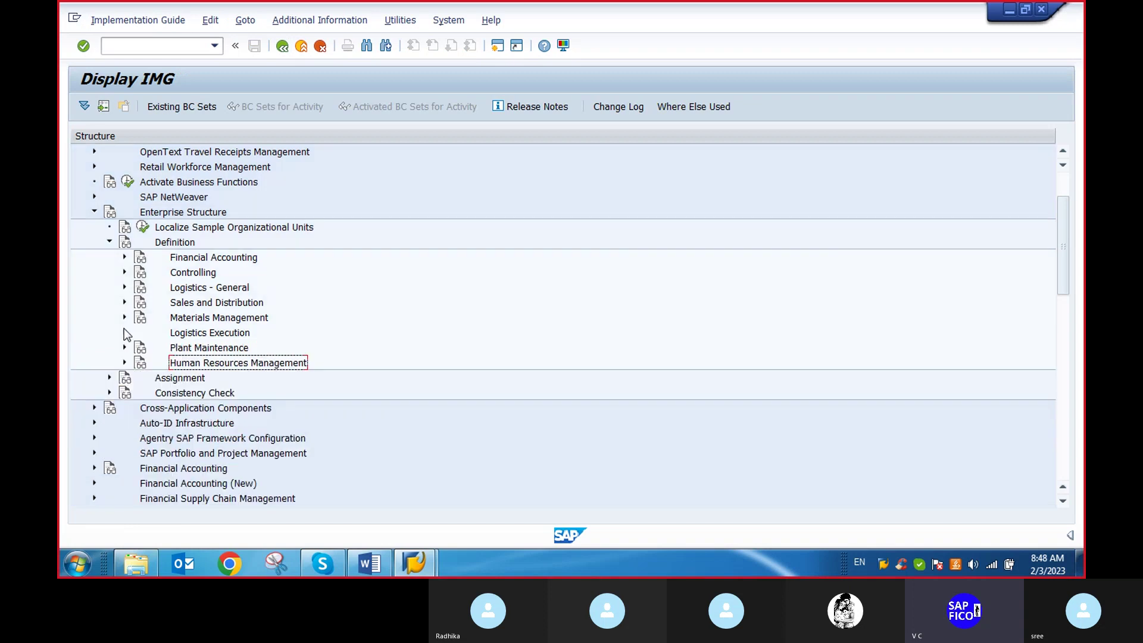
pyautogui.click(109, 243)
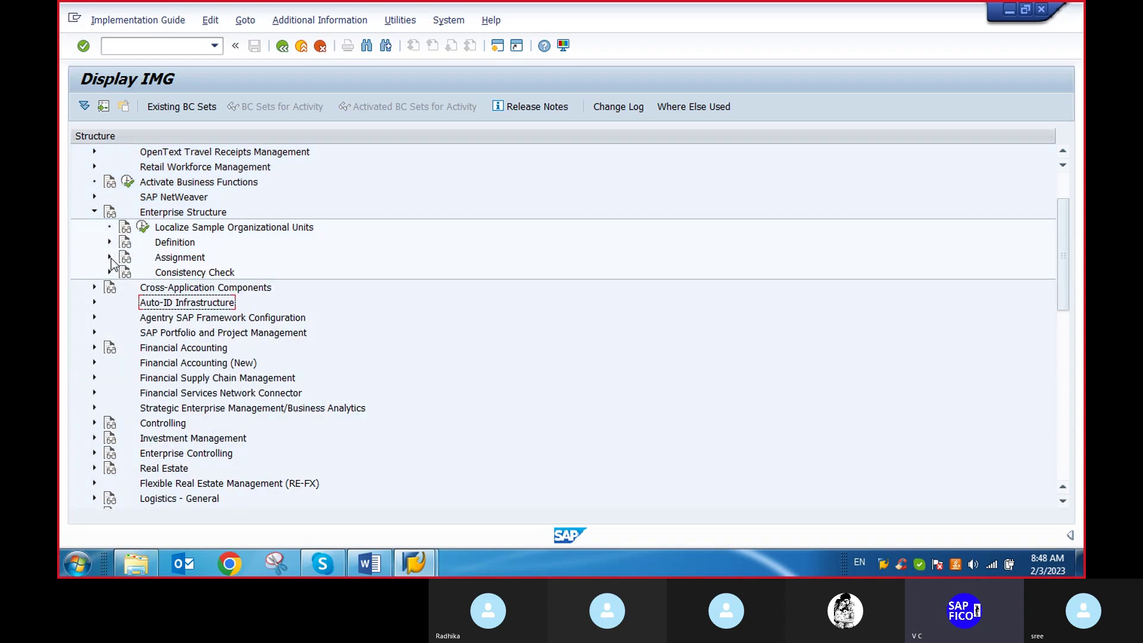
pyautogui.click(111, 261)
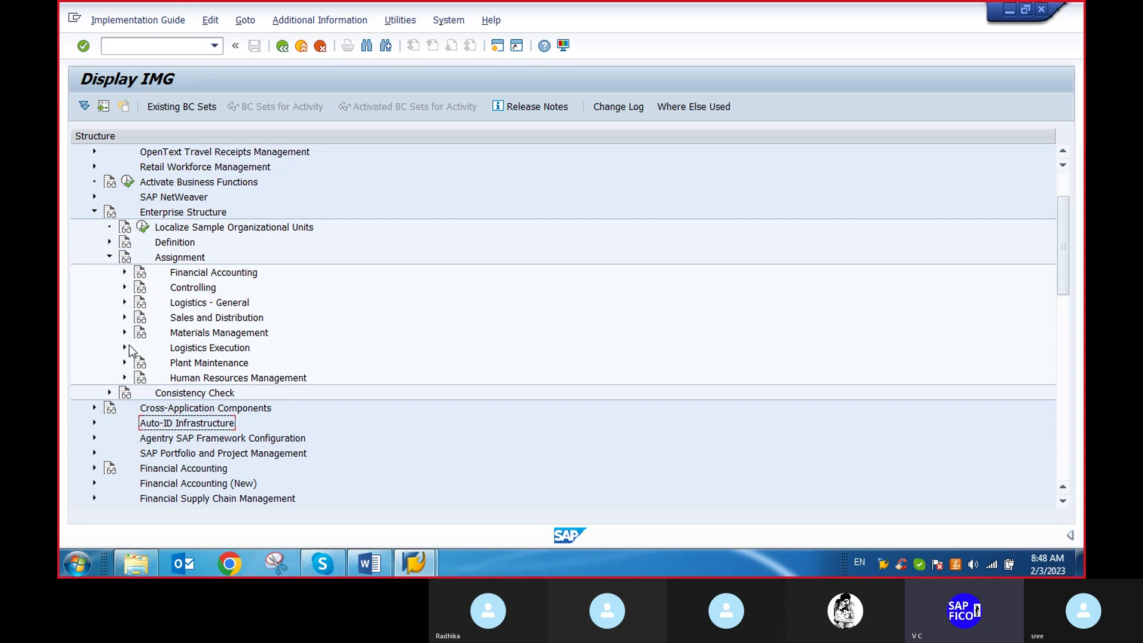
pyautogui.click(124, 347)
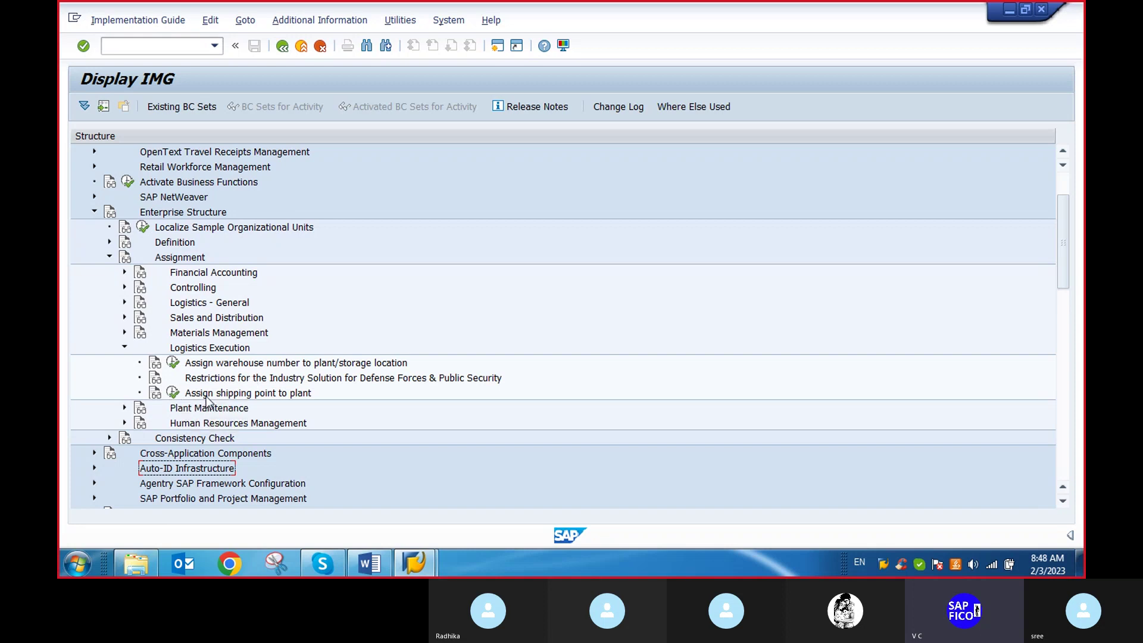
pyautogui.click(173, 394)
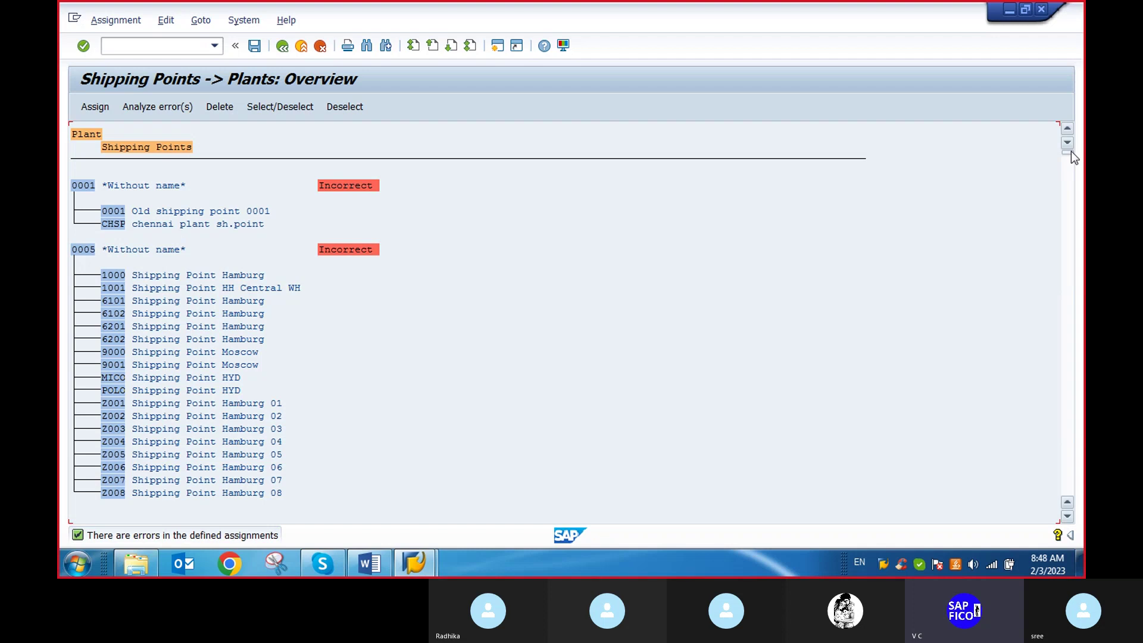
# Find and select plant DEP1 in the shipping points overview, and start assigning a shipping point to it.
pyautogui.moveTo(1070, 152); pyautogui.dragTo(1078, 233)
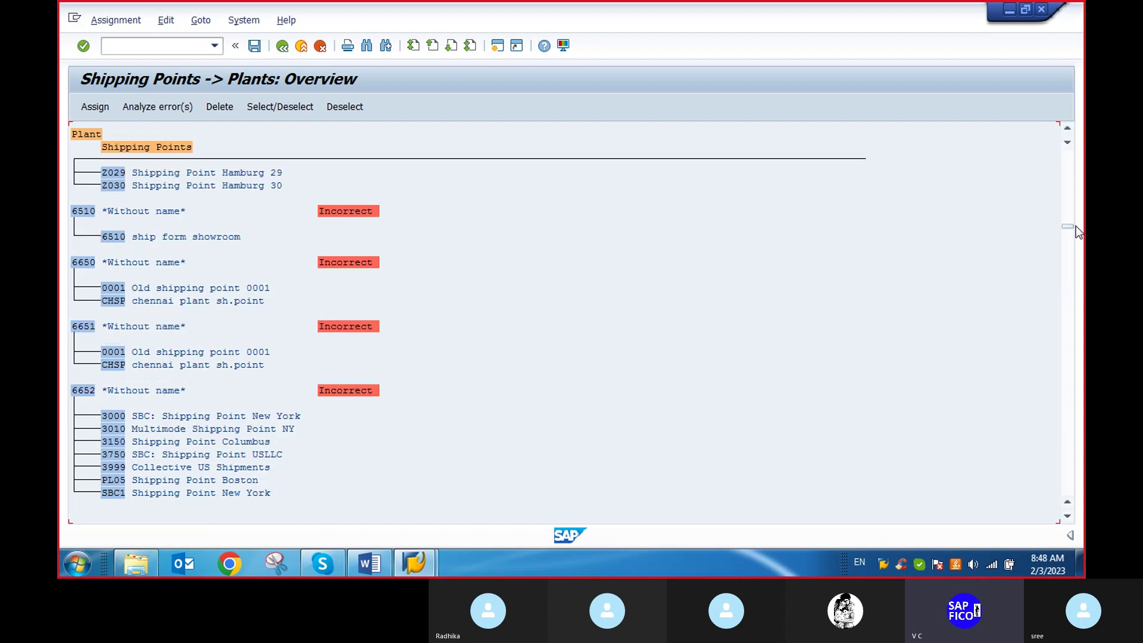
pyautogui.click(1066, 224)
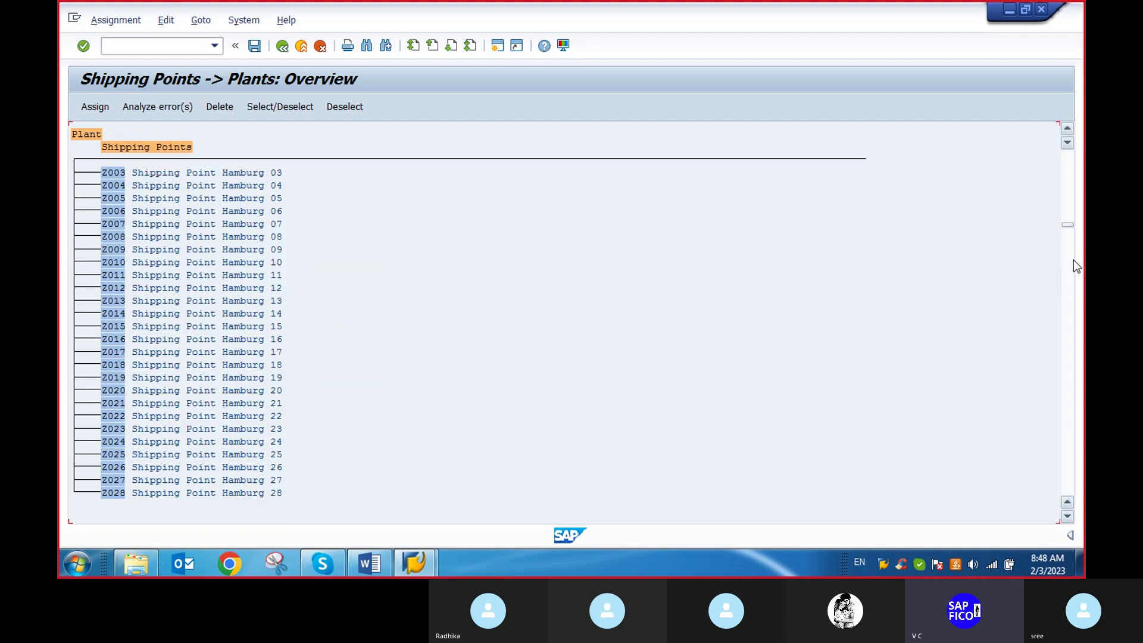
pyautogui.scroll(2, 1071, 273)
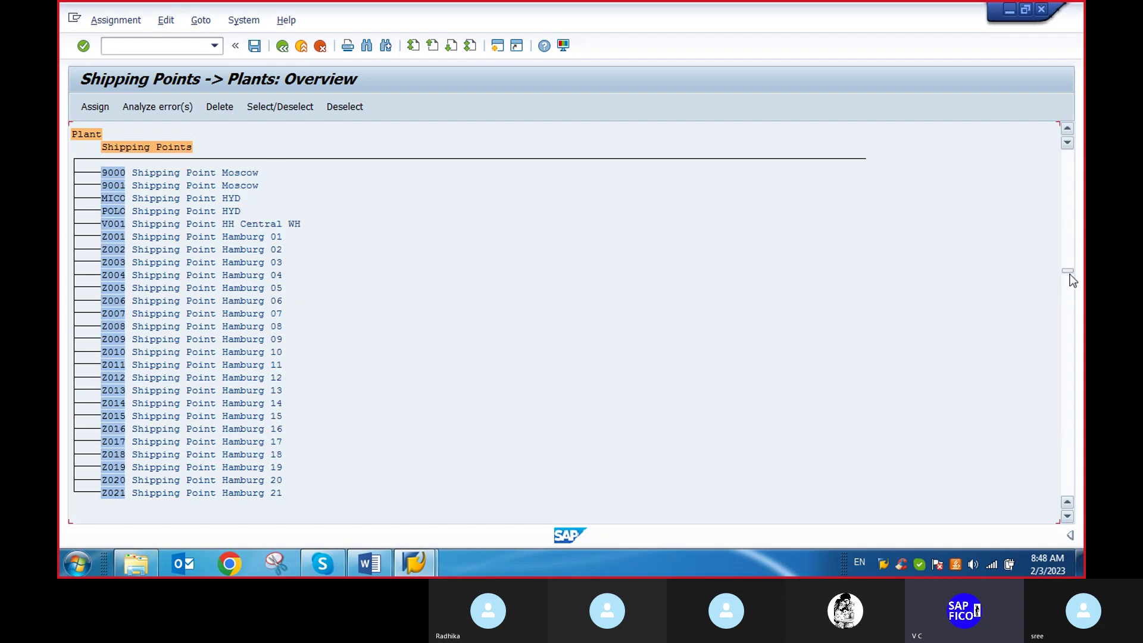
pyautogui.moveTo(1066, 321); pyautogui.dragTo(1050, 288)
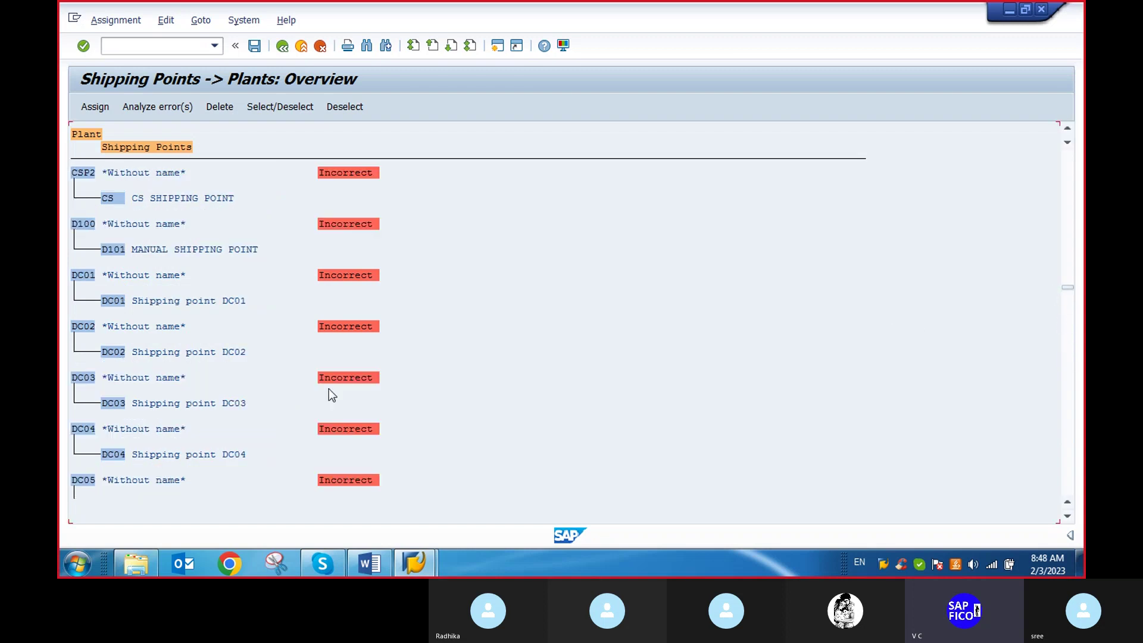
pyautogui.scroll(-3, 137, 411)
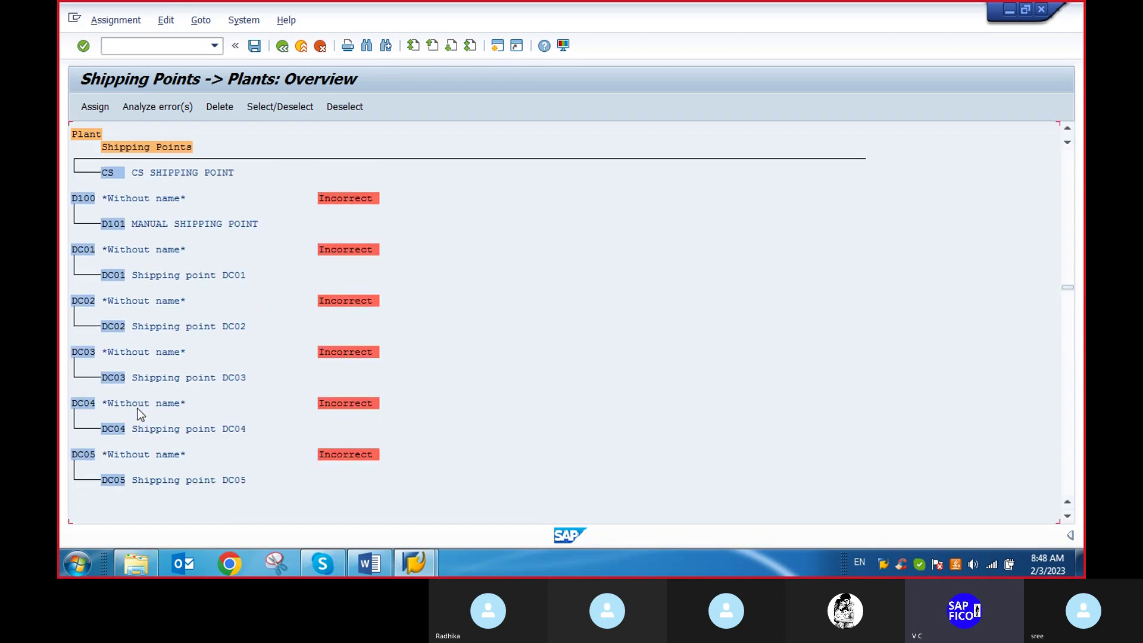
pyautogui.scroll(-2, 181, 453)
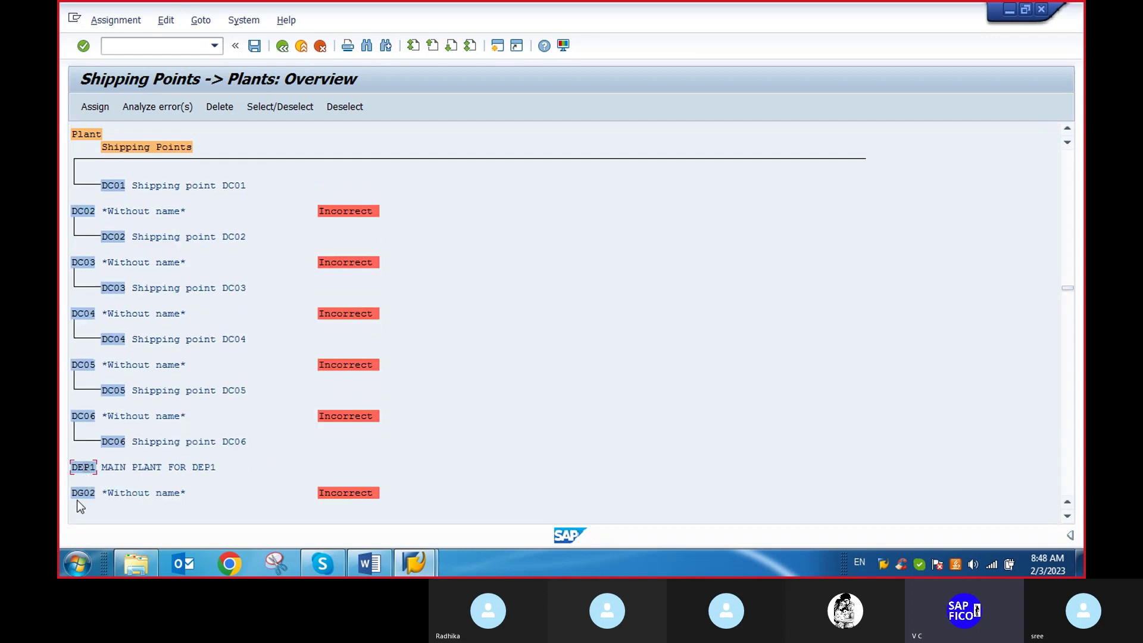
pyautogui.click(89, 109)
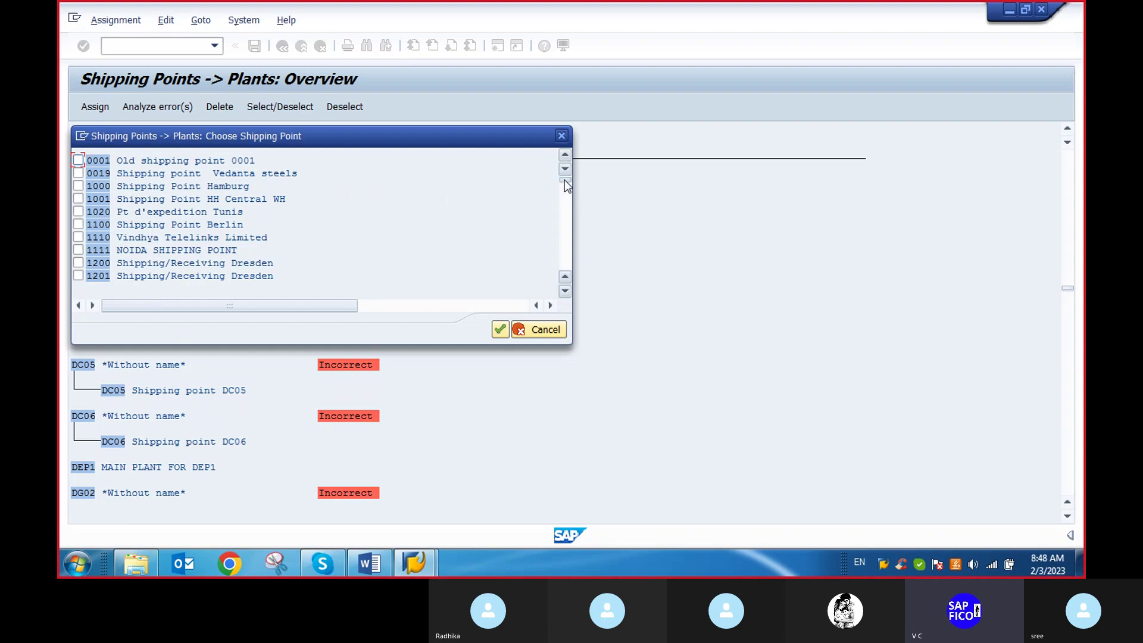
# Choose shipping point DEP1 from the list and confirm its assignment to plant DEP1.
pyautogui.moveTo(565, 201); pyautogui.dragTo(567, 231)
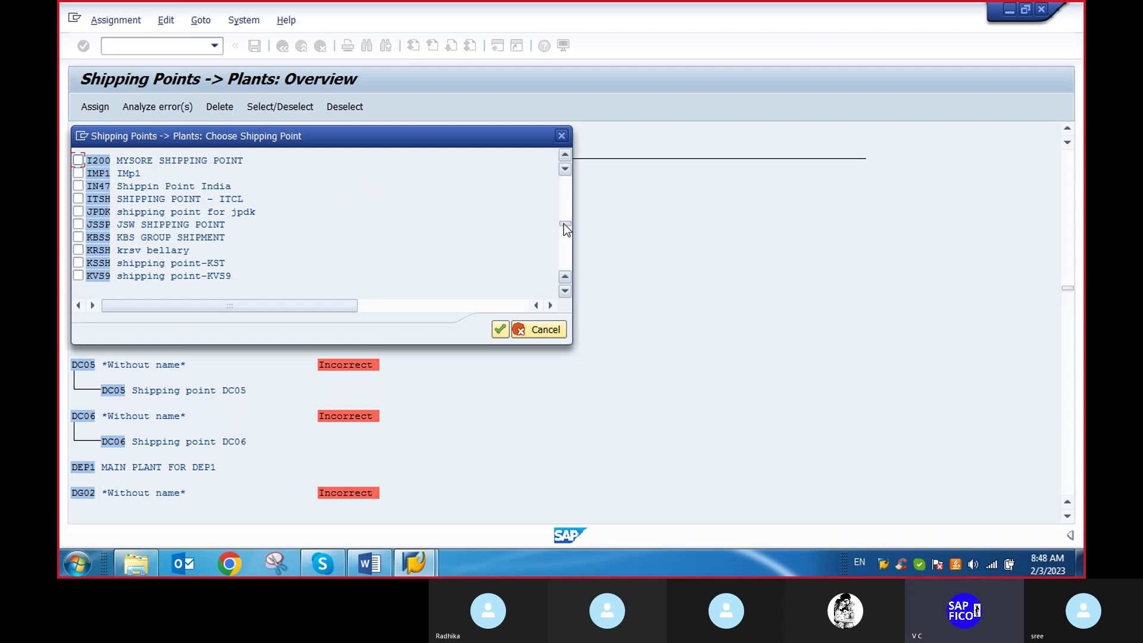
pyautogui.moveTo(564, 225); pyautogui.dragTo(565, 234)
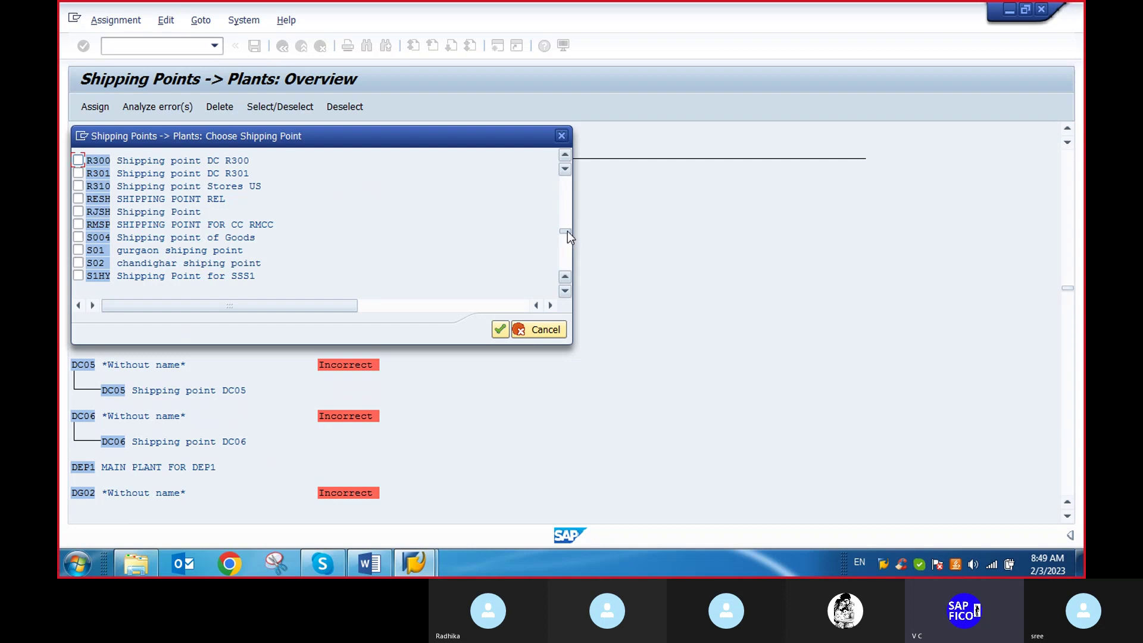
pyautogui.moveTo(567, 227); pyautogui.dragTo(567, 217)
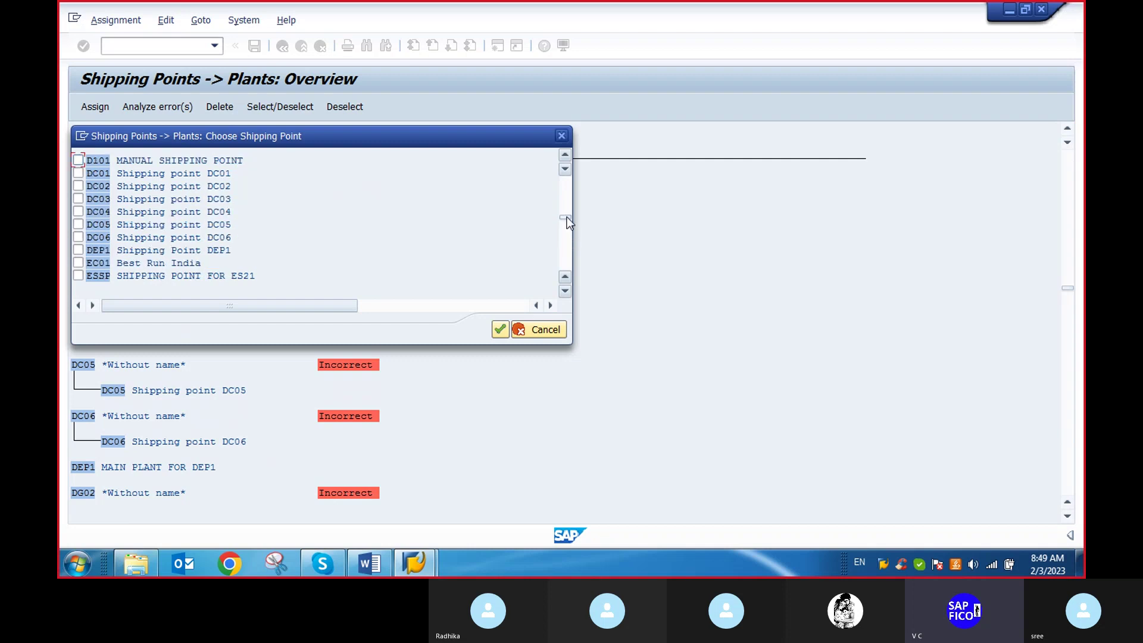
pyautogui.scroll(10, 196, 238)
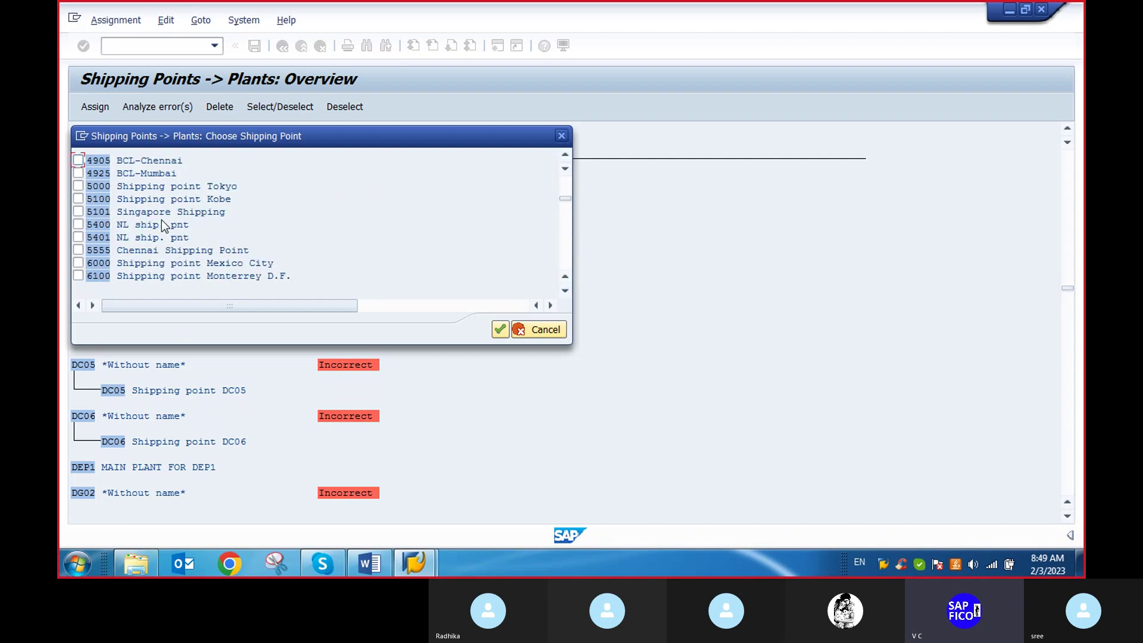
pyautogui.scroll(-1, 184, 236)
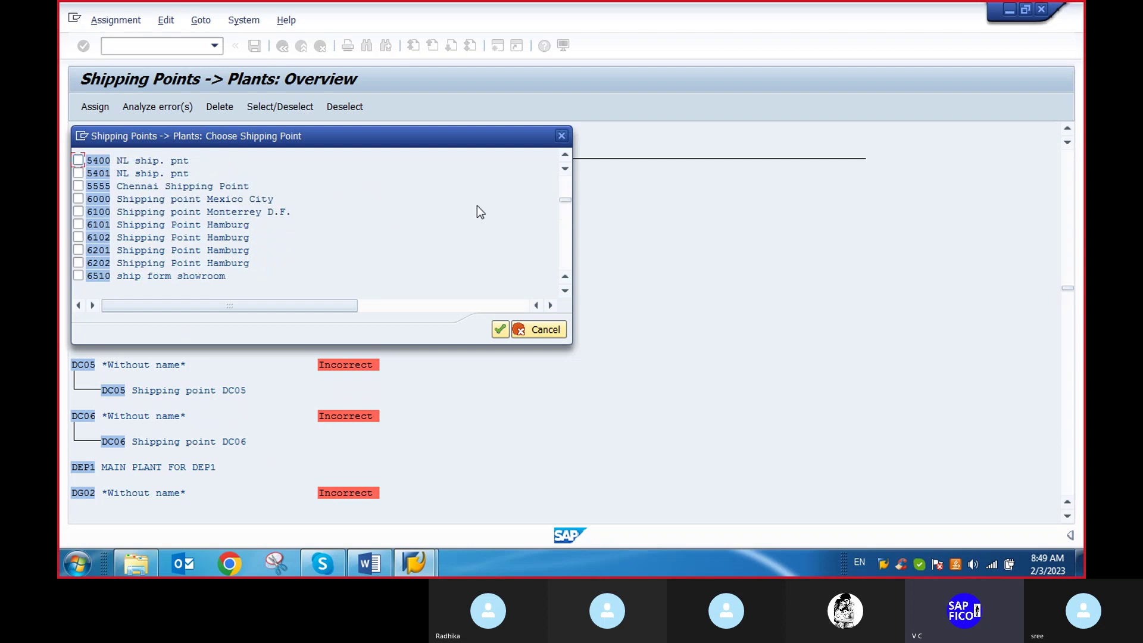
pyautogui.moveTo(565, 210); pyautogui.dragTo(563, 216)
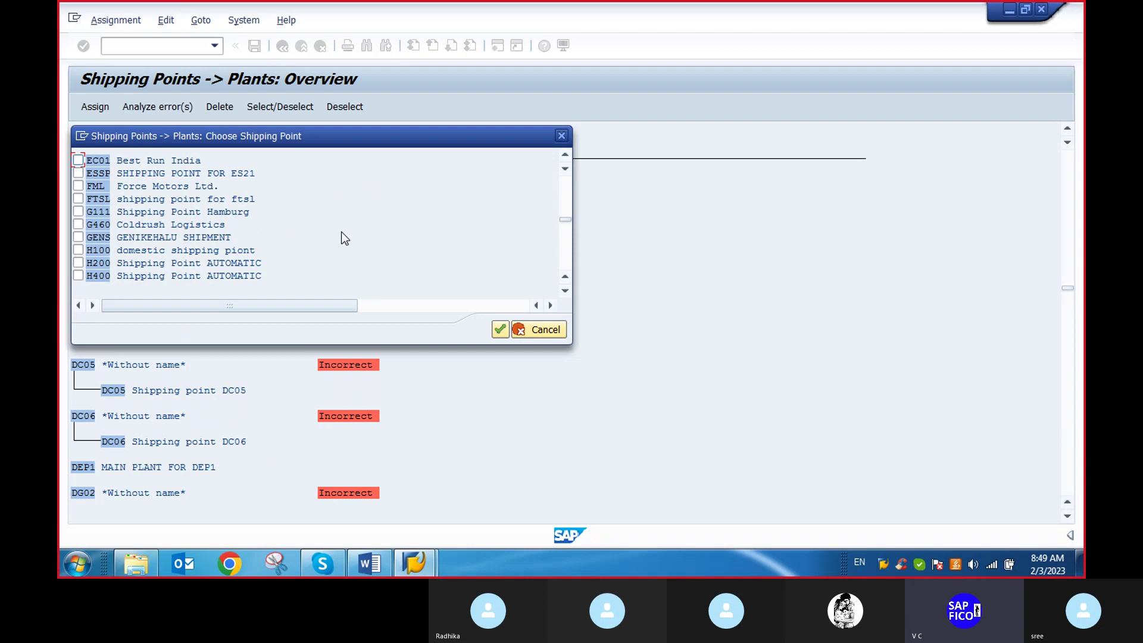
pyautogui.scroll(1, 341, 231)
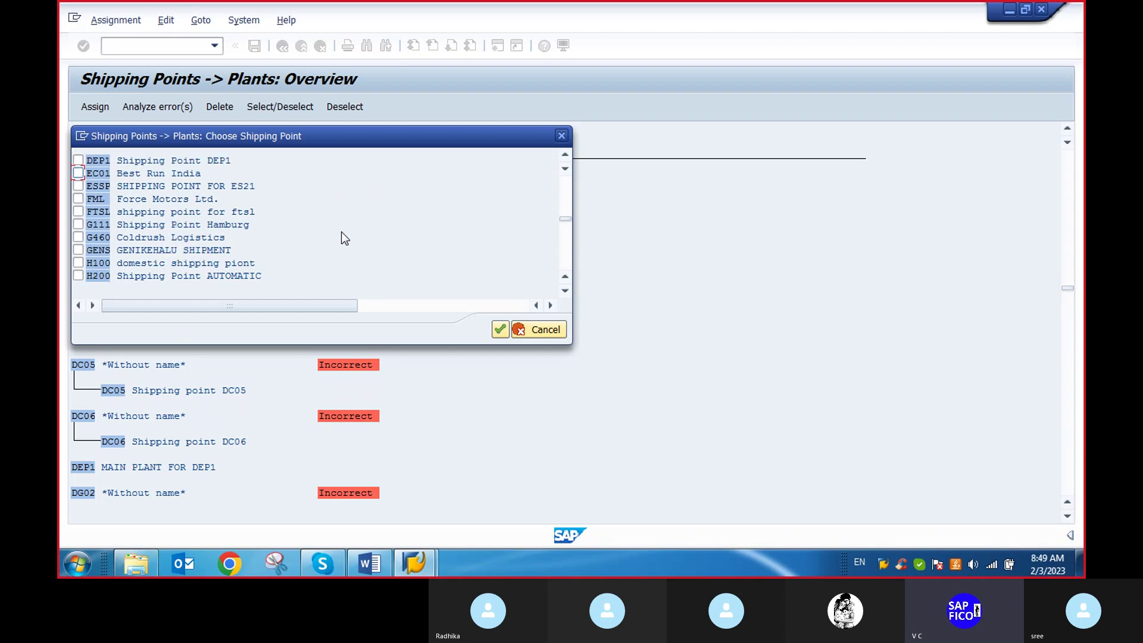
pyautogui.click(78, 160)
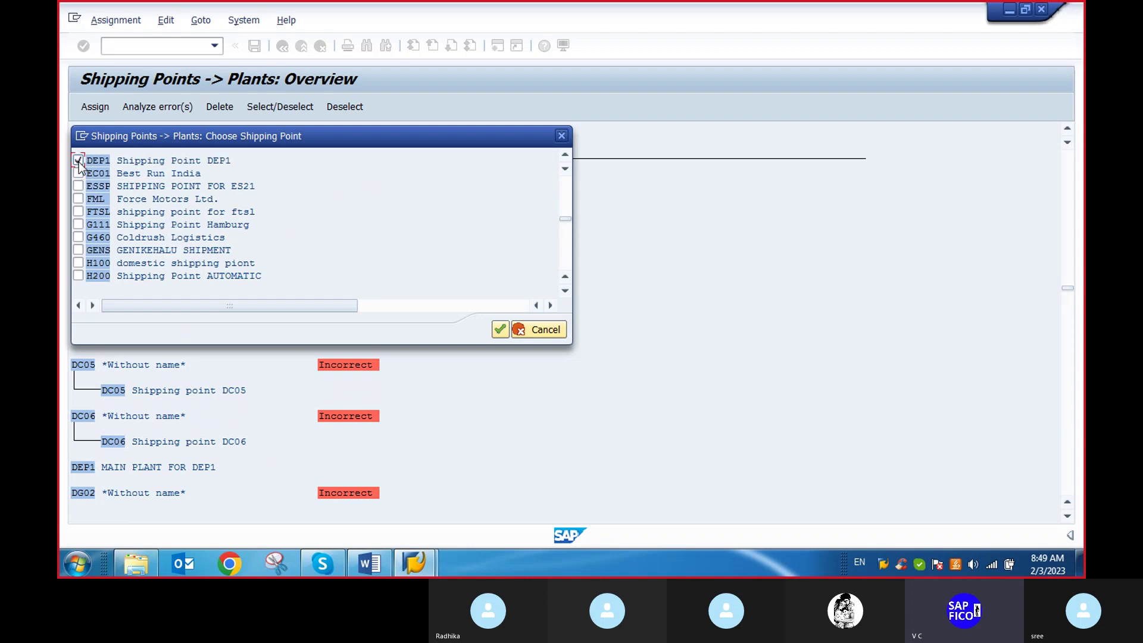
pyautogui.click(501, 329)
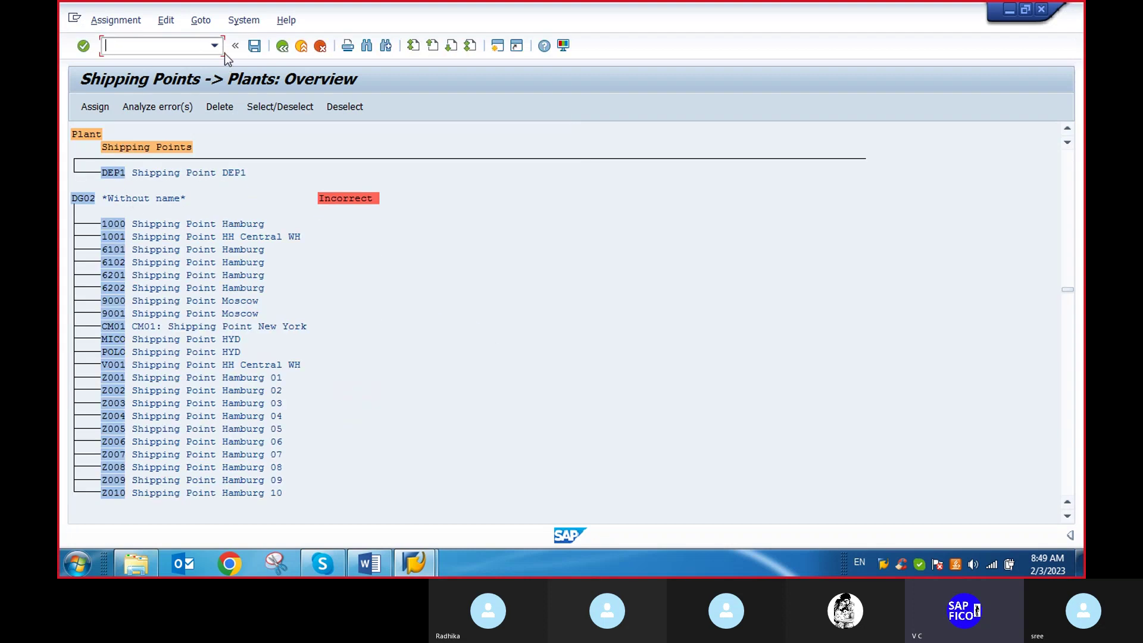
# Save the shipping point assignment in the fi-sd integration customizing request and switch to the Word checklist.
pyautogui.click(255, 46)
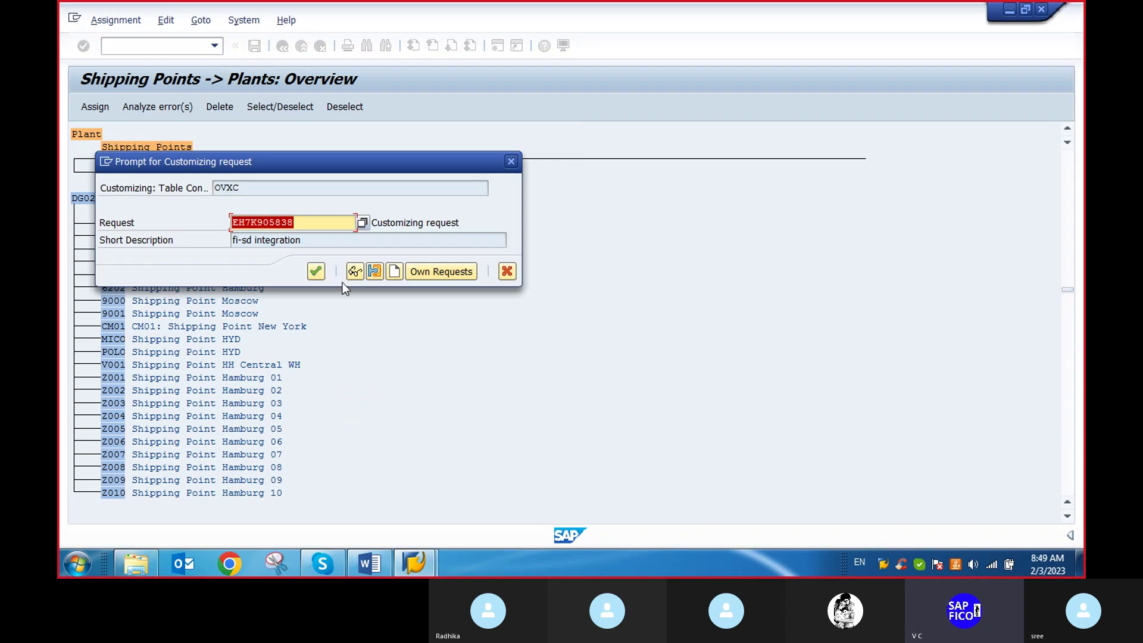
pyautogui.click(316, 271)
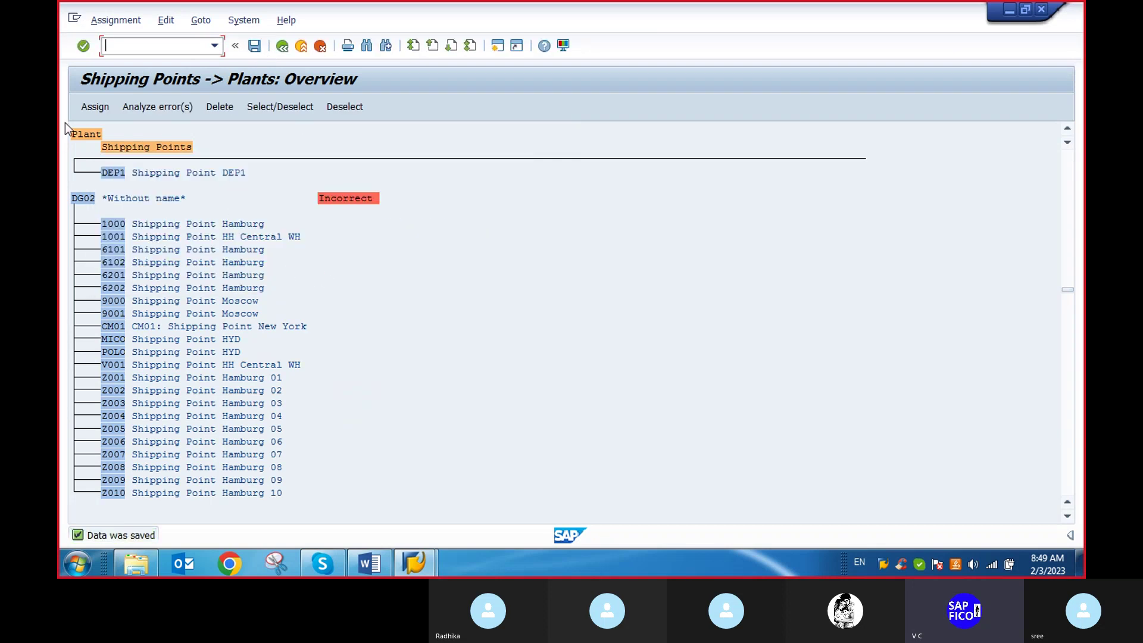
pyautogui.click(377, 565)
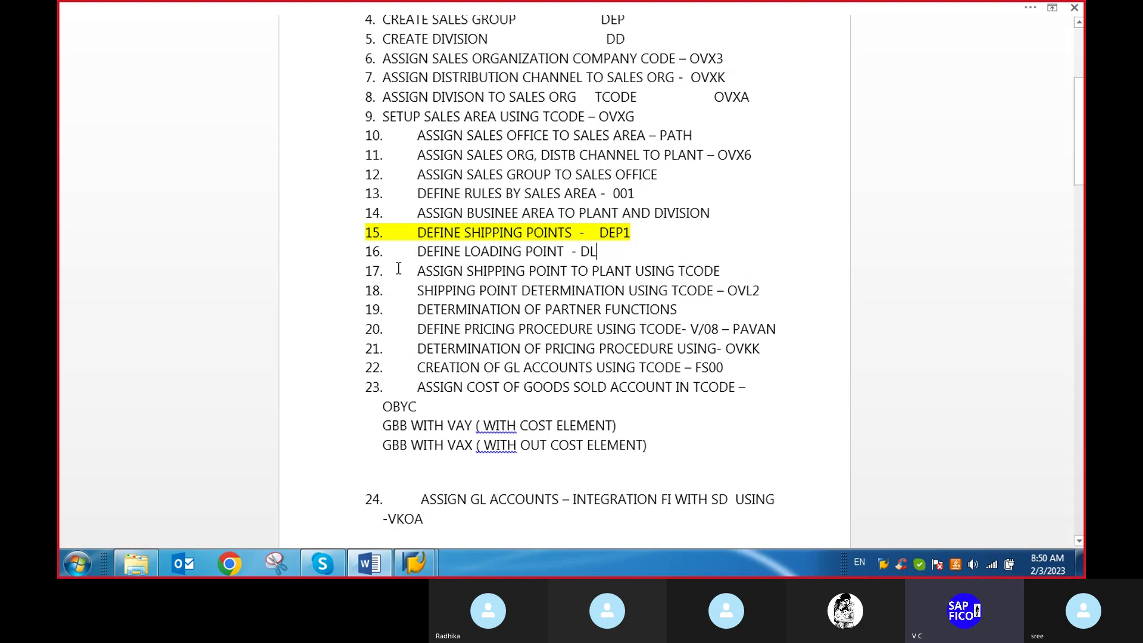
# Switch back to SAP, leave the shipping points overview and execute Assign shipping point to plant again from the IMG.
pyautogui.click(421, 571)
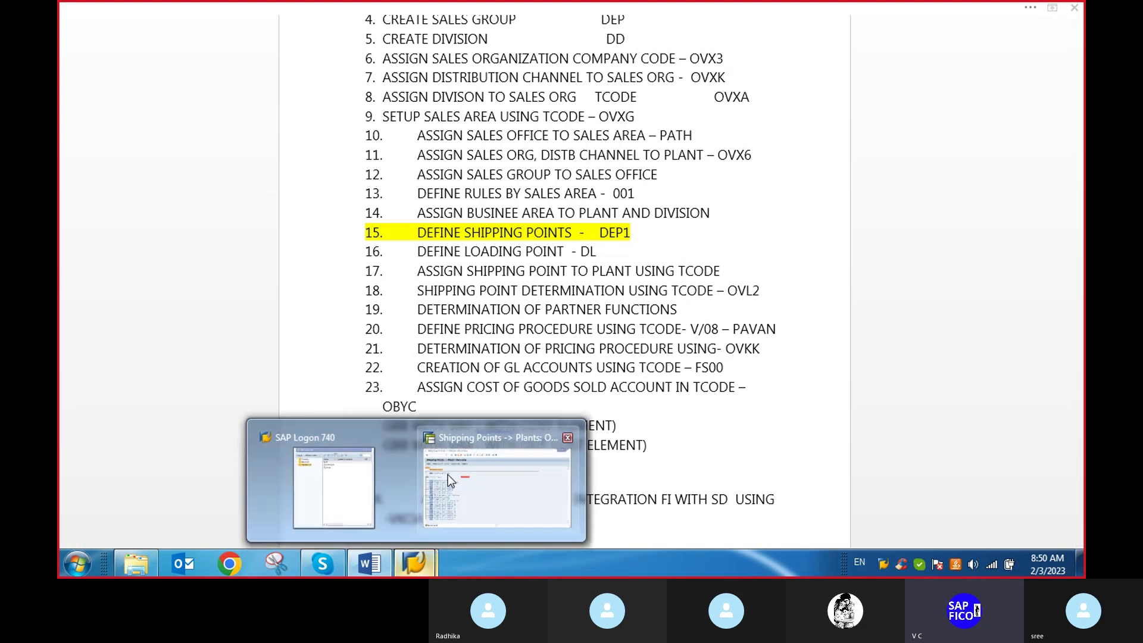
pyautogui.click(448, 474)
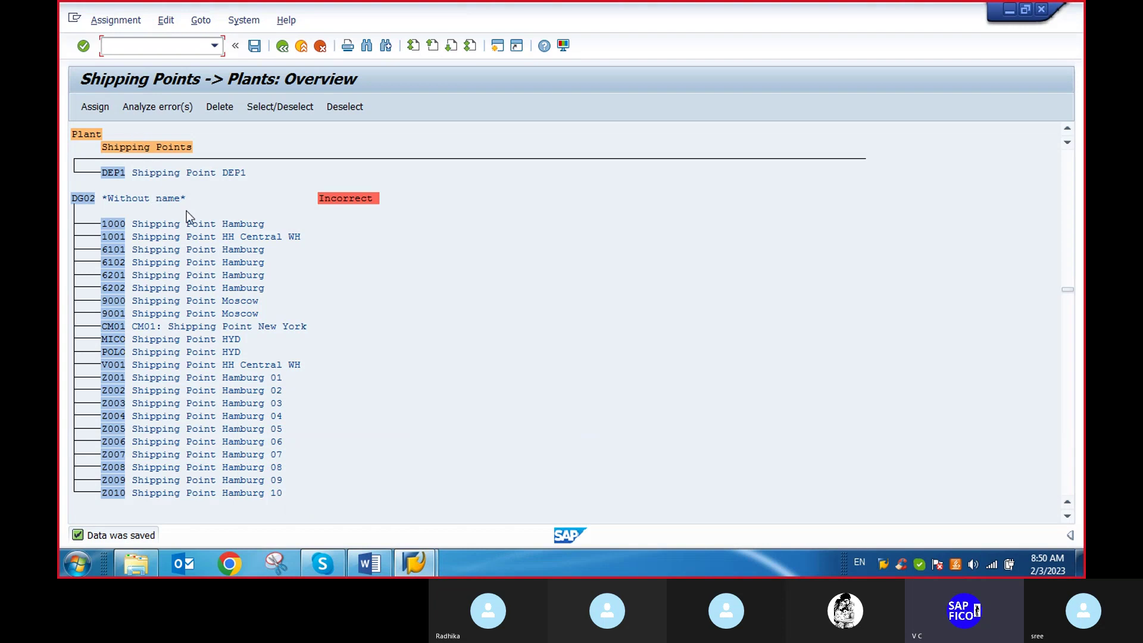
pyautogui.click(282, 47)
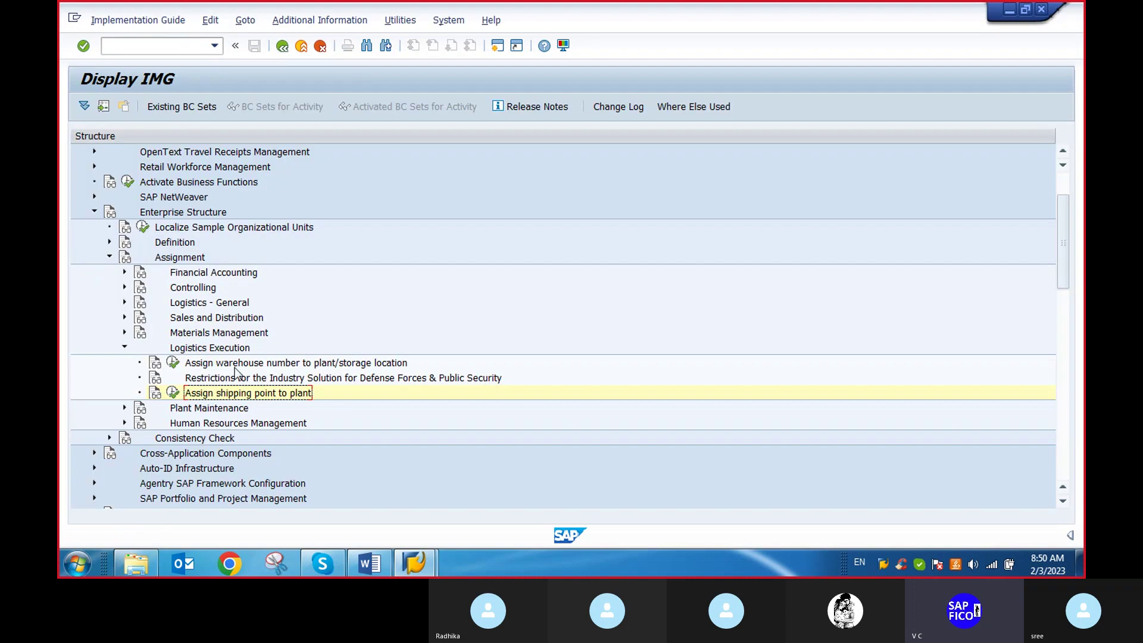
pyautogui.click(172, 395)
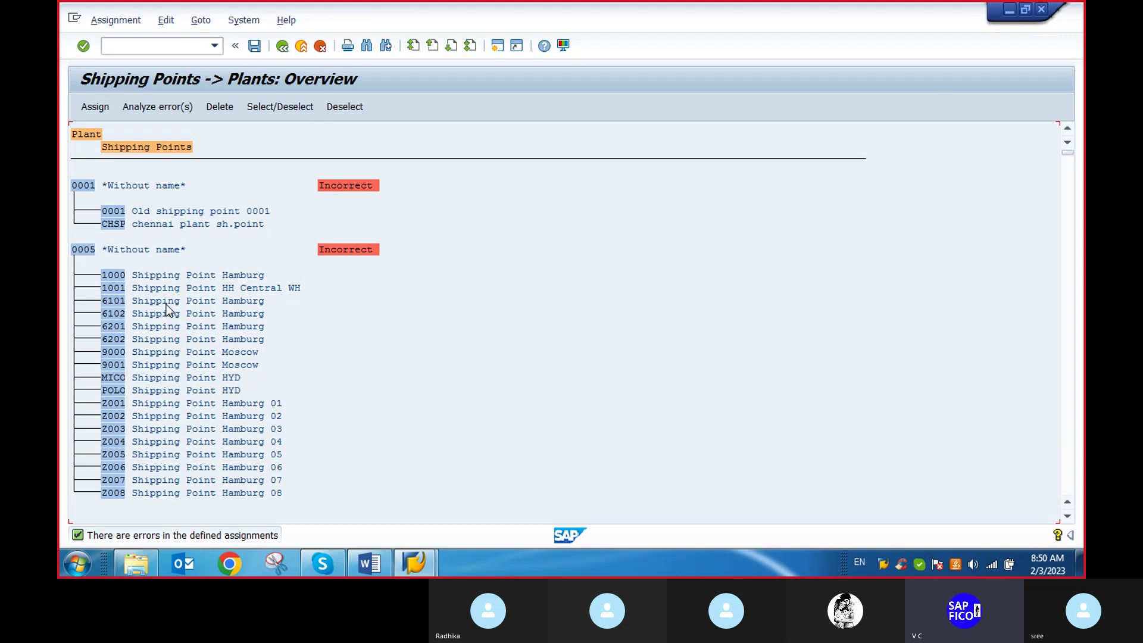
# Look through the list of plants and shipping points in the overview for plant DEP1.
pyautogui.scroll(-3, 166, 305)
pyautogui.scroll(-1, 180, 519)
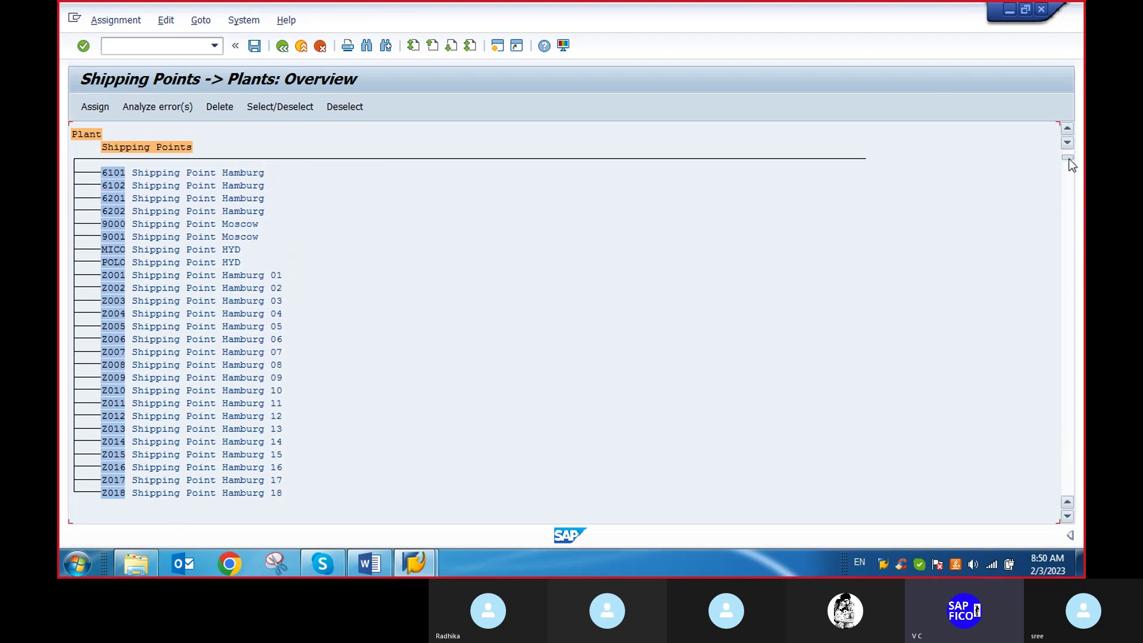
pyautogui.moveTo(1070, 159); pyautogui.dragTo(1070, 223)
pyautogui.scroll(-1, 888, 239)
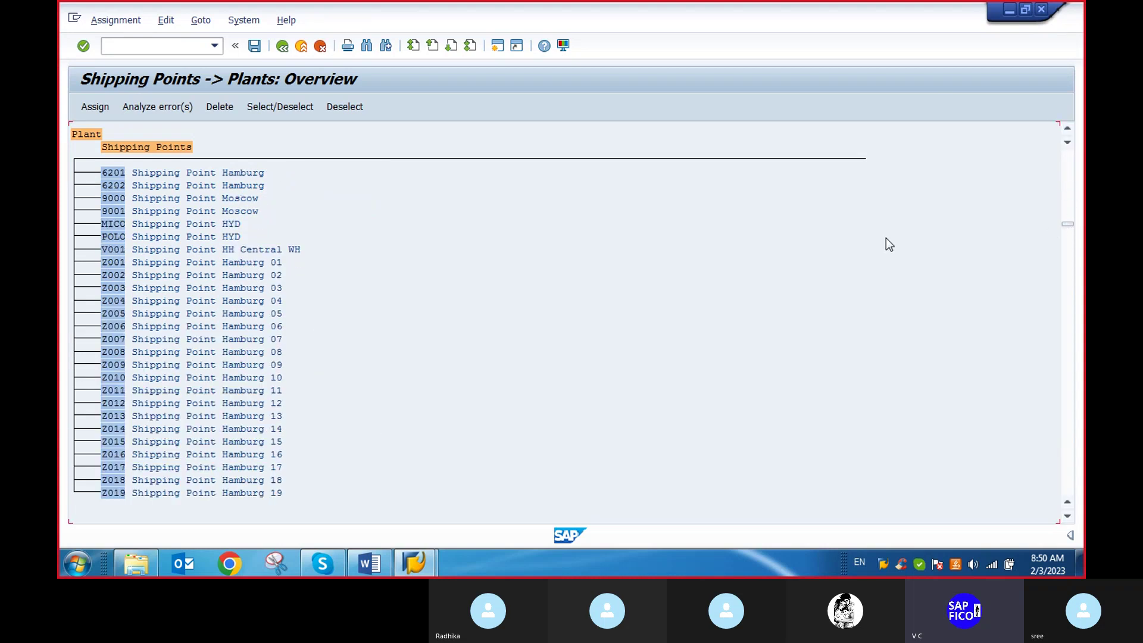
pyautogui.moveTo(1067, 224); pyautogui.dragTo(1072, 268)
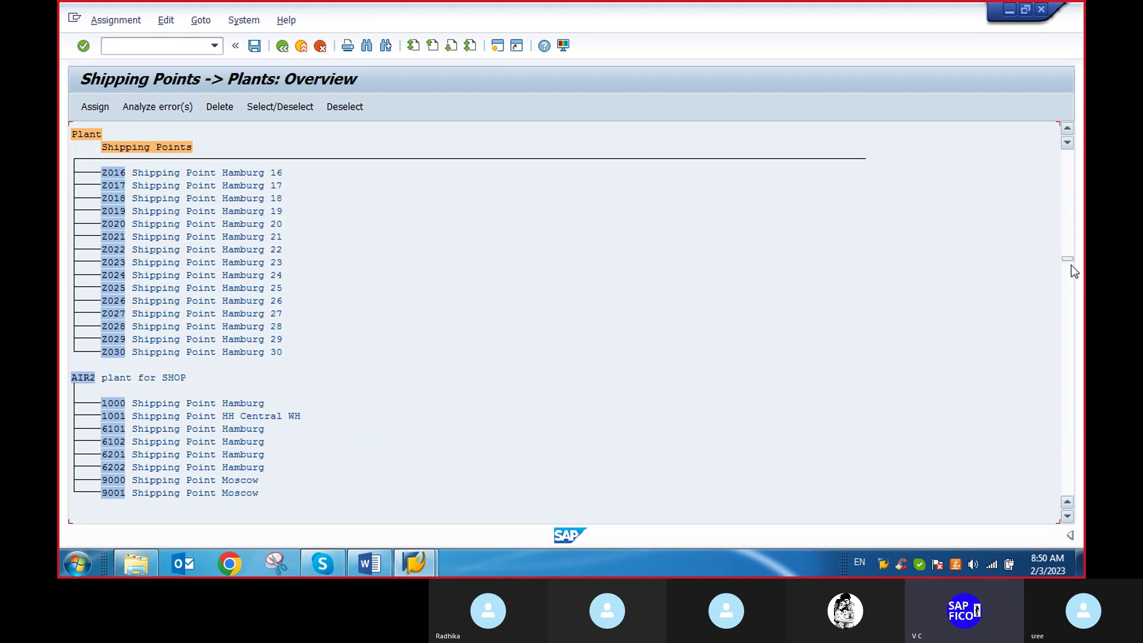
pyautogui.click(1069, 257)
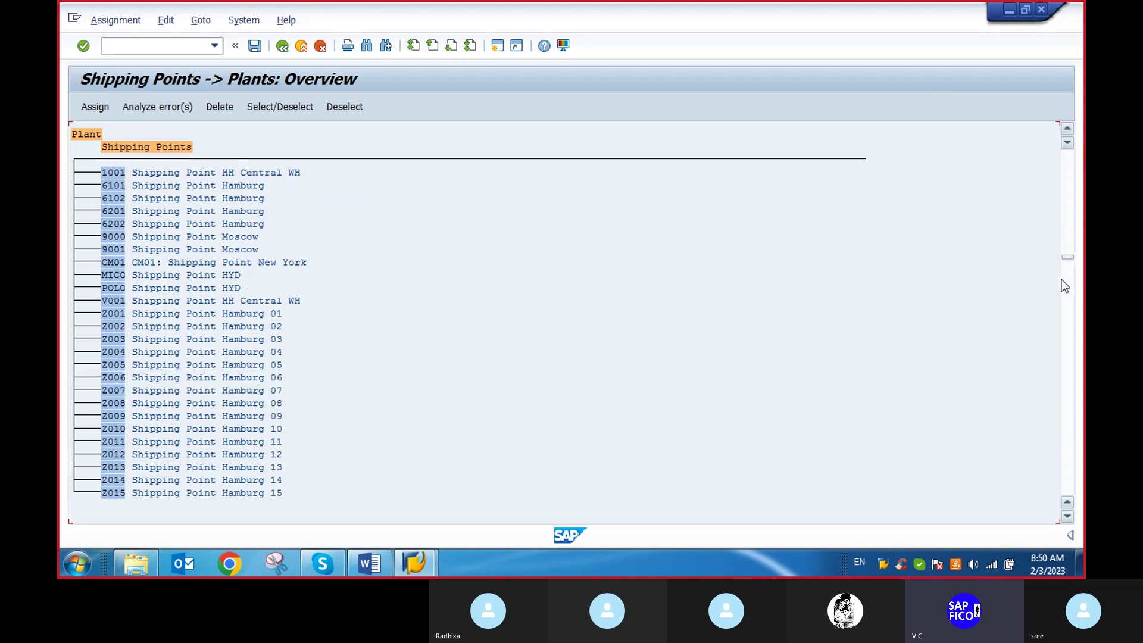
pyautogui.moveTo(1068, 257); pyautogui.dragTo(1065, 286)
pyautogui.click(1071, 304)
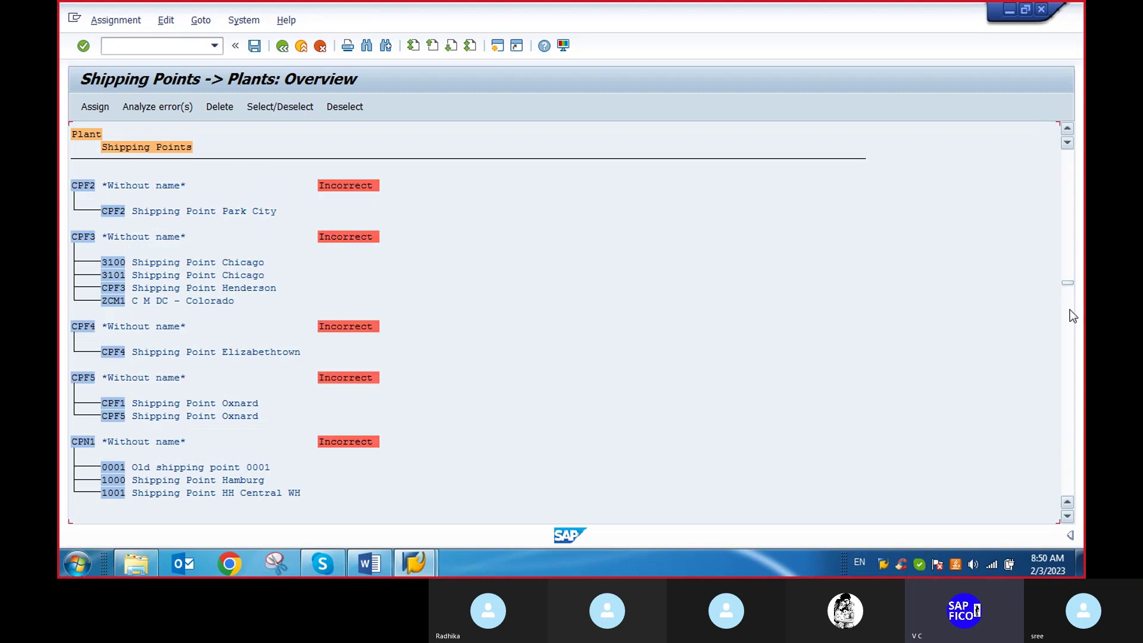
pyautogui.scroll(-6, 817, 322)
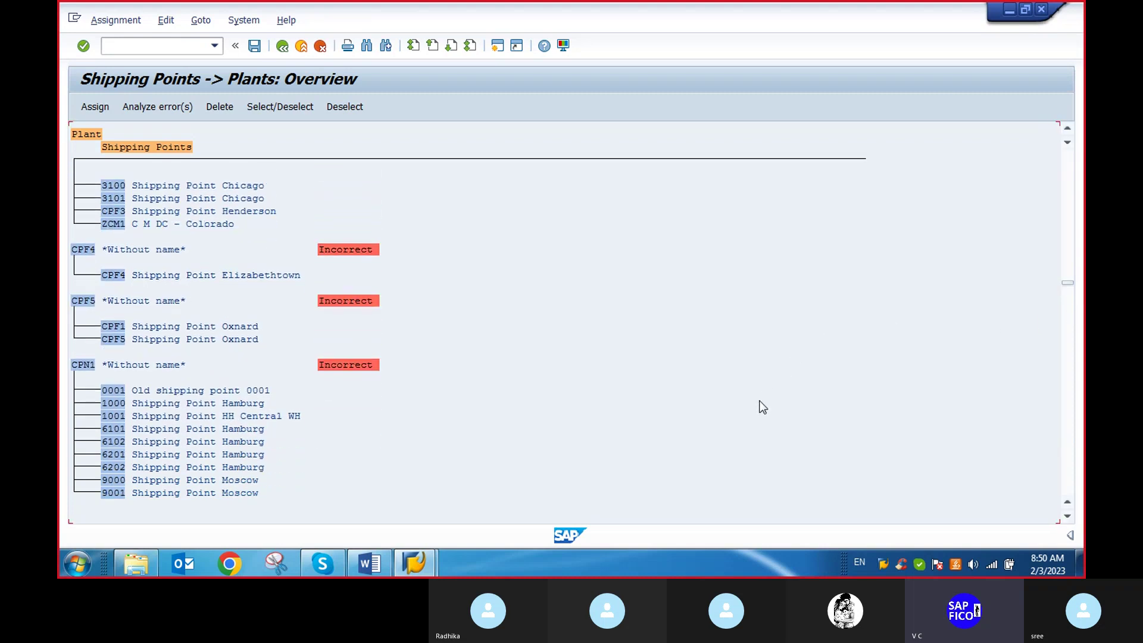
pyautogui.scroll(-1, 763, 407)
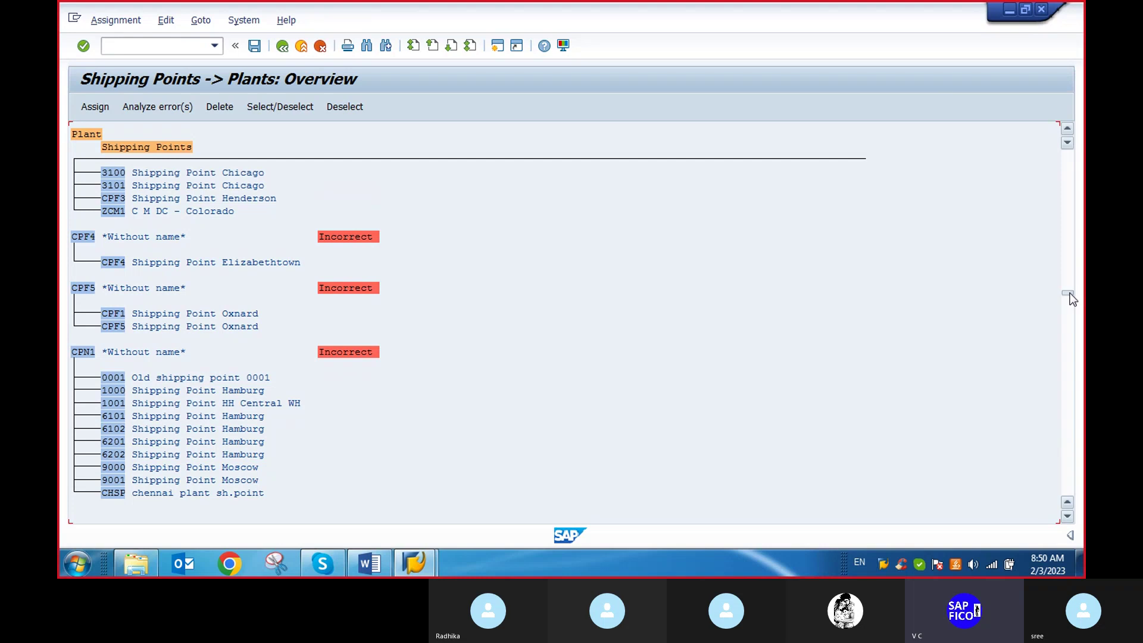
pyautogui.moveTo(1069, 294); pyautogui.dragTo(1067, 339)
pyautogui.scroll(2, 793, 284)
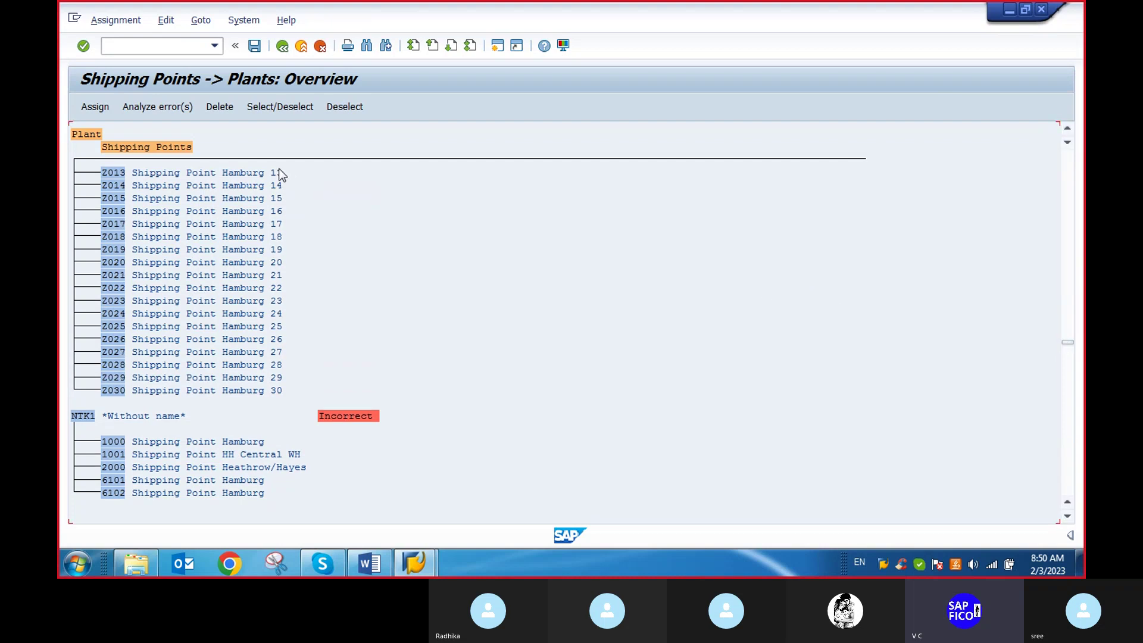
# Search the overview from the current line for DEP1, and close the search.
pyautogui.hotkey('ctrl', 'f')
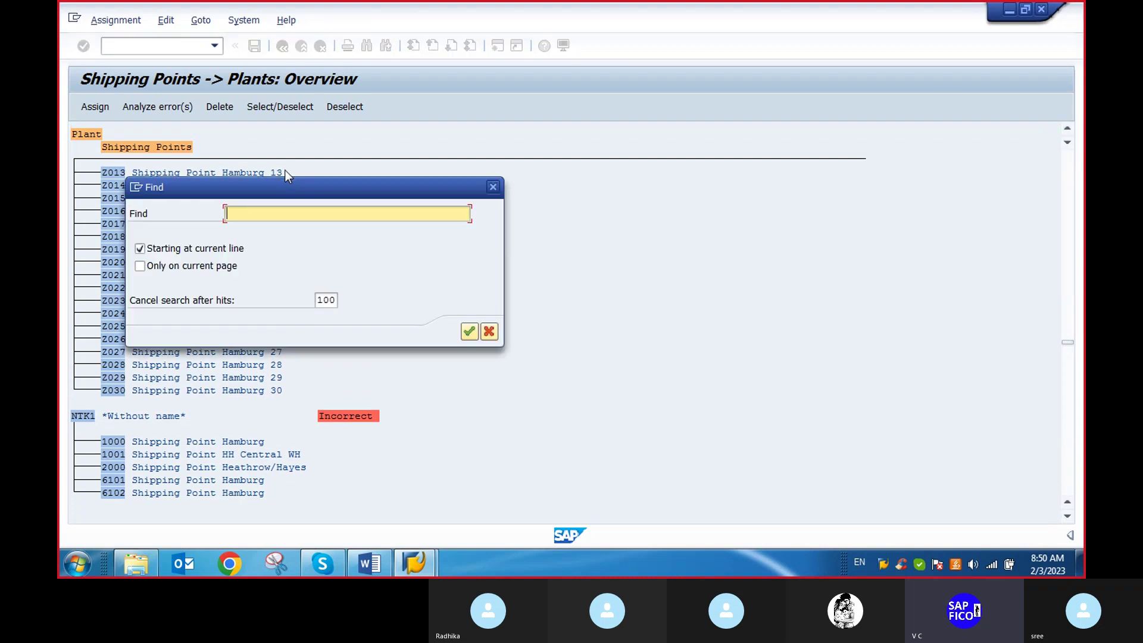
pyautogui.write('DEP1')
pyautogui.press('Return')
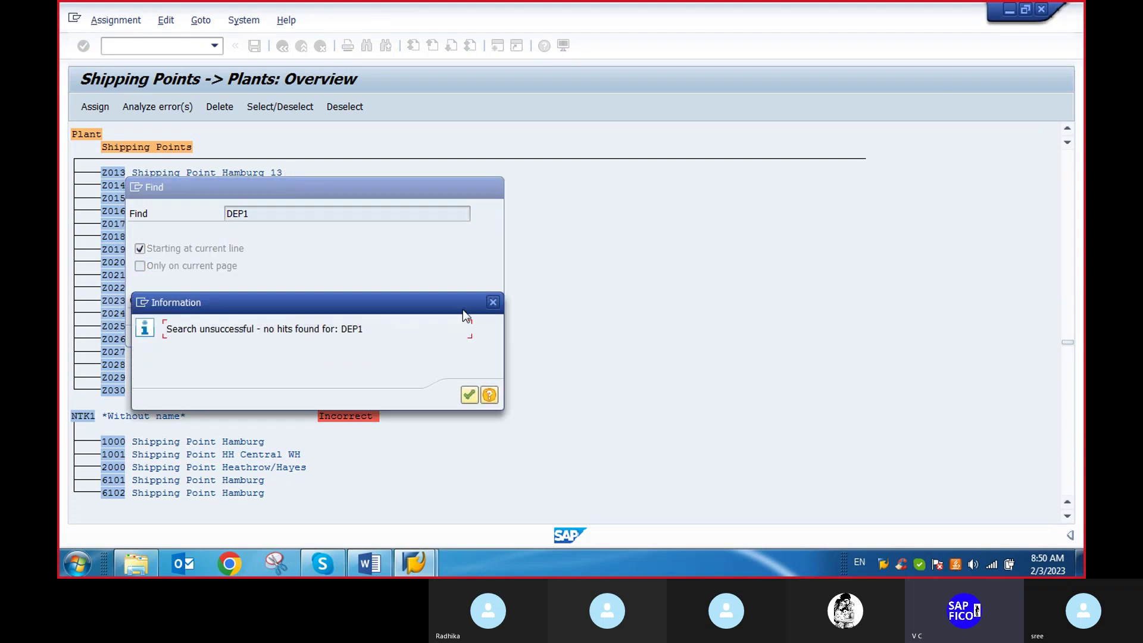
pyautogui.click(493, 303)
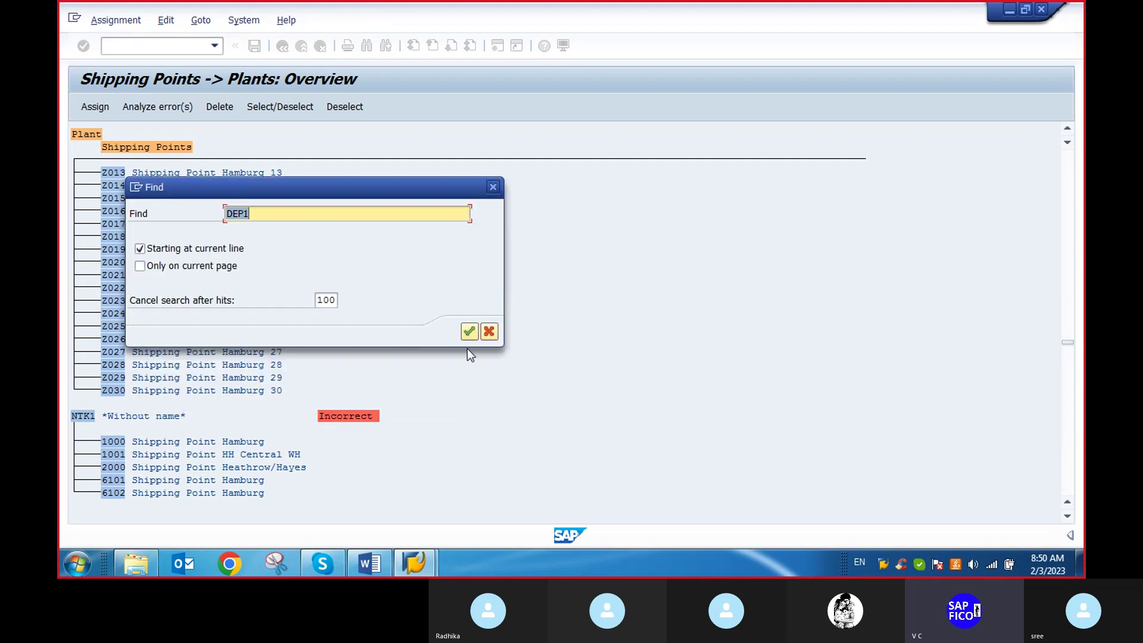
pyautogui.click(493, 187)
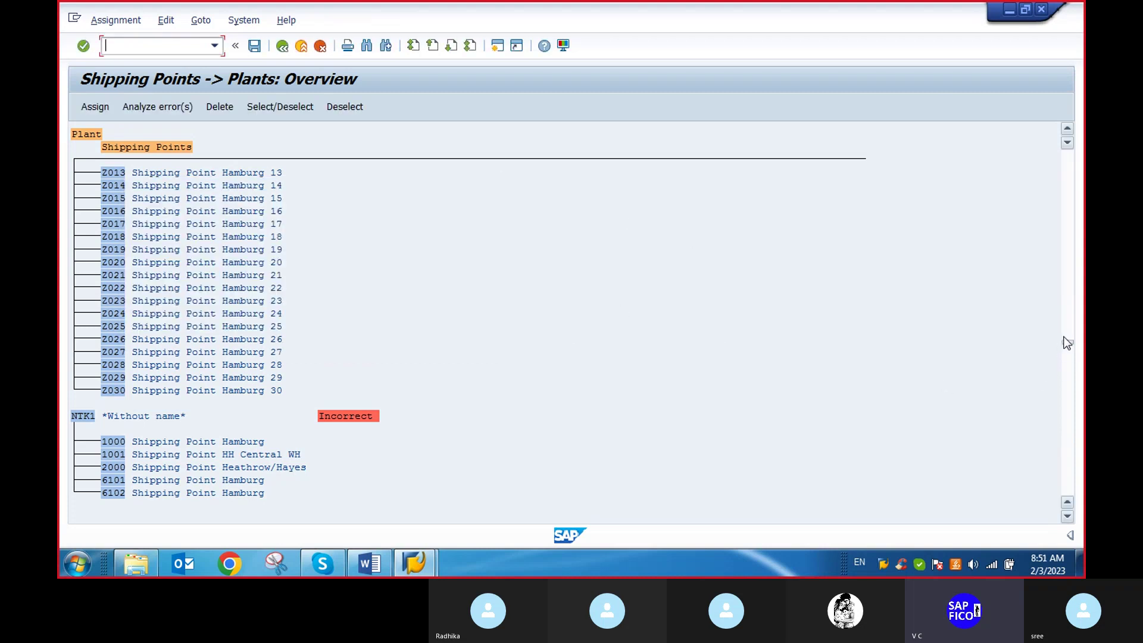
# Go back to the plants starting with C and browse forward to plant DEP1 to check its assigned shipping point.
pyautogui.moveTo(1065, 342); pyautogui.dragTo(1068, 282)
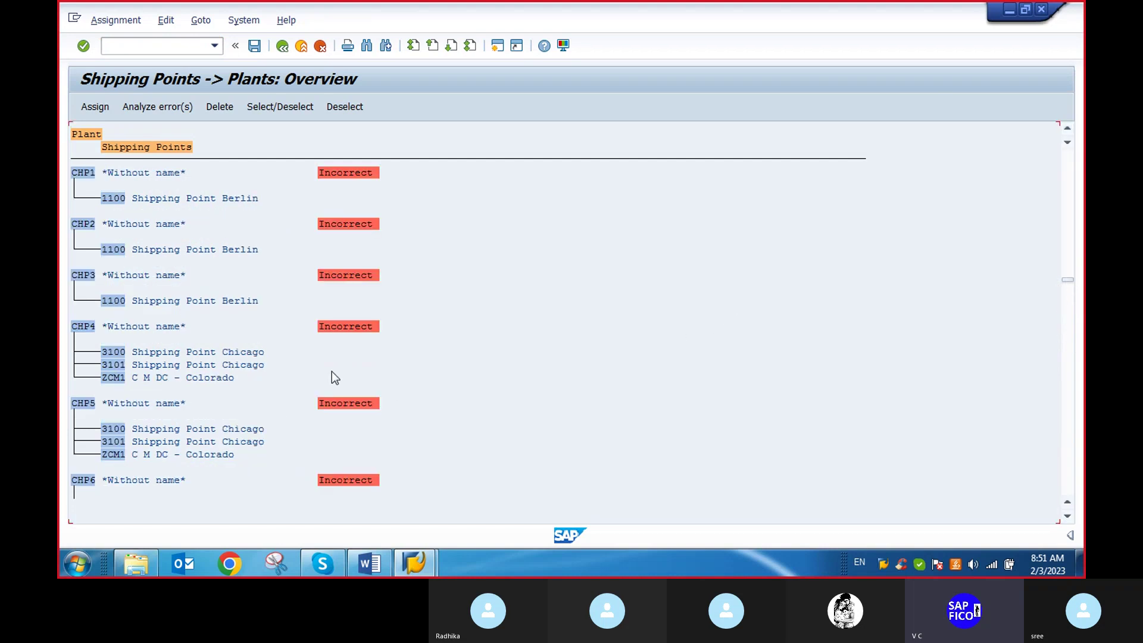
pyautogui.scroll(-2, 301, 364)
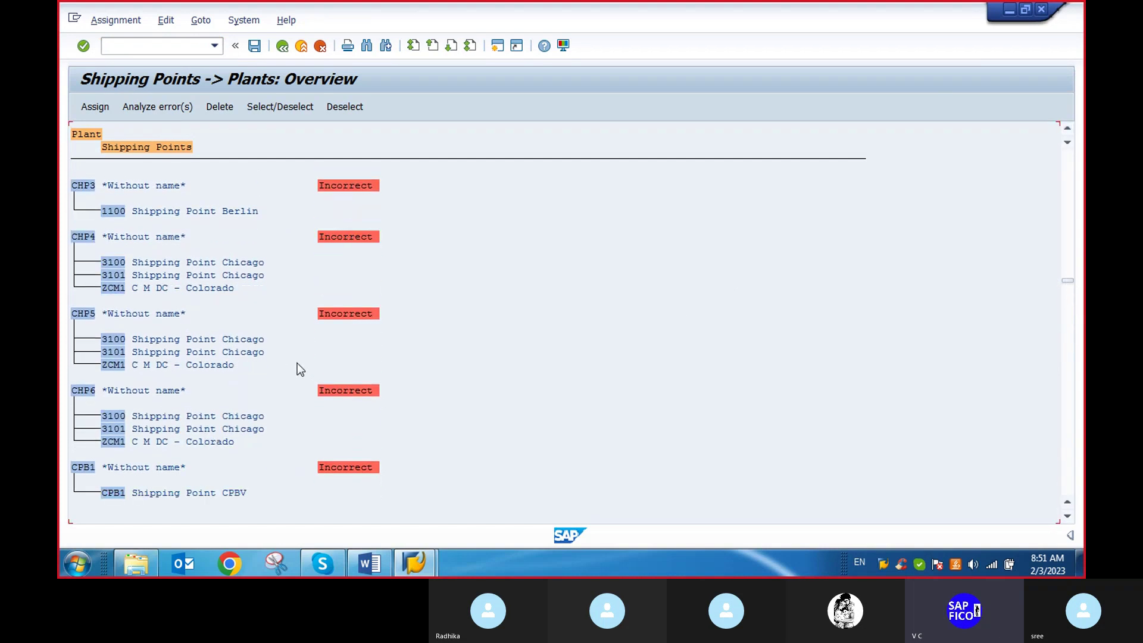
pyautogui.scroll(-3, 298, 365)
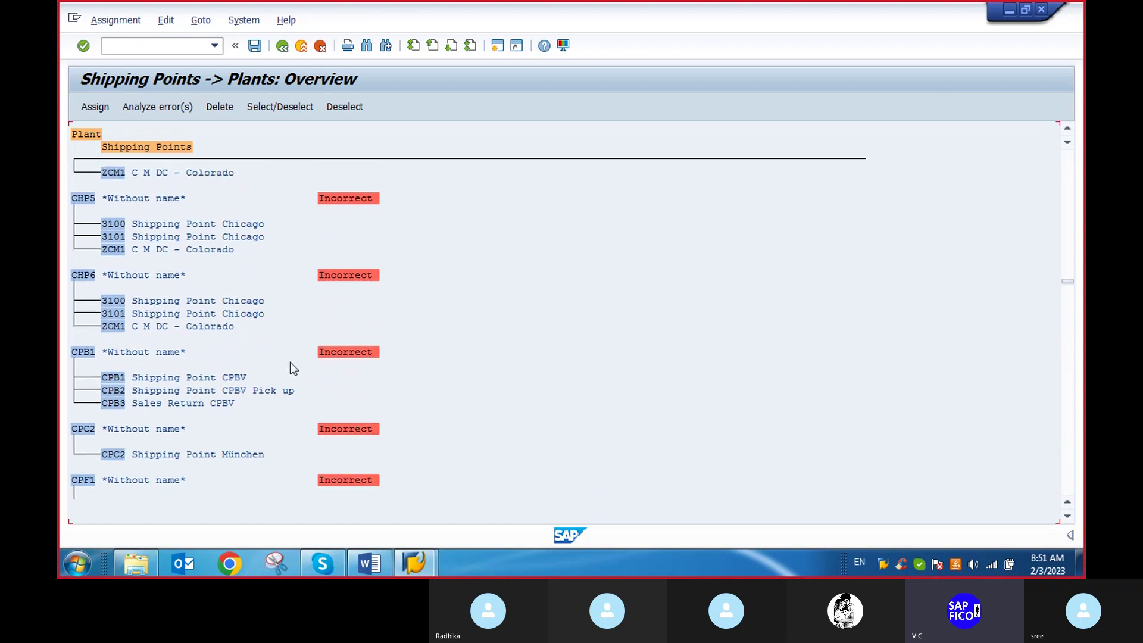
pyautogui.scroll(-5, 288, 373)
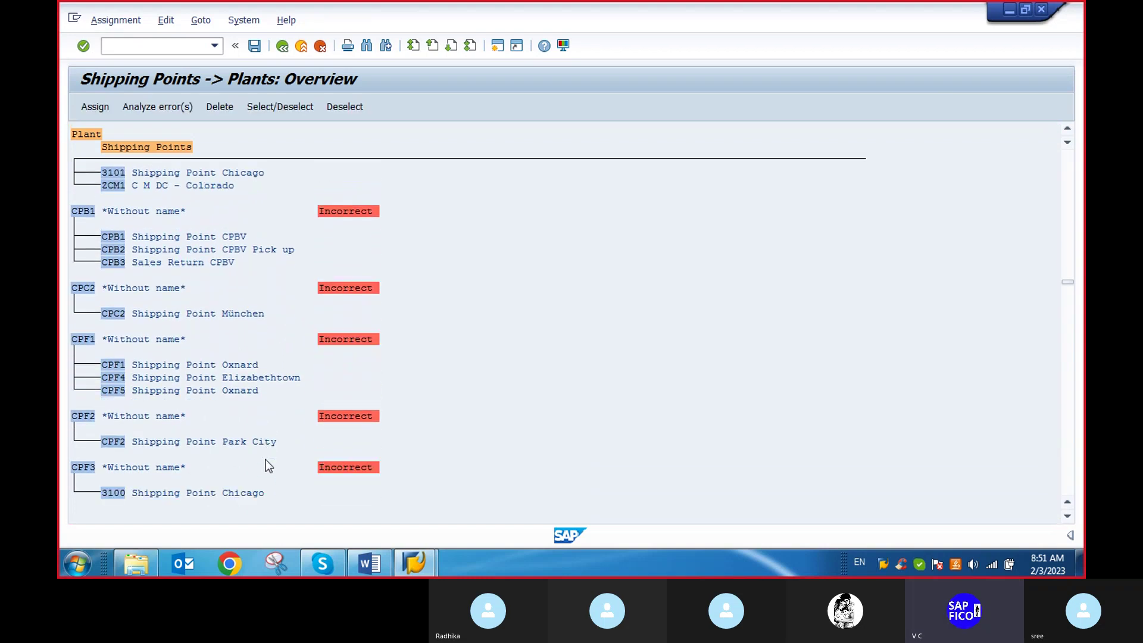
pyautogui.scroll(-3, 265, 465)
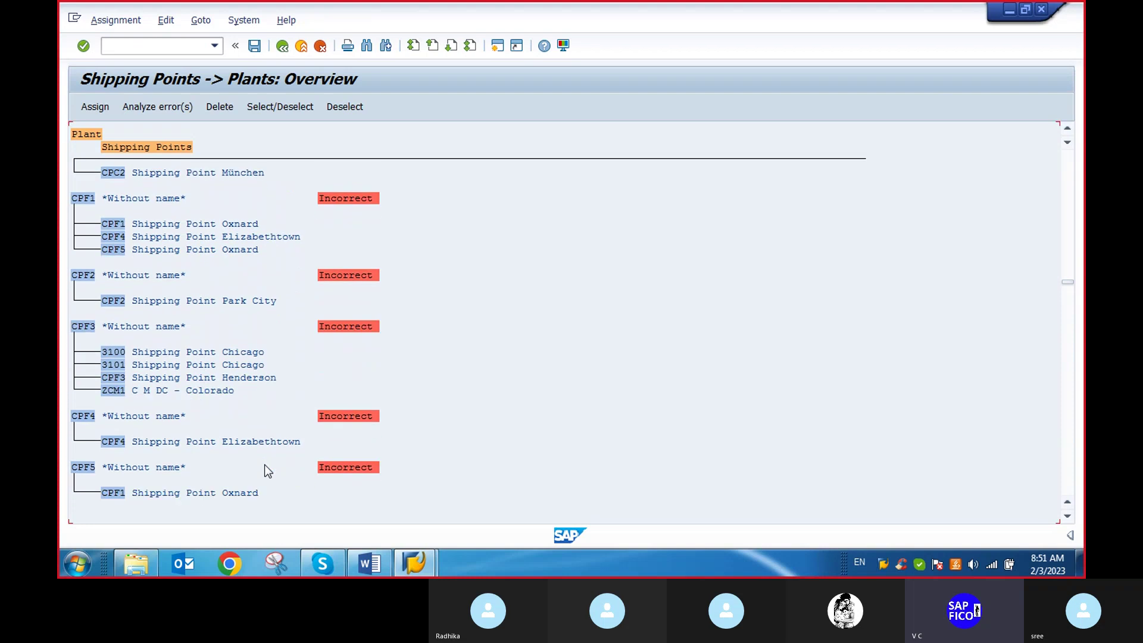
pyautogui.scroll(-4, 265, 475)
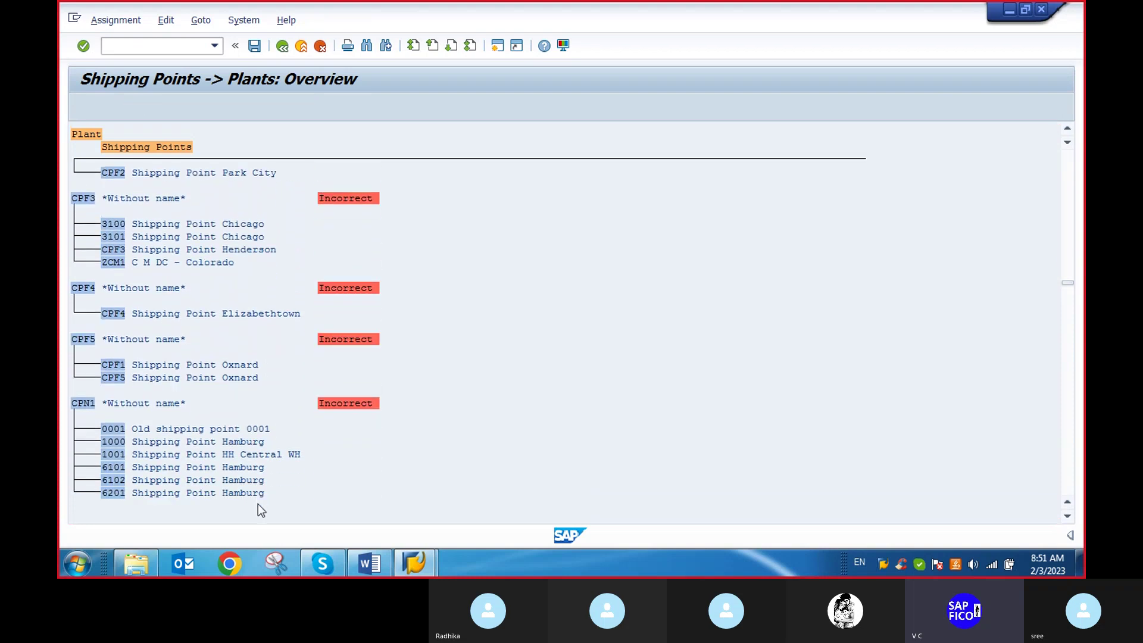
pyautogui.scroll(-3, 255, 509)
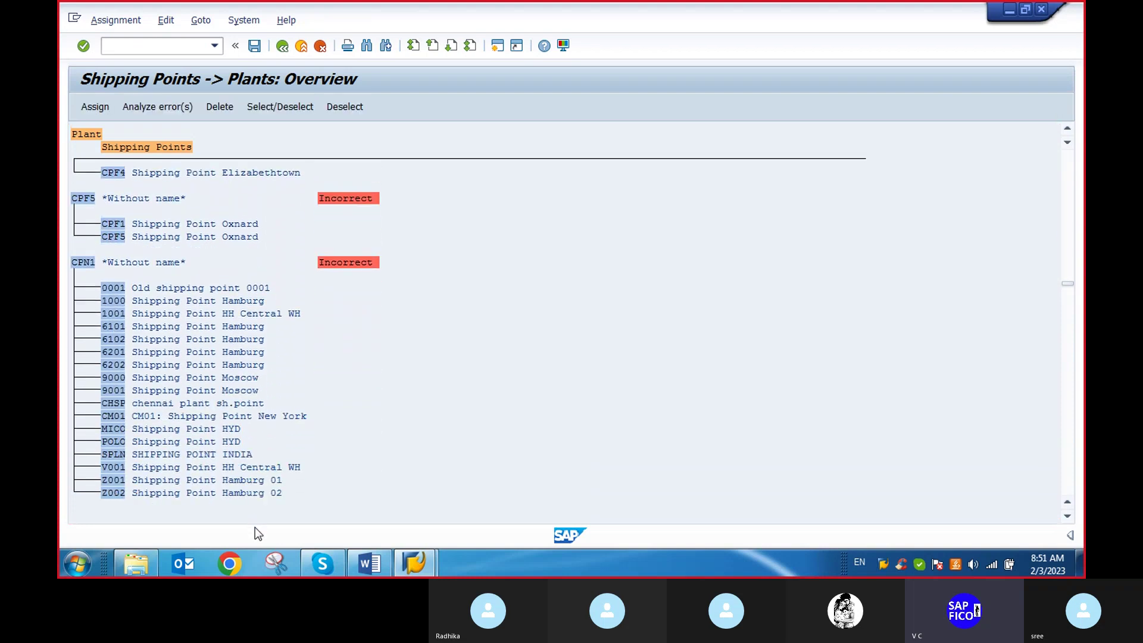
pyautogui.scroll(-4, 257, 532)
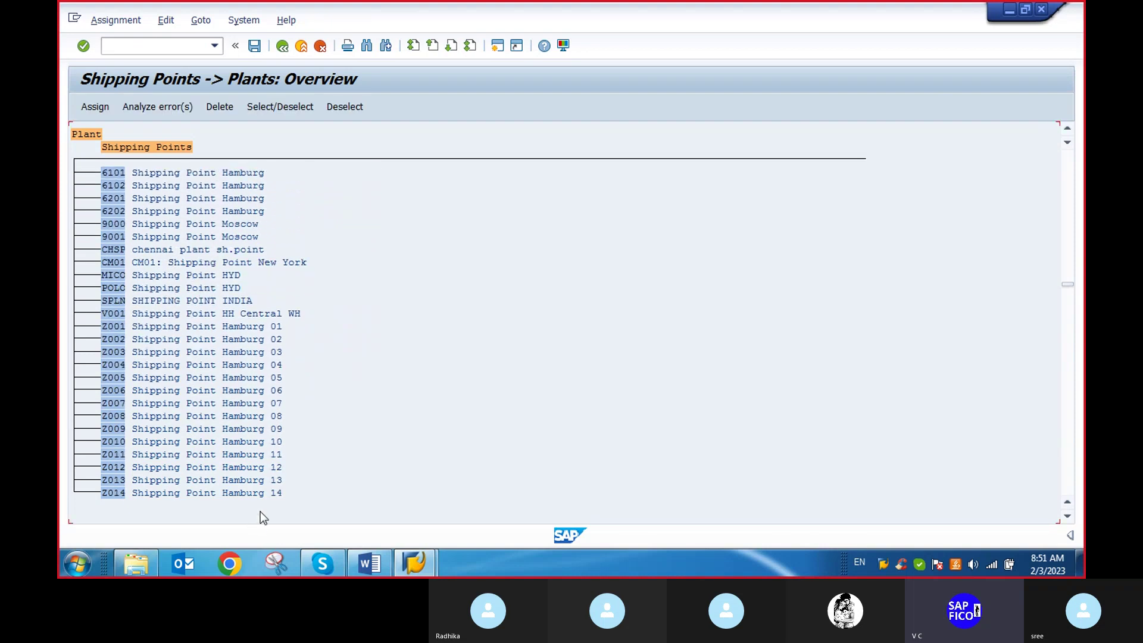
pyautogui.scroll(-4, 262, 514)
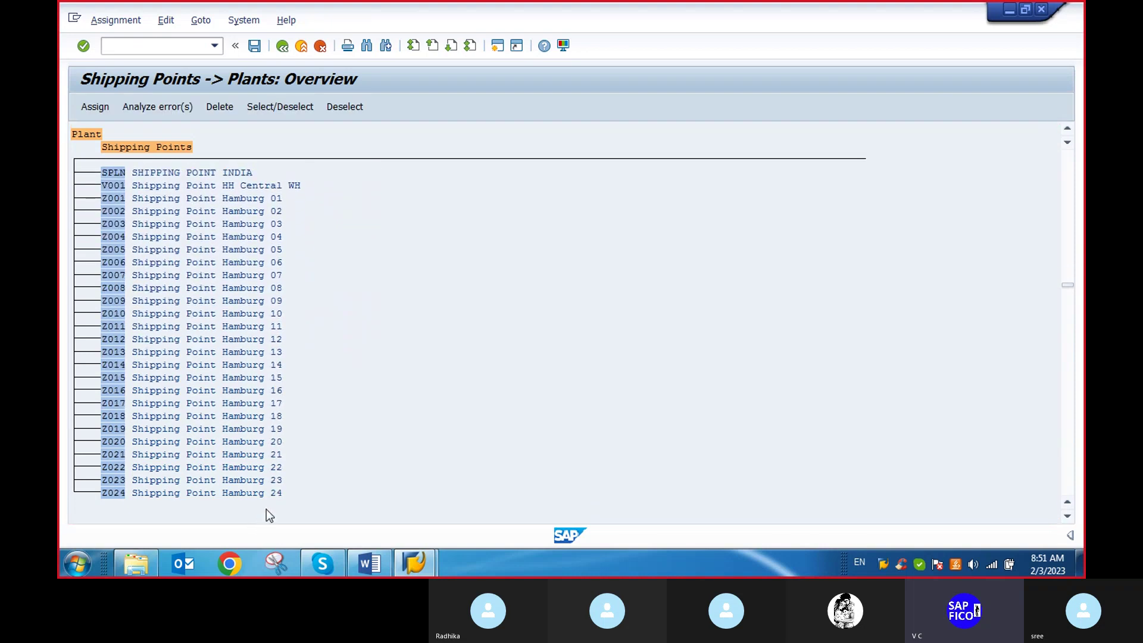
pyautogui.scroll(-4, 267, 509)
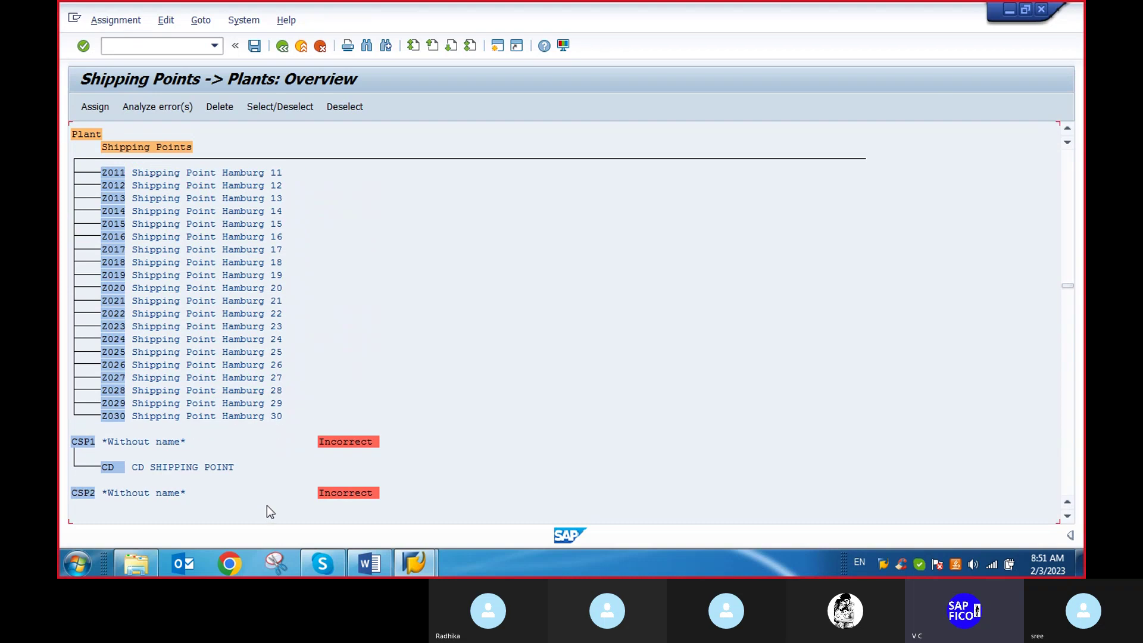
pyautogui.scroll(-4, 266, 524)
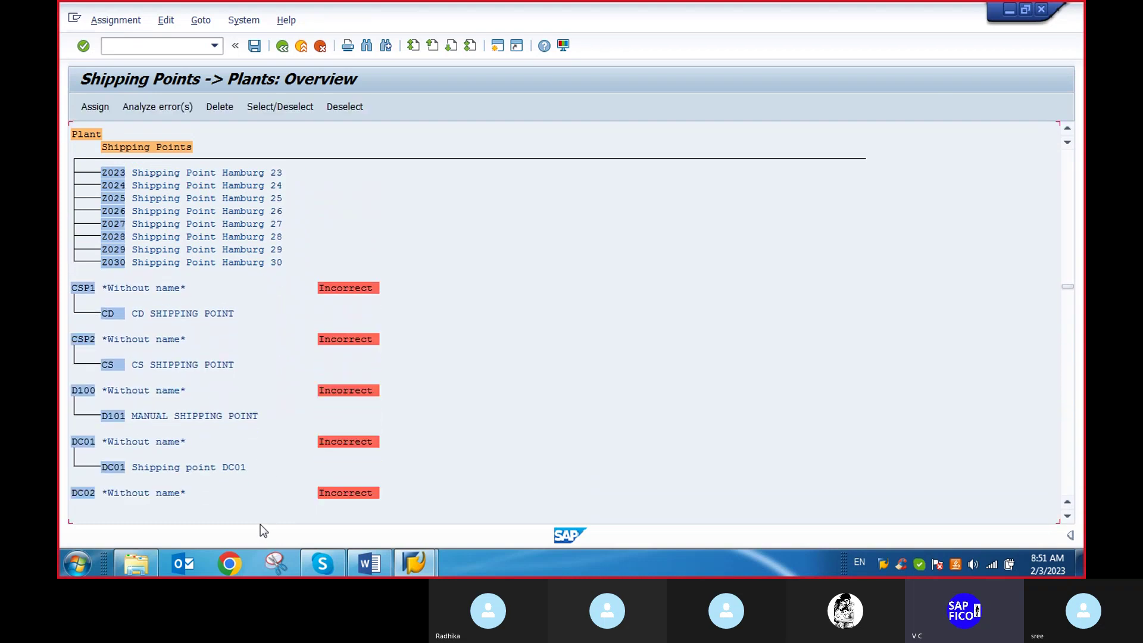
pyautogui.scroll(-3, 259, 522)
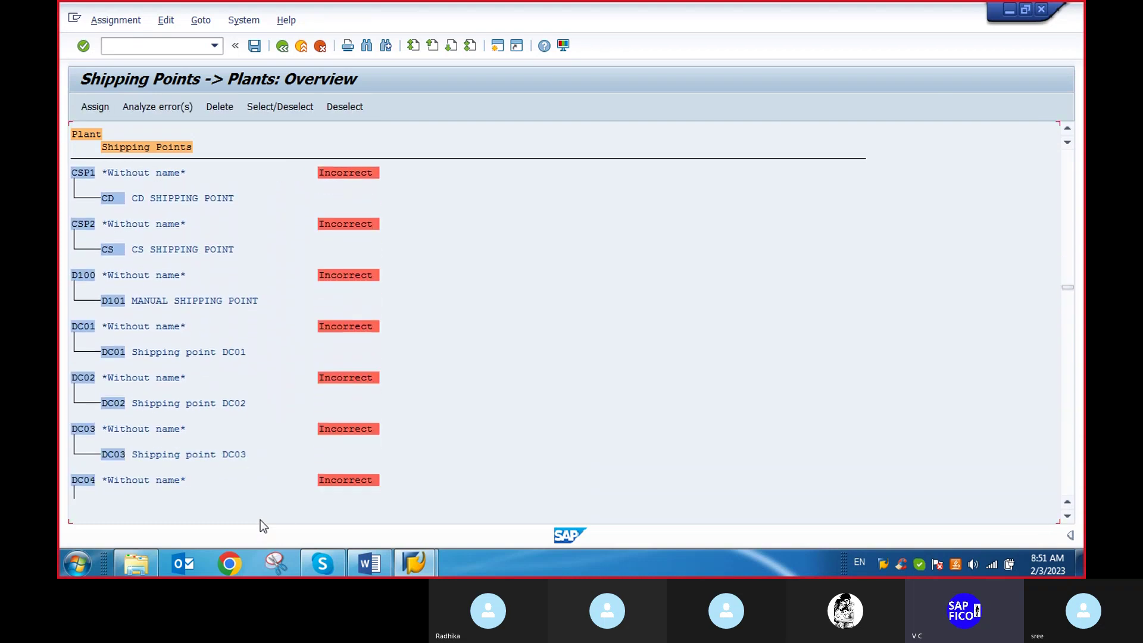
pyautogui.scroll(-3, 262, 518)
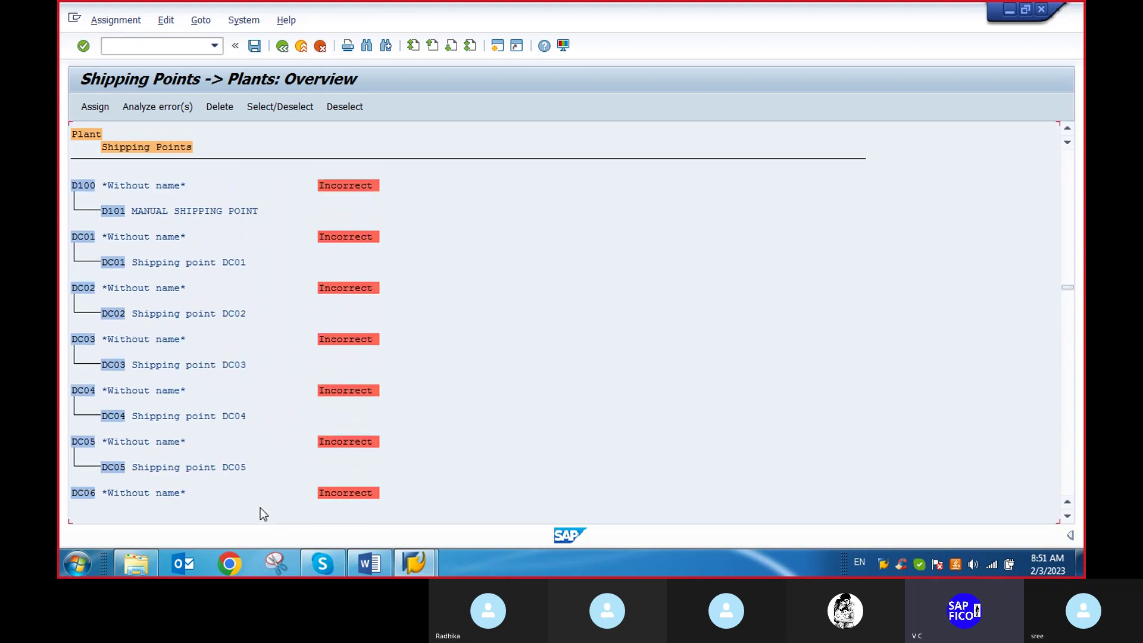
pyautogui.scroll(-1, 260, 526)
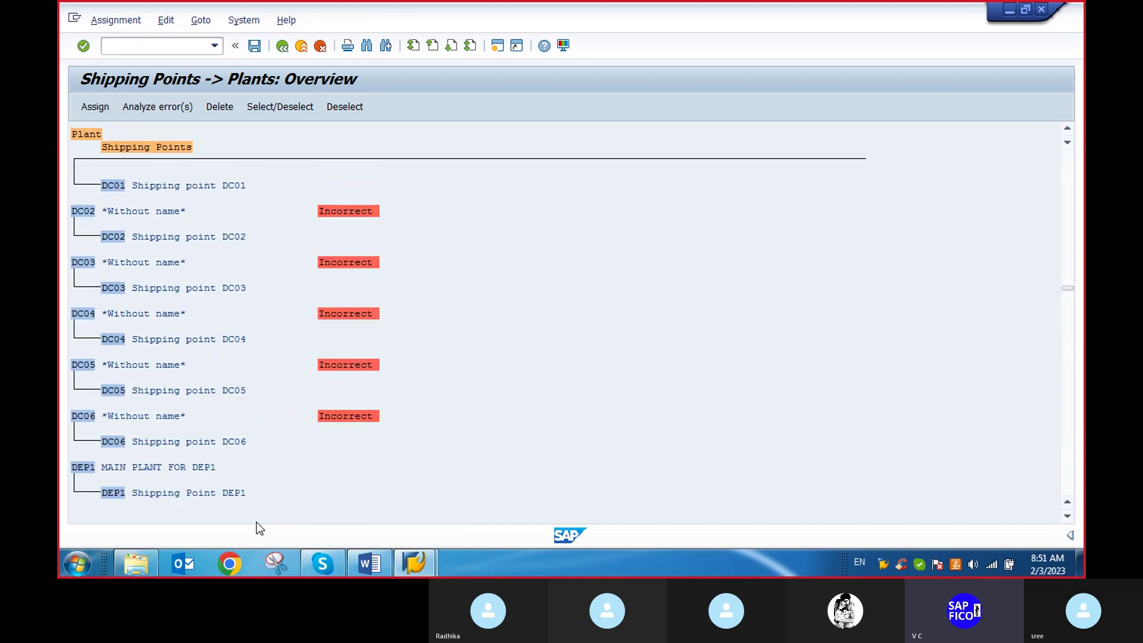
pyautogui.scroll(-1, 260, 529)
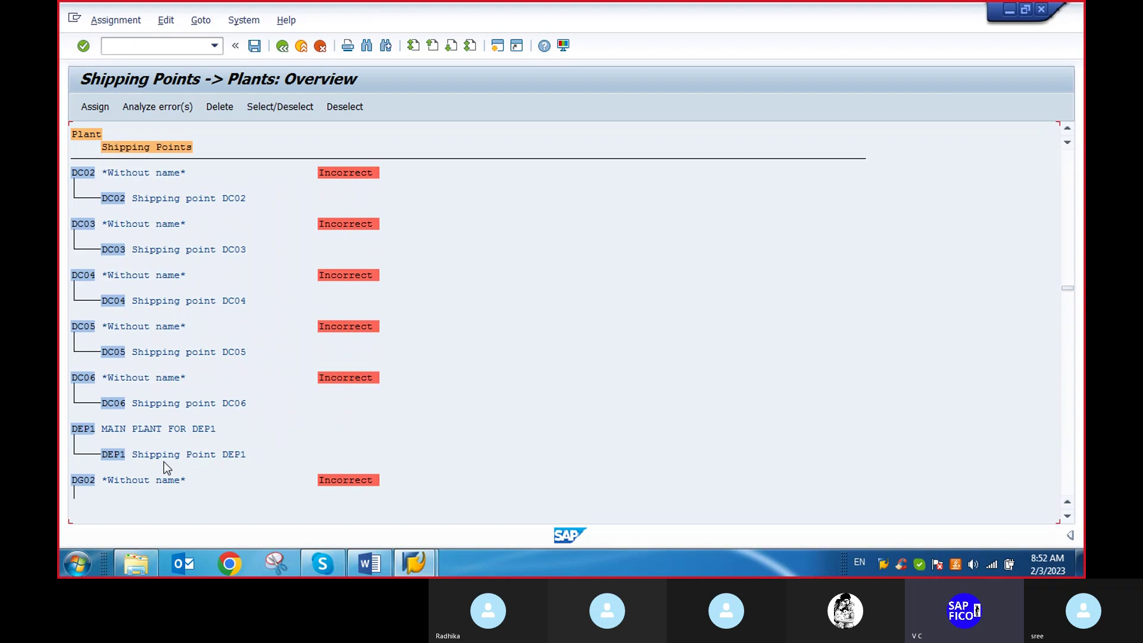
# Consult the Word checklist for the next task, return to SAP and open shipping point determination with transaction code /NOVL2.
pyautogui.click(374, 567)
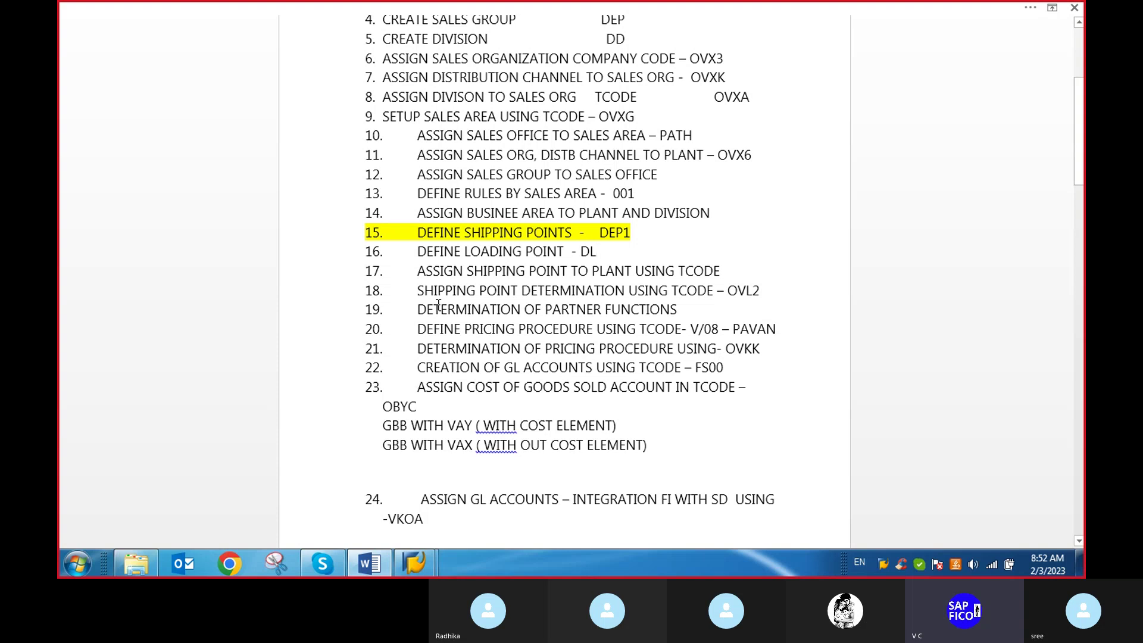
pyautogui.moveTo(420, 563)
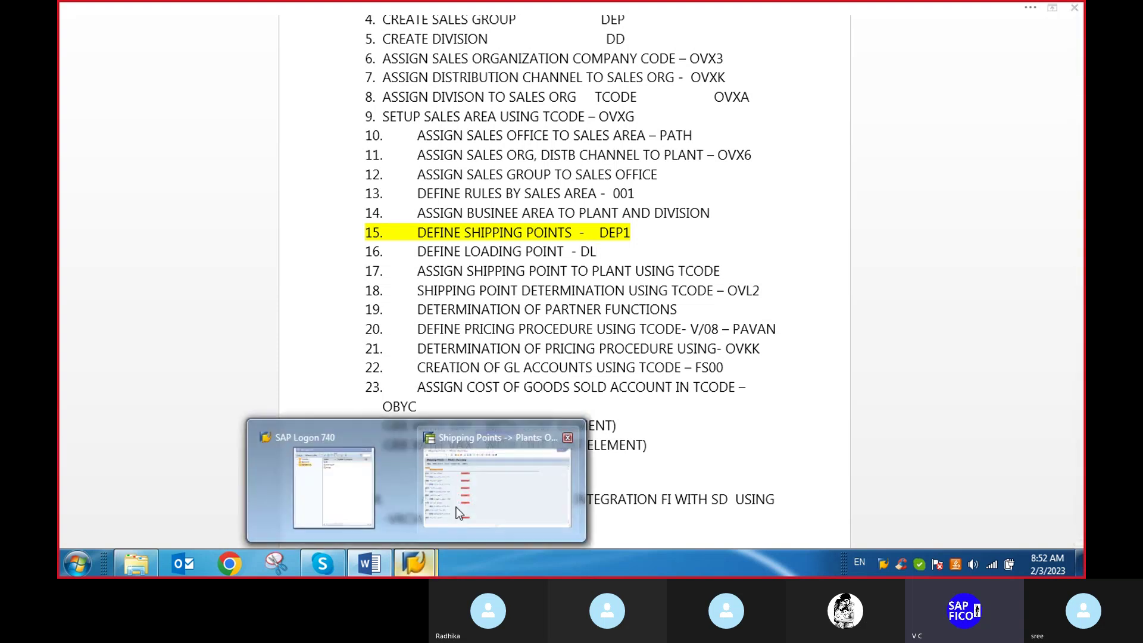
pyautogui.click(497, 468)
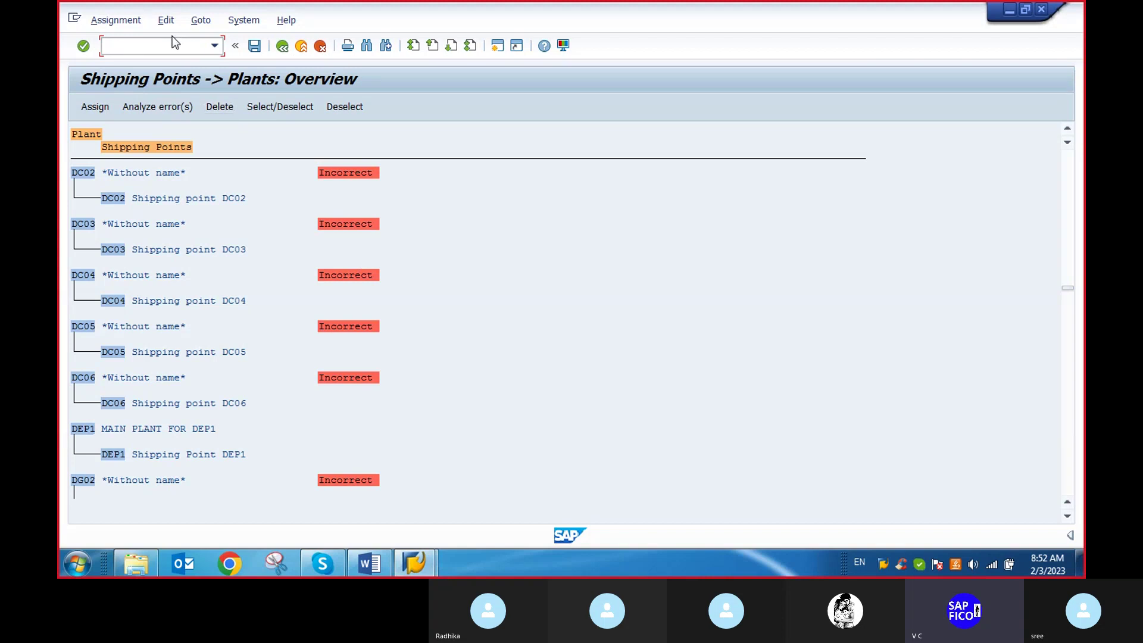
pyautogui.write('/NOVL2')
pyautogui.press('Return')
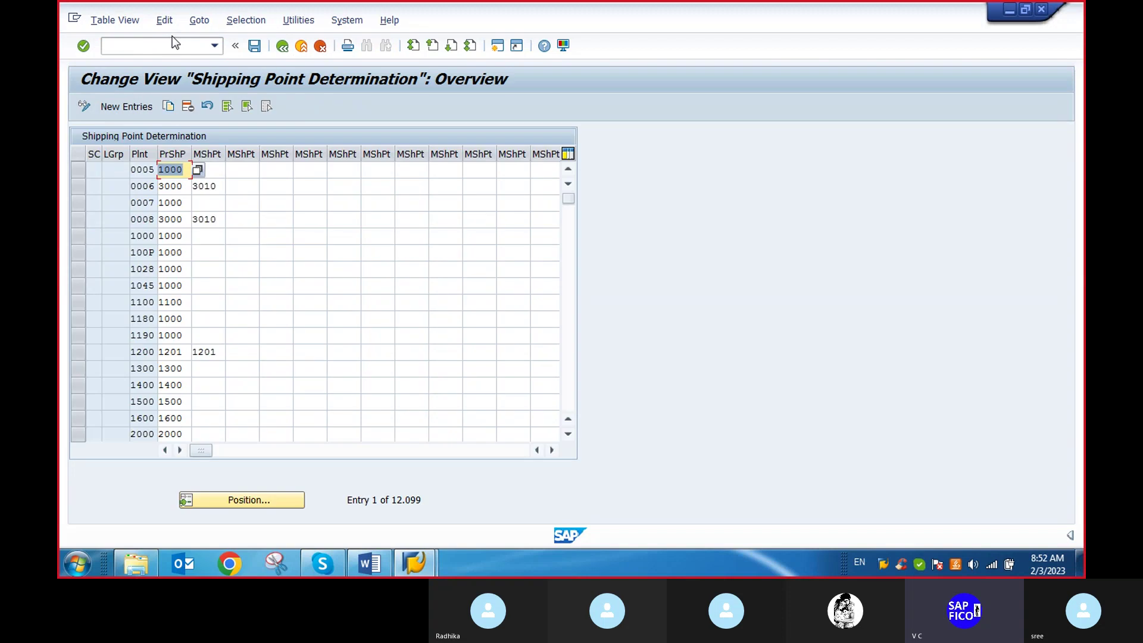
# Start a new shipping point determination entry, review the available shipping conditions and assign condition 01 (As soon as possible).
pyautogui.click(141, 110)
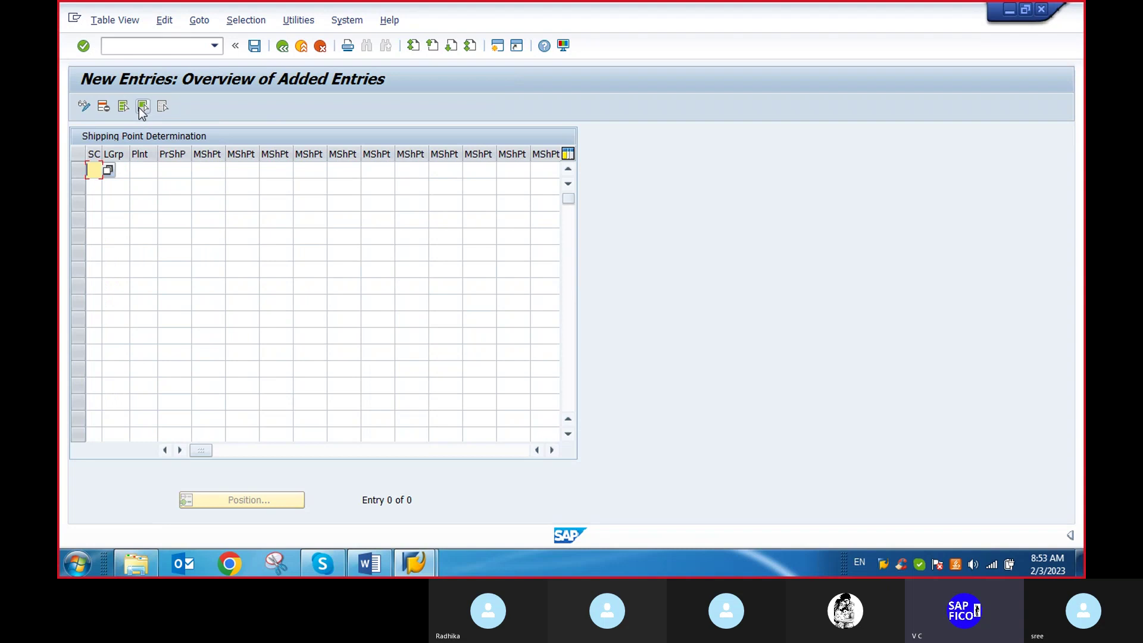
pyautogui.click(108, 172)
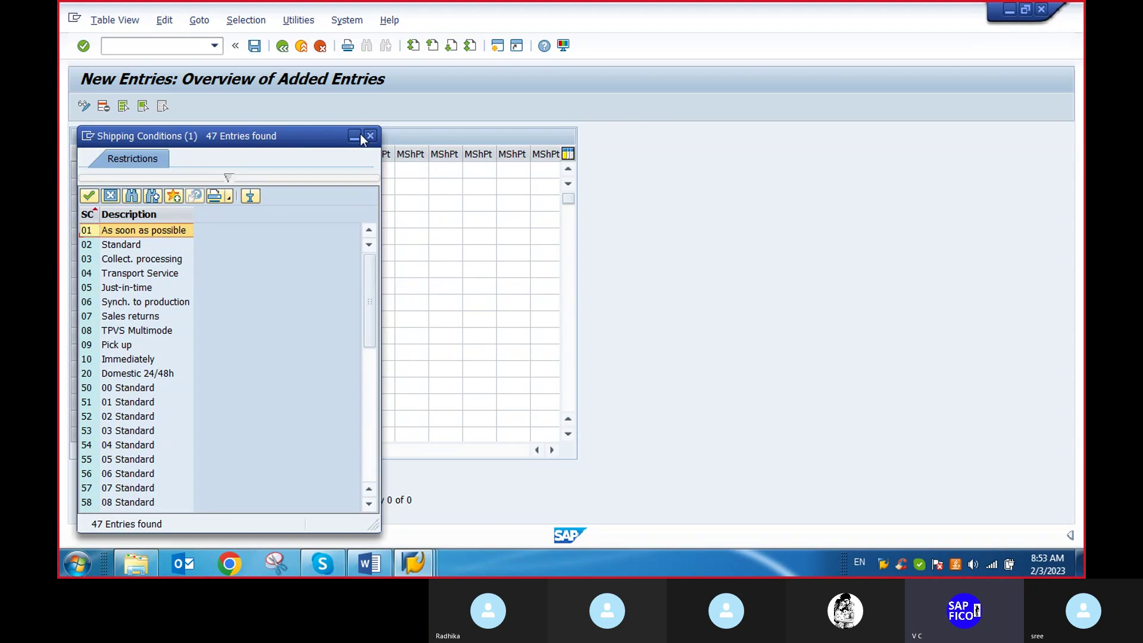
pyautogui.click(371, 137)
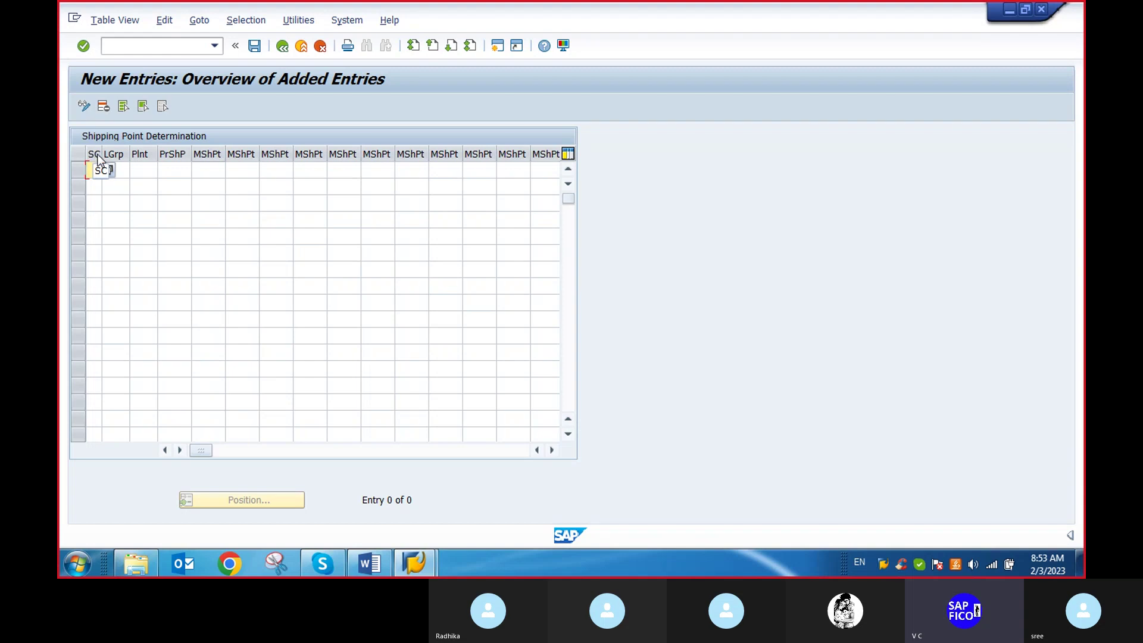
pyautogui.click(110, 171)
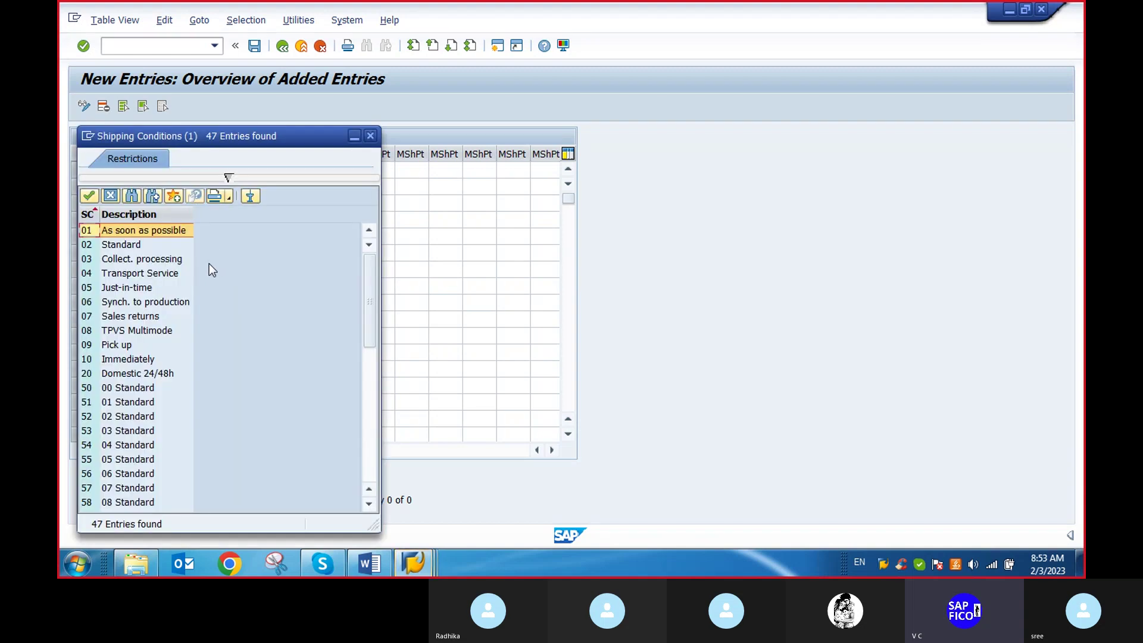
pyautogui.scroll(-1, 172, 275)
pyautogui.scroll(1, 173, 275)
pyautogui.scroll(-9, 201, 388)
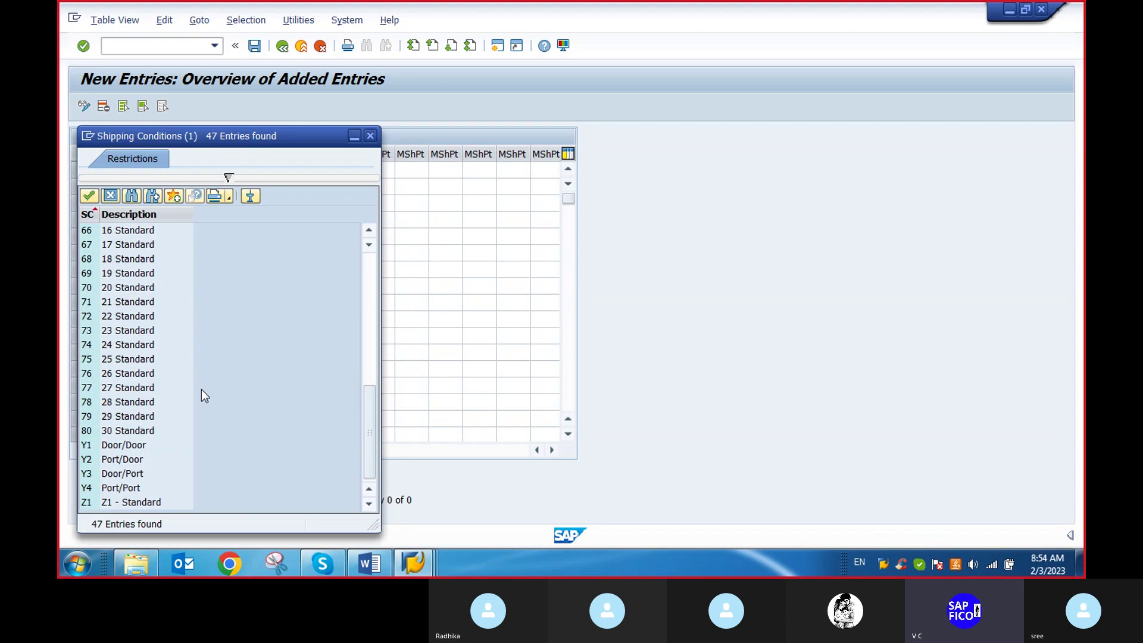
pyautogui.scroll(7, 201, 389)
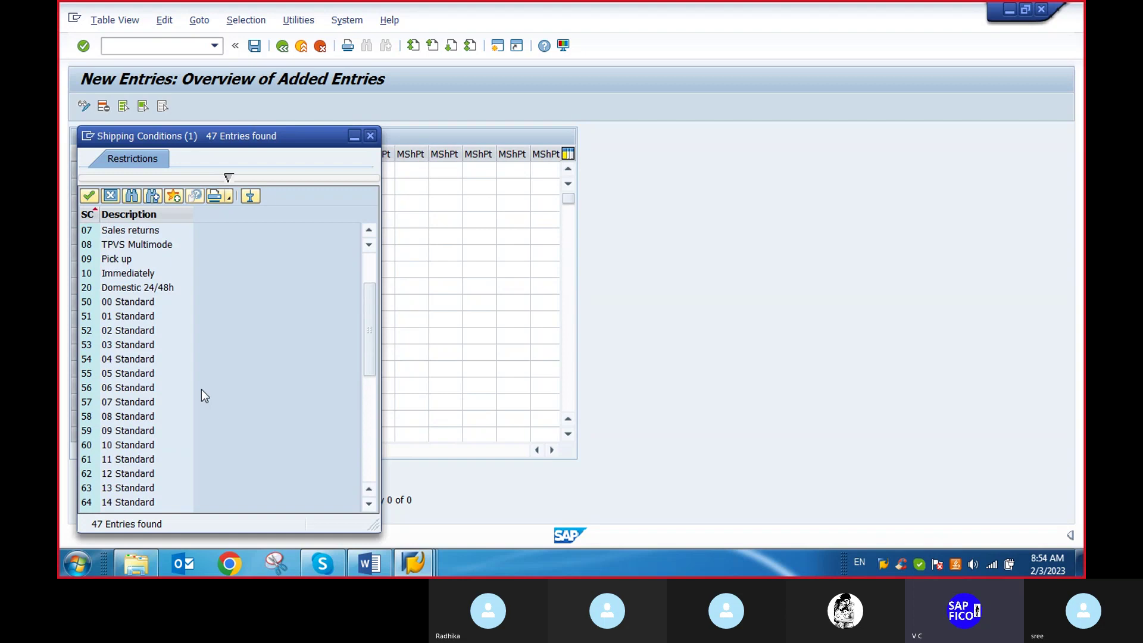
pyautogui.scroll(1, 201, 396)
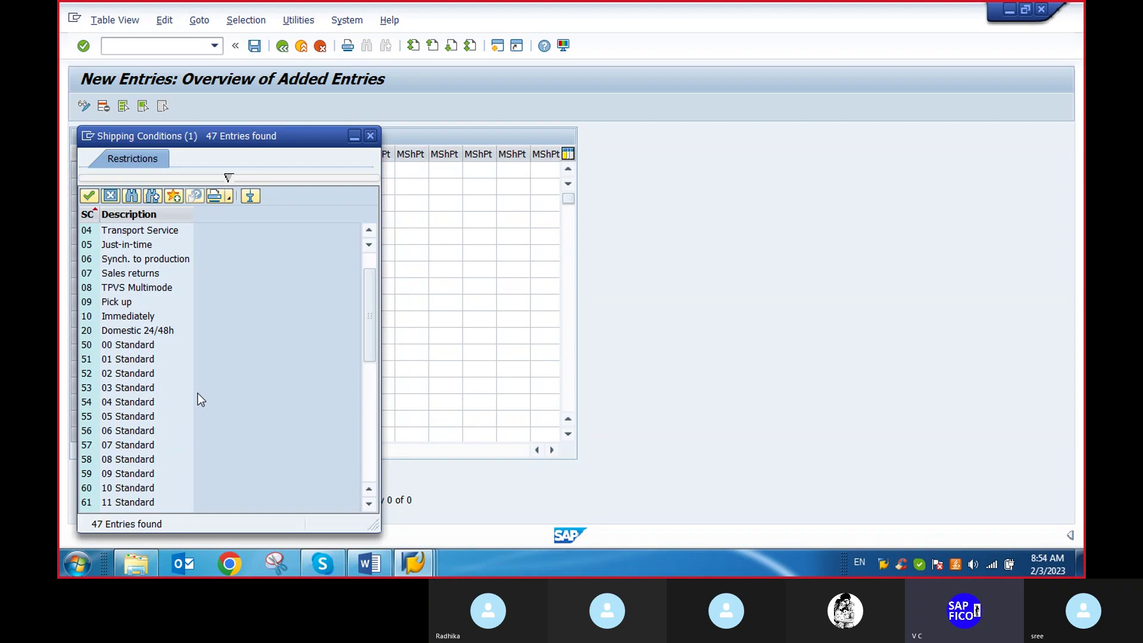
pyautogui.scroll(1, 229, 315)
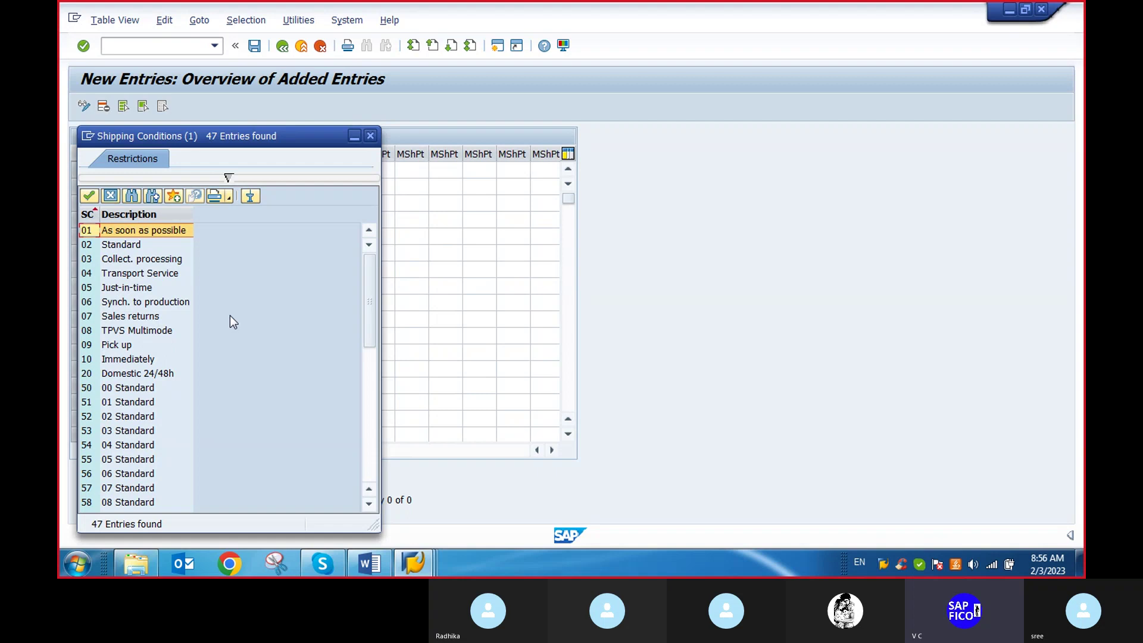
pyautogui.doubleClick(144, 231)
# Set the loading group of the new entry to 0001 (Crane) from the list of possible values.
pyautogui.click(121, 168)
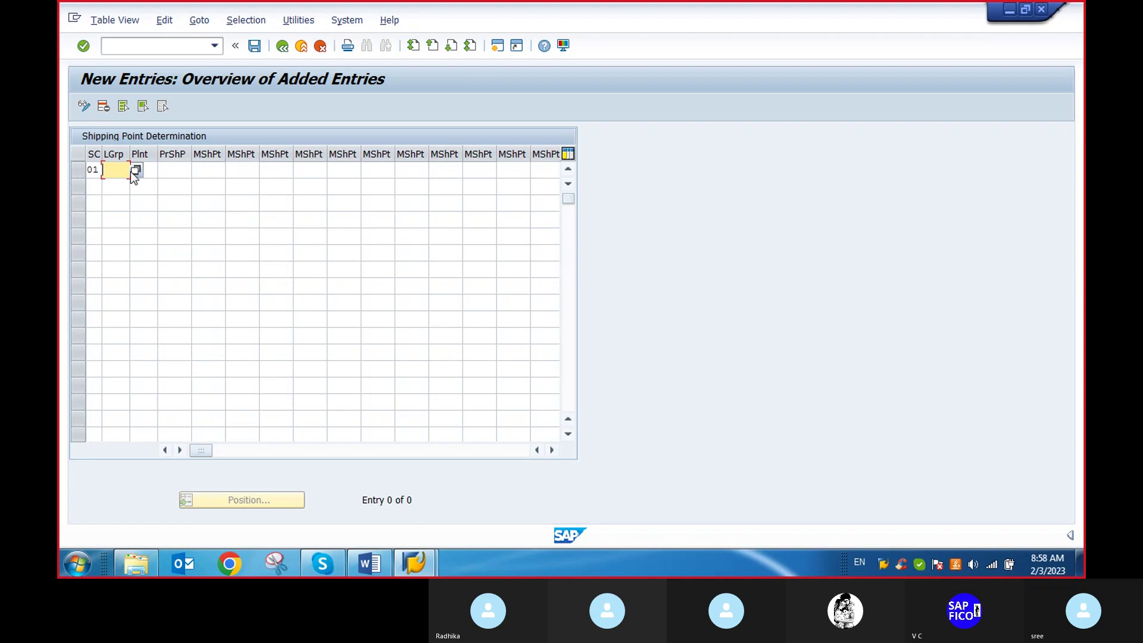
pyautogui.click(134, 170)
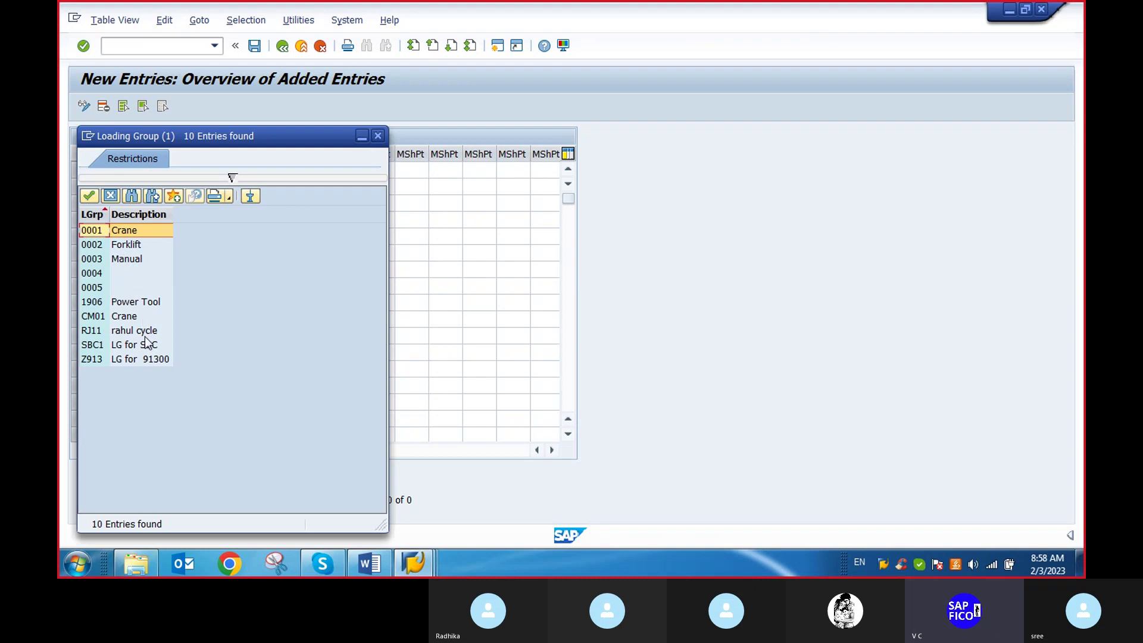
pyautogui.doubleClick(103, 231)
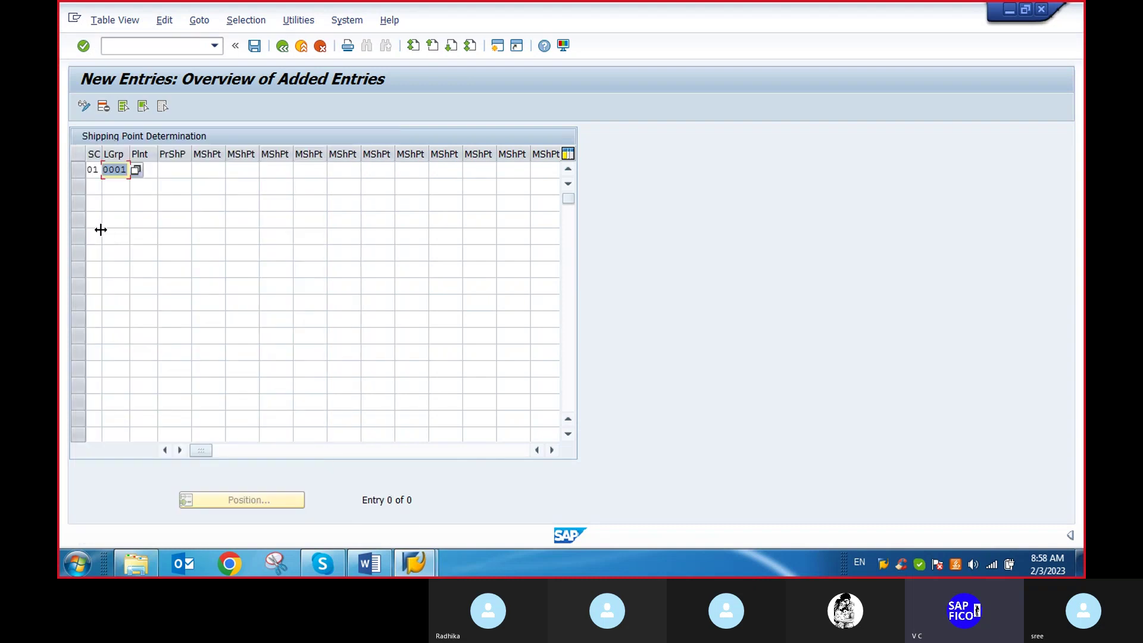
# Enter plant DEP1 in the new entry and pick DEP1 as its proposed shipping point from the possible values.
pyautogui.click(148, 172)
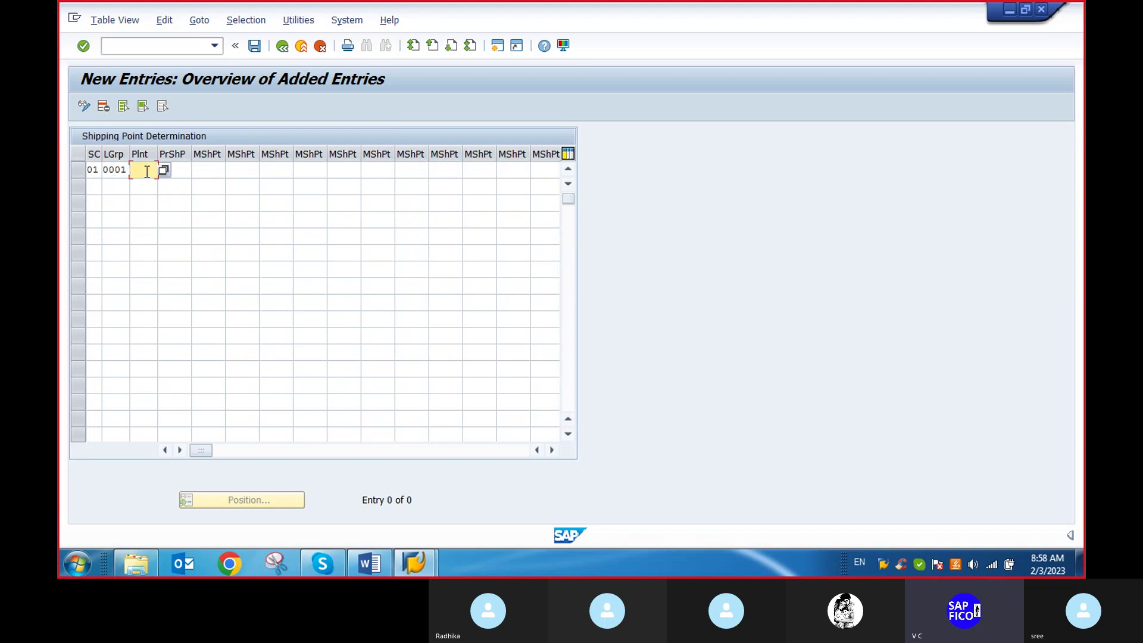
pyautogui.click(181, 170)
pyautogui.click(217, 170)
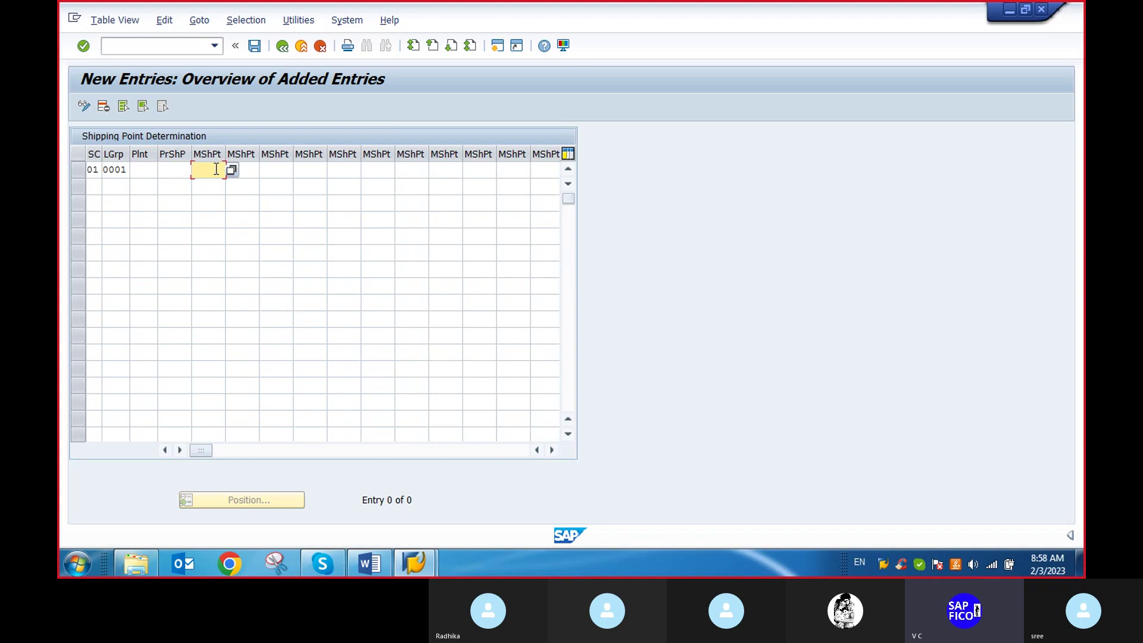
pyautogui.click(173, 170)
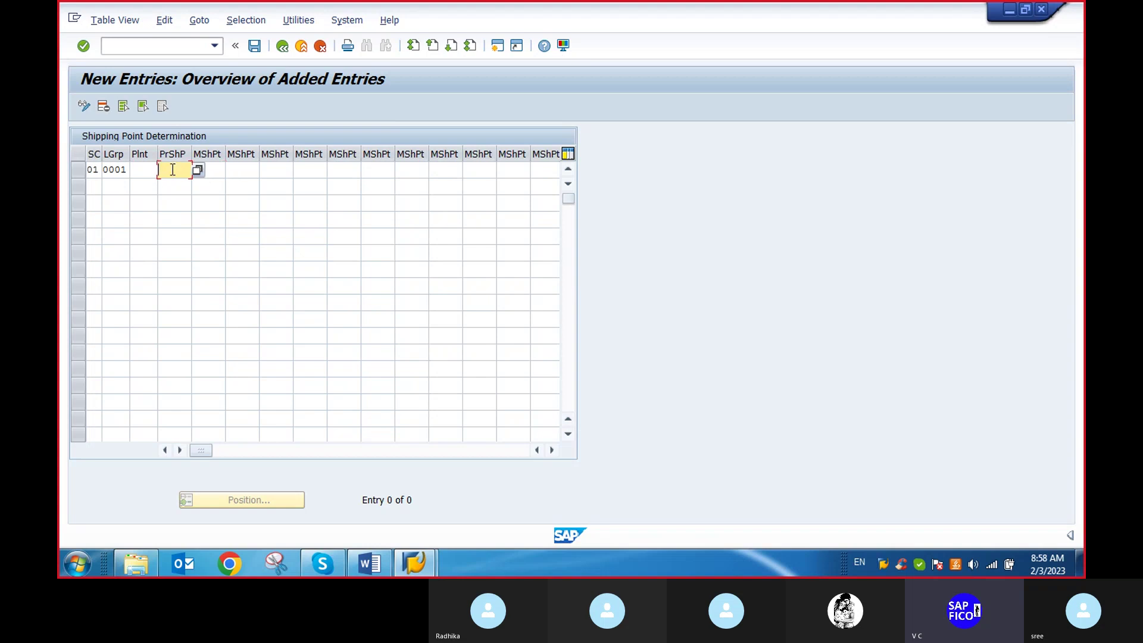
pyautogui.click(147, 168)
pyautogui.click(183, 173)
pyautogui.click(198, 171)
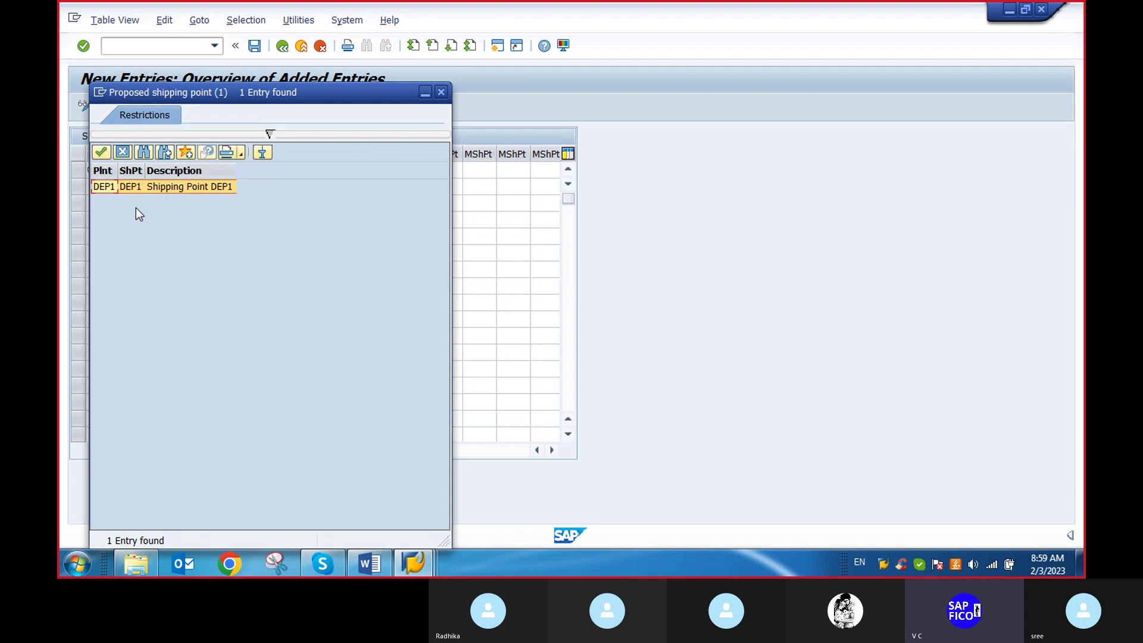
pyautogui.doubleClick(165, 189)
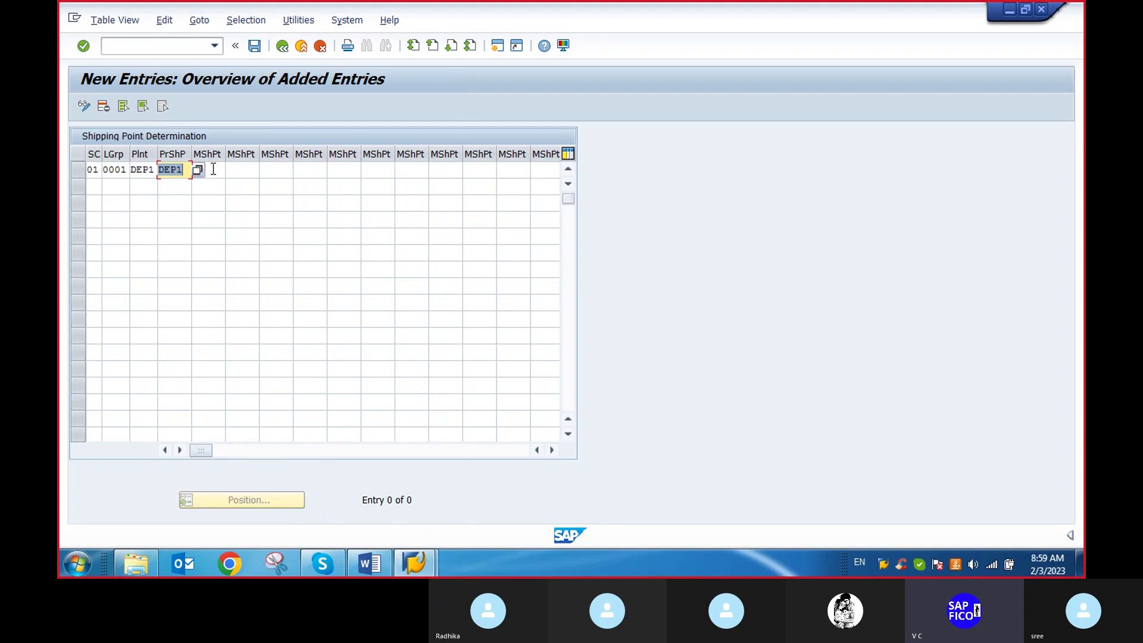
# Confirm the new shipping point determination entry for plant DEP1 and save it.
pyautogui.click(213, 169)
pyautogui.press('Return')
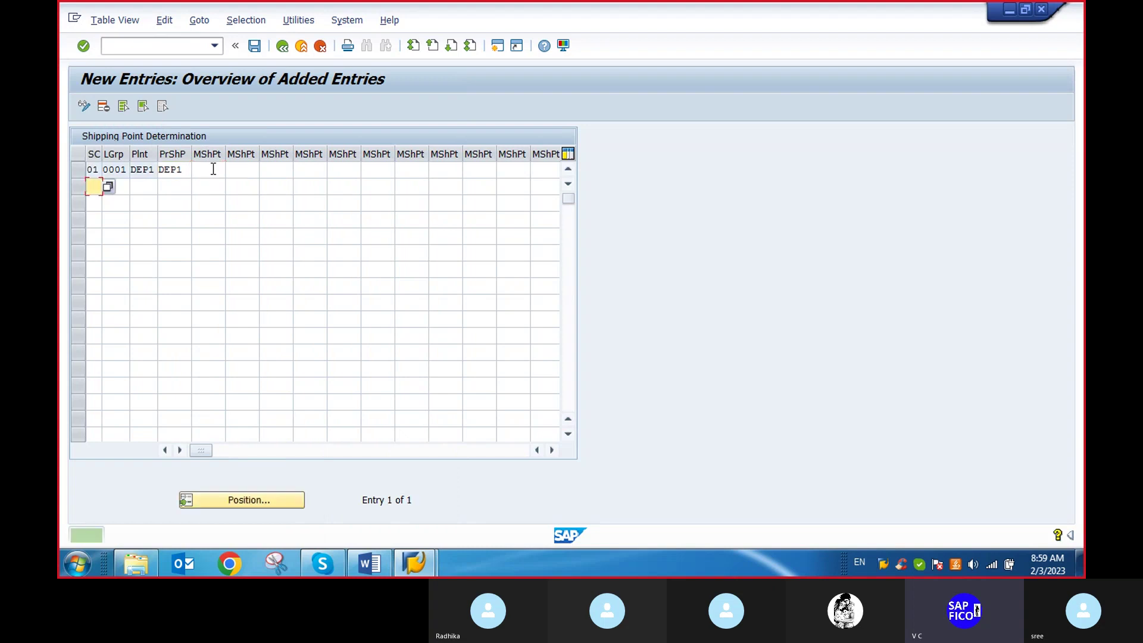
pyautogui.click(252, 46)
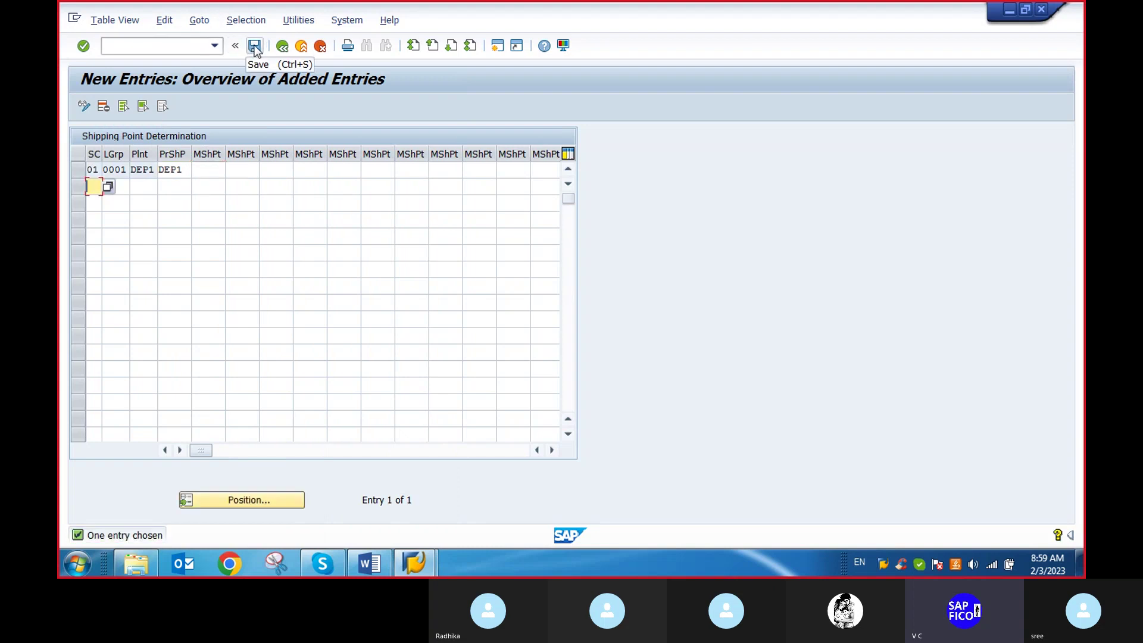
pyautogui.click(316, 281)
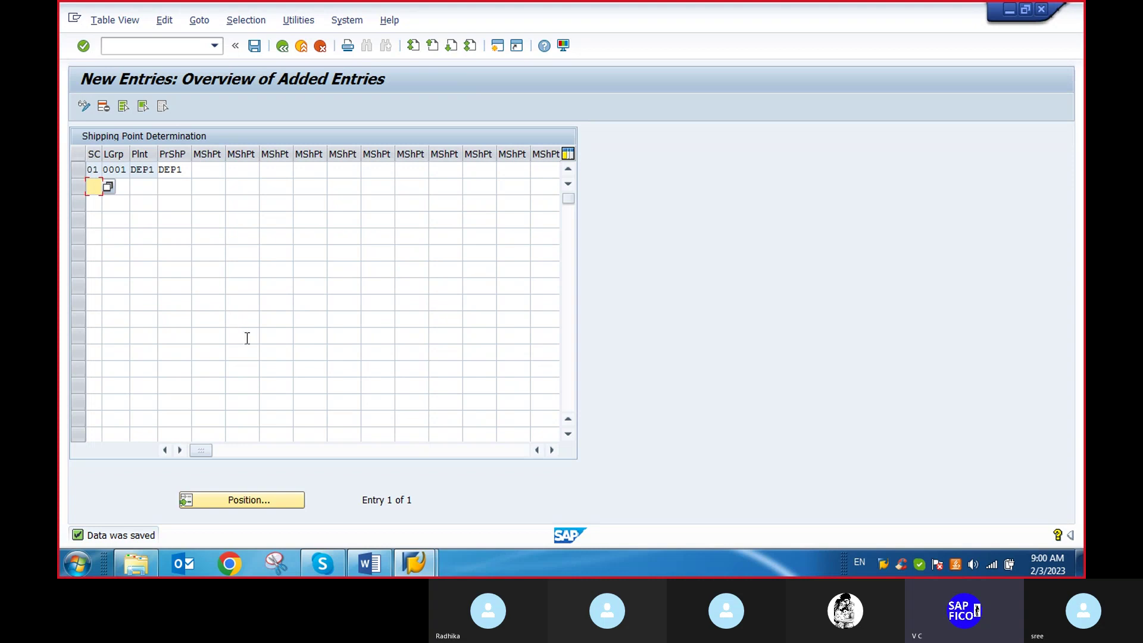
# Consult the Word checklist for the task following shipping point determination, and return to SAP.
pyautogui.click(381, 566)
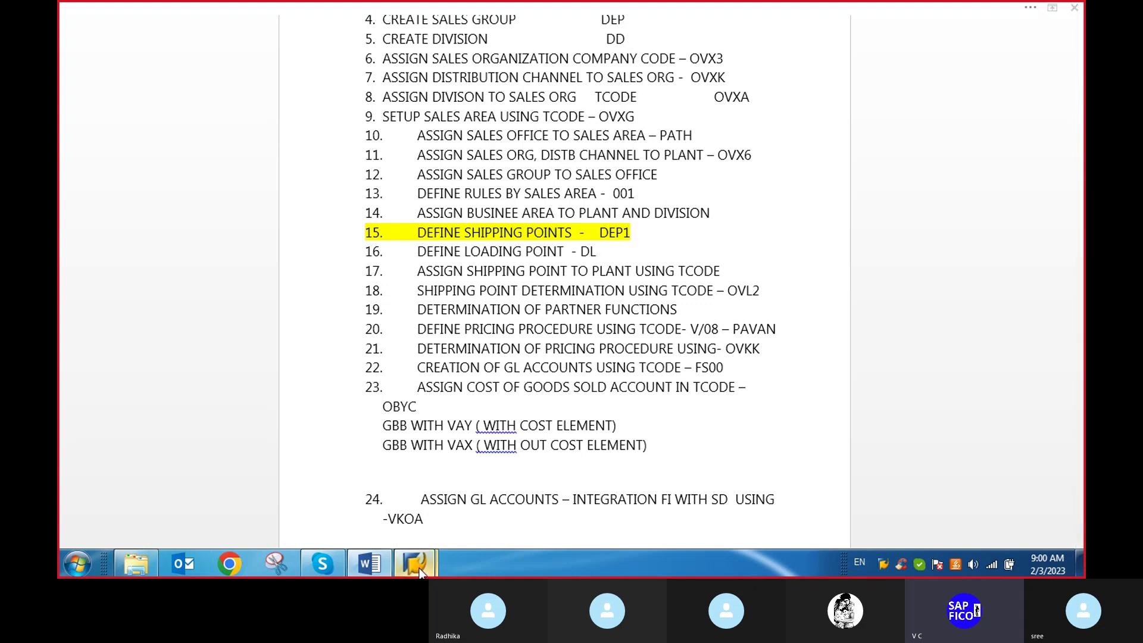
pyautogui.moveTo(415, 563)
pyautogui.click(494, 455)
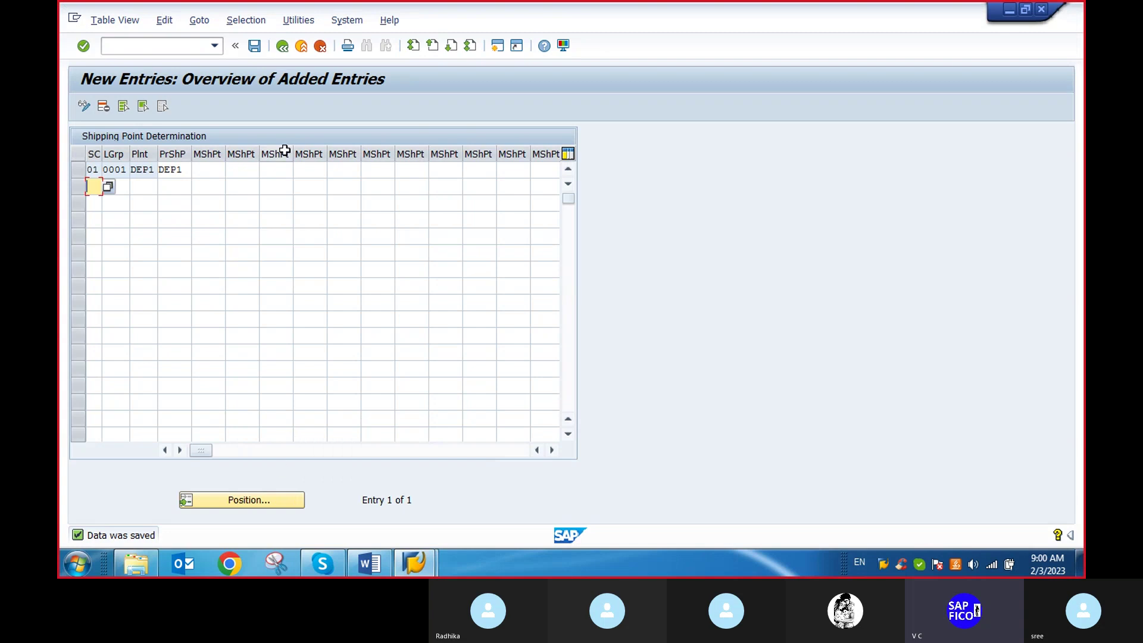
# Save the shipping point determination once more and go back to the SAP Easy Access screen.
pyautogui.click(255, 46)
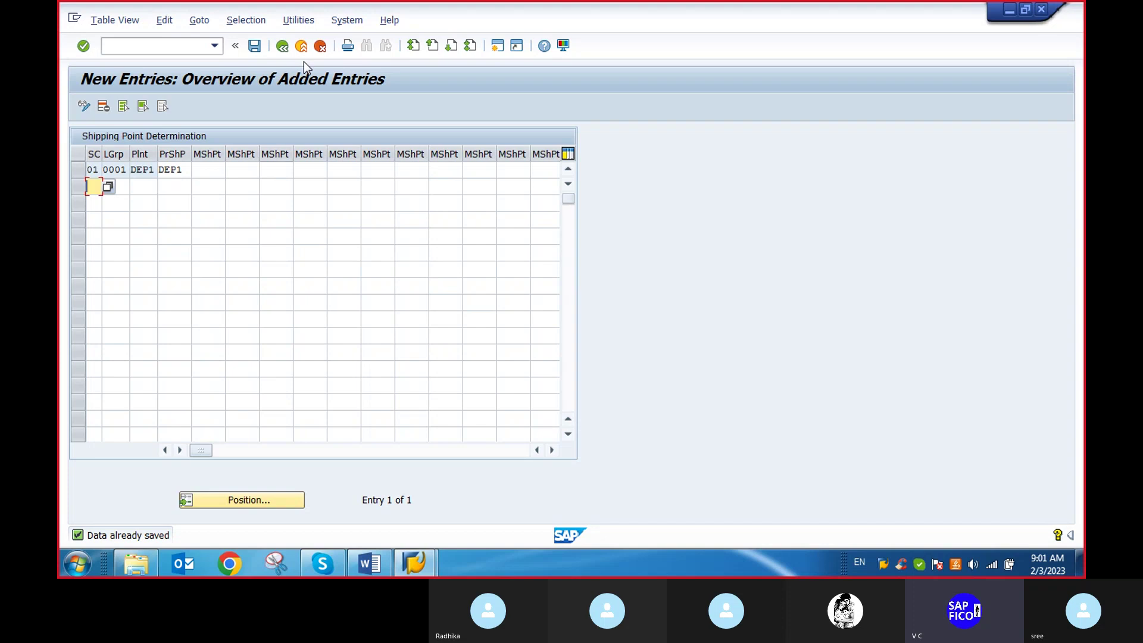
pyautogui.click(282, 51)
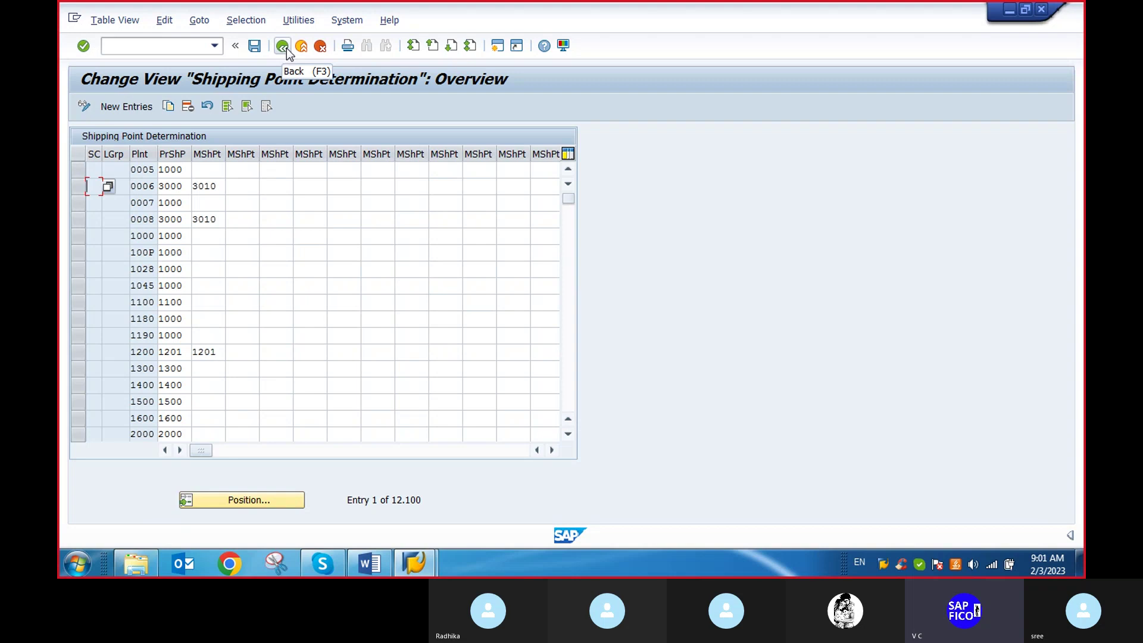
pyautogui.click(284, 51)
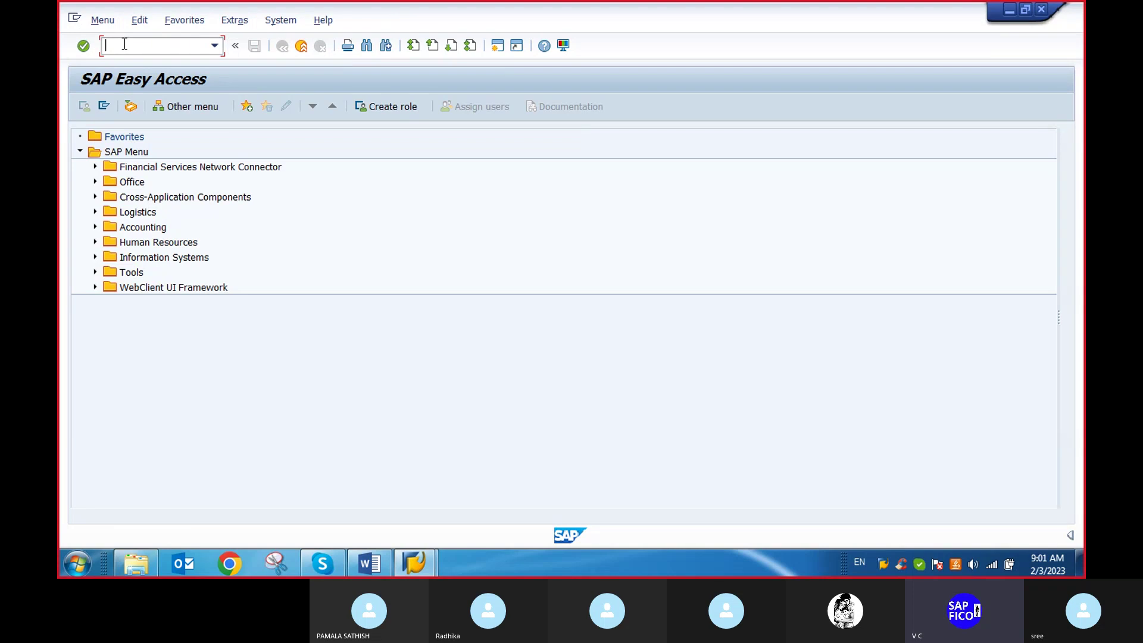
# Run transaction SPRO and display the SAP Reference IMG.
pyautogui.write('SPRO')
pyautogui.press('Return')
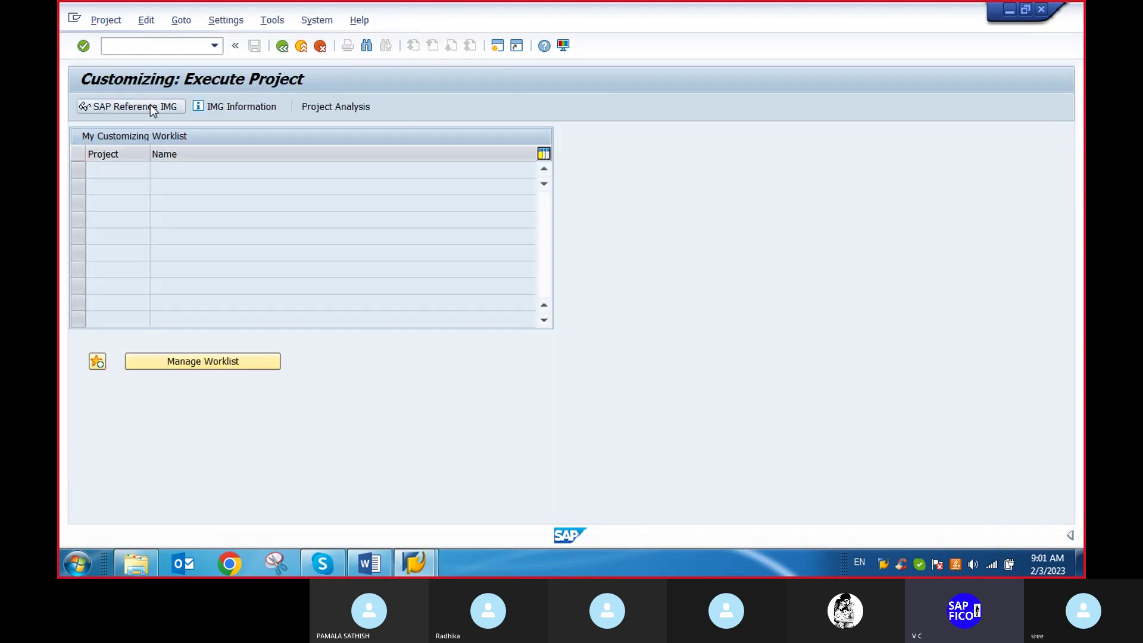
pyautogui.click(152, 108)
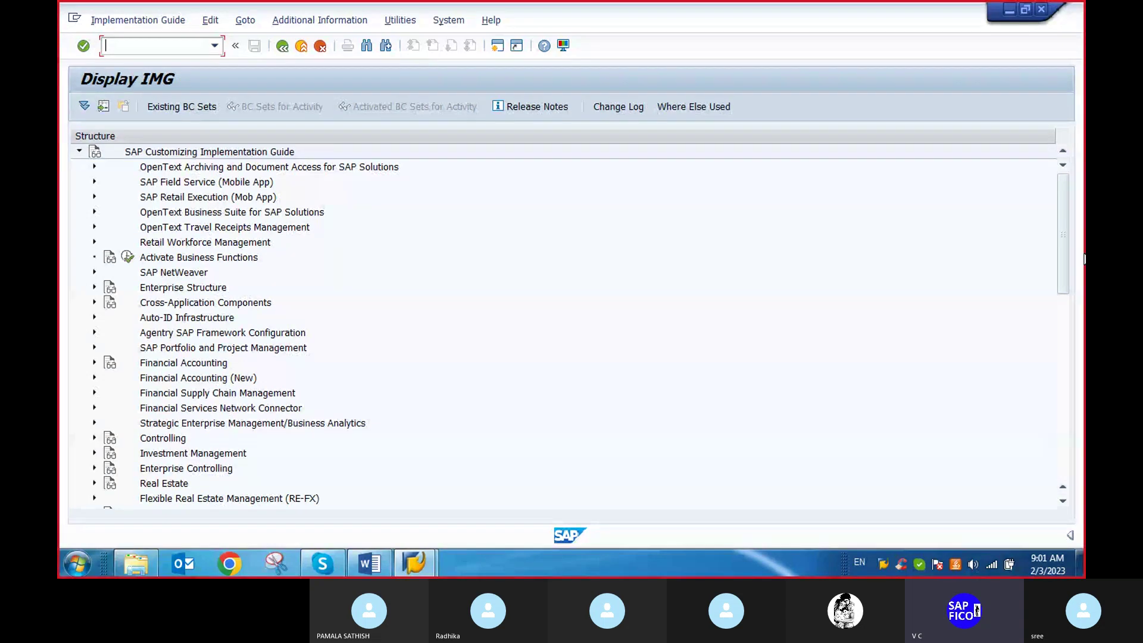
# Expand Sales and Distribution in the implementation guide and its Basic Functions node.
pyautogui.scroll(-1, 1064, 241)
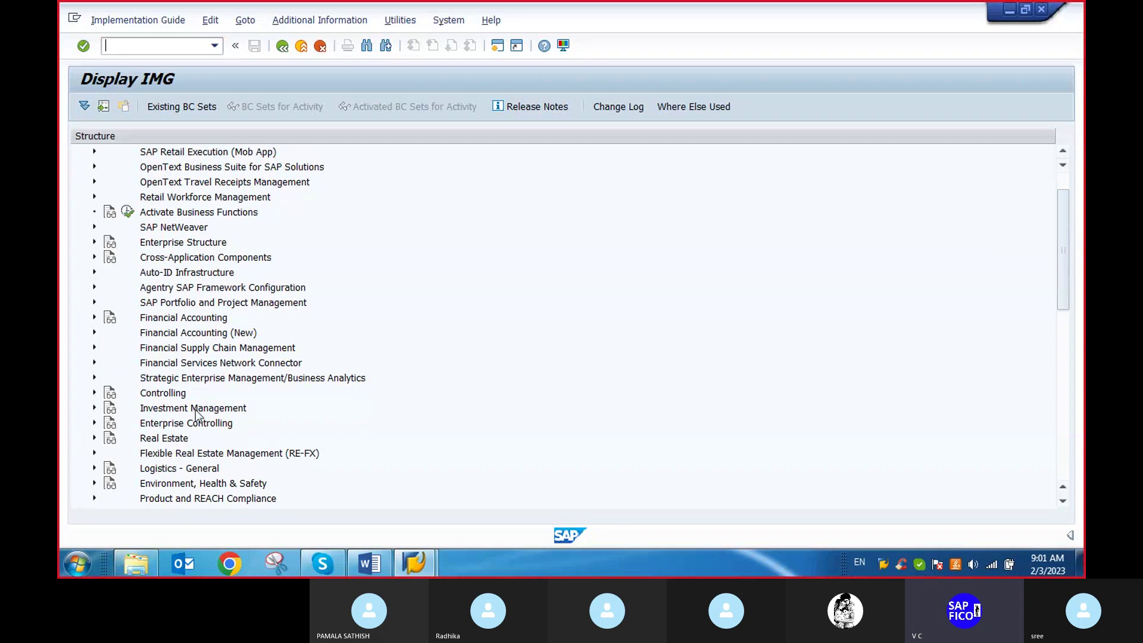
pyautogui.click(239, 408)
pyautogui.scroll(-2, 238, 410)
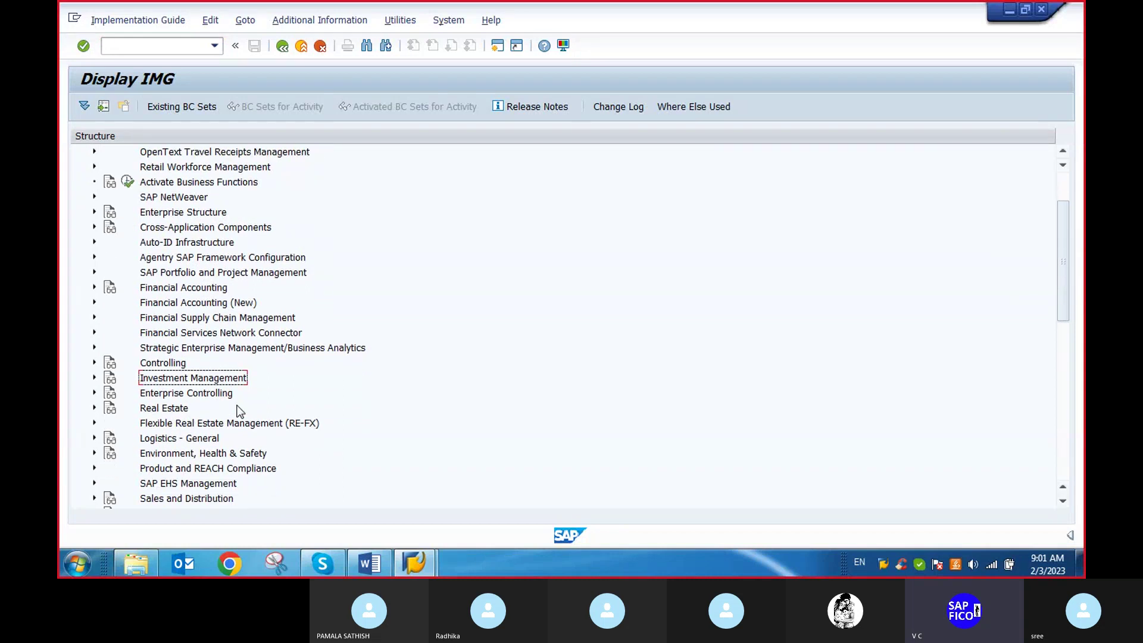
pyautogui.scroll(-2, 235, 428)
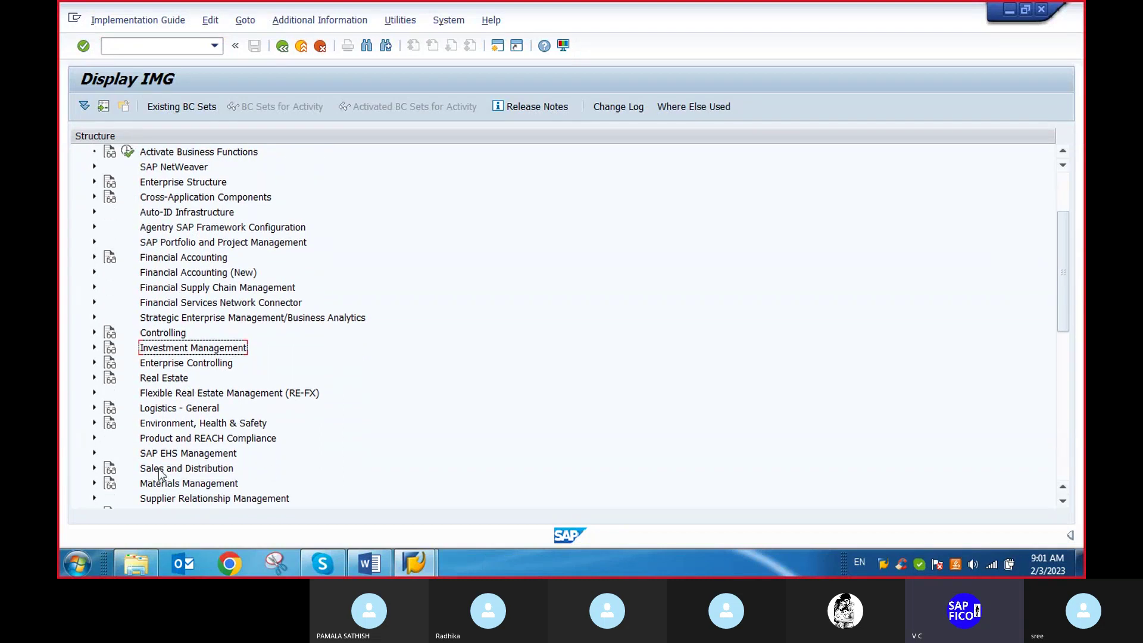
pyautogui.click(95, 467)
pyautogui.scroll(-1, 281, 366)
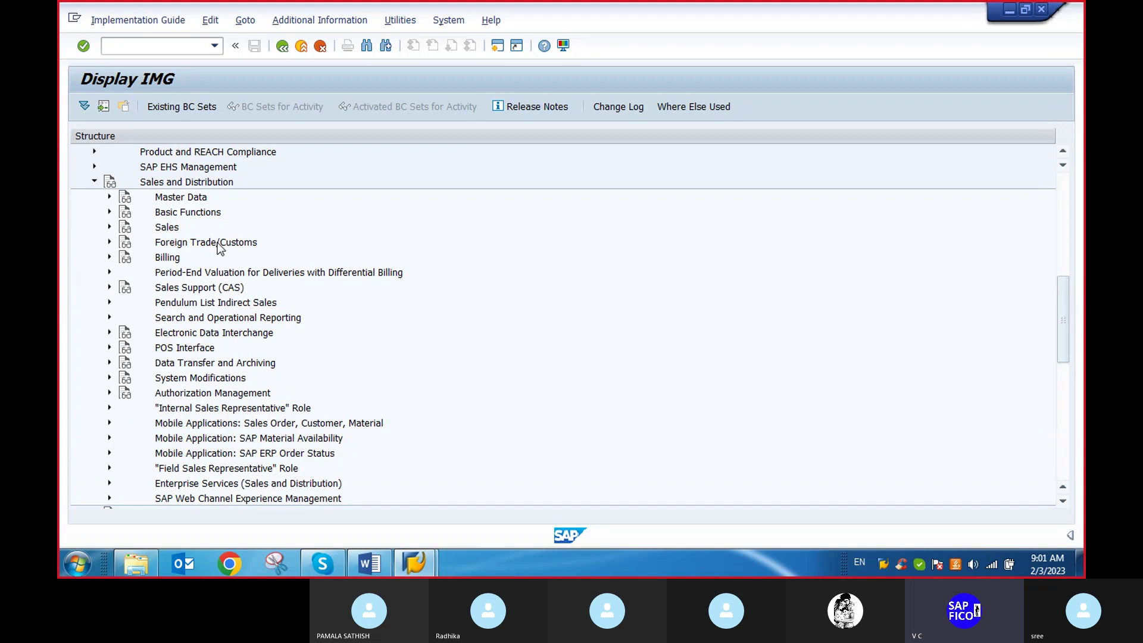
pyautogui.click(110, 212)
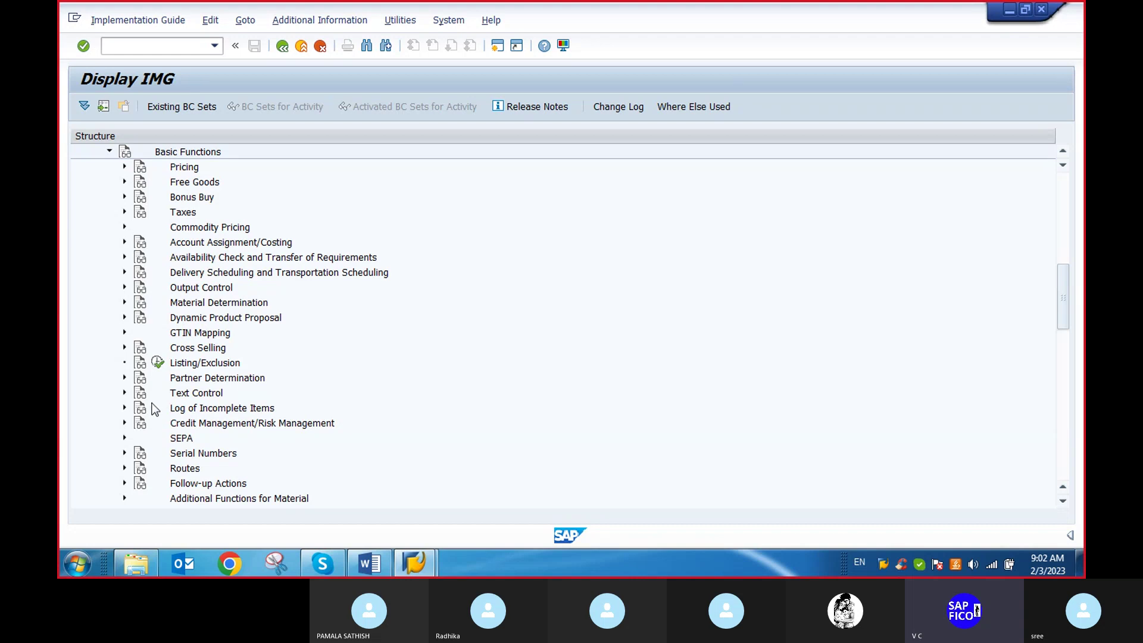
# Expand Partner Determination and open the activity Set Up Partner Determination for Customer Master.
pyautogui.click(124, 378)
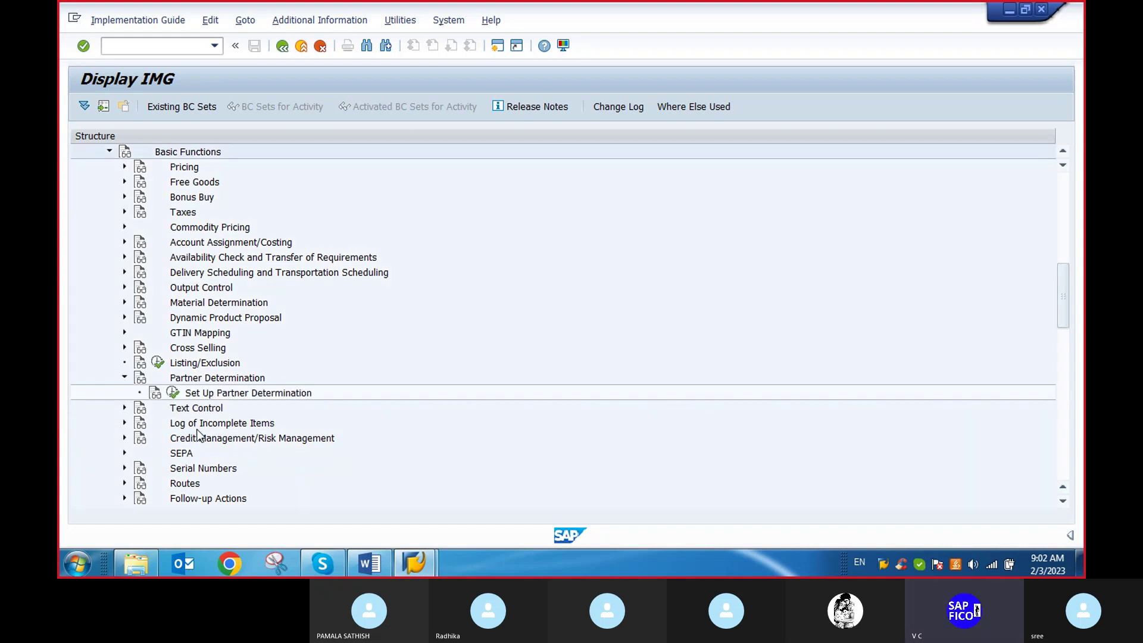
pyautogui.click(174, 394)
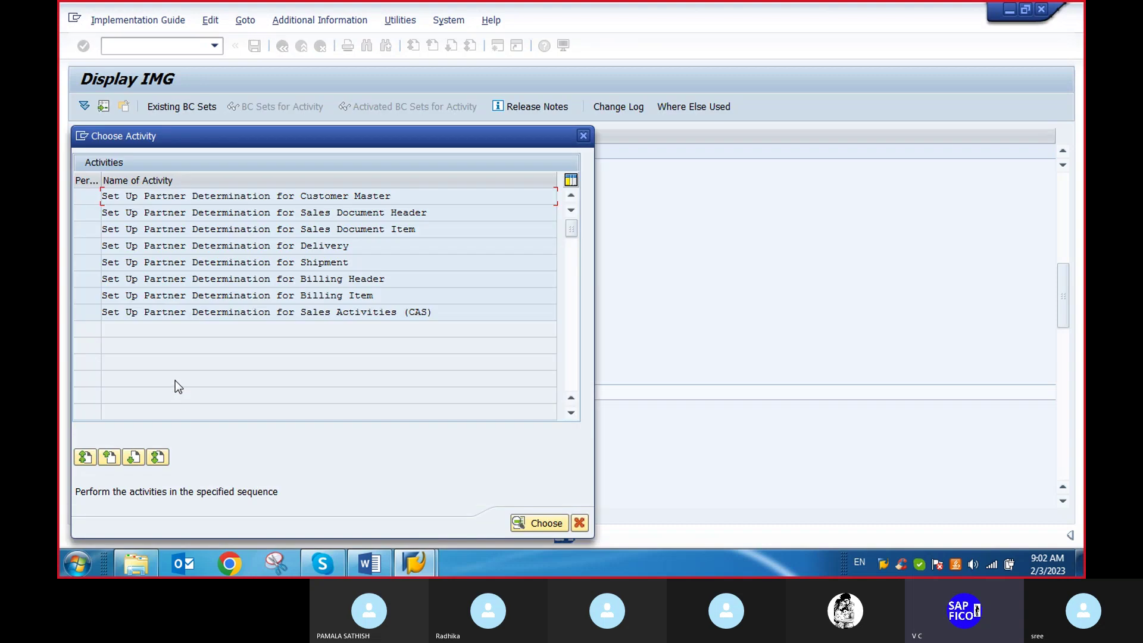
pyautogui.doubleClick(131, 197)
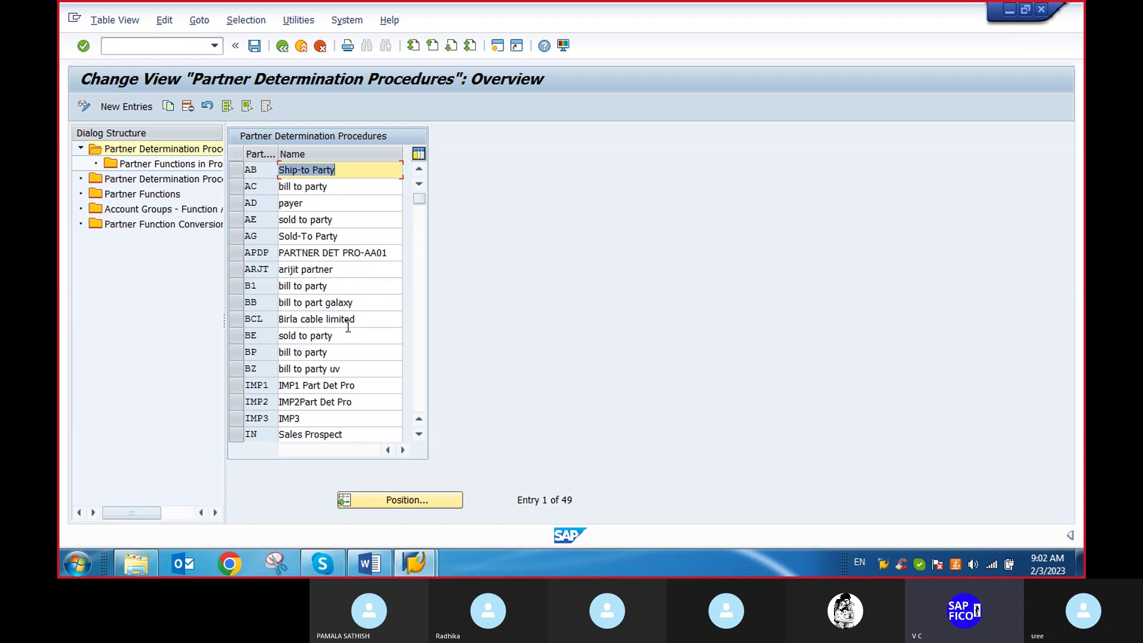
# Open the Partner Determination Procedure Assignment overview in the customer master partner determination settings.
pyautogui.scroll(-1, 343, 318)
pyautogui.scroll(-1, 343, 318)
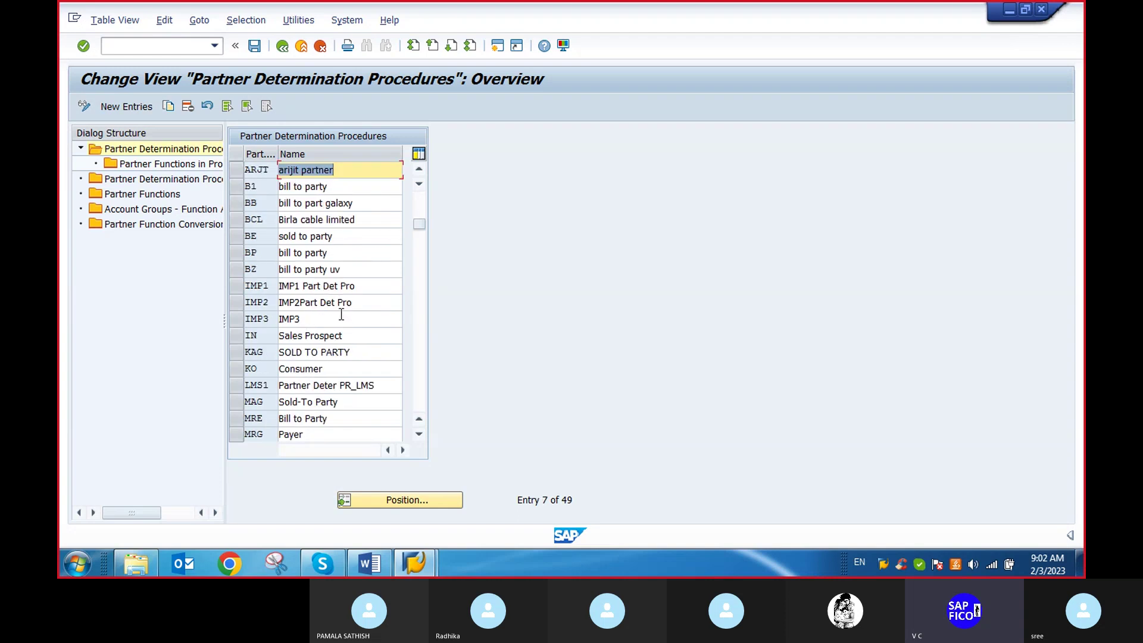
pyautogui.scroll(2, 341, 314)
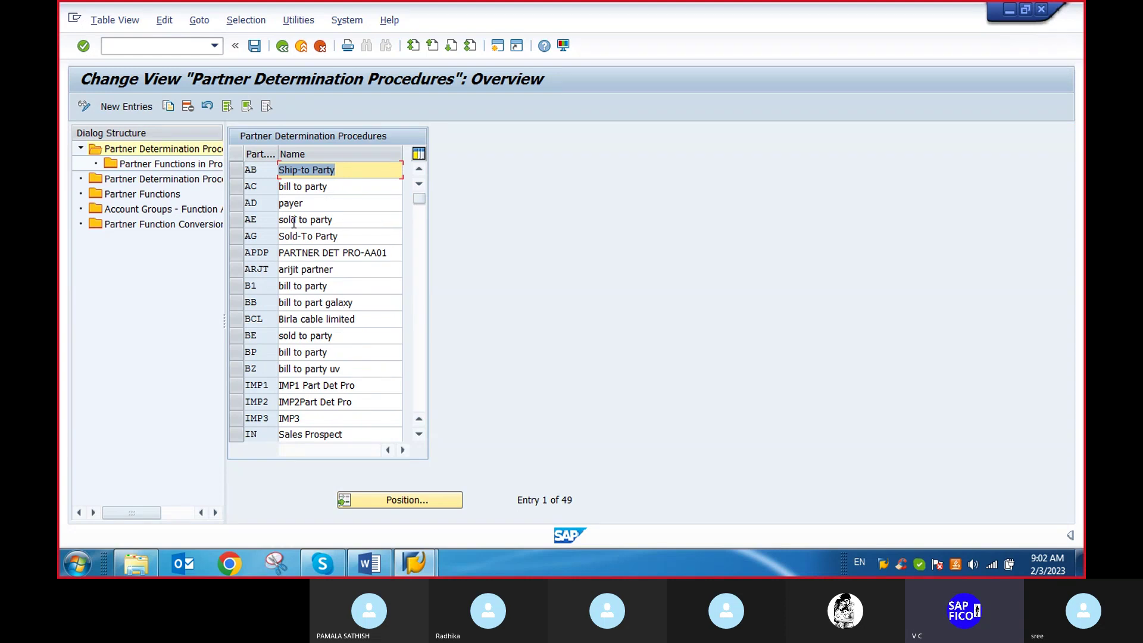
pyautogui.doubleClick(114, 180)
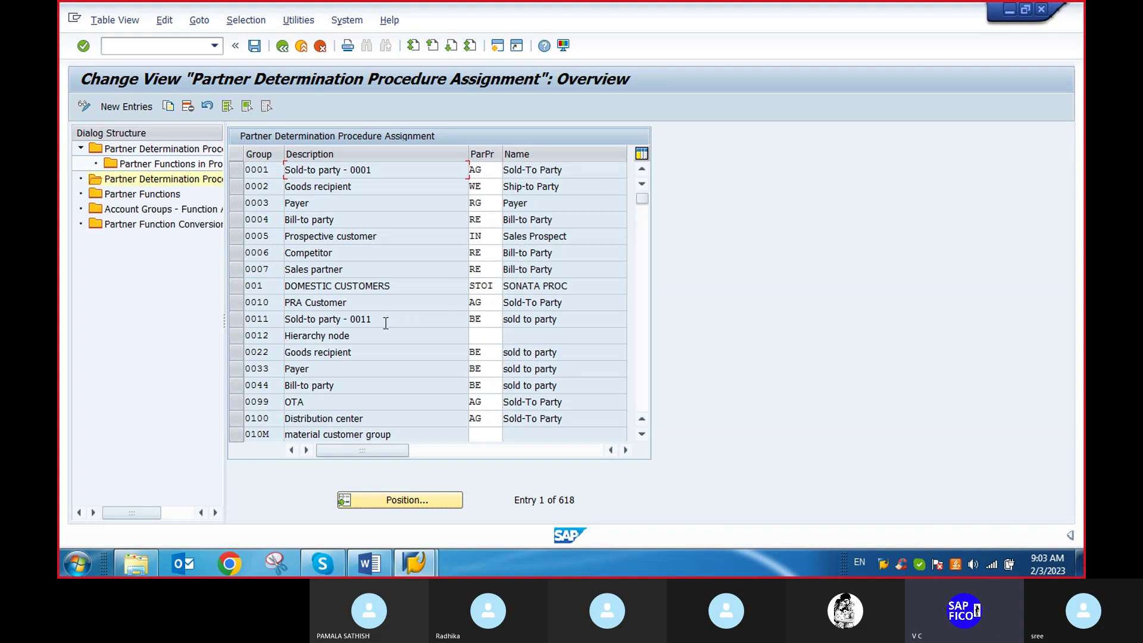
# Look through the account groups in the procedure assignment list for the DEP1 customer groups.
pyautogui.scroll(-4, 386, 323)
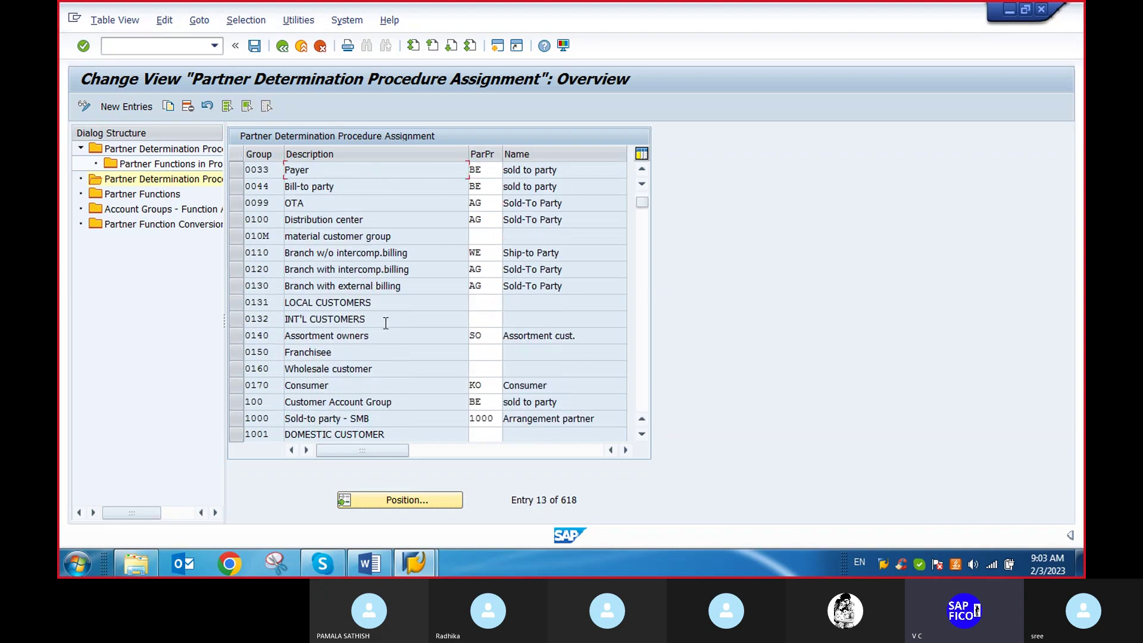
pyautogui.scroll(-5, 386, 323)
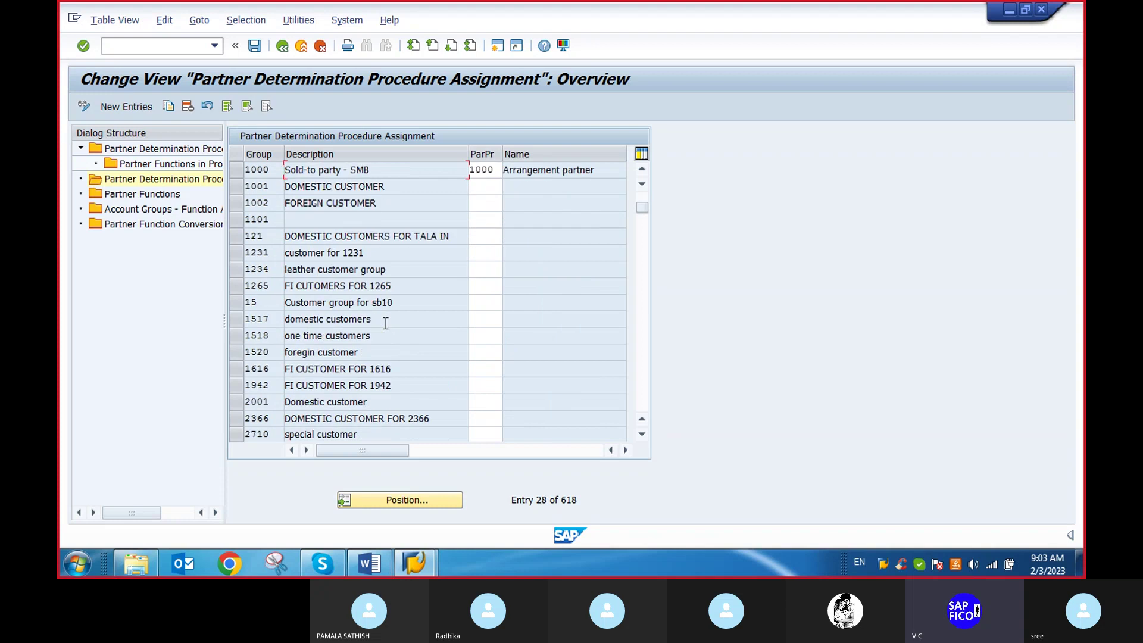
pyautogui.scroll(-5, 385, 322)
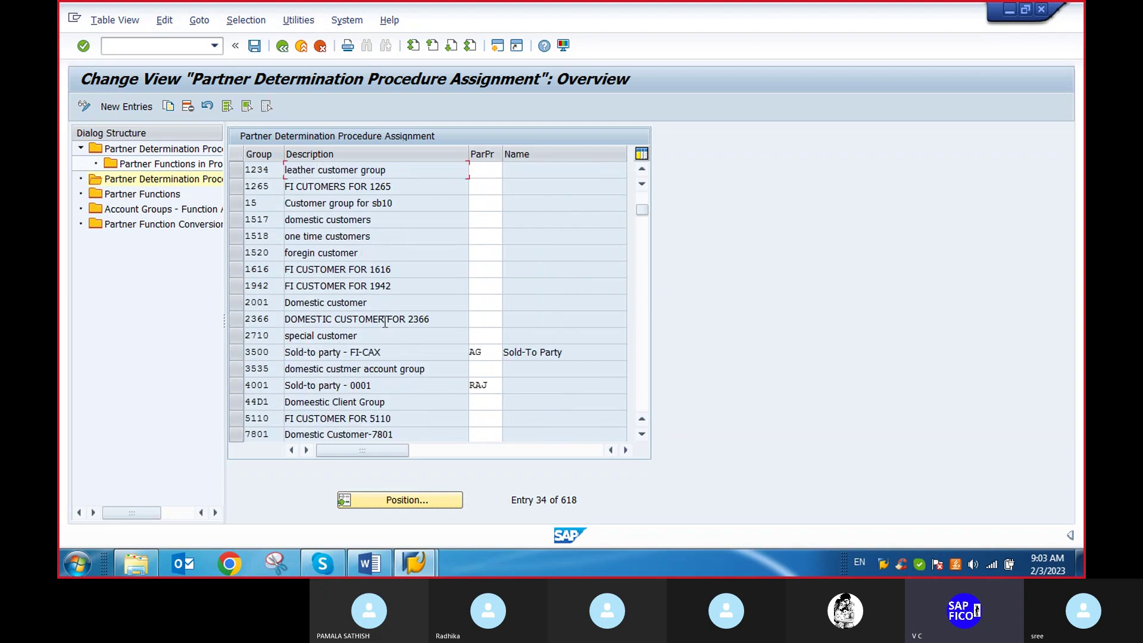
pyautogui.scroll(-5, 384, 321)
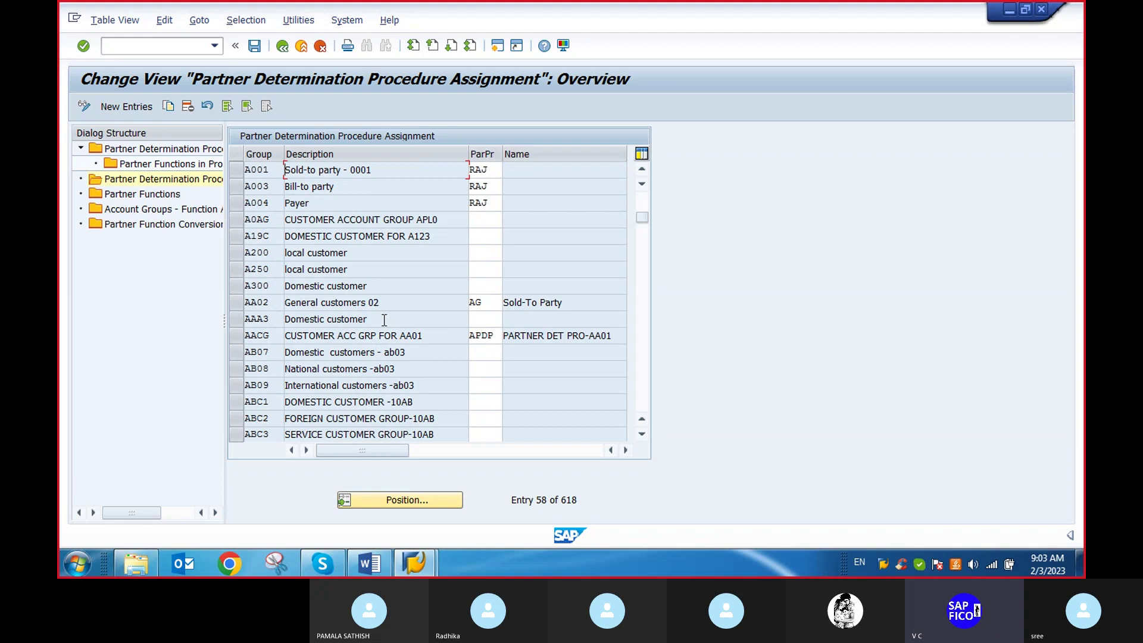
pyautogui.scroll(-5, 384, 322)
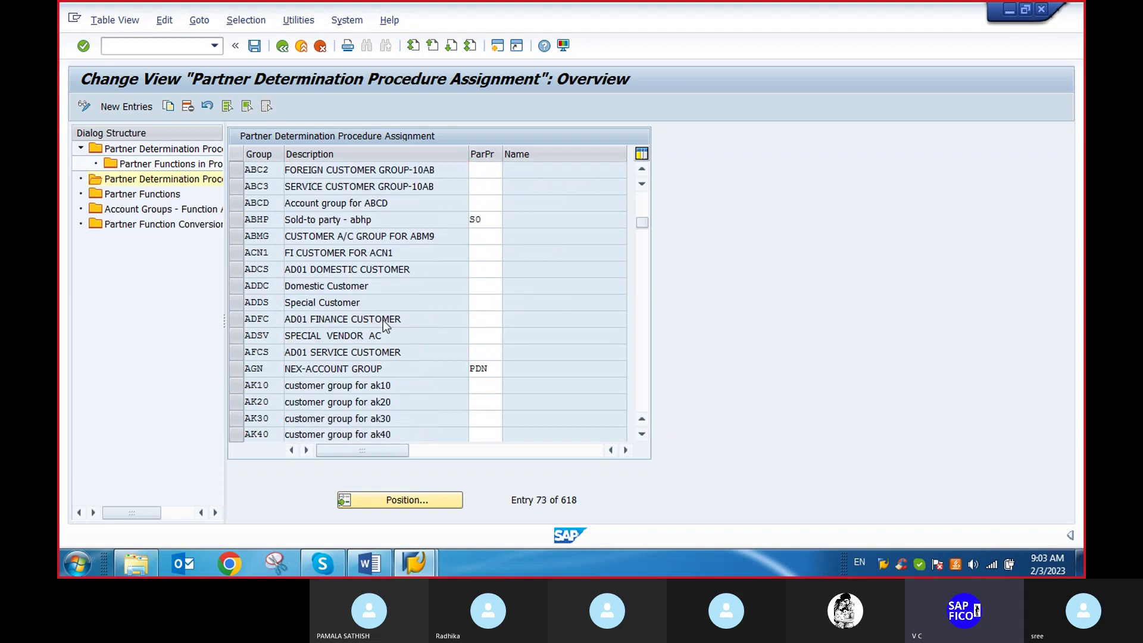
pyautogui.scroll(-8, 383, 320)
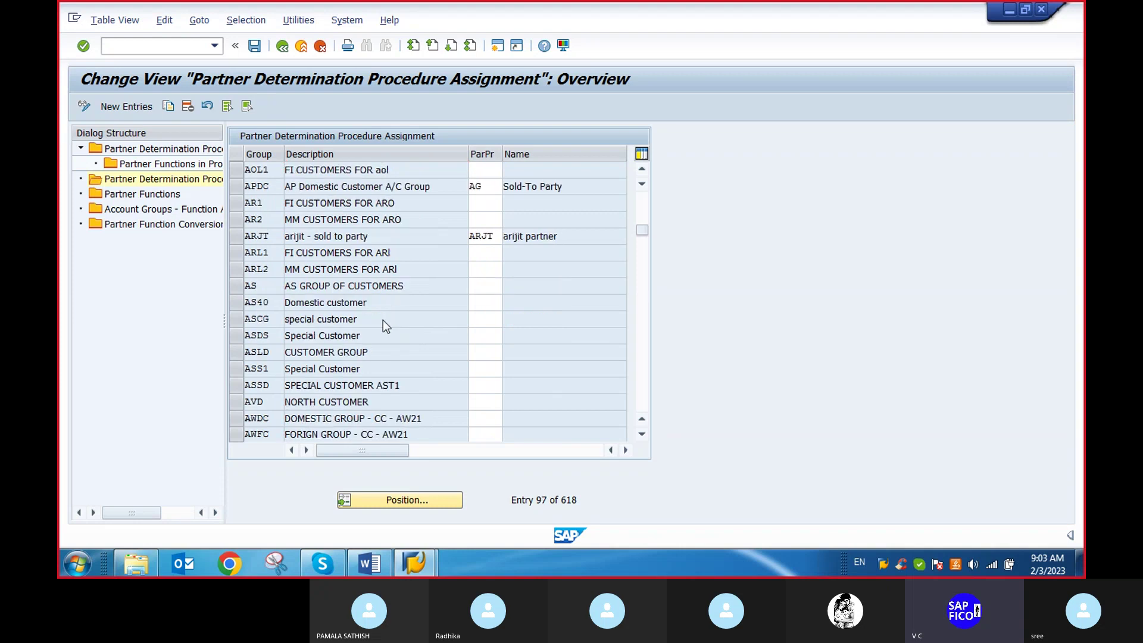
pyautogui.scroll(-2, 384, 320)
pyautogui.scroll(-4, 384, 319)
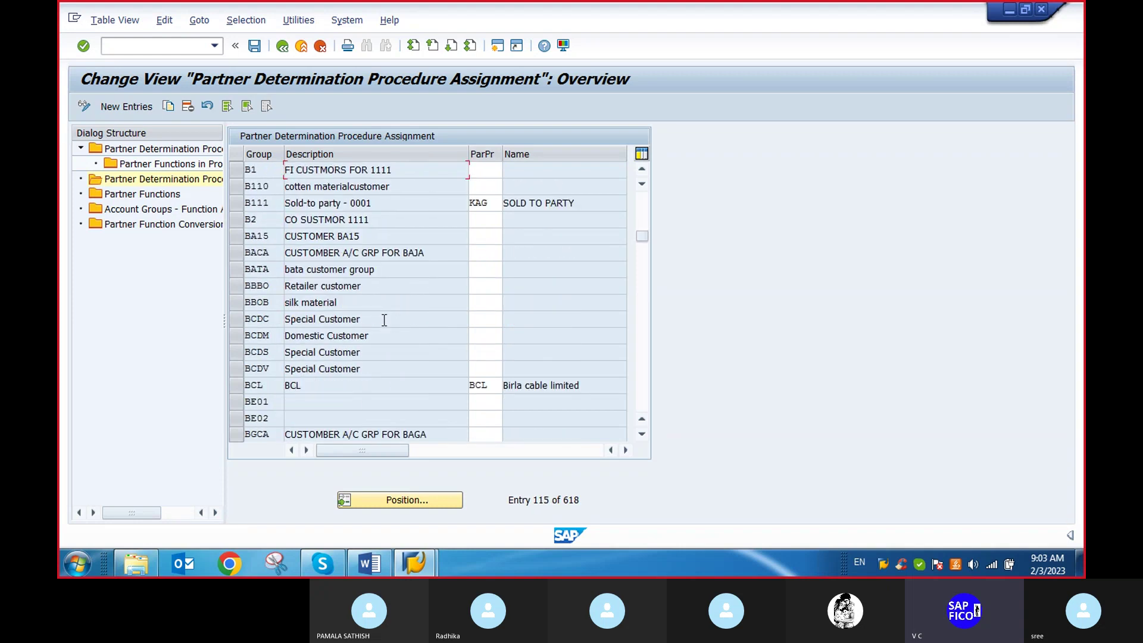
pyautogui.scroll(-6, 384, 320)
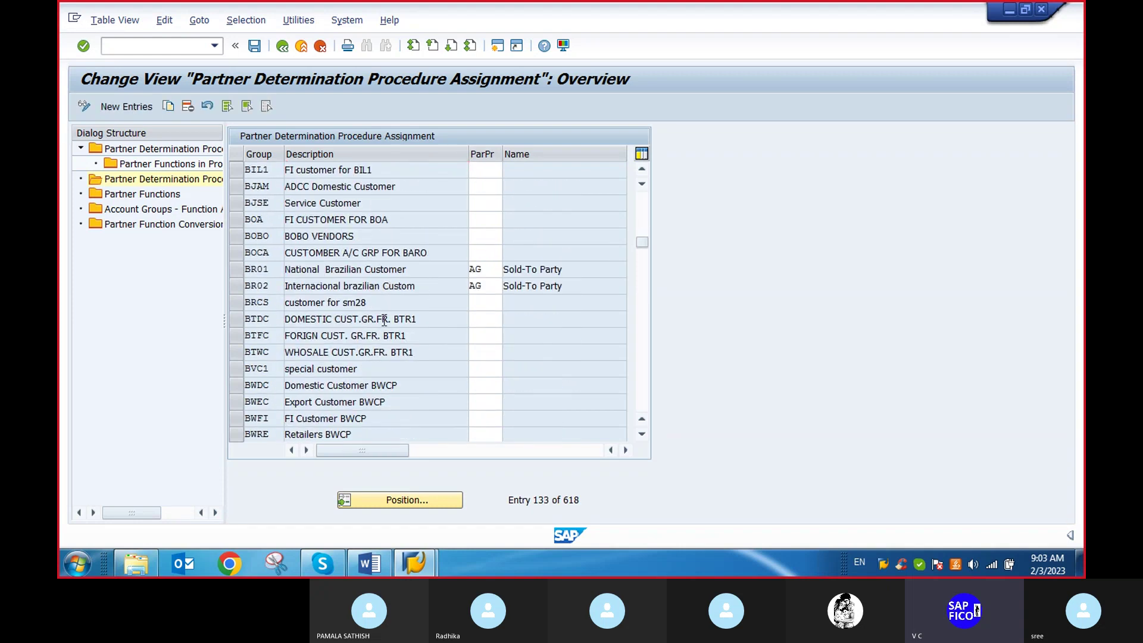
pyautogui.scroll(-1, 384, 320)
pyautogui.scroll(1, 384, 320)
pyautogui.scroll(-5, 384, 320)
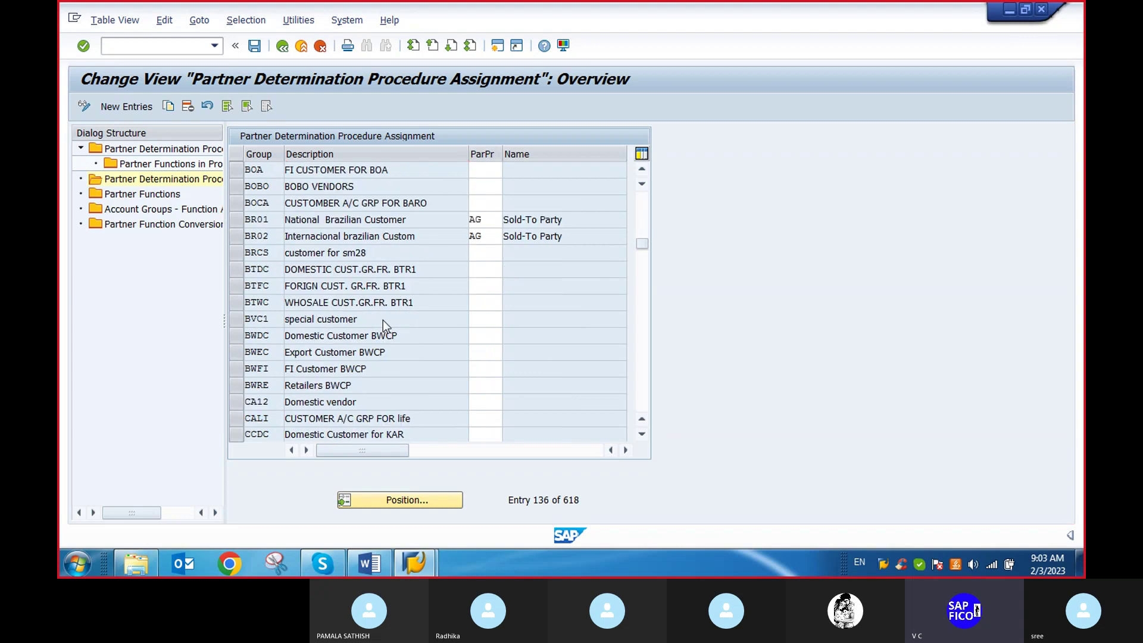
pyautogui.scroll(-1, 389, 378)
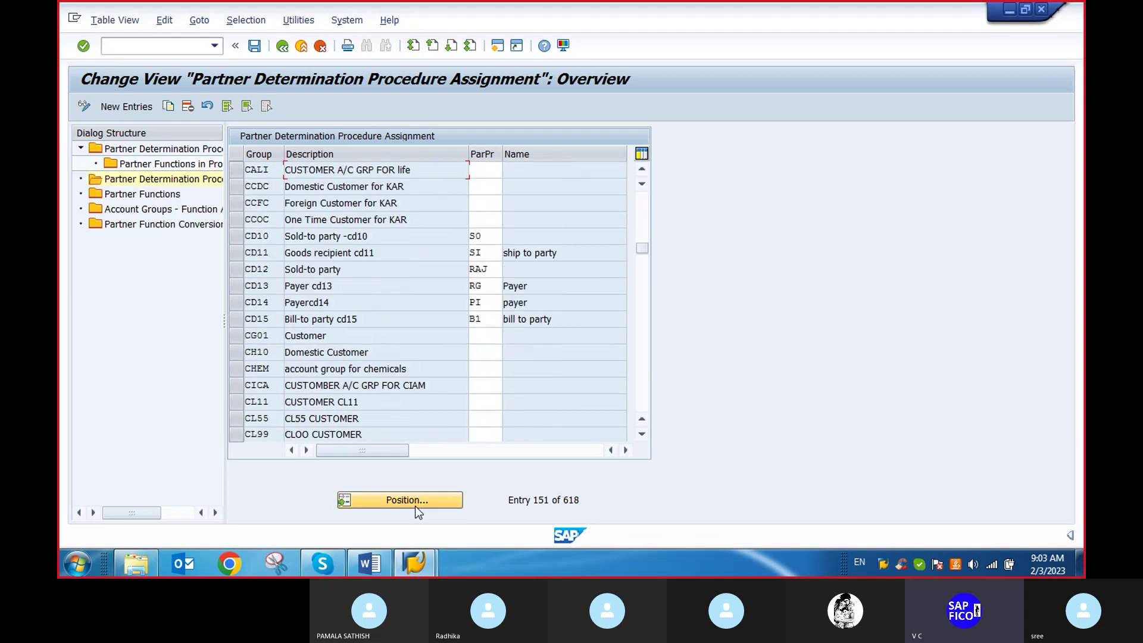
# Position the assignment list at account group DEP1 and bring the neighbouring DEP1 customer groups into view.
pyautogui.click(413, 500)
pyautogui.write('DEP1')
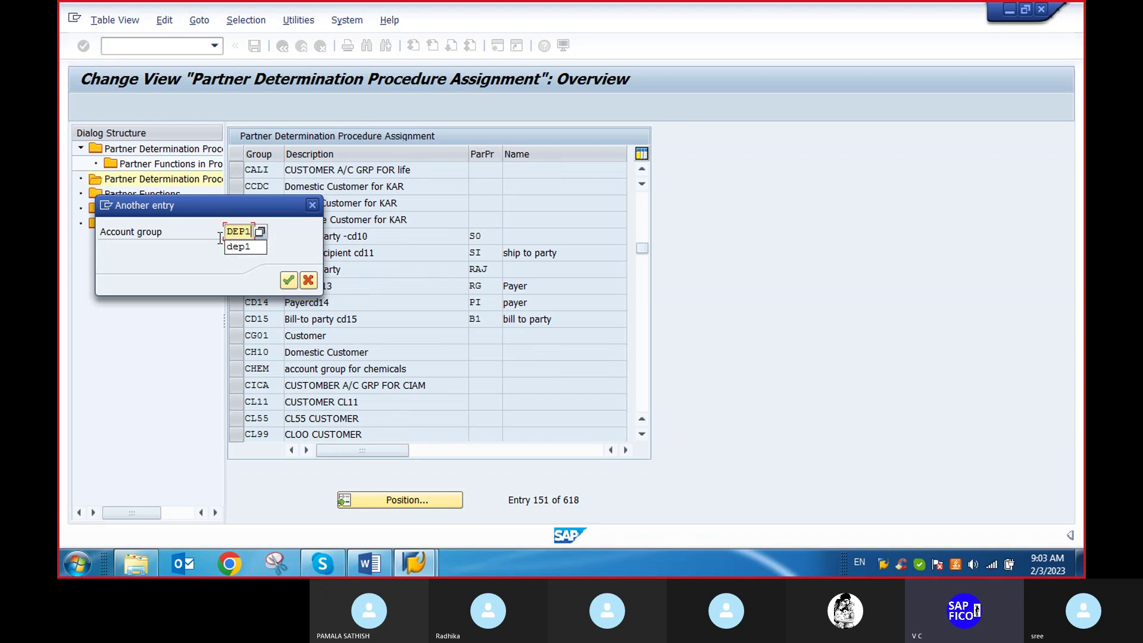
pyautogui.press('Return')
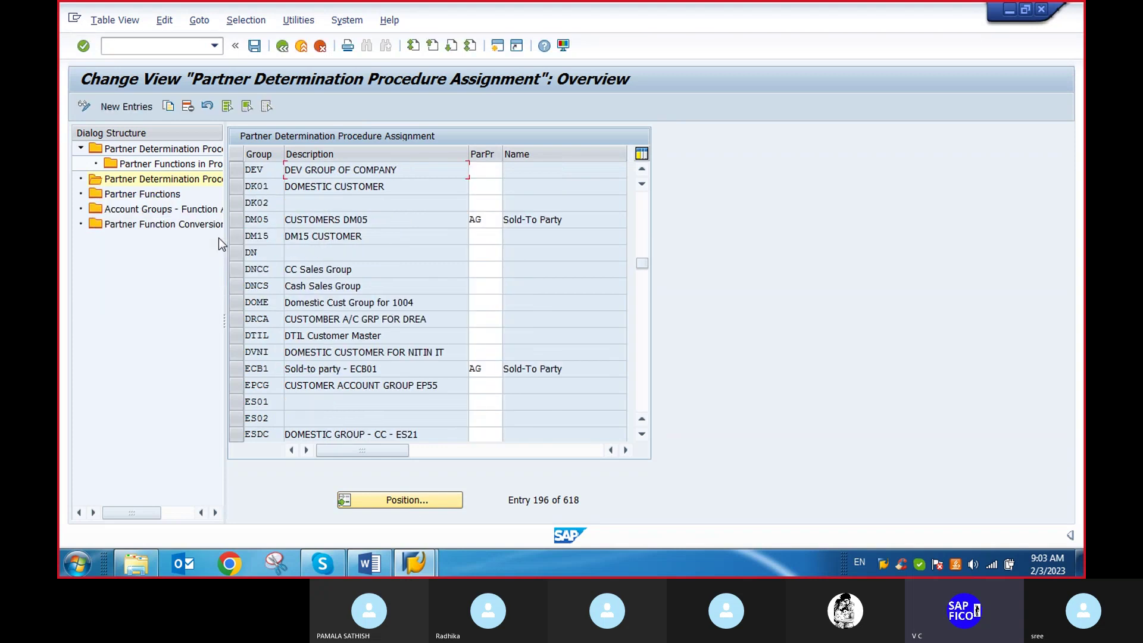
pyautogui.scroll(1, 304, 207)
pyautogui.scroll(1, 304, 207)
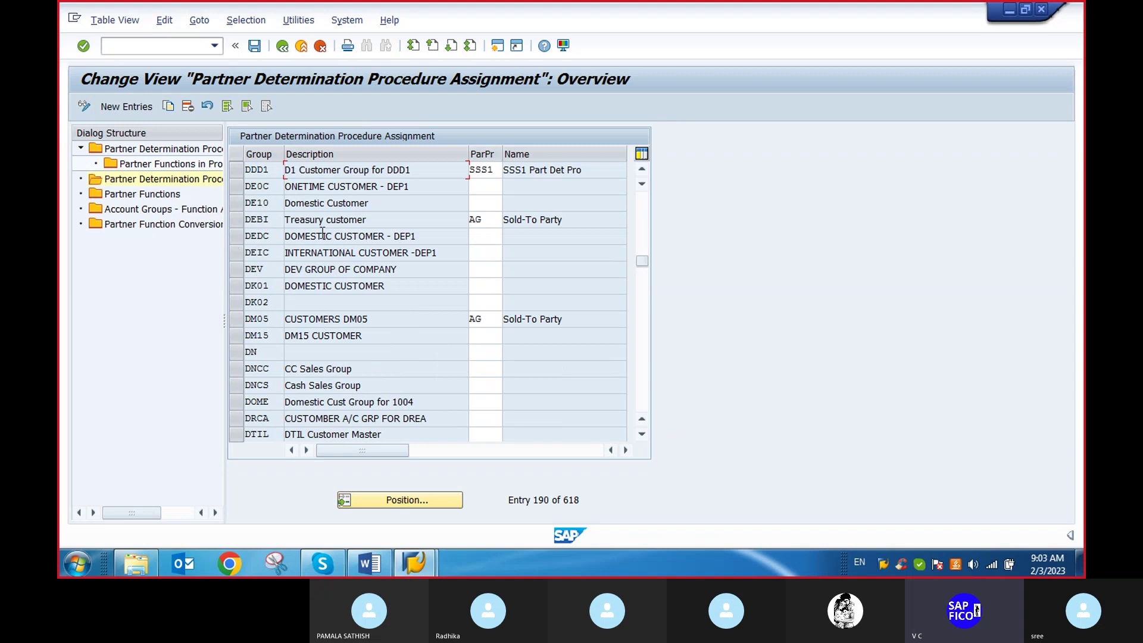
# Assign partner determination procedure AG to account group DEDC, then save and confirm the customizing request.
pyautogui.click(237, 237)
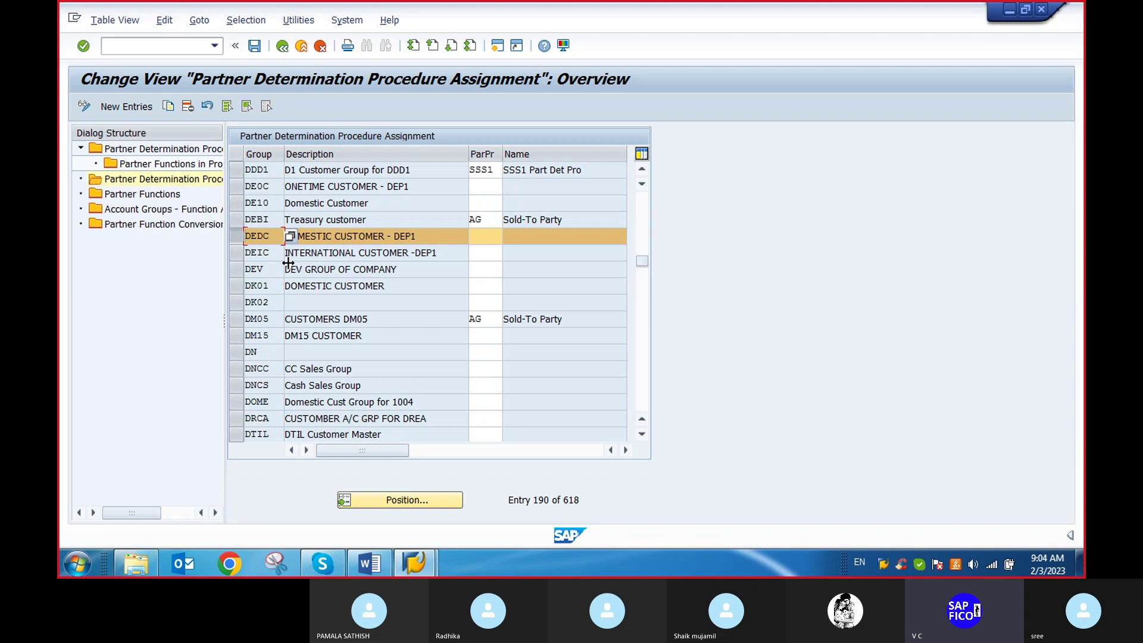
pyautogui.click(472, 238)
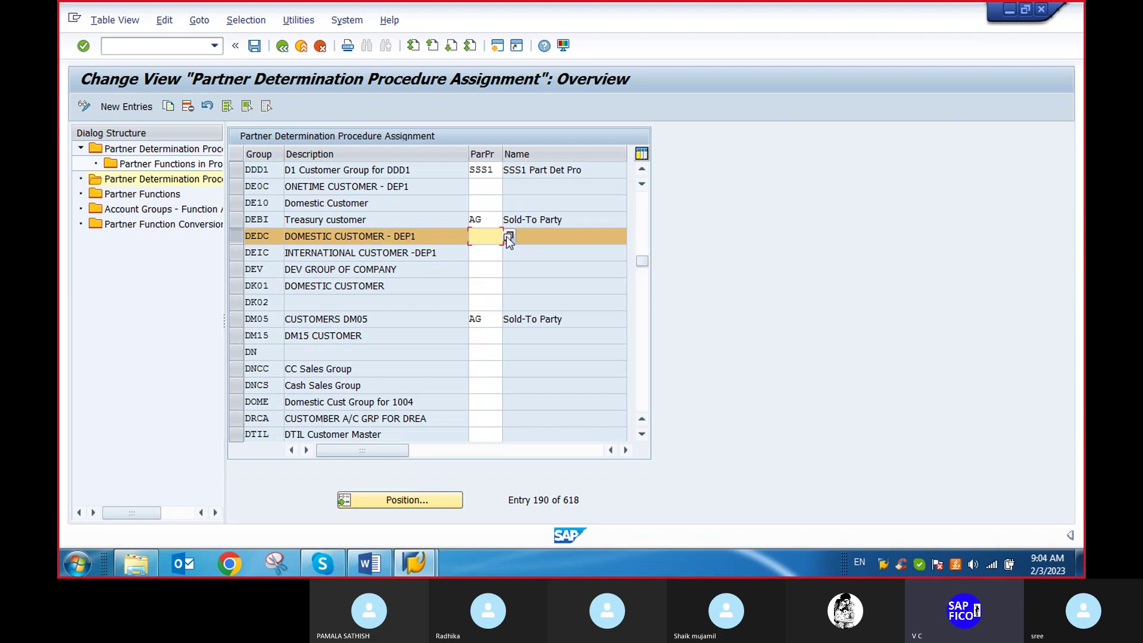
pyautogui.write('AG')
pyautogui.click(237, 237)
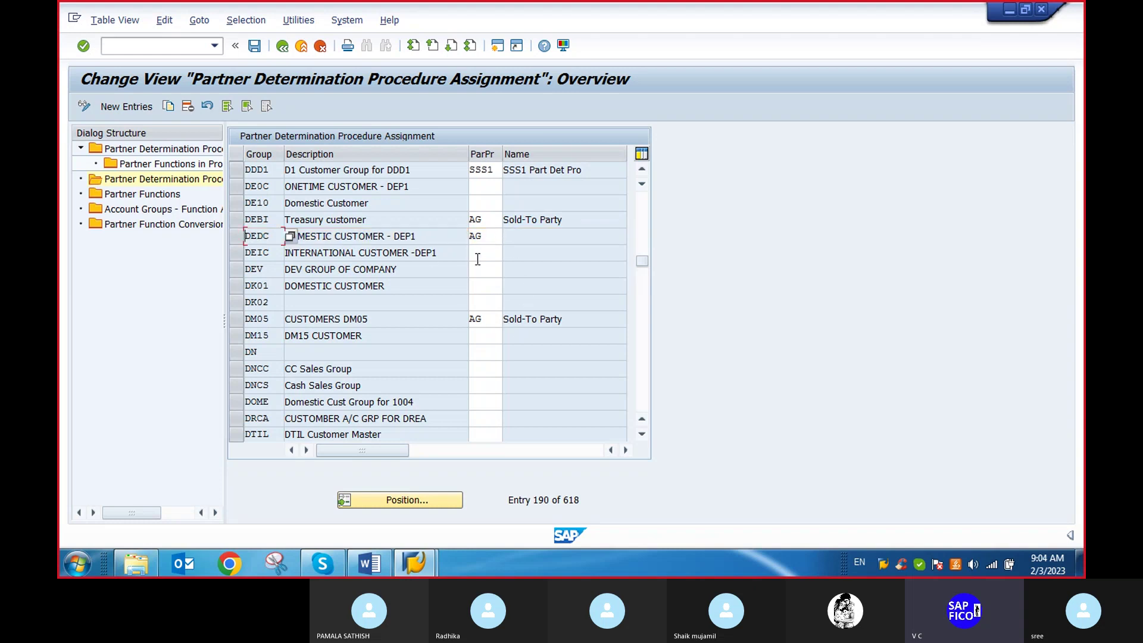
pyautogui.click(481, 236)
pyautogui.press('Return')
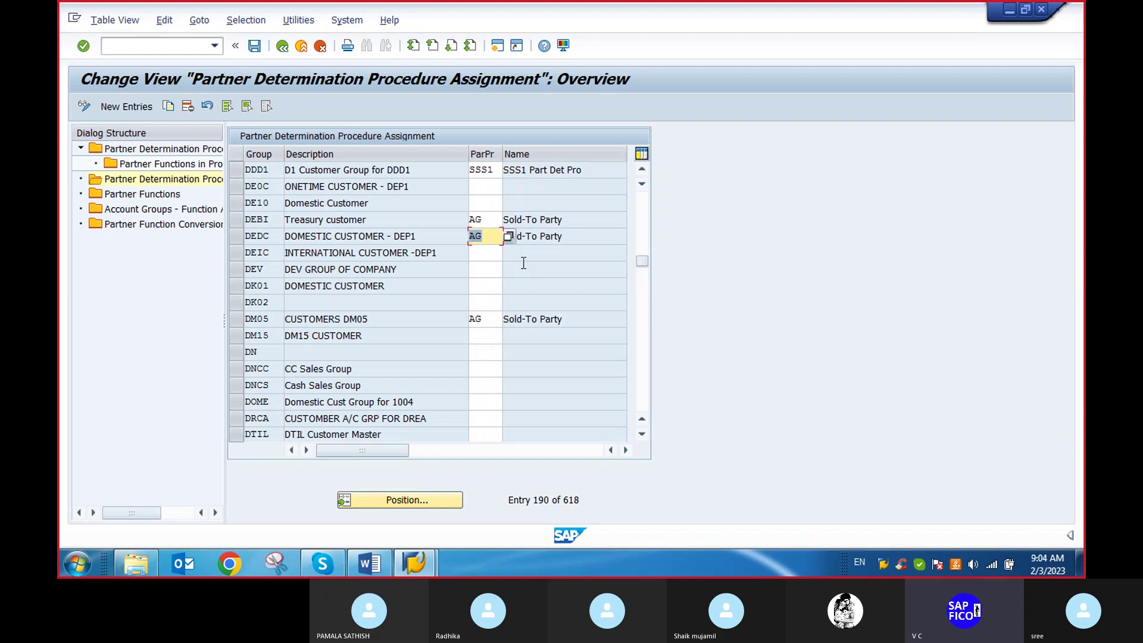
pyautogui.click(255, 45)
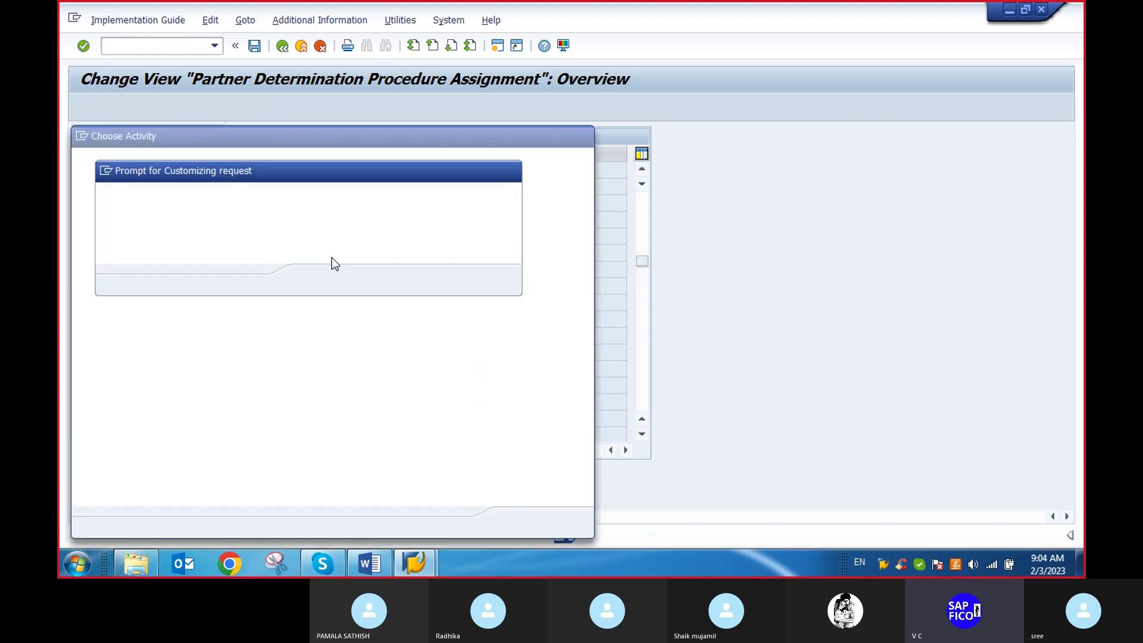
pyautogui.click(315, 280)
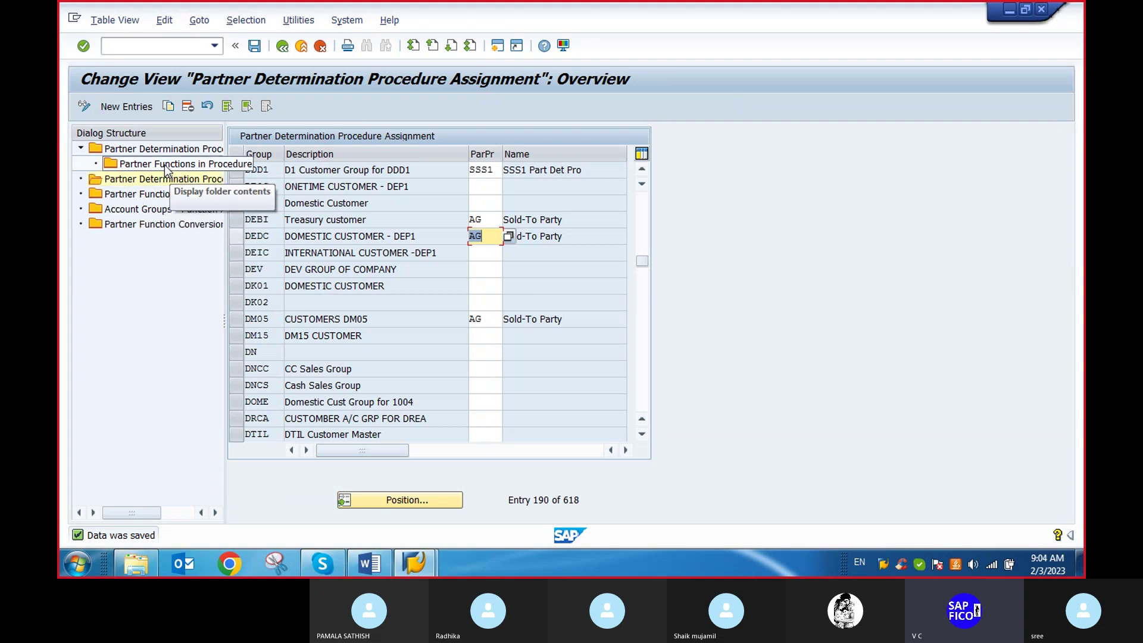
# Start new entries in Account Groups - Function Assignment and enter the partner functions SP, SH, BP and PY.
pyautogui.click(178, 210)
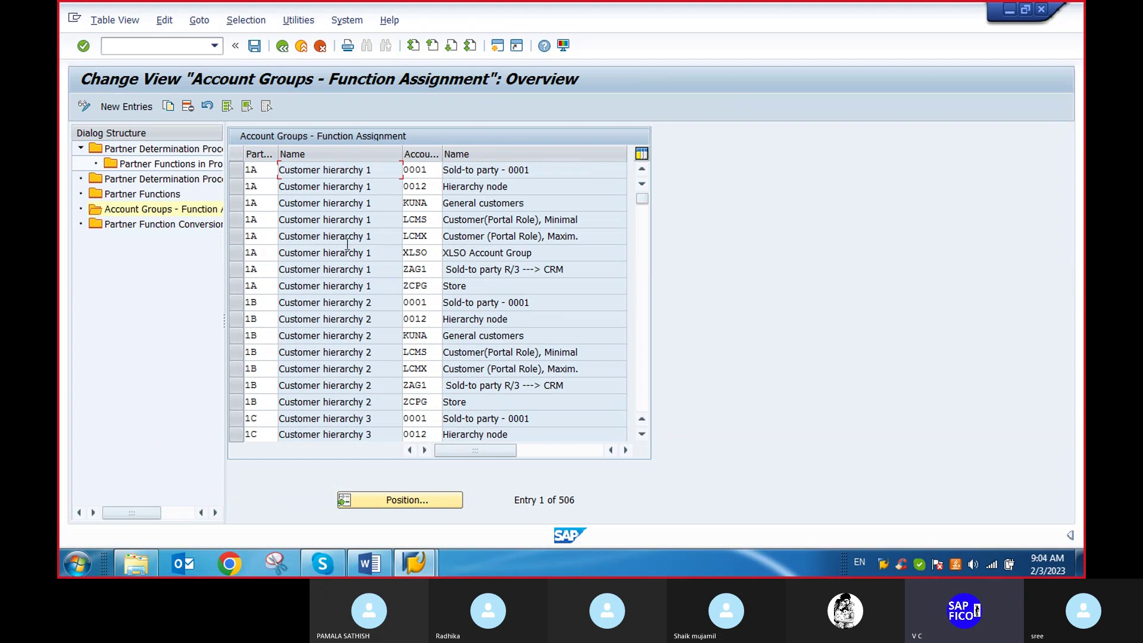
pyautogui.click(125, 106)
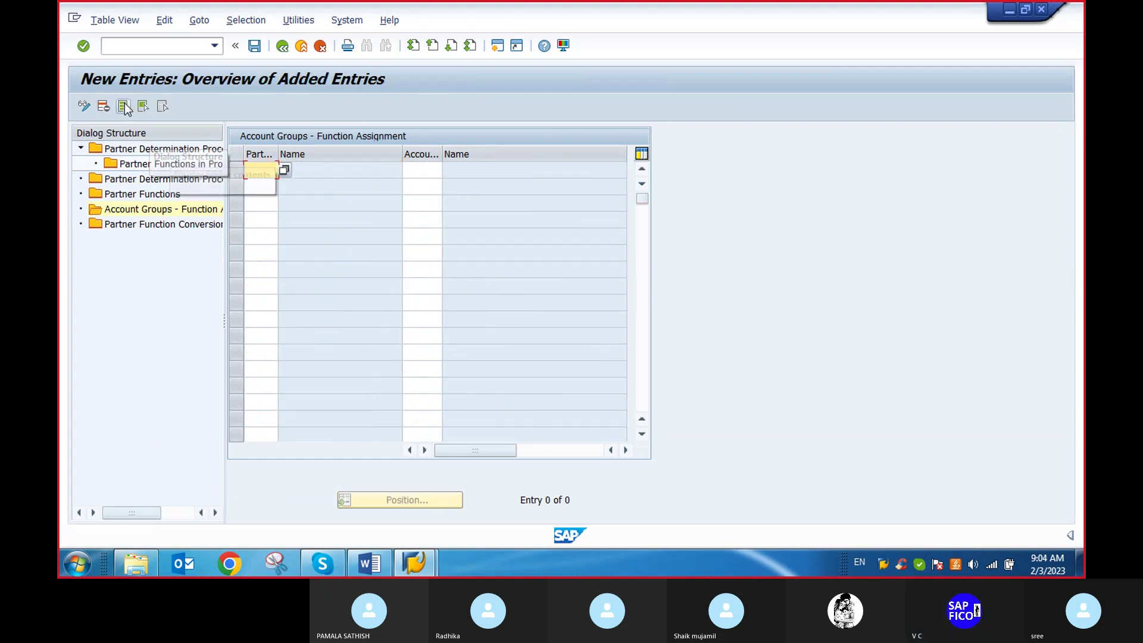
pyautogui.click(284, 170)
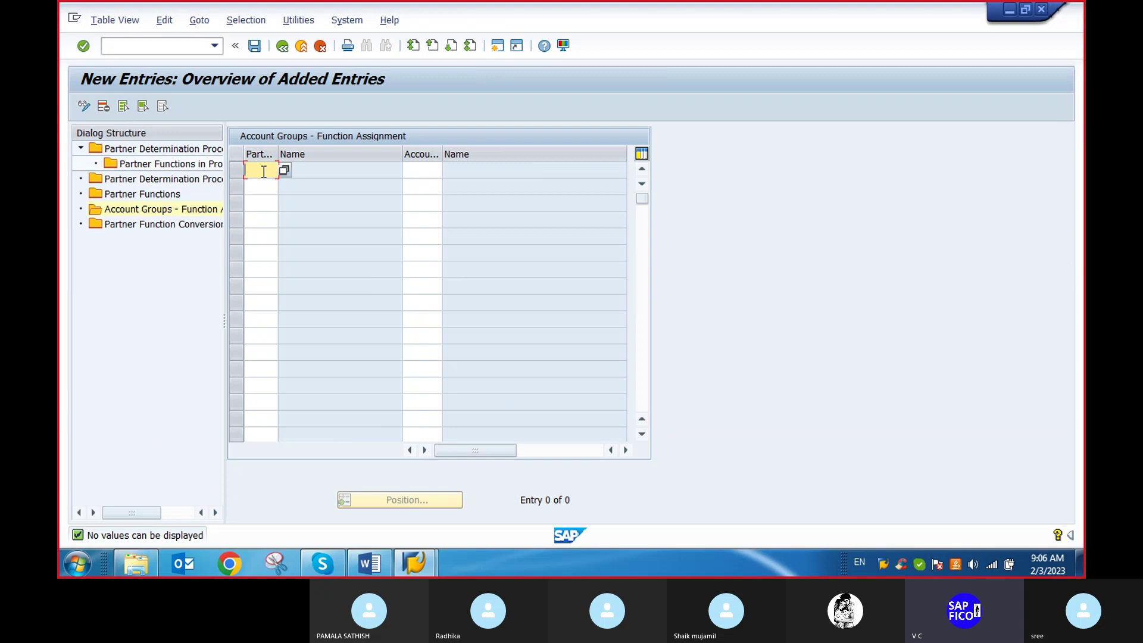
pyautogui.write('SP')
pyautogui.click(261, 189)
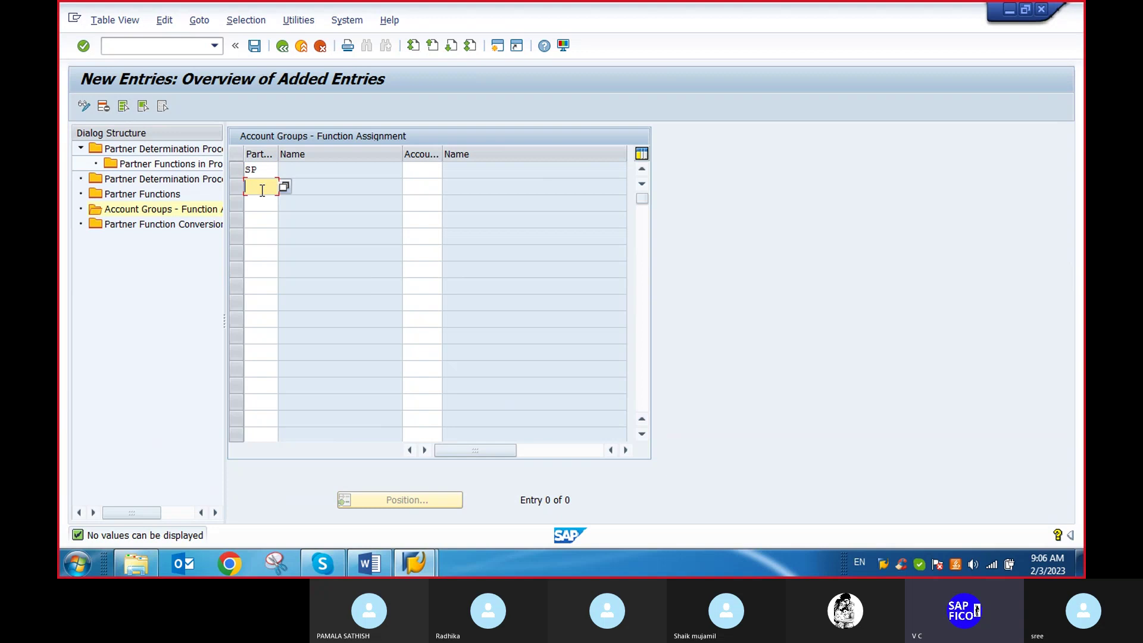
pyautogui.write('SH')
pyautogui.click(262, 203)
pyautogui.write('BP')
pyautogui.click(262, 220)
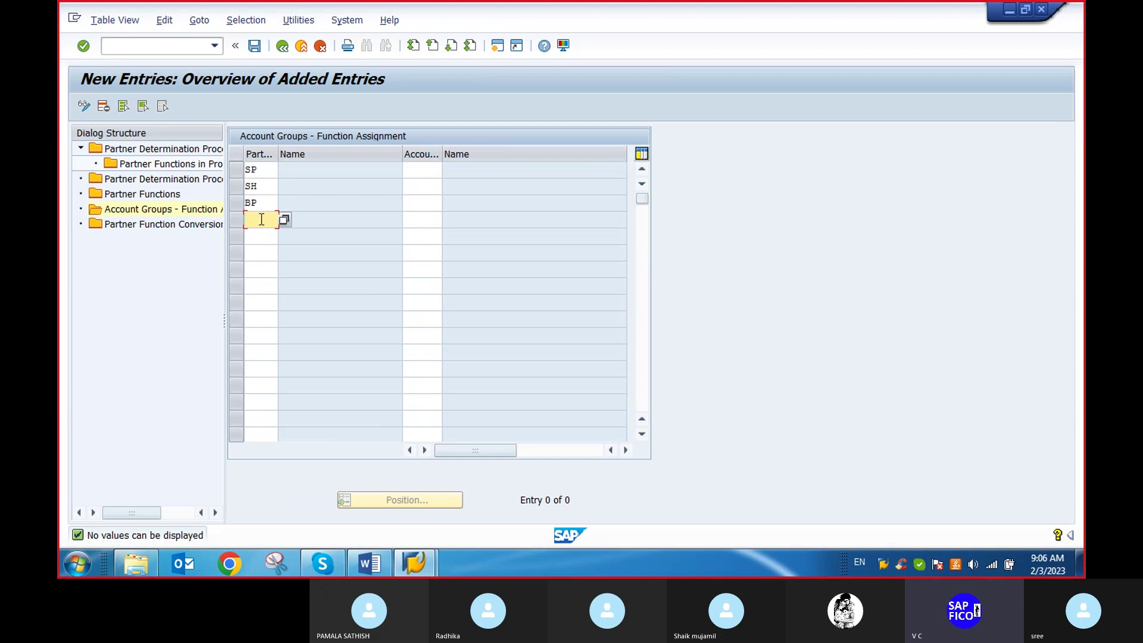
pyautogui.write('B')
pyautogui.press('BackSpace')
pyautogui.write('PY')
# Search the customer account groups for DEDC and assign it to partner function SP.
pyautogui.click(425, 170)
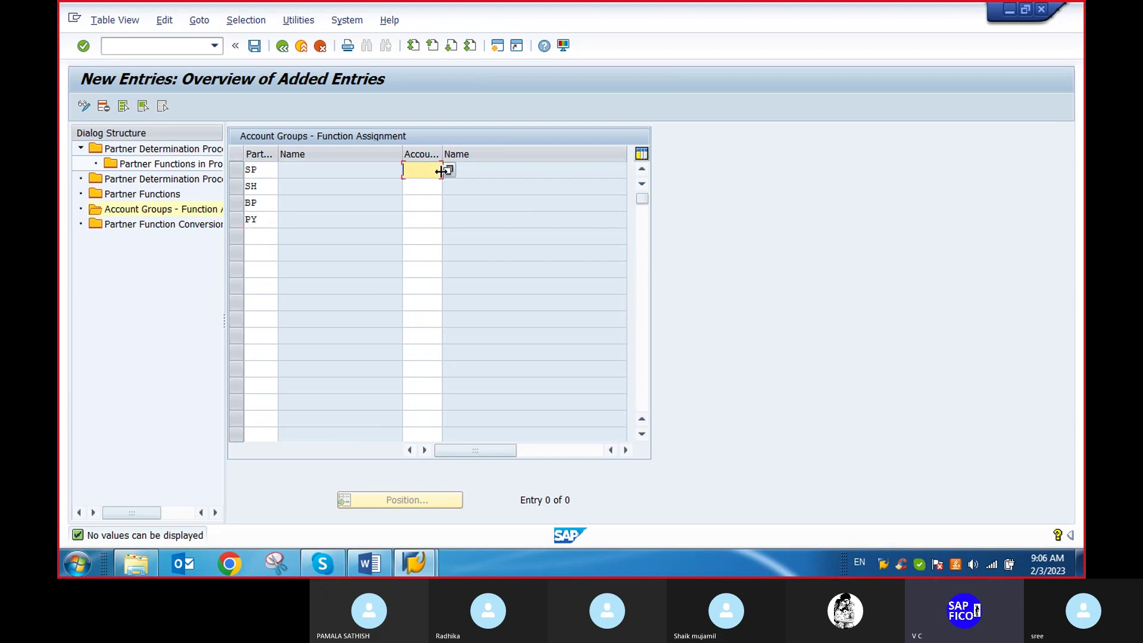
pyautogui.click(448, 175)
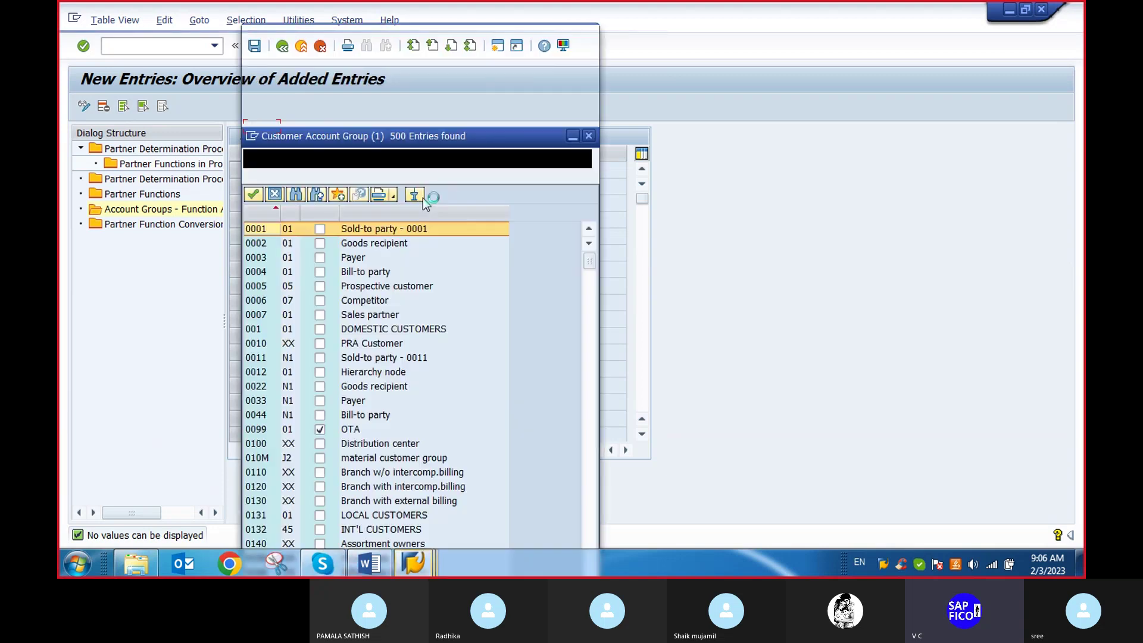
pyautogui.click(296, 94)
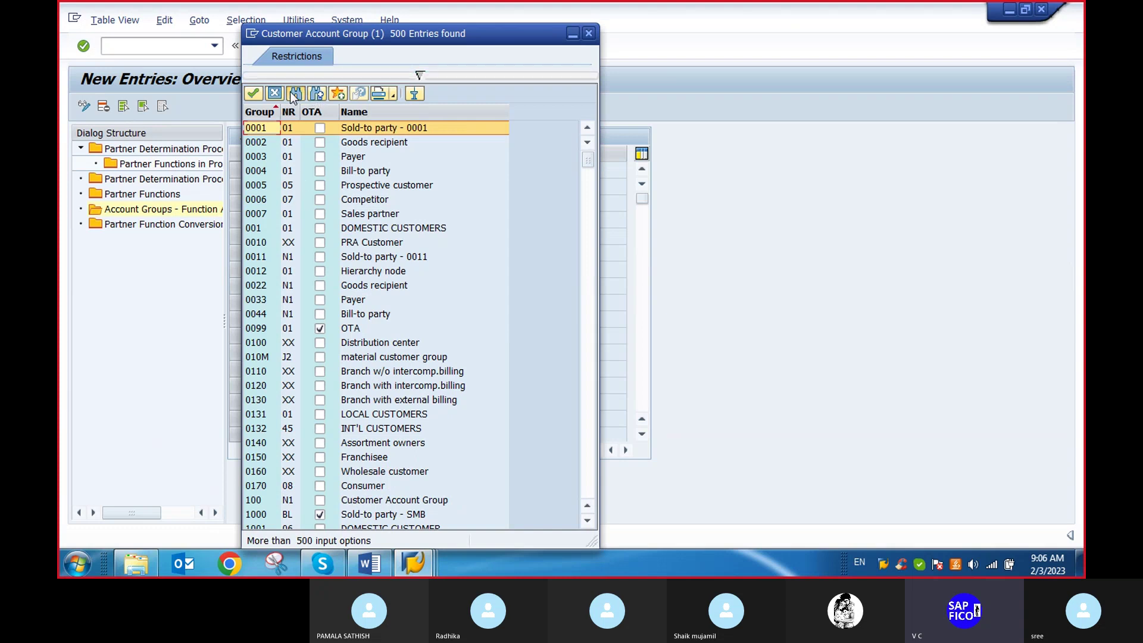
pyautogui.write('DED')
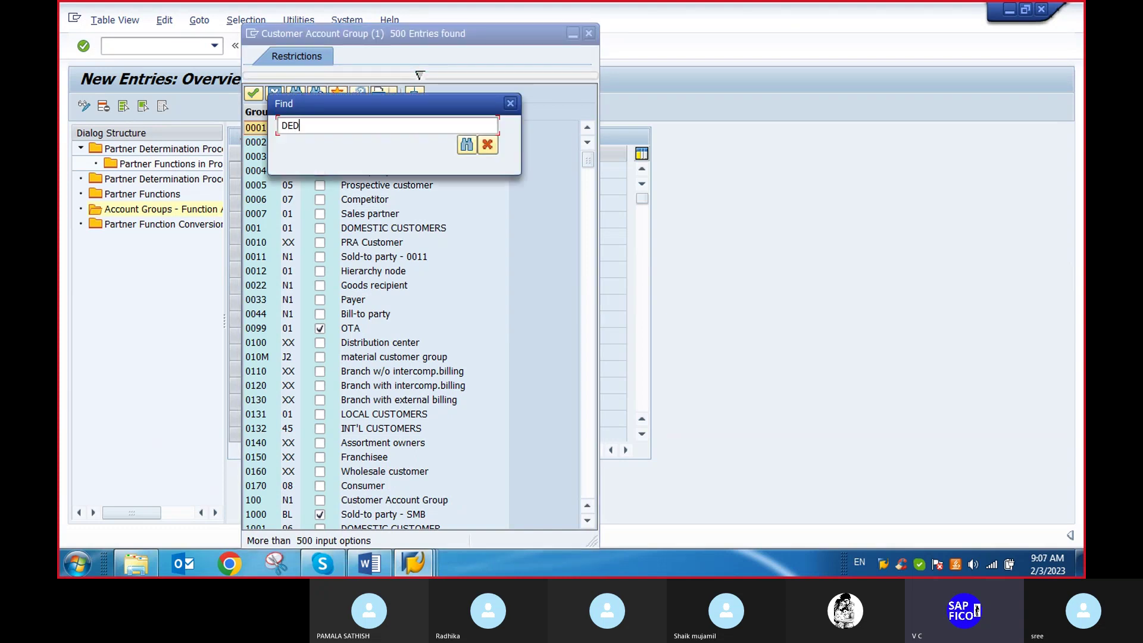
pyautogui.write('C')
pyautogui.press('Return')
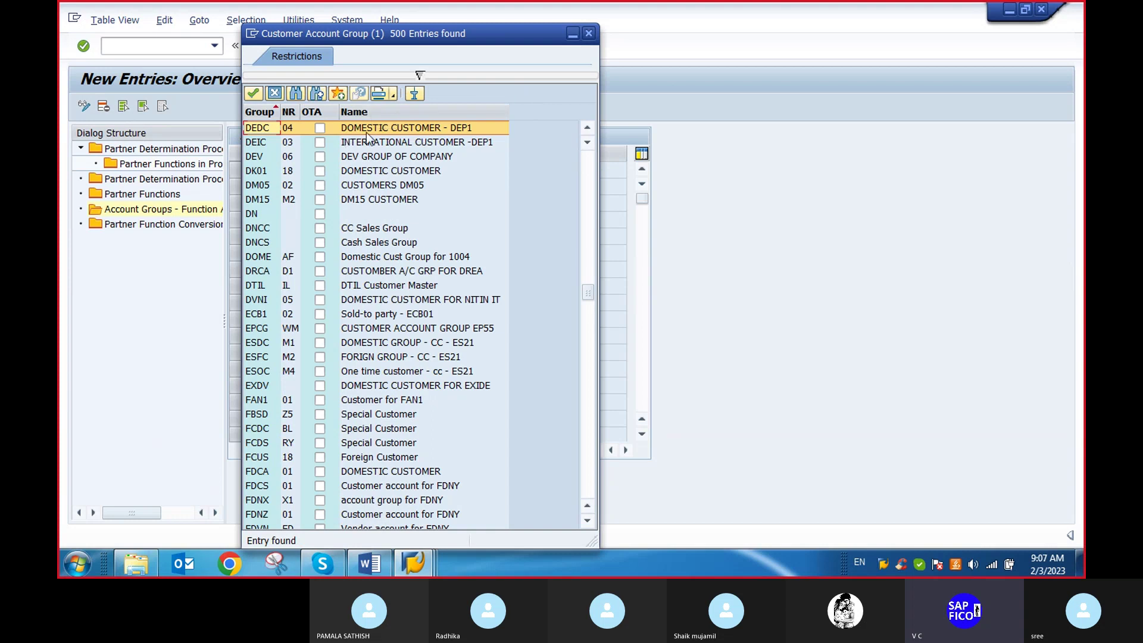
pyautogui.doubleClick(362, 126)
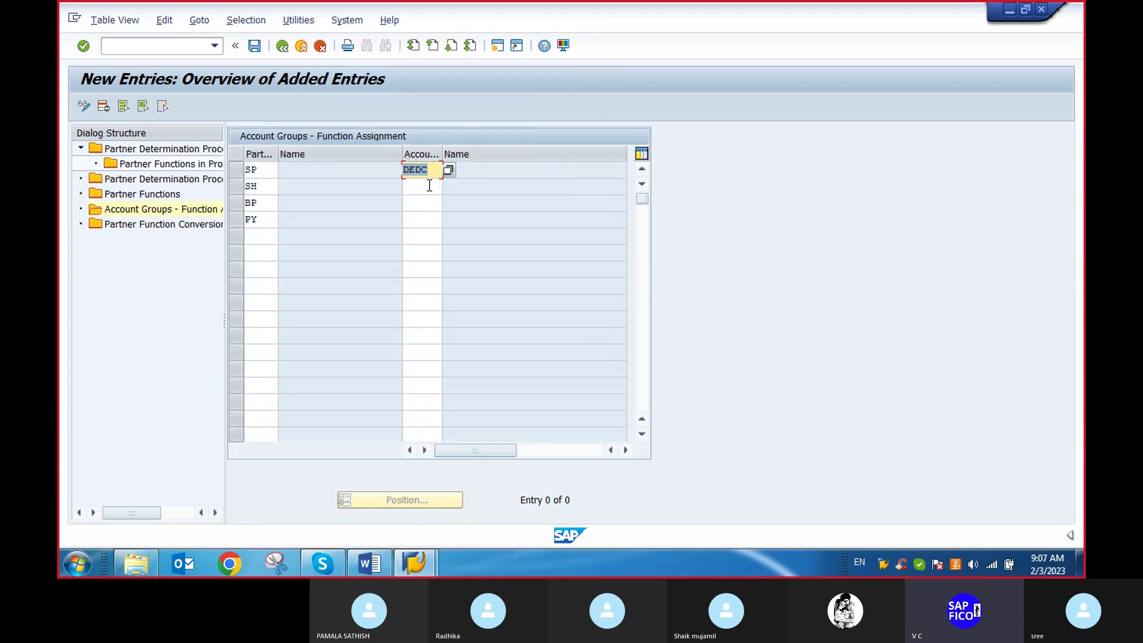
# Assign account group DEDC to the partner functions SH, BP and PY.
pyautogui.click(418, 188)
pyautogui.write('DEDC')
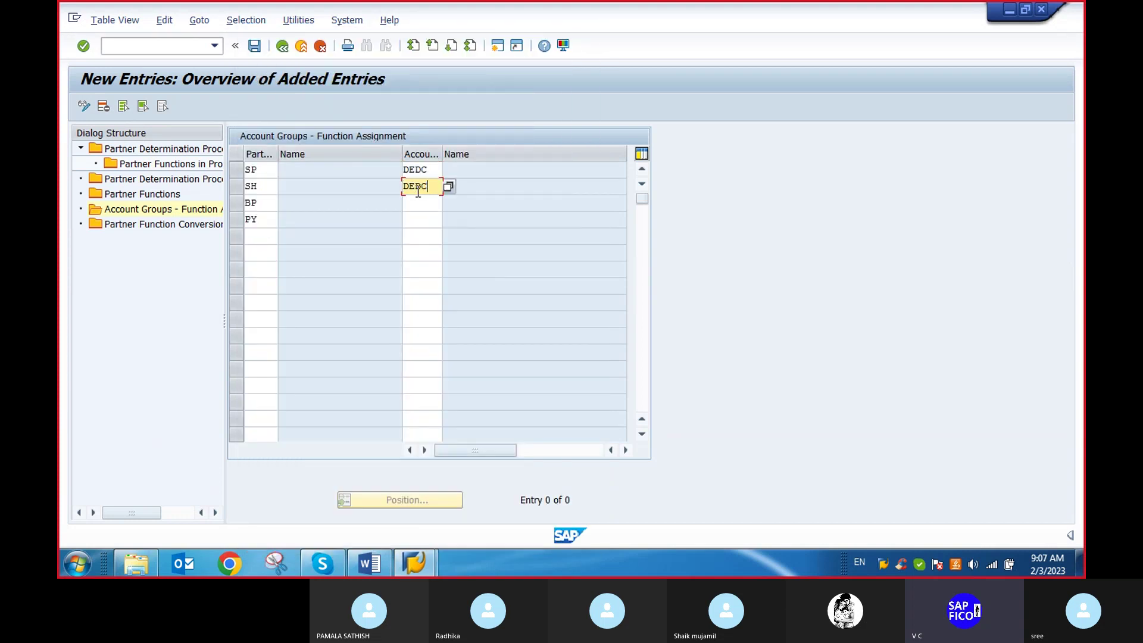
pyautogui.click(421, 202)
pyautogui.write('DEDC')
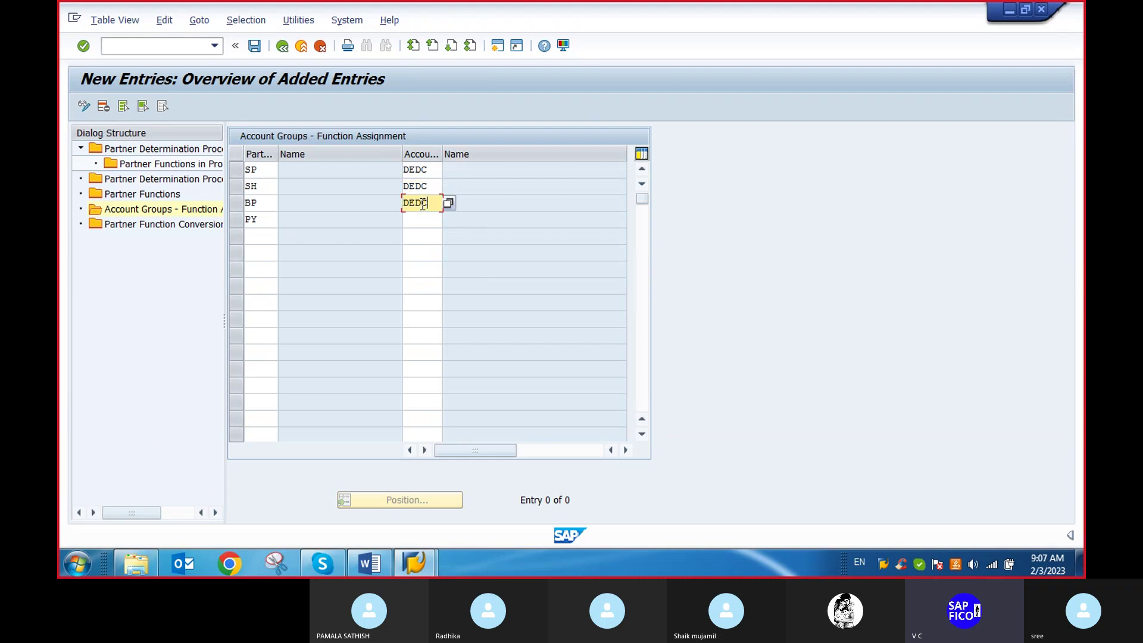
pyautogui.click(422, 218)
pyautogui.write('DE')
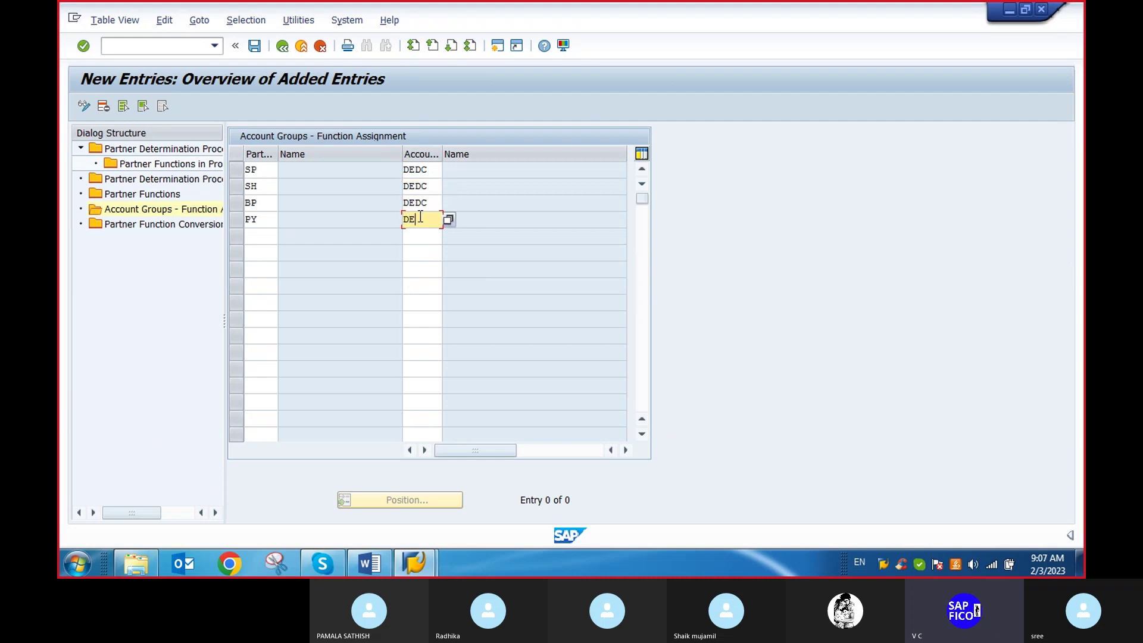
pyautogui.write('DC')
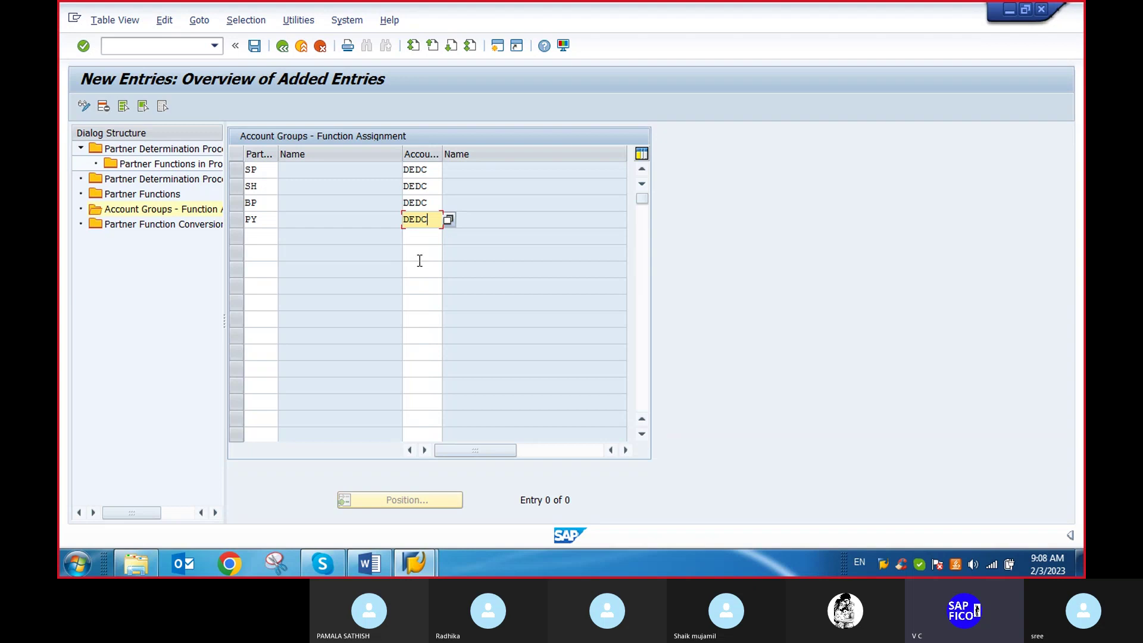
# Accept the namespace warnings for the four partner function assignments of DEDC and save the entries.
pyautogui.press('Return')
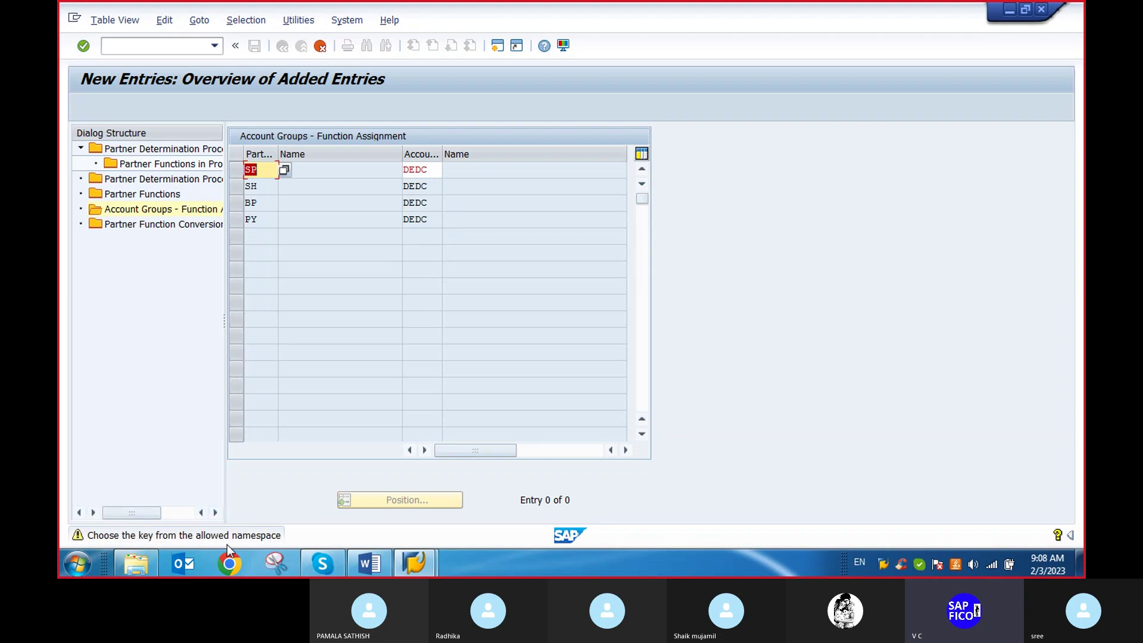
pyautogui.press('Return')
pyautogui.press('Return')
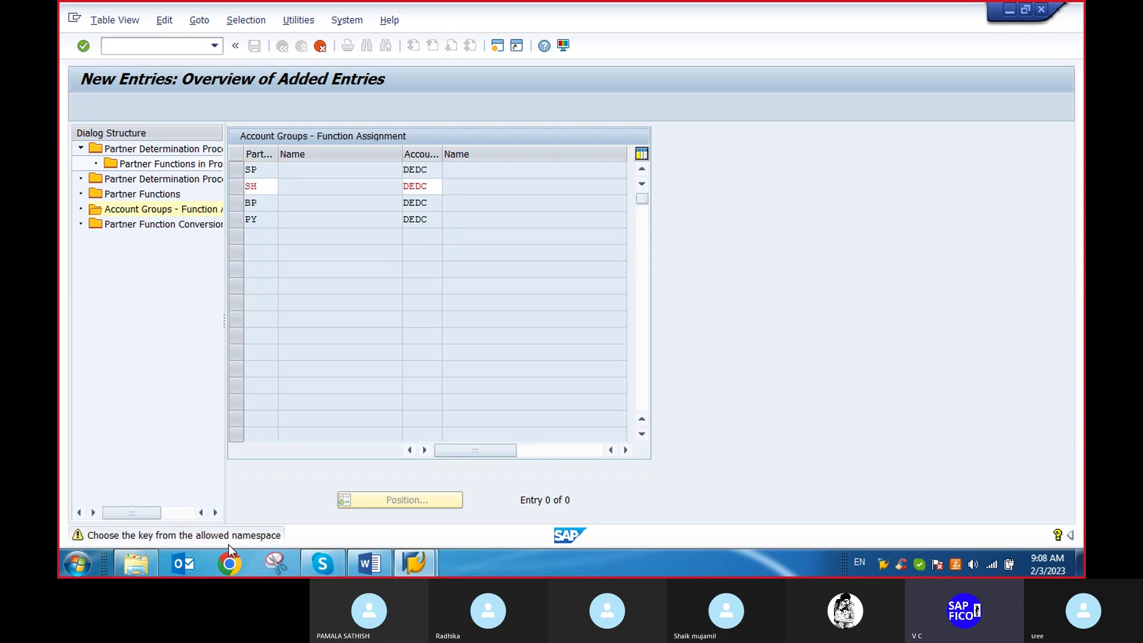
pyautogui.press('Return')
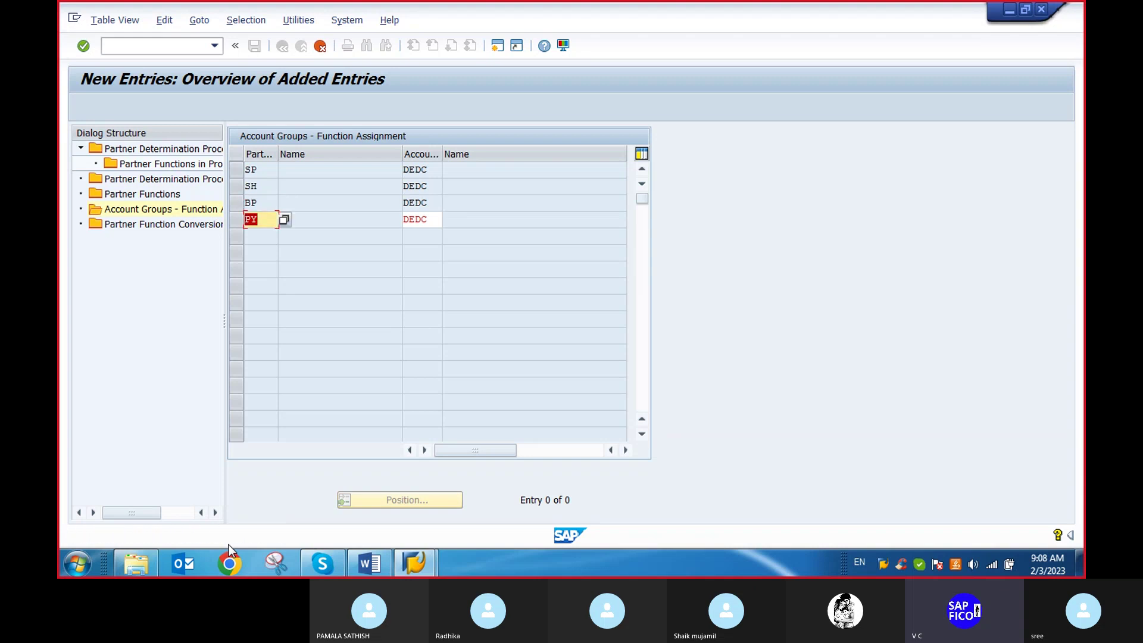
pyautogui.press('Return')
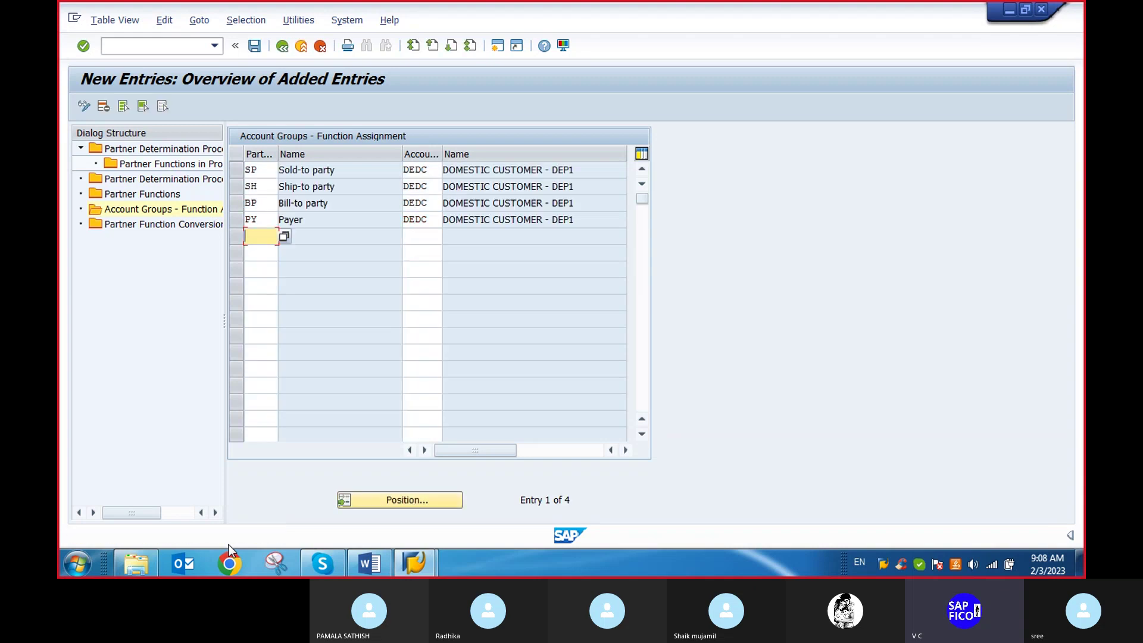
pyautogui.click(255, 46)
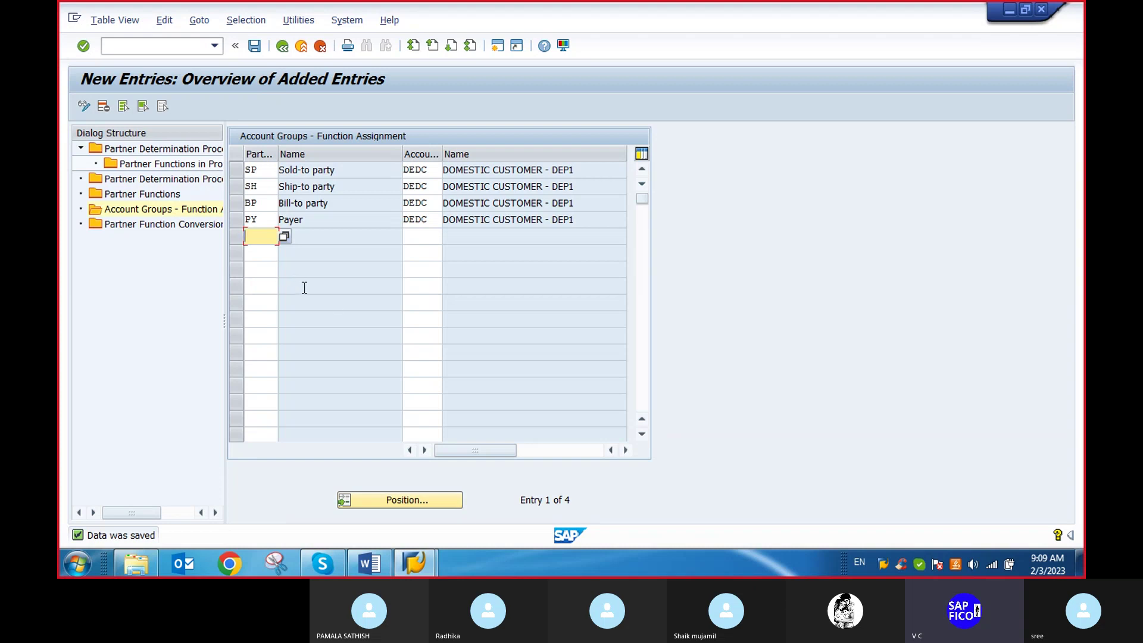
# Check the partner function item in the Word integration checklist and return to SAP.
pyautogui.click(384, 560)
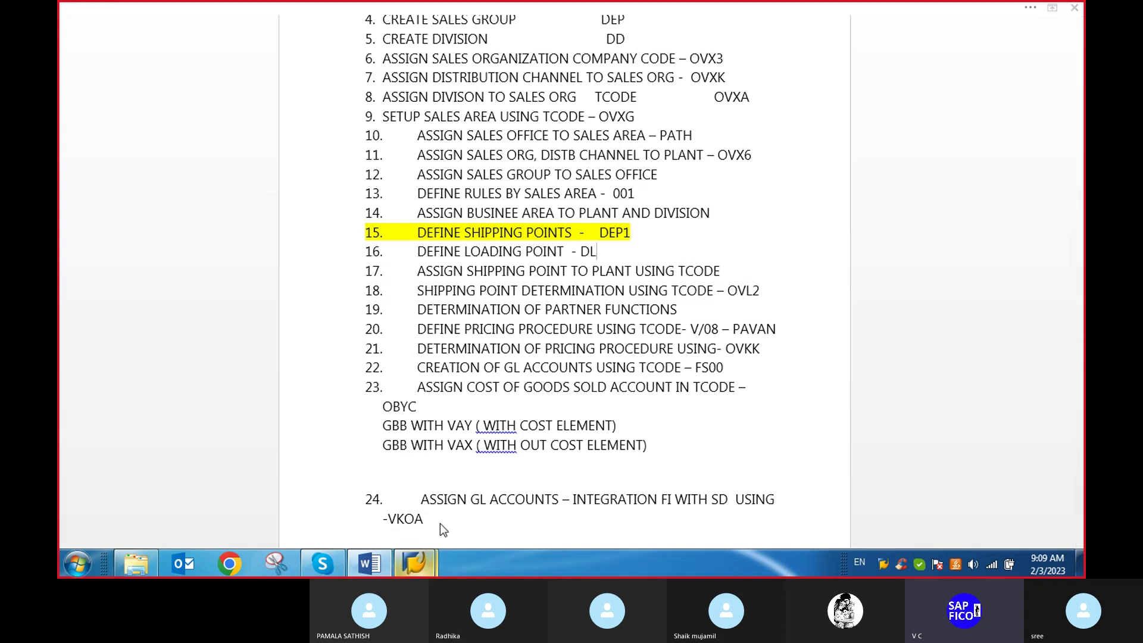
pyautogui.moveTo(415, 559)
pyautogui.click(470, 484)
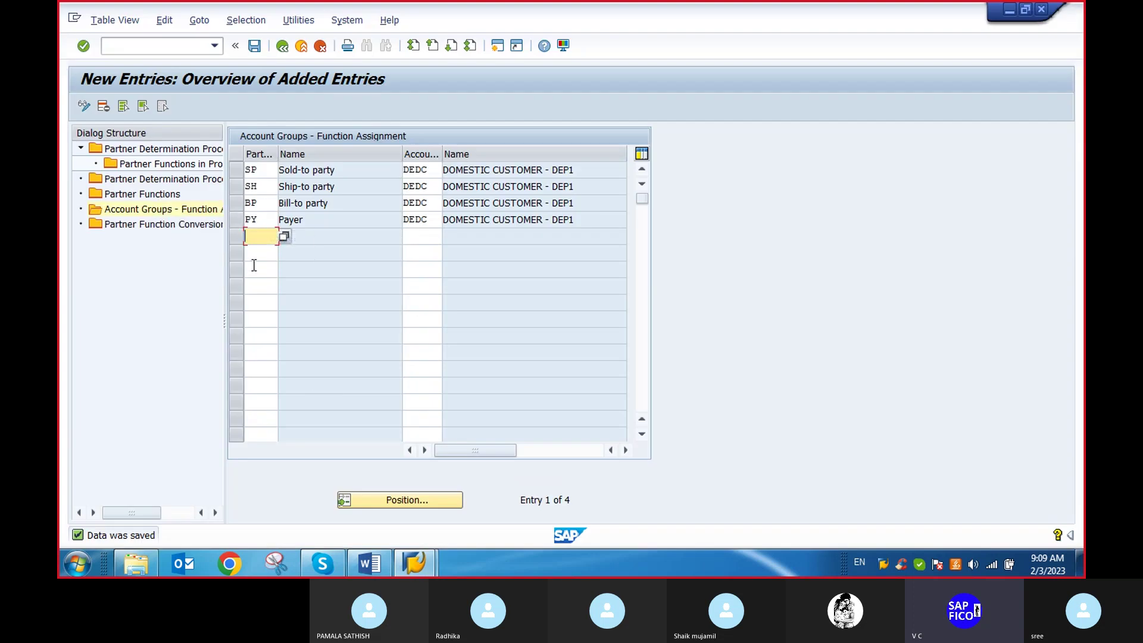
# Display the partner determination procedures, position the list at SP, and examine the PY payer and SH ship-to party entries.
pyautogui.doubleClick(139, 149)
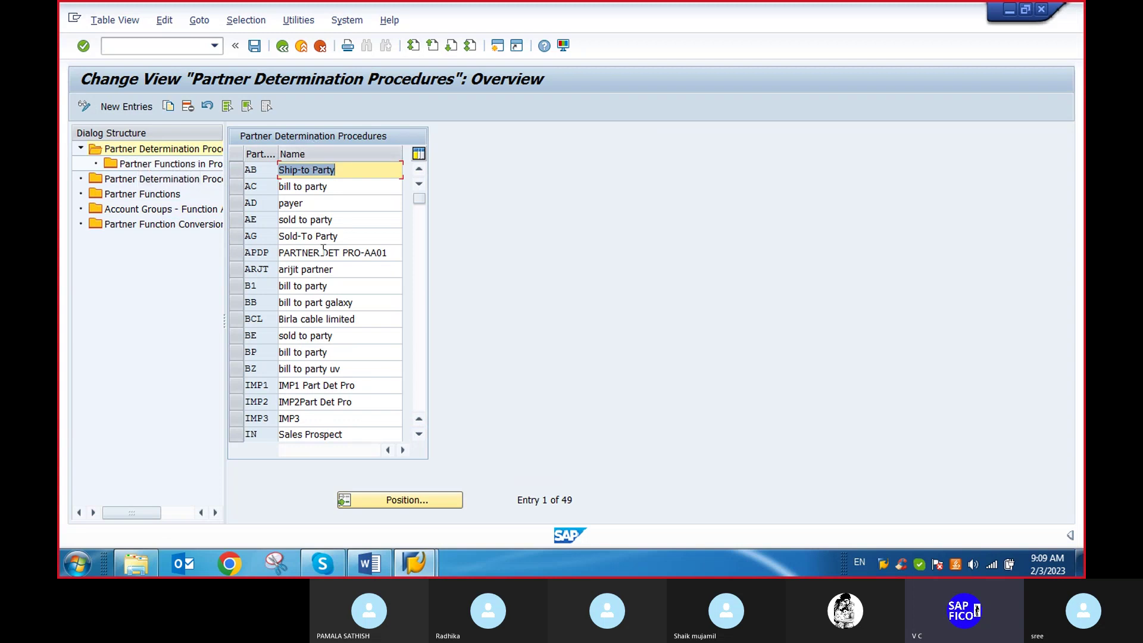
pyautogui.click(424, 501)
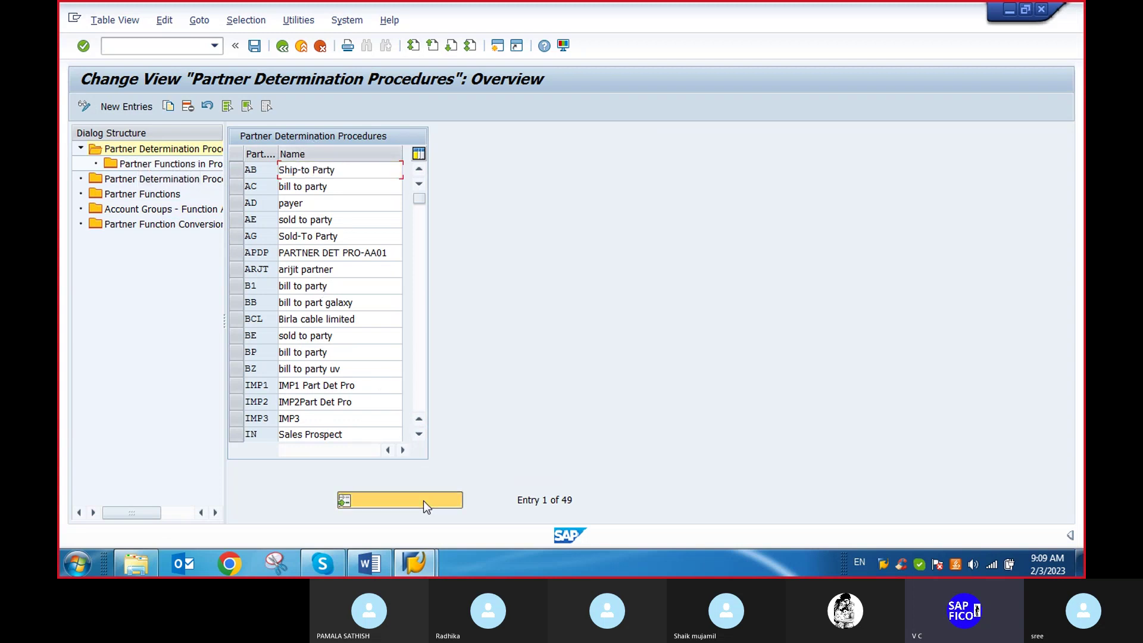
pyautogui.write('SP')
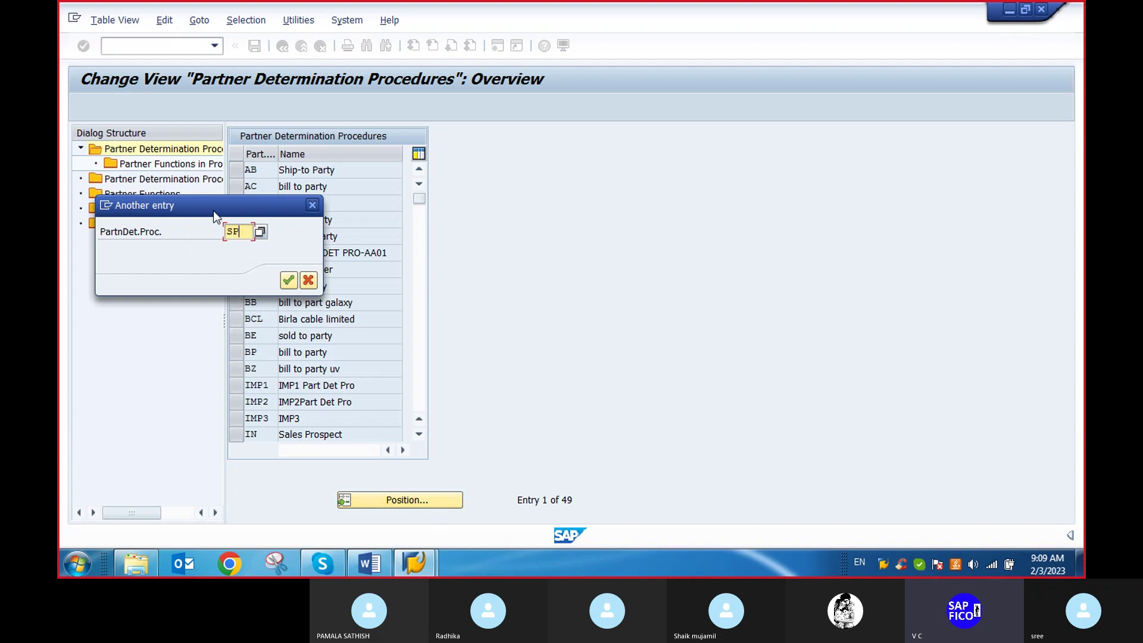
pyautogui.press('Return')
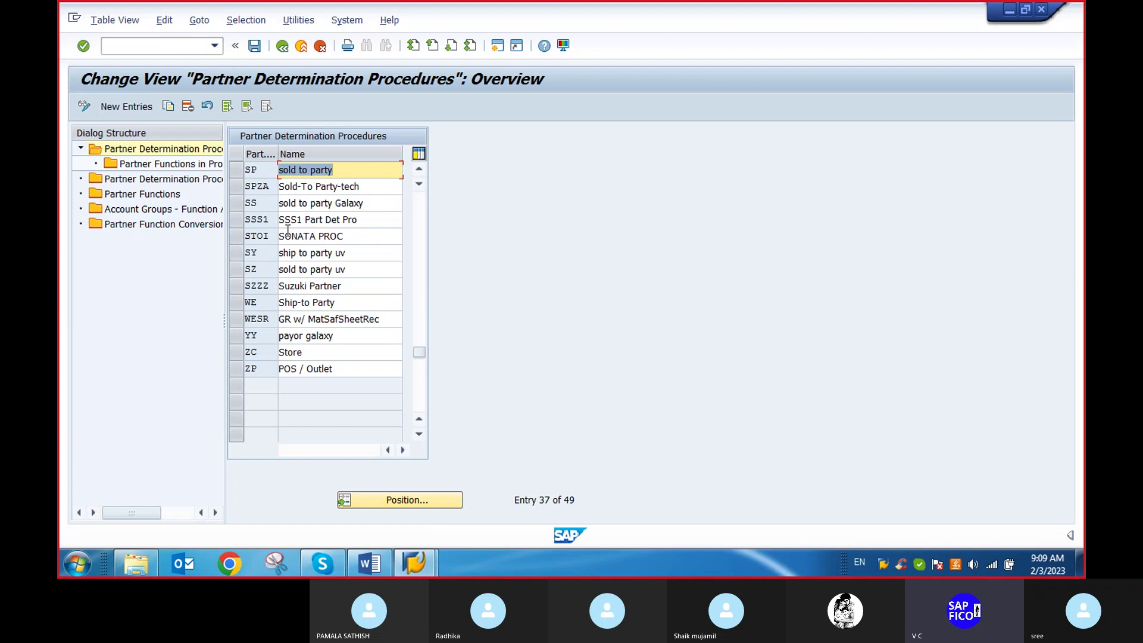
pyautogui.scroll(3, 288, 229)
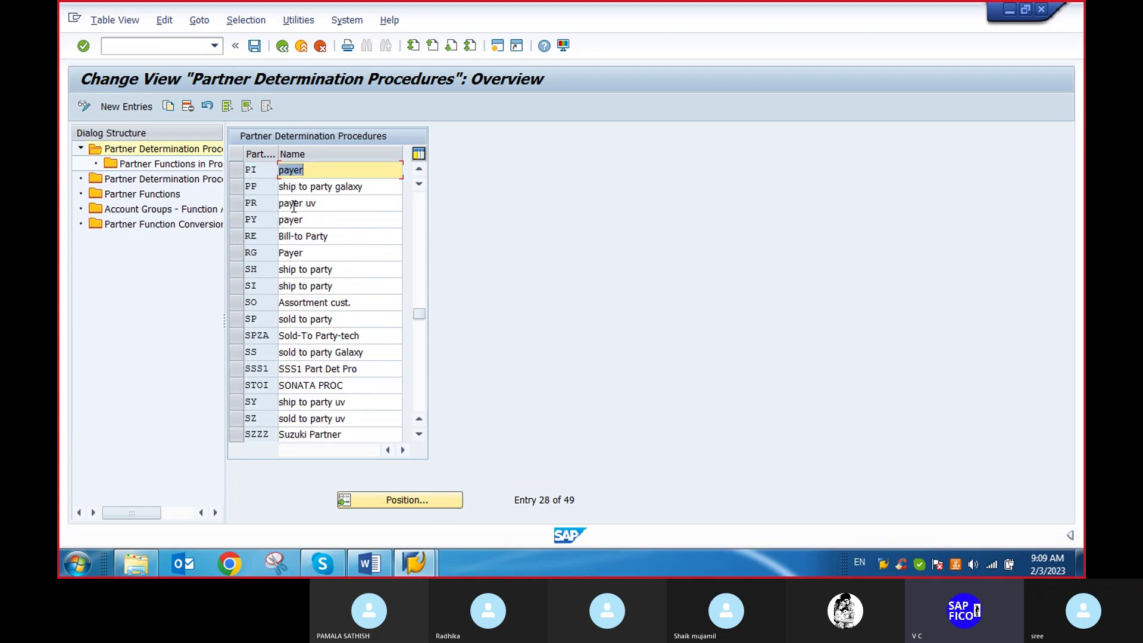
pyautogui.click(292, 220)
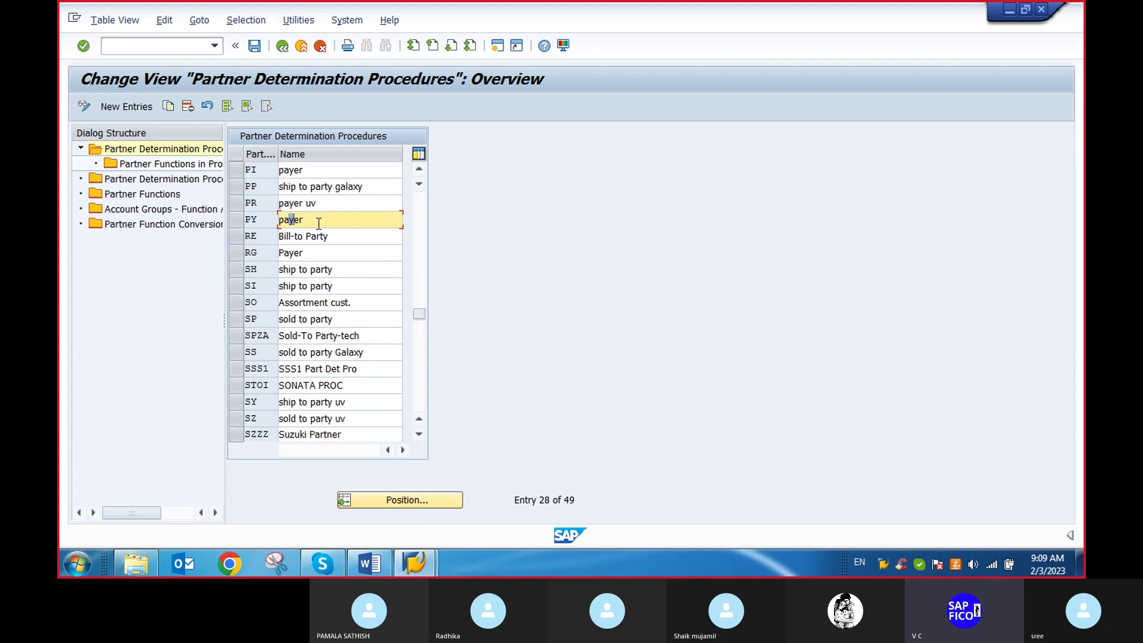
pyautogui.click(237, 219)
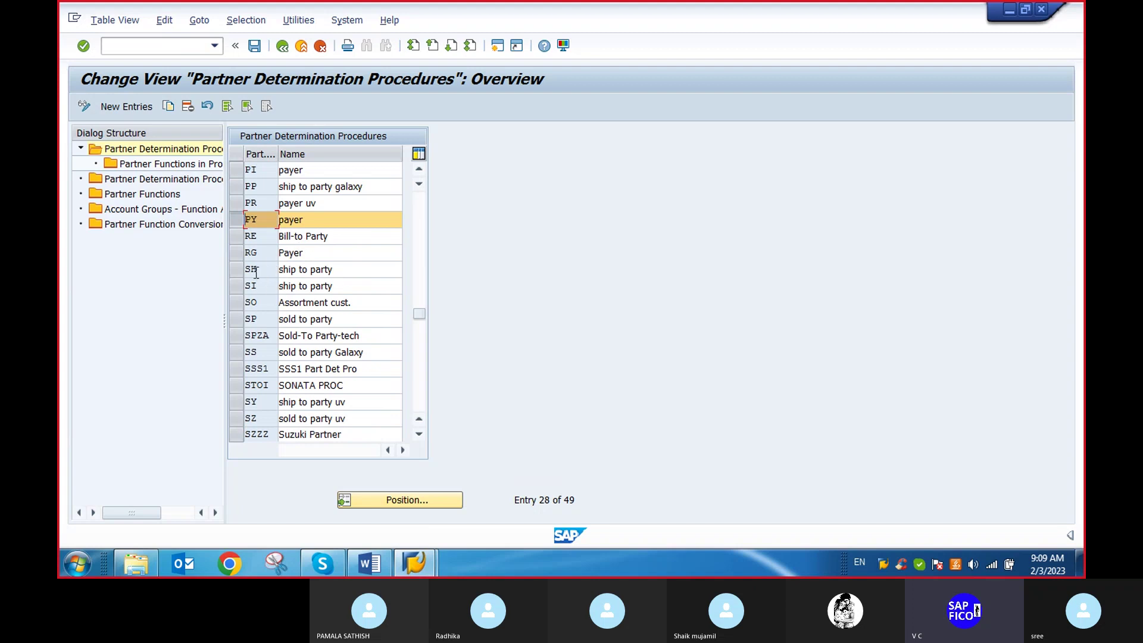
pyautogui.click(237, 270)
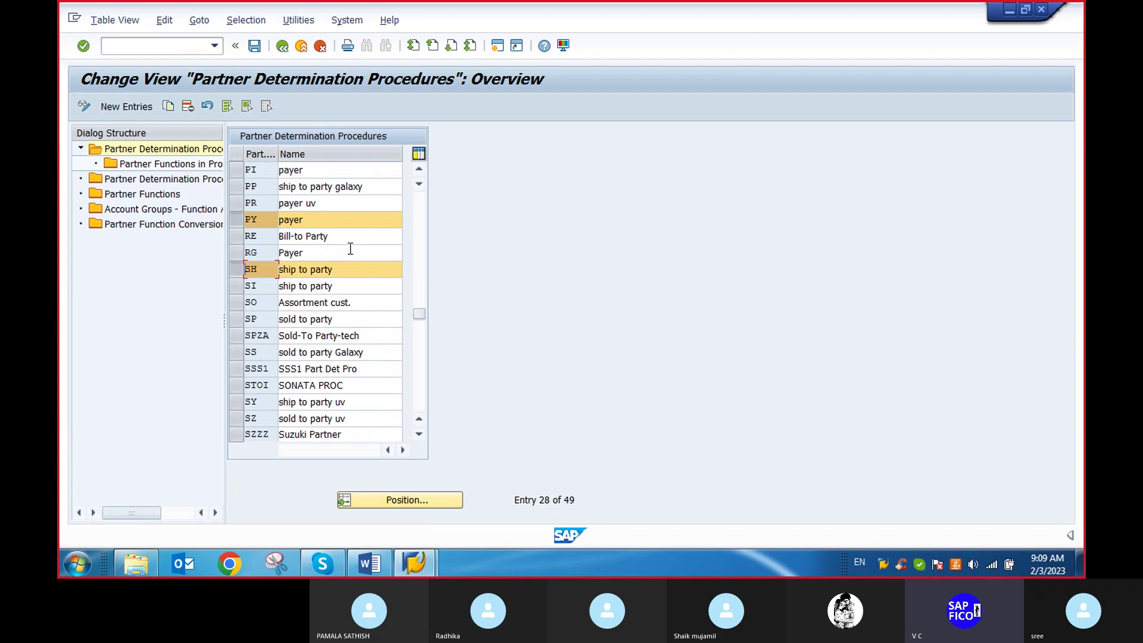
pyautogui.click(238, 222)
pyautogui.click(231, 270)
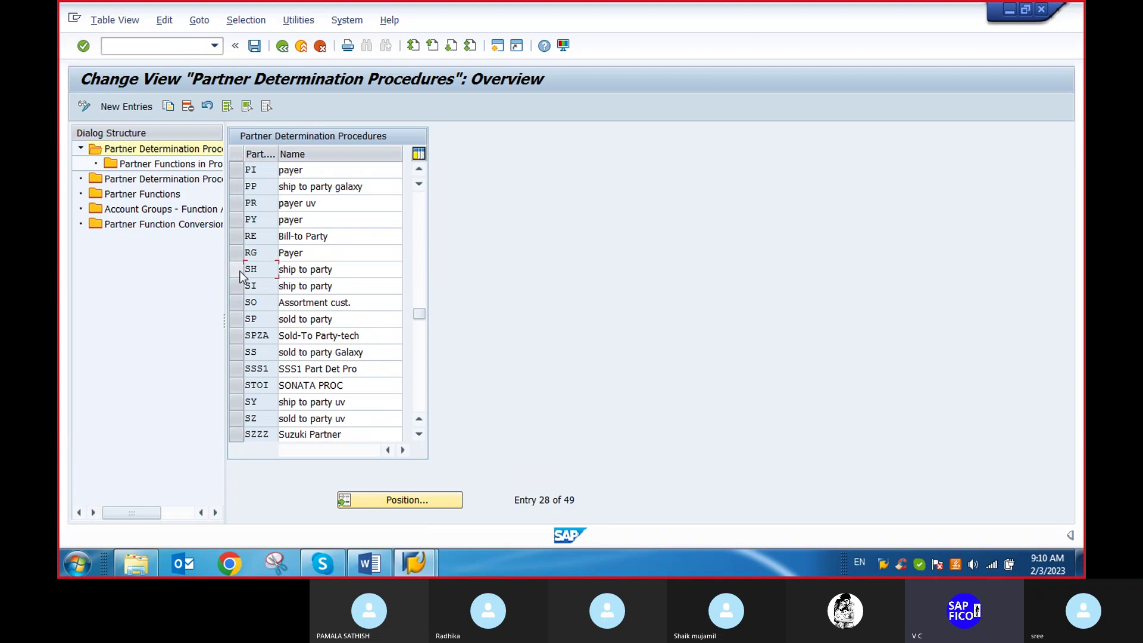
# Check the pricing procedure item in the Word checklist, then return to SAP and open transaction V/08.
pyautogui.click(371, 564)
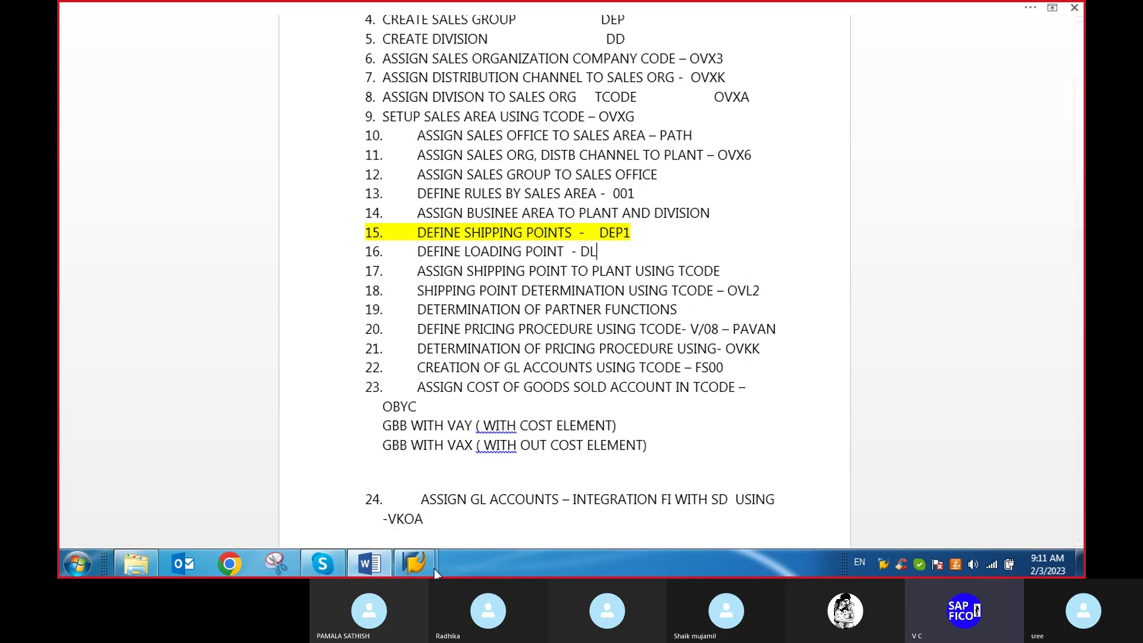
pyautogui.moveTo(415, 562)
pyautogui.click(513, 484)
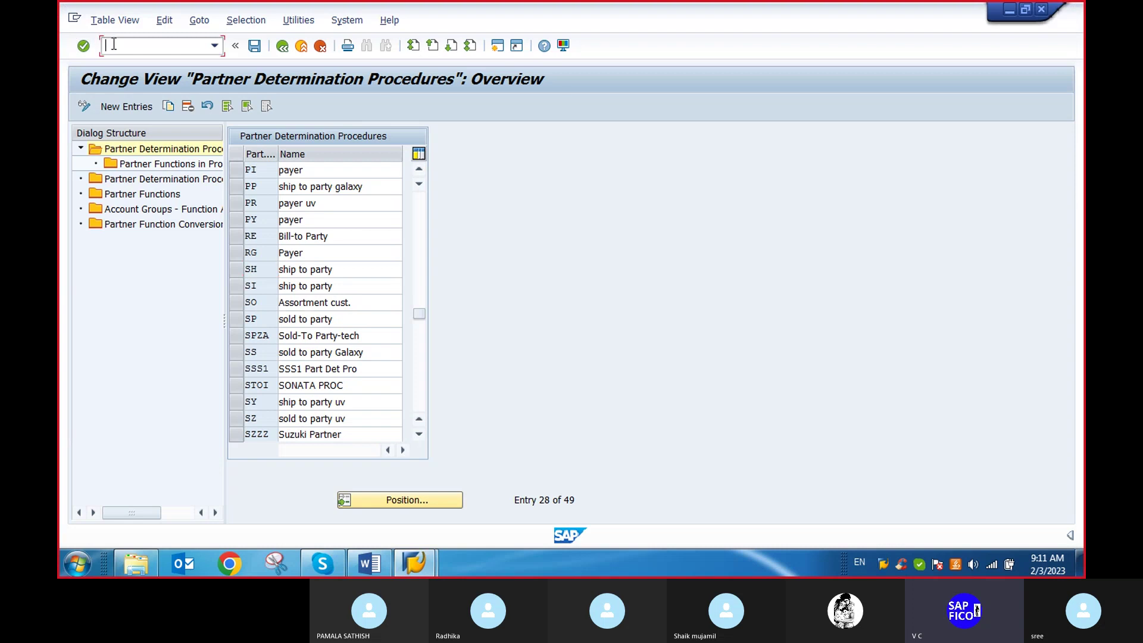
pyautogui.click(113, 44)
pyautogui.write('/n')
pyautogui.press('Return')
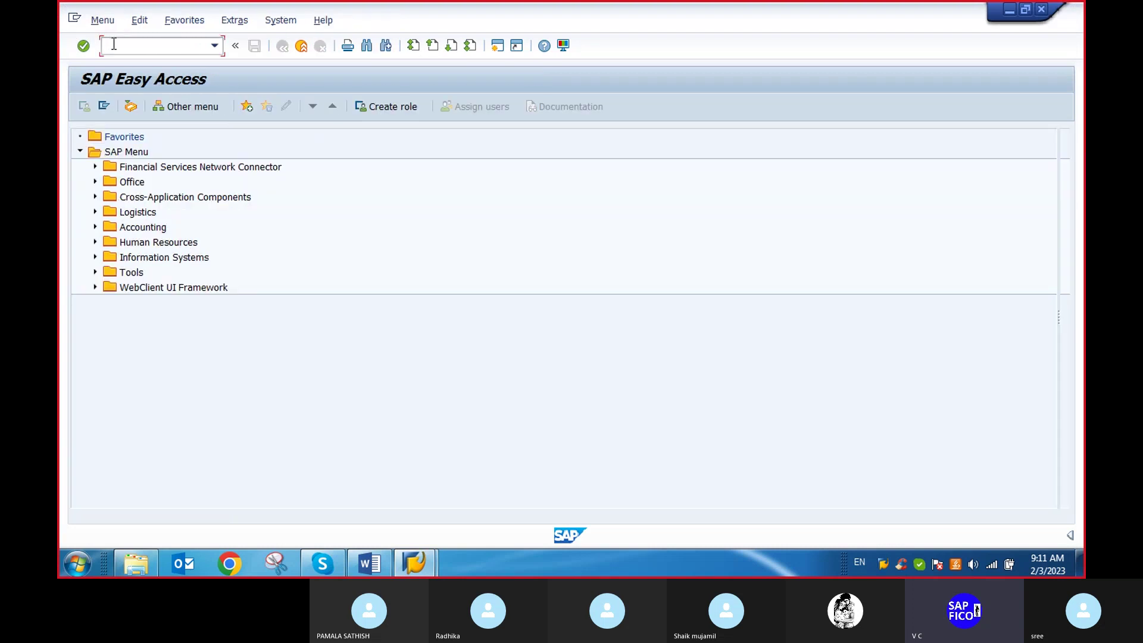
pyautogui.write('V/08')
pyautogui.press('Return')
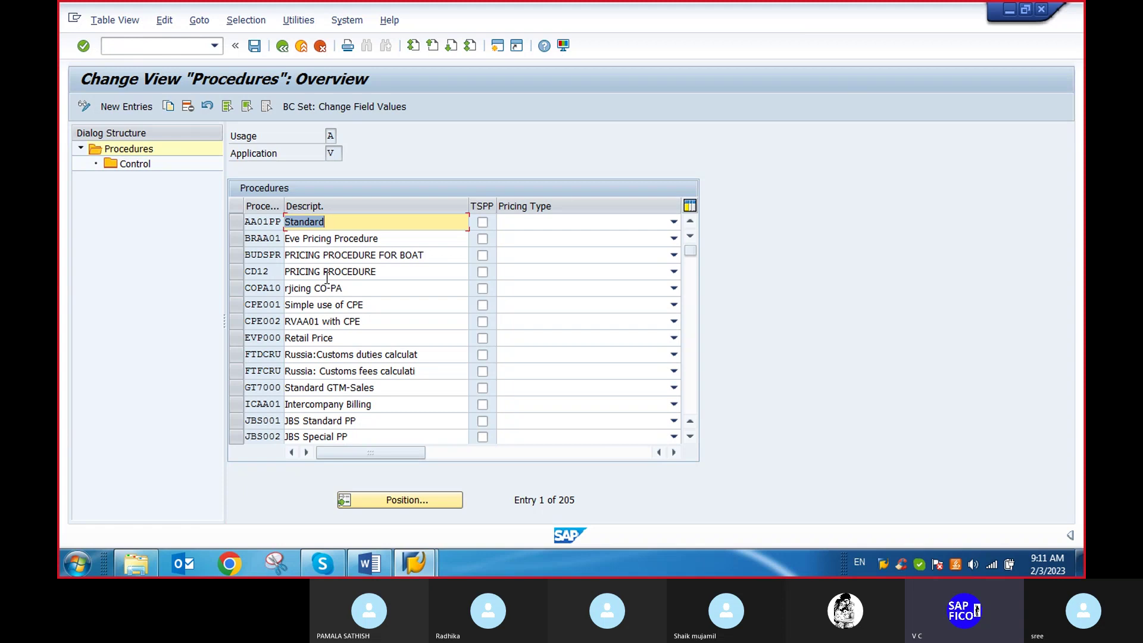
# Copy the standard pricing procedure RVAA01 as DEPAN, including all its dependent entries.
pyautogui.click(406, 499)
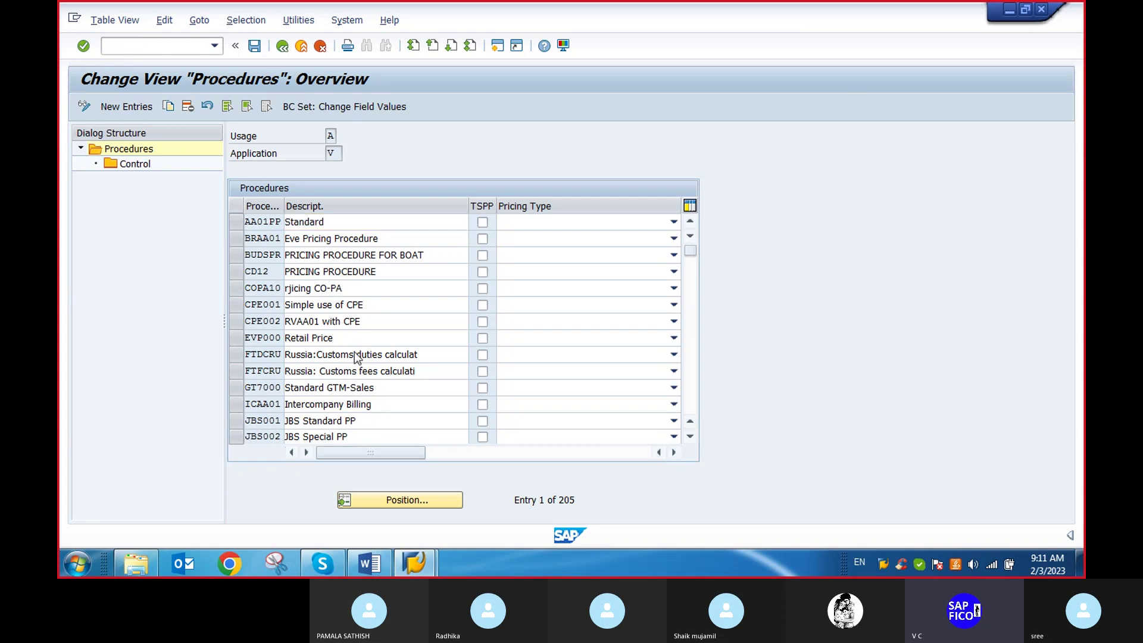
pyautogui.scroll(-5, 357, 357)
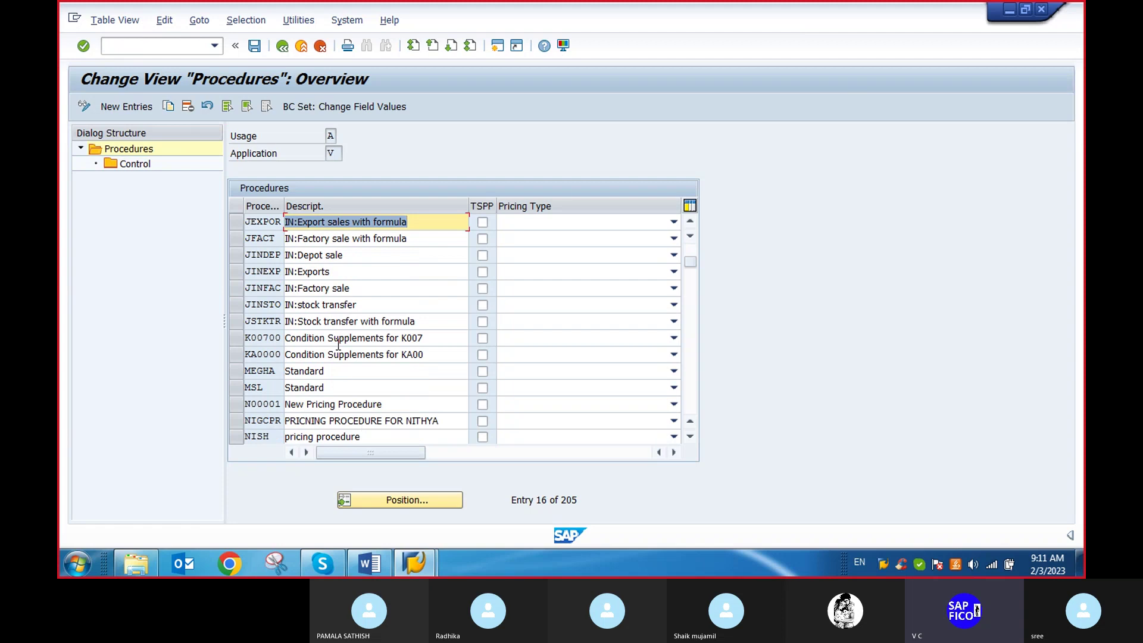
pyautogui.scroll(-2, 378, 302)
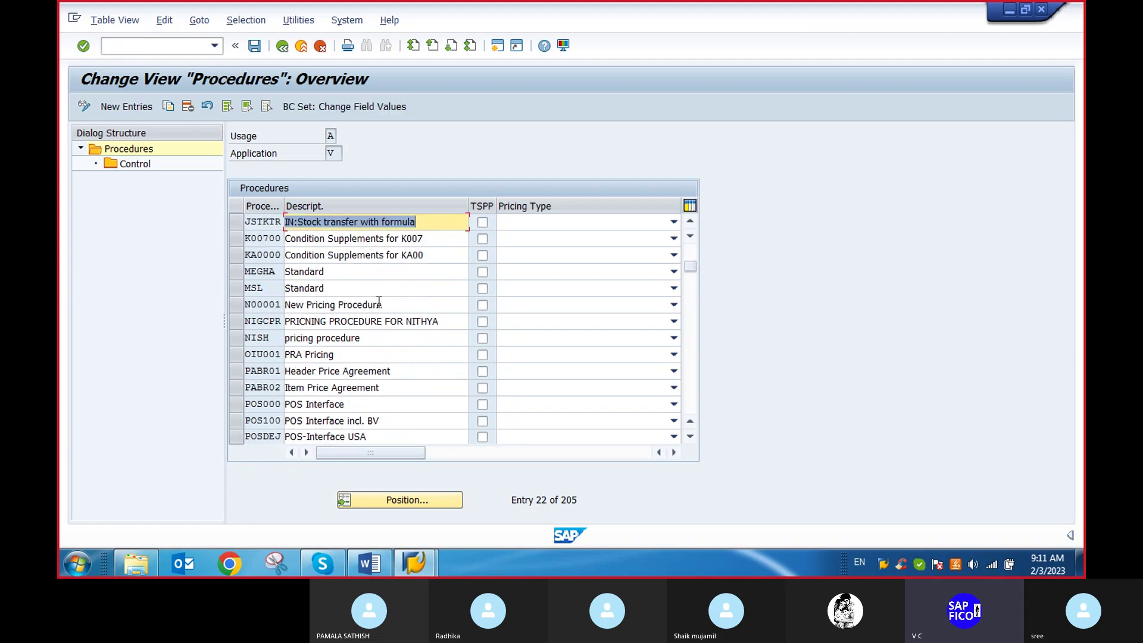
pyautogui.scroll(-2, 379, 302)
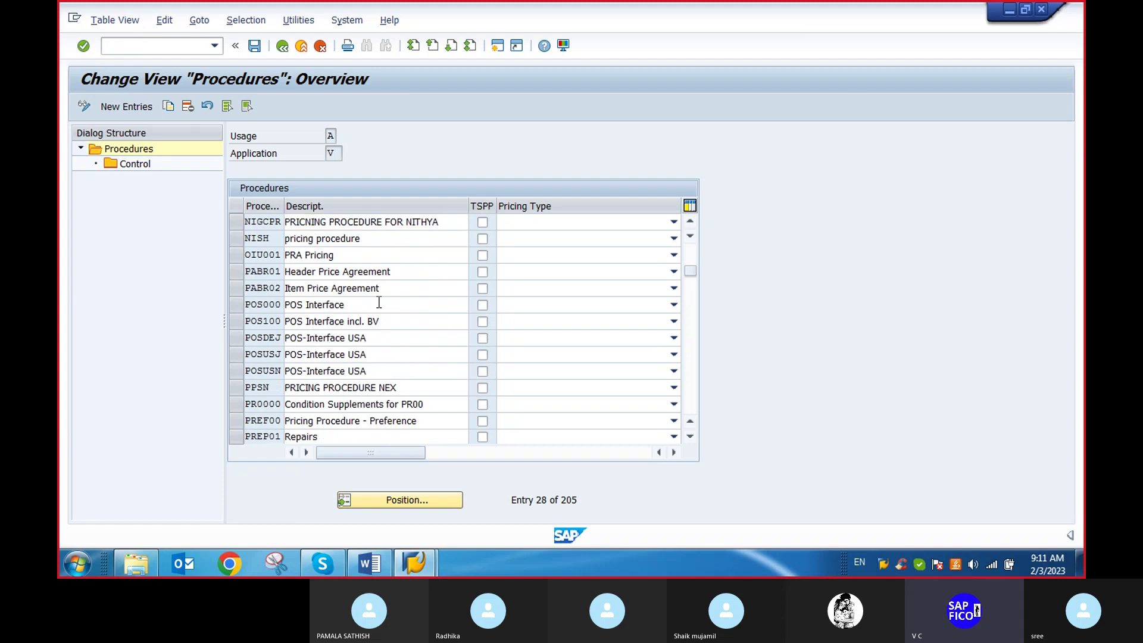
pyautogui.scroll(-3, 379, 303)
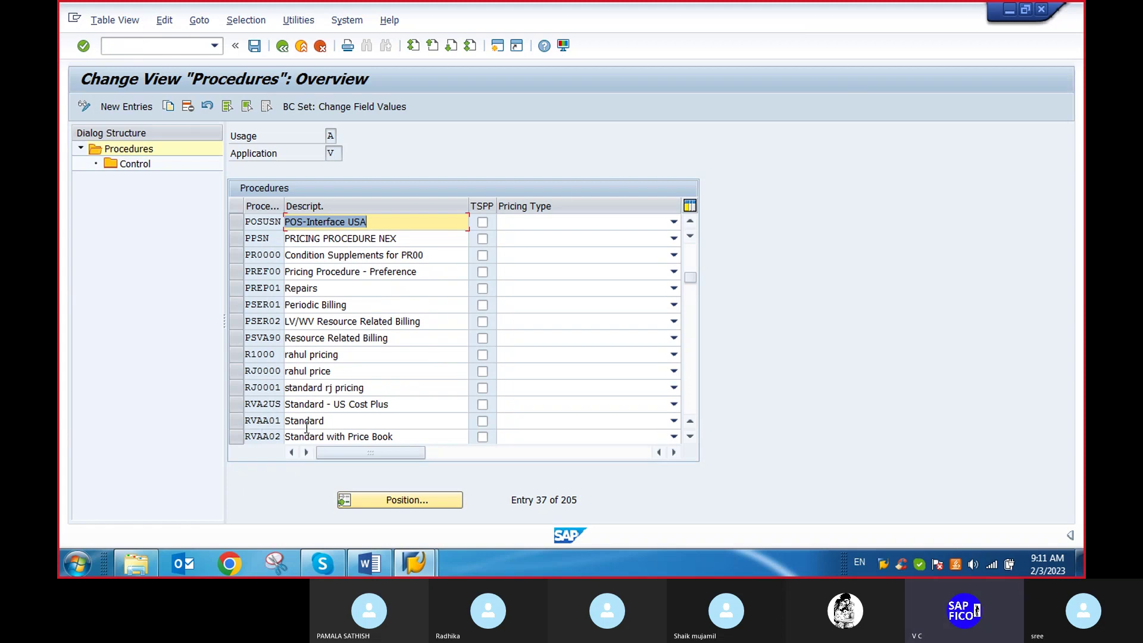
pyautogui.scroll(-1, 310, 411)
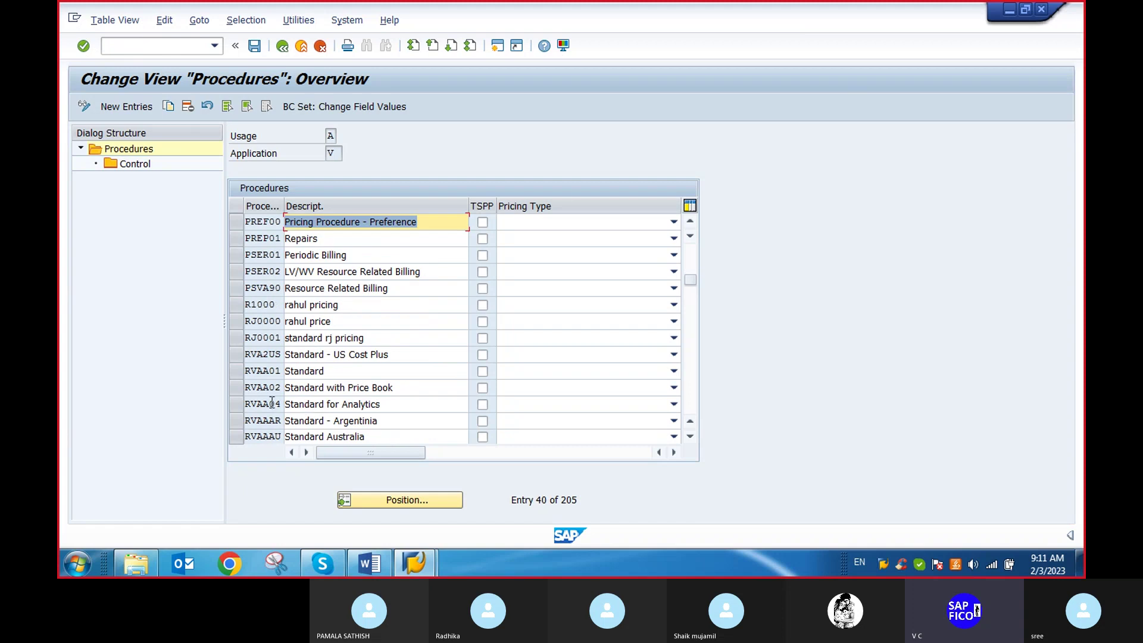
pyautogui.click(234, 369)
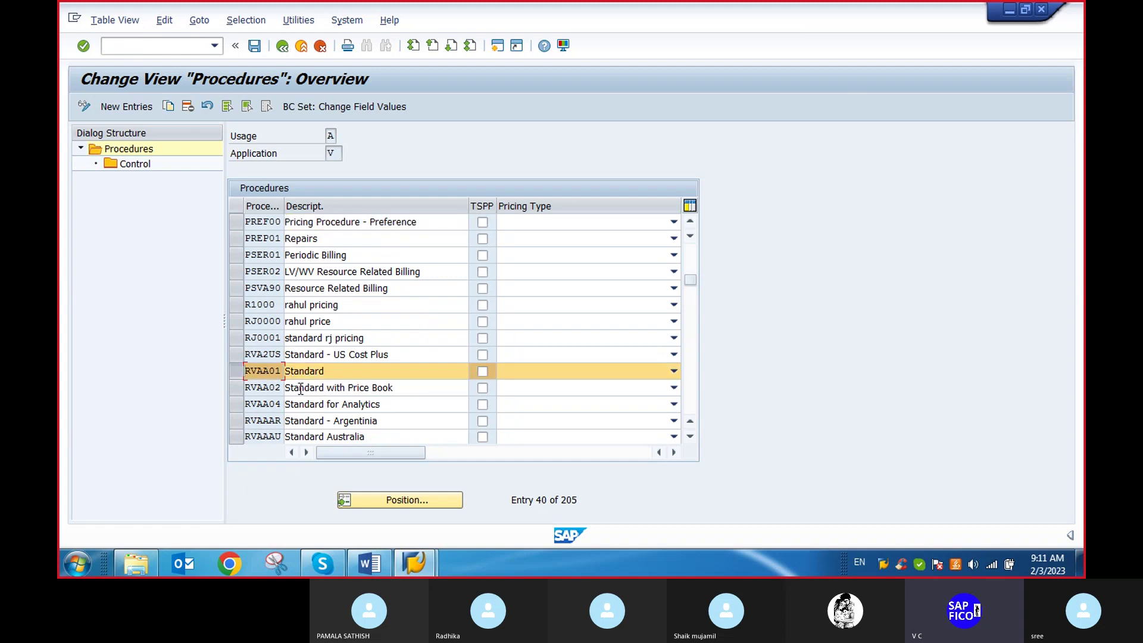
pyautogui.click(166, 108)
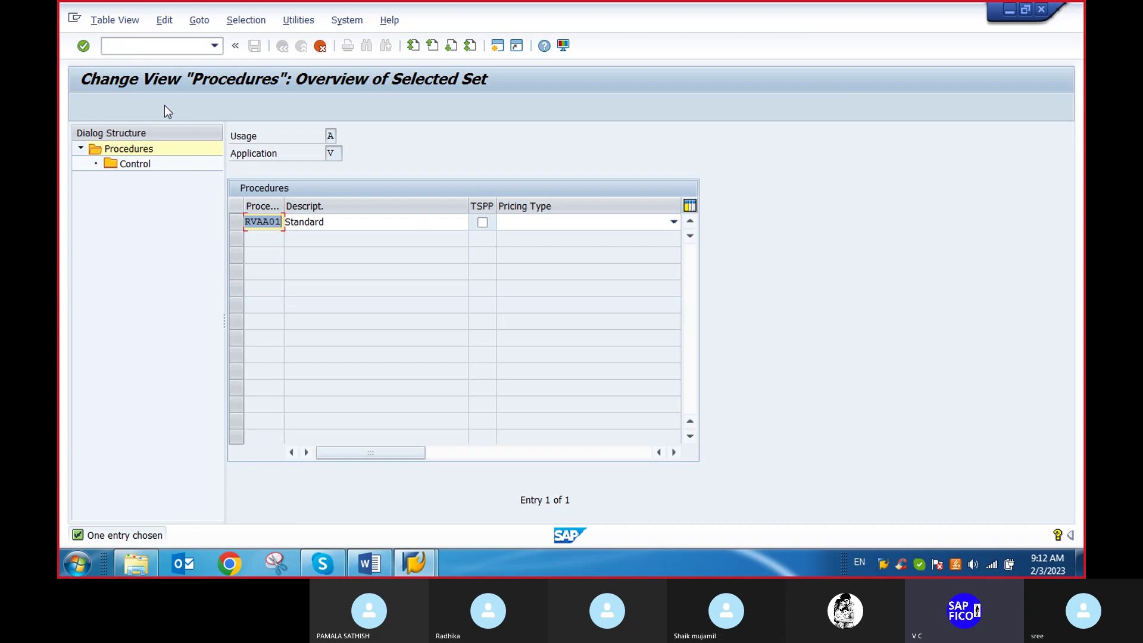
pyautogui.press('Delete')
pyautogui.write('DEP')
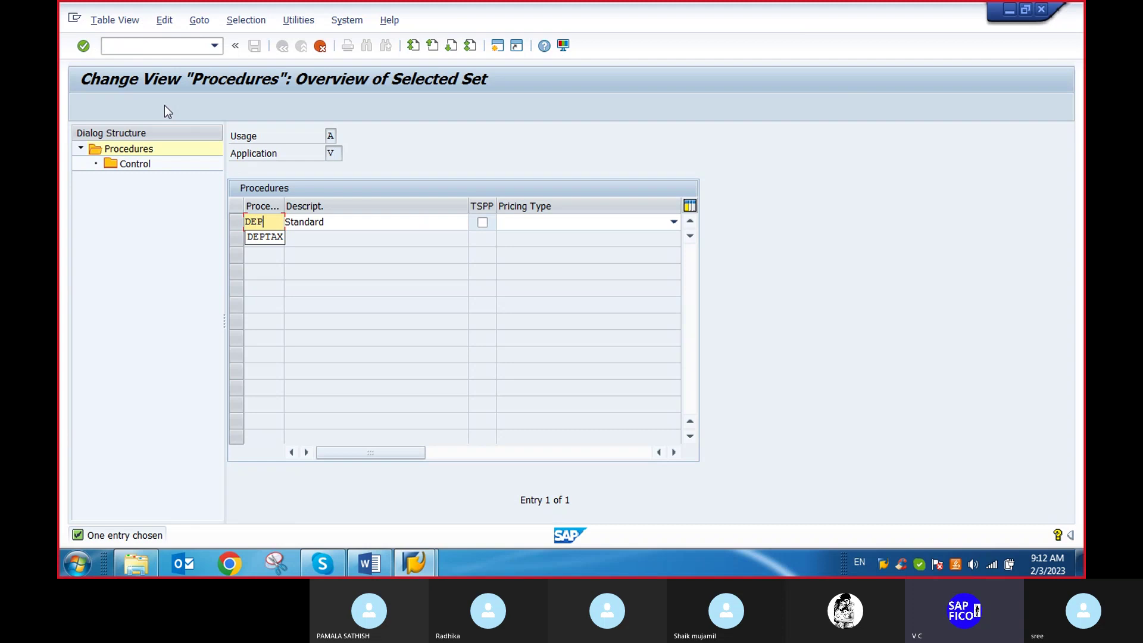
pyautogui.write('AN')
pyautogui.press('Return')
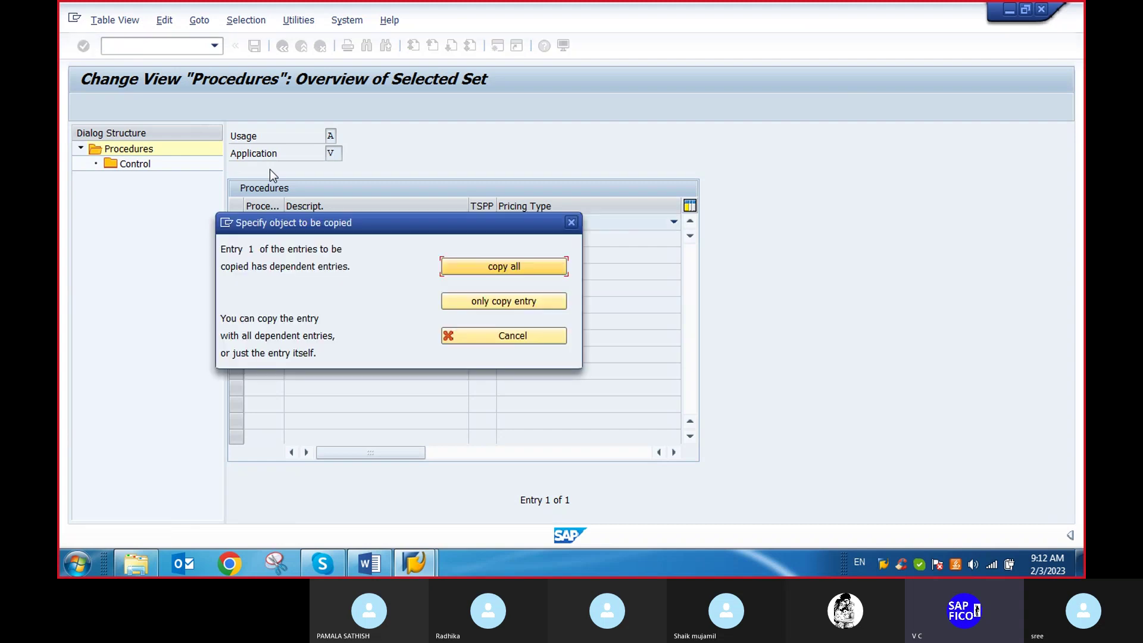
pyautogui.click(520, 266)
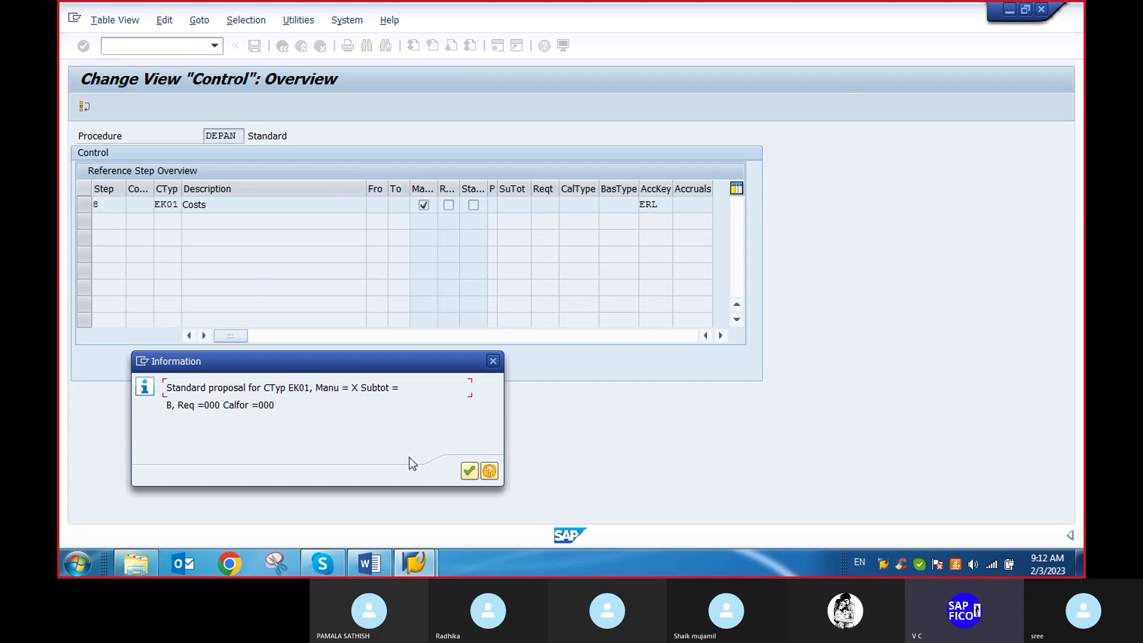
# Accept the messages for the copied control entries and save DEPAN in the fi-sd integration customizing request.
pyautogui.click(469, 470)
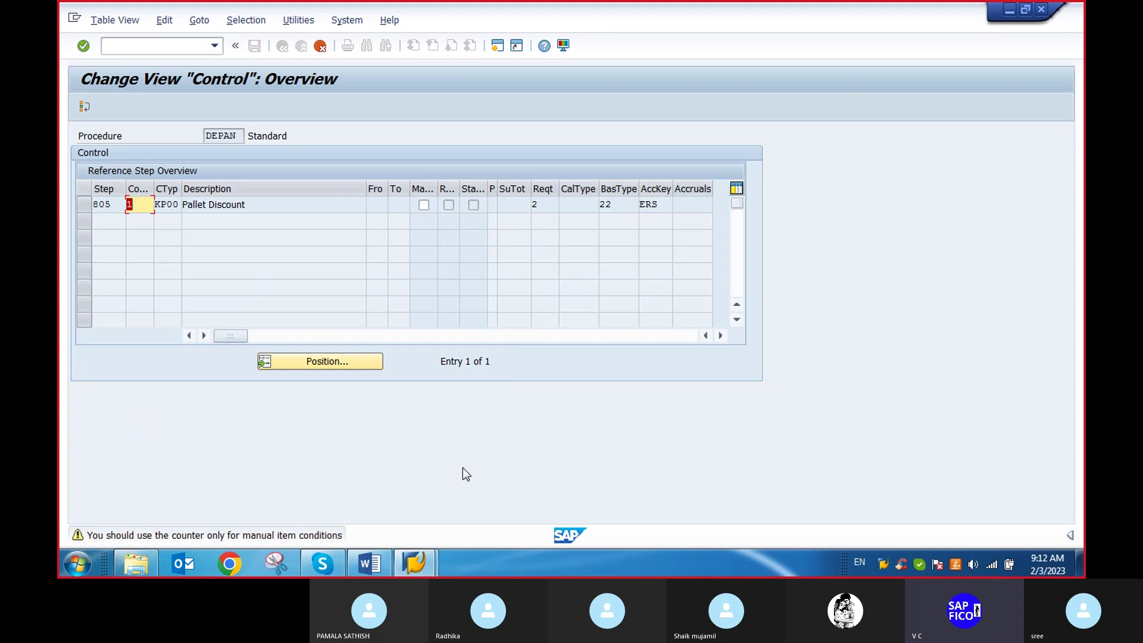
pyautogui.write('2')
pyautogui.press('Return')
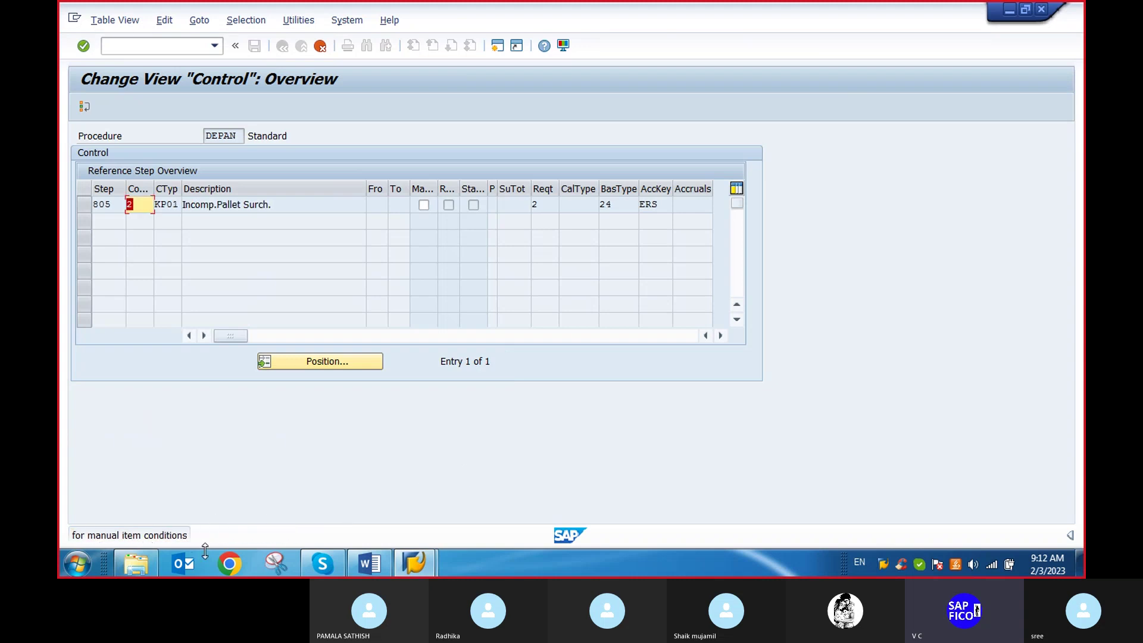
pyautogui.write('3')
pyautogui.press('Return')
pyautogui.write('4')
pyautogui.press('Return')
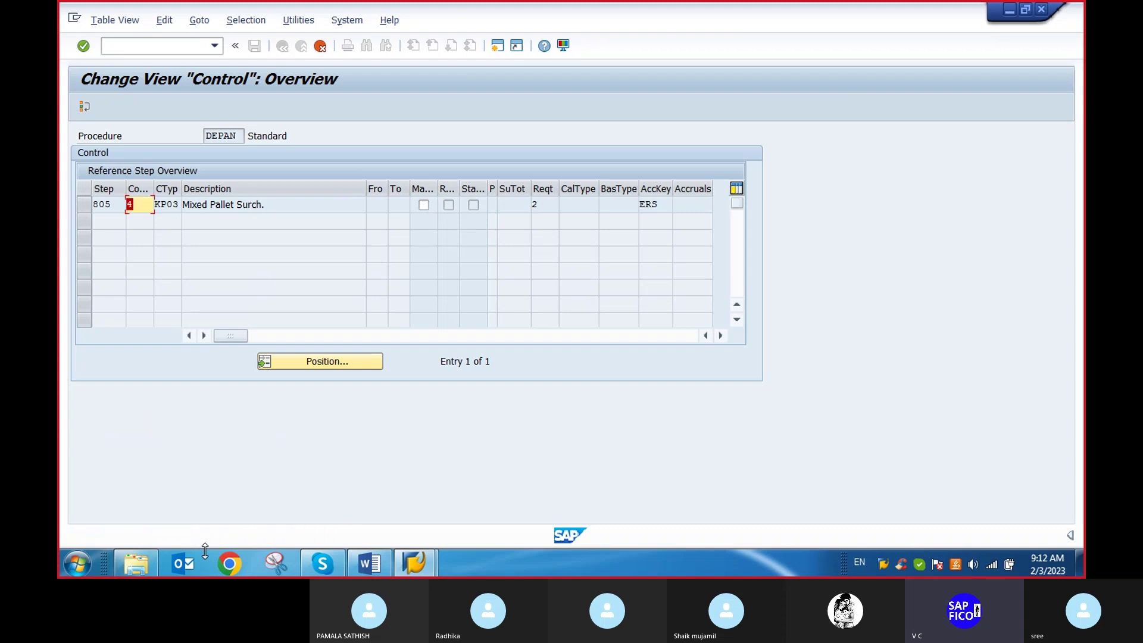
pyautogui.press('Return')
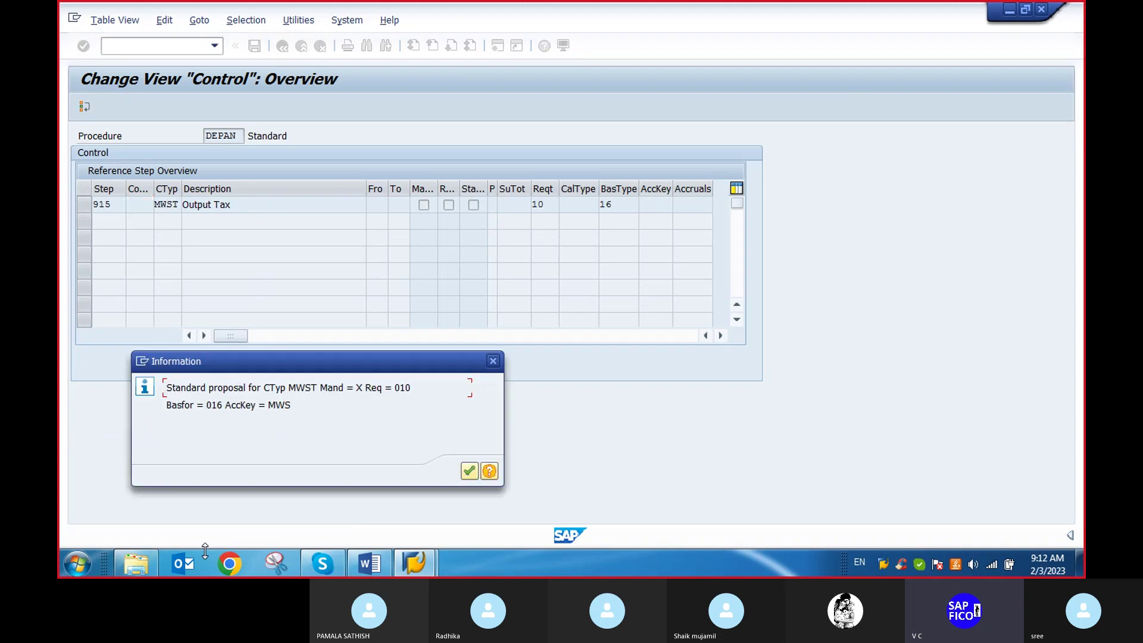
pyautogui.click(470, 471)
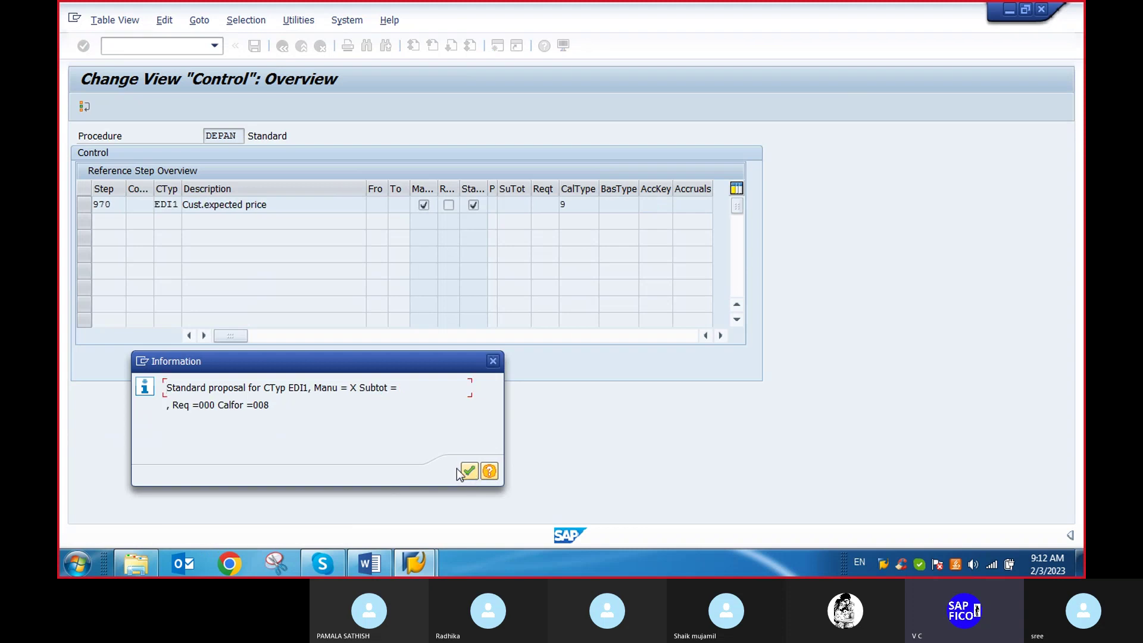
pyautogui.click(469, 467)
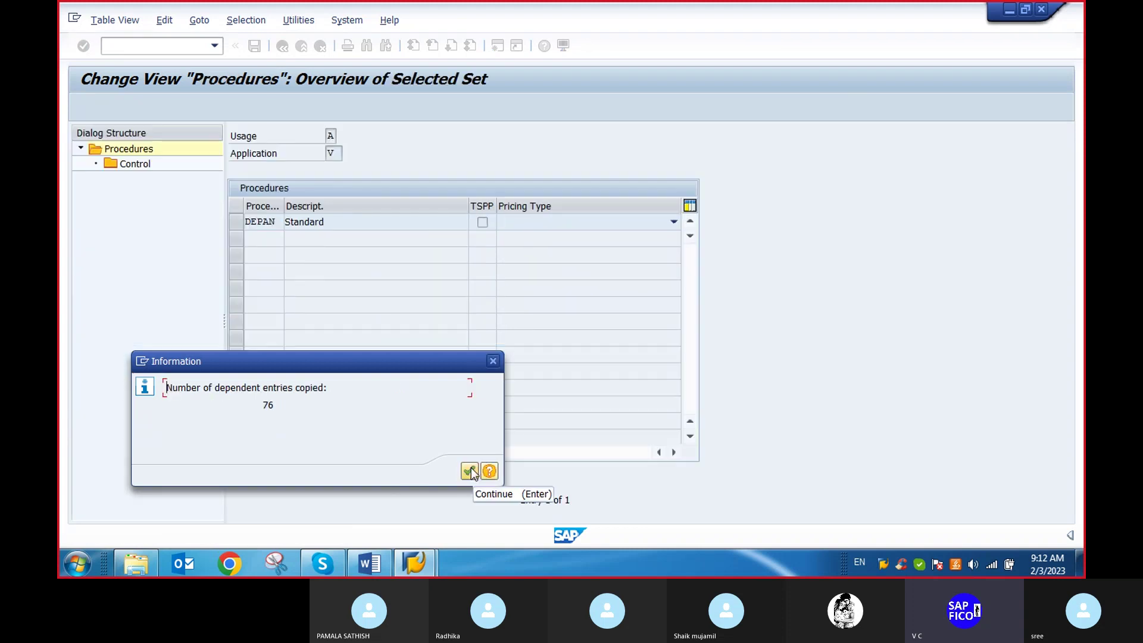
pyautogui.click(472, 468)
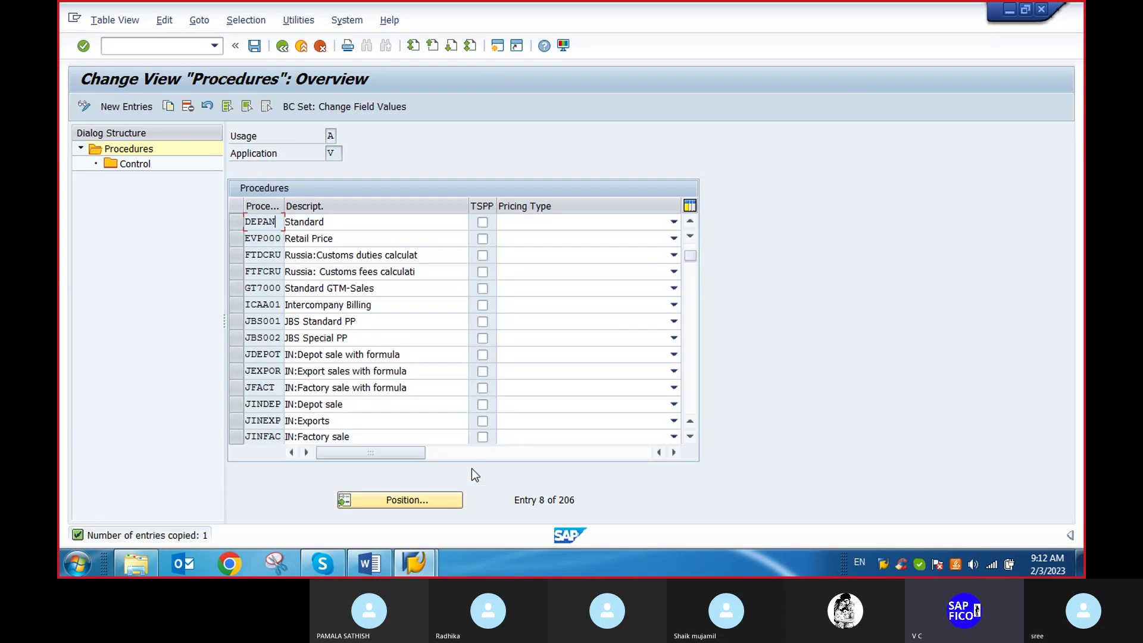
pyautogui.click(255, 46)
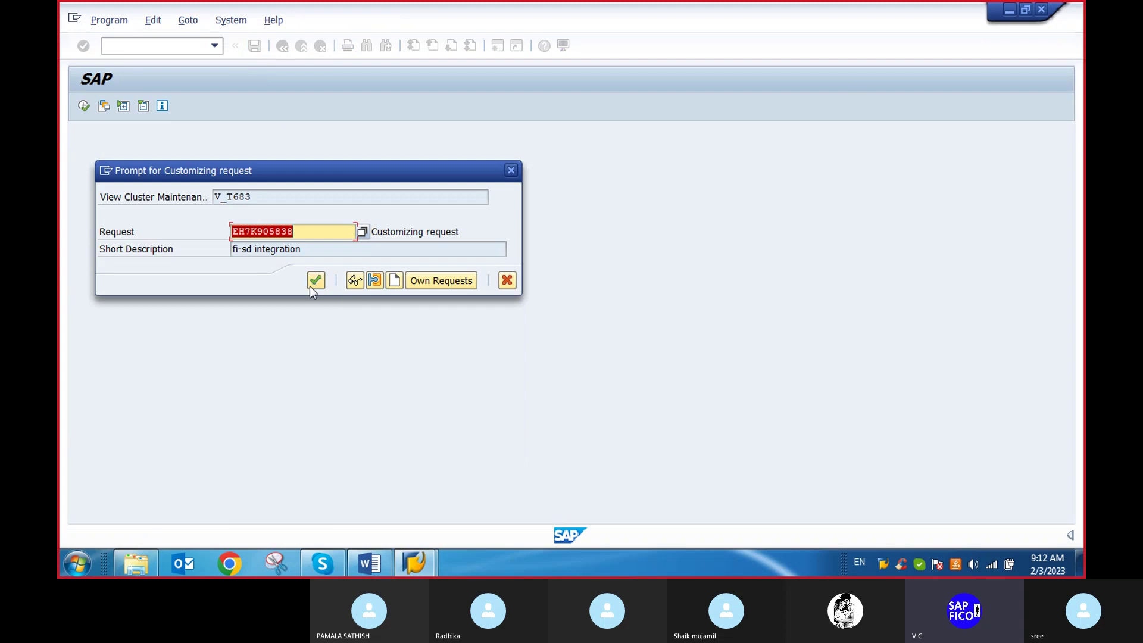
pyautogui.click(311, 284)
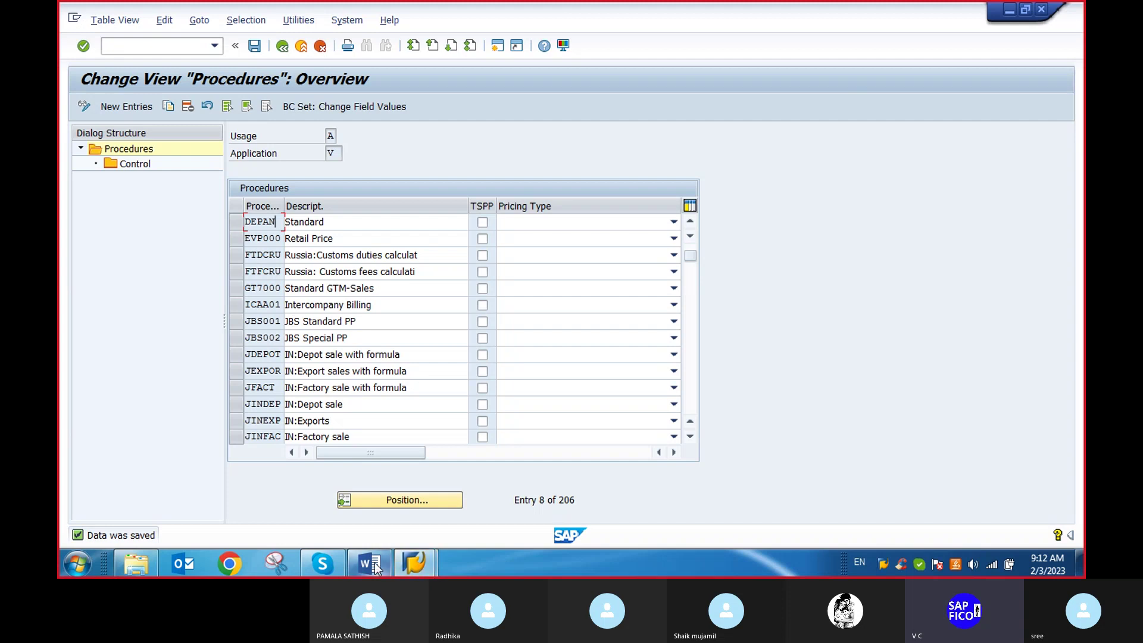
# Switch to the Word integration checklist and replace the pricing procedure name in item 20 with DEPAN.
pyautogui.moveTo(376, 568)
pyautogui.click(420, 468)
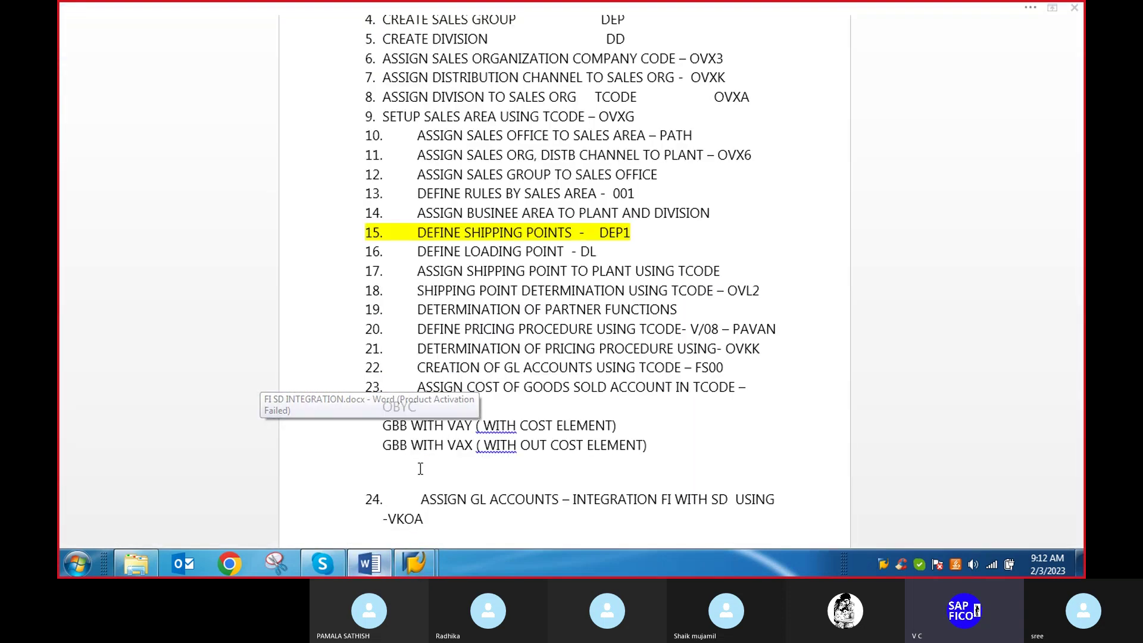
pyautogui.click(785, 328)
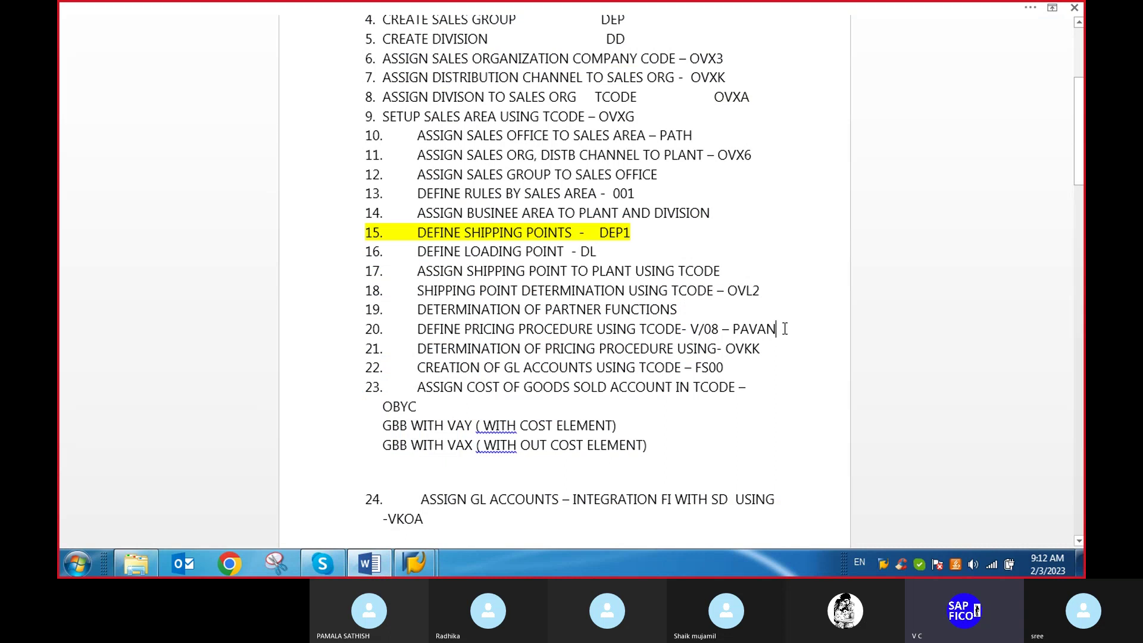
pyautogui.press('BackSpace')
pyautogui.press('BackSpace')
pyautogui.press('BackSpace')
pyautogui.press('BackSpace')
pyautogui.press('BackSpace')
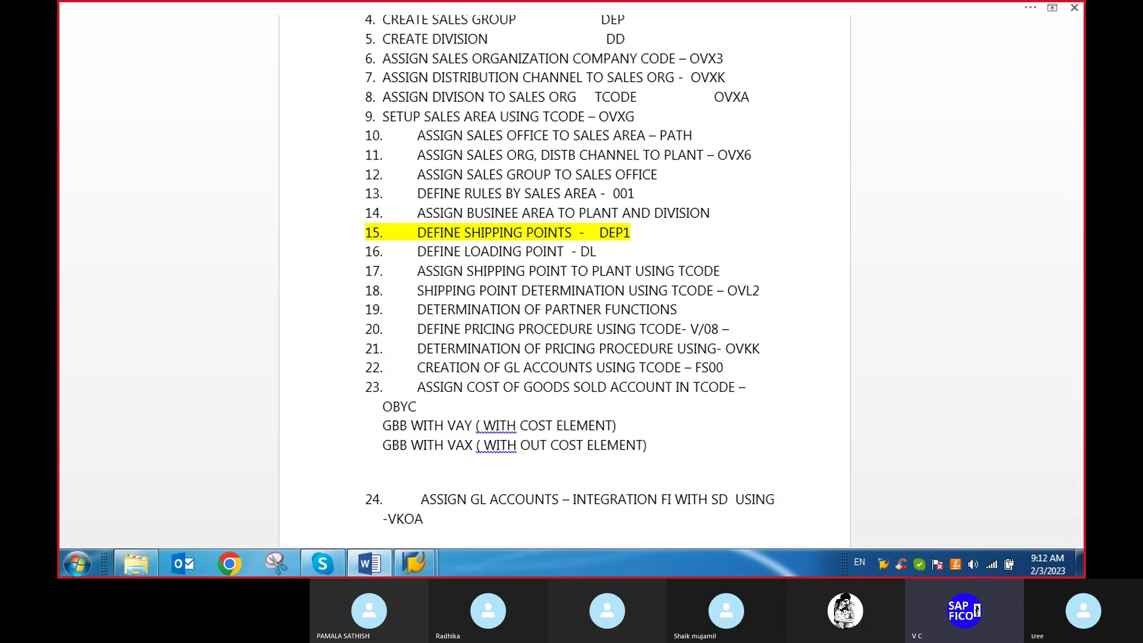
pyautogui.write('DEPAN')
# Return to SAP, open the control data of pricing procedure DEPAN and look through its reference steps.
pyautogui.moveTo(416, 562)
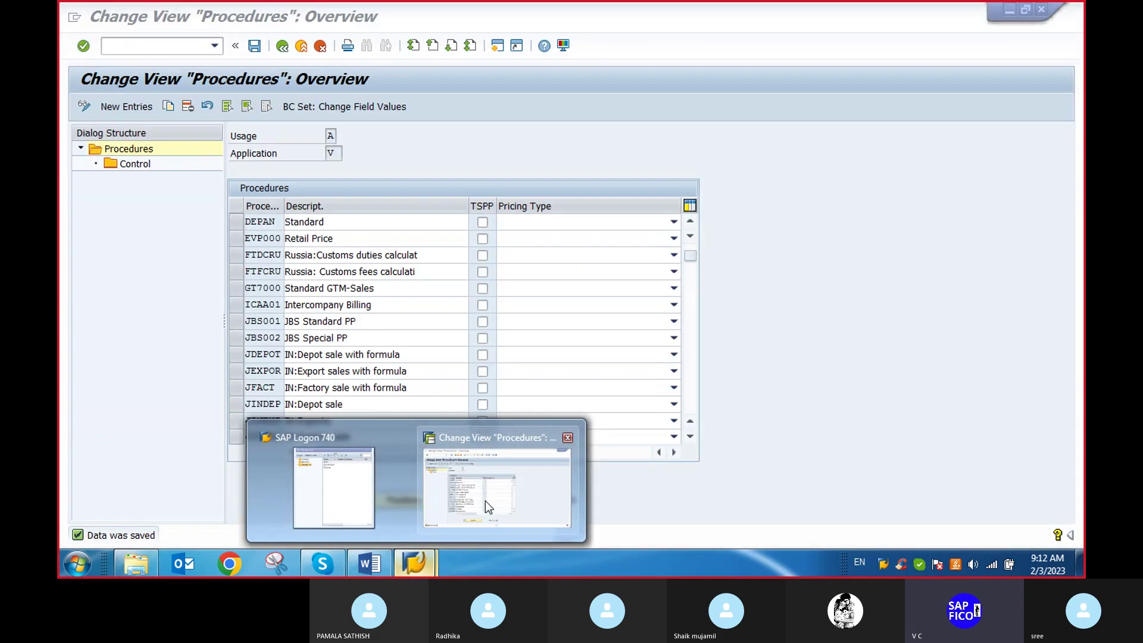
pyautogui.click(485, 502)
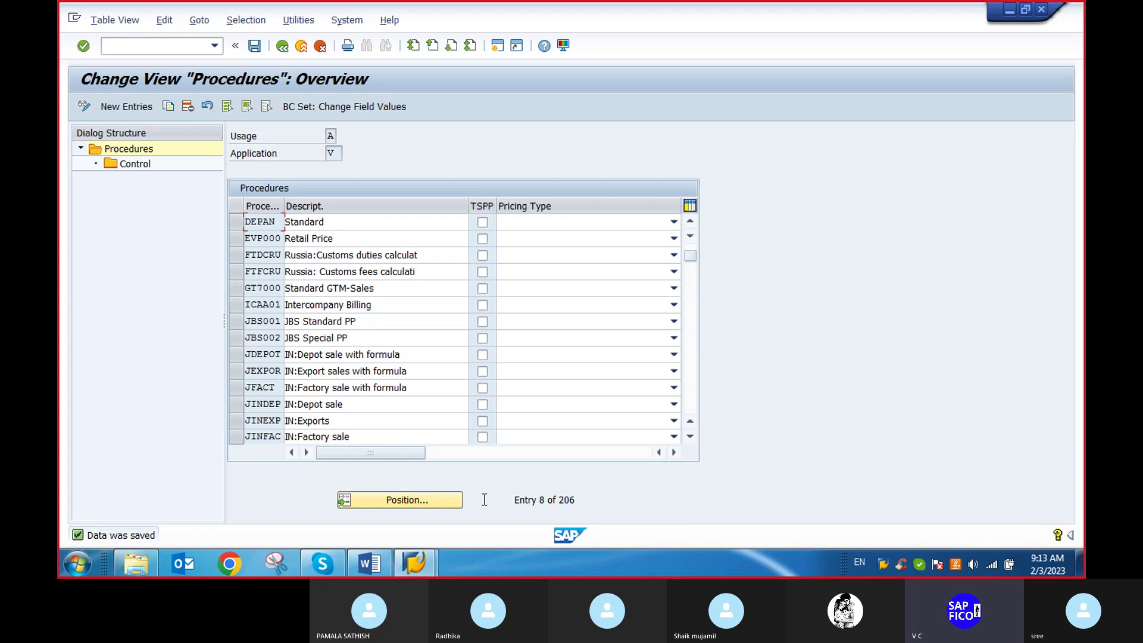
pyautogui.click(234, 225)
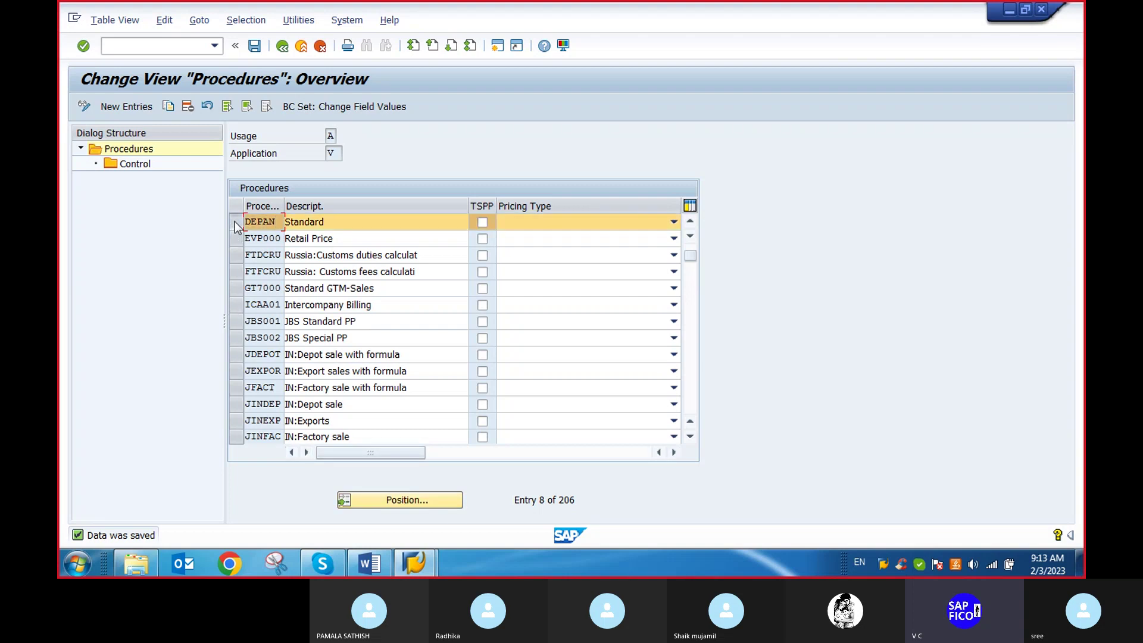
pyautogui.click(133, 164)
pyautogui.doubleClick(136, 163)
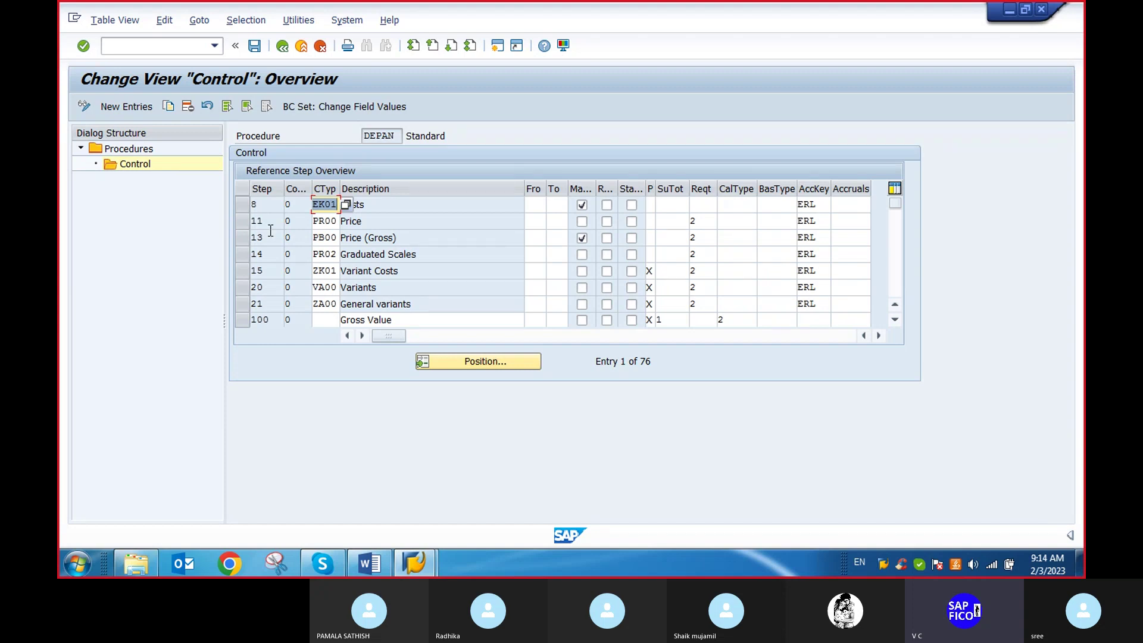
pyautogui.scroll(-2, 270, 231)
pyautogui.scroll(-4, 272, 231)
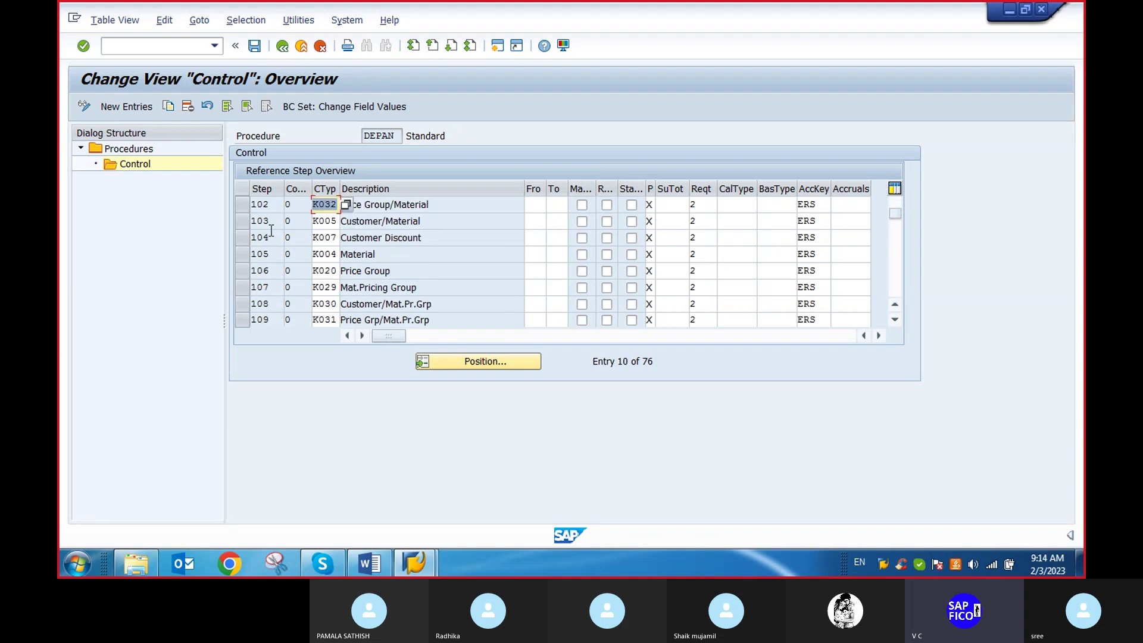
pyautogui.scroll(-1, 272, 231)
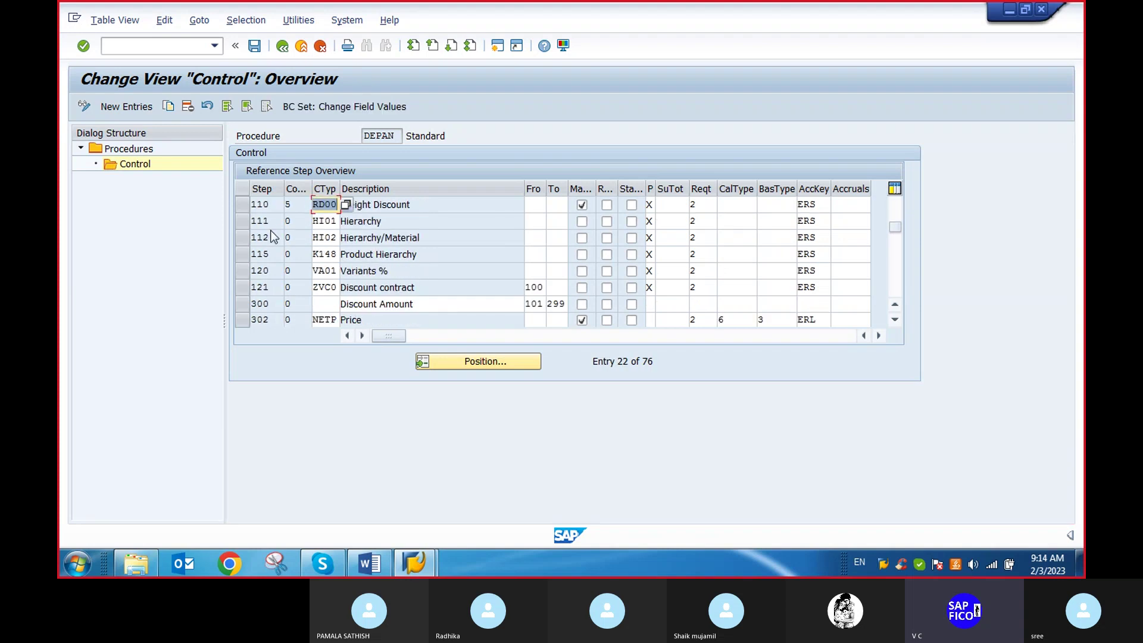
pyautogui.scroll(5, 272, 231)
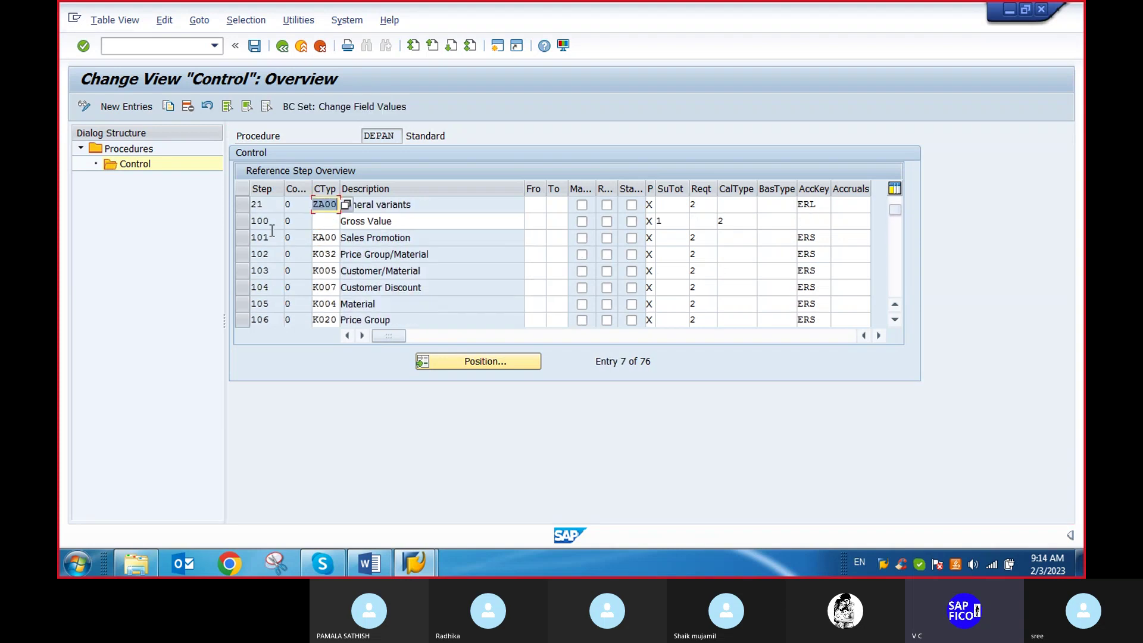
pyautogui.scroll(2, 272, 231)
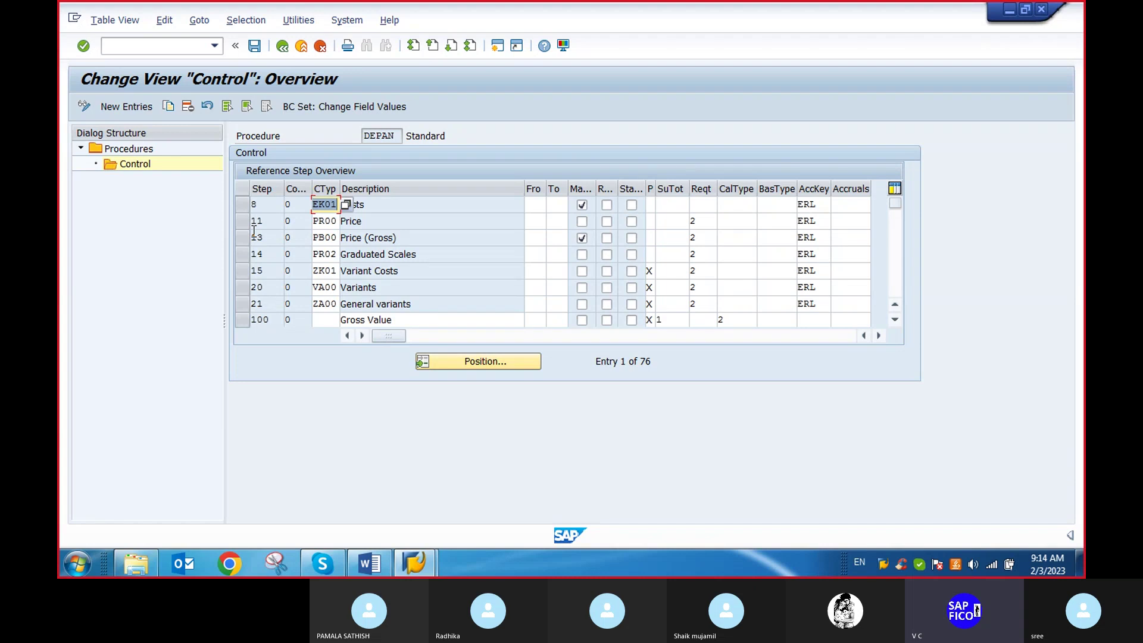
# Select all control entries of DEPAN, excluding step 11 Price and step 100 Gross Value from the selection.
pyautogui.rightClick(239, 202)
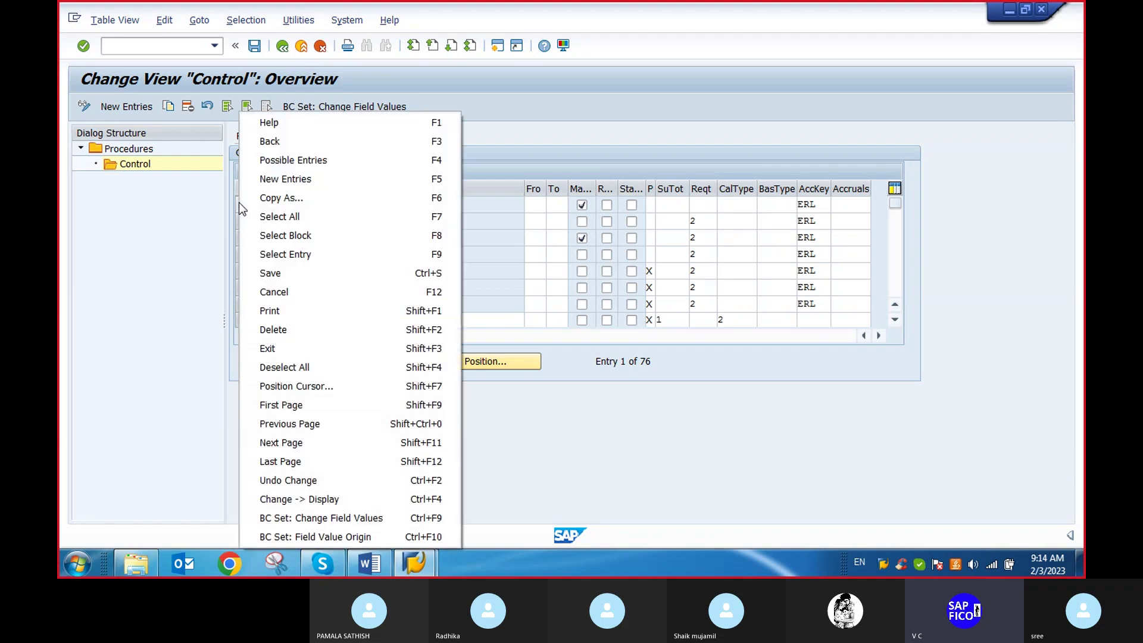
pyautogui.click(274, 217)
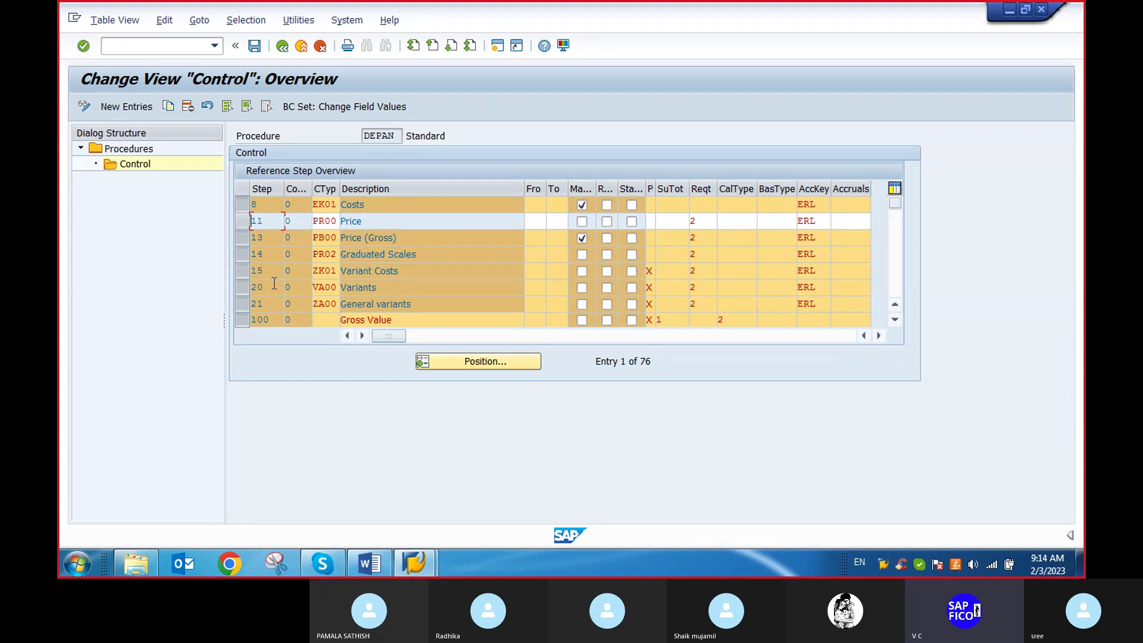
pyautogui.click(243, 319)
# Look through the selected discount and price entries from step 101 to 399 for the ones to keep.
pyautogui.scroll(-3, 284, 286)
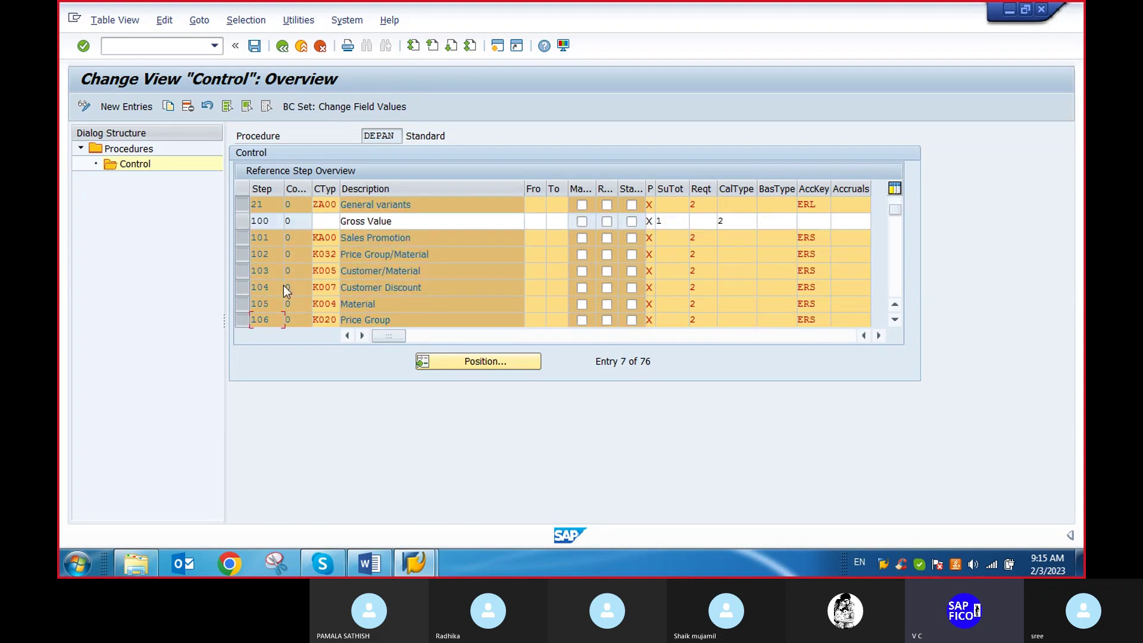
pyautogui.scroll(2, 284, 286)
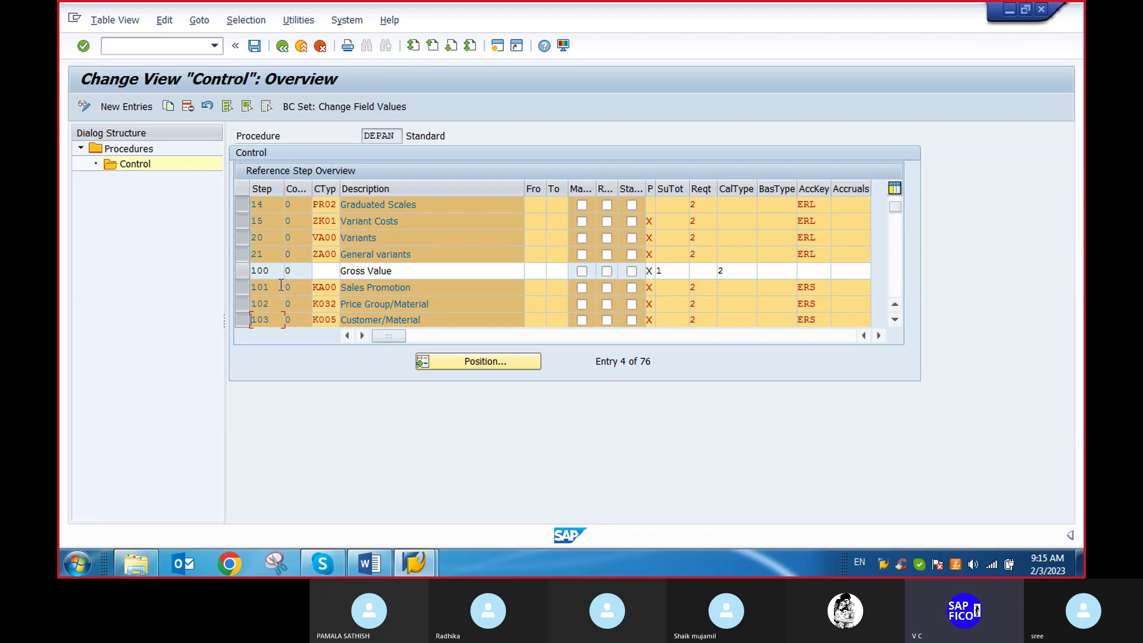
pyautogui.scroll(-1, 281, 286)
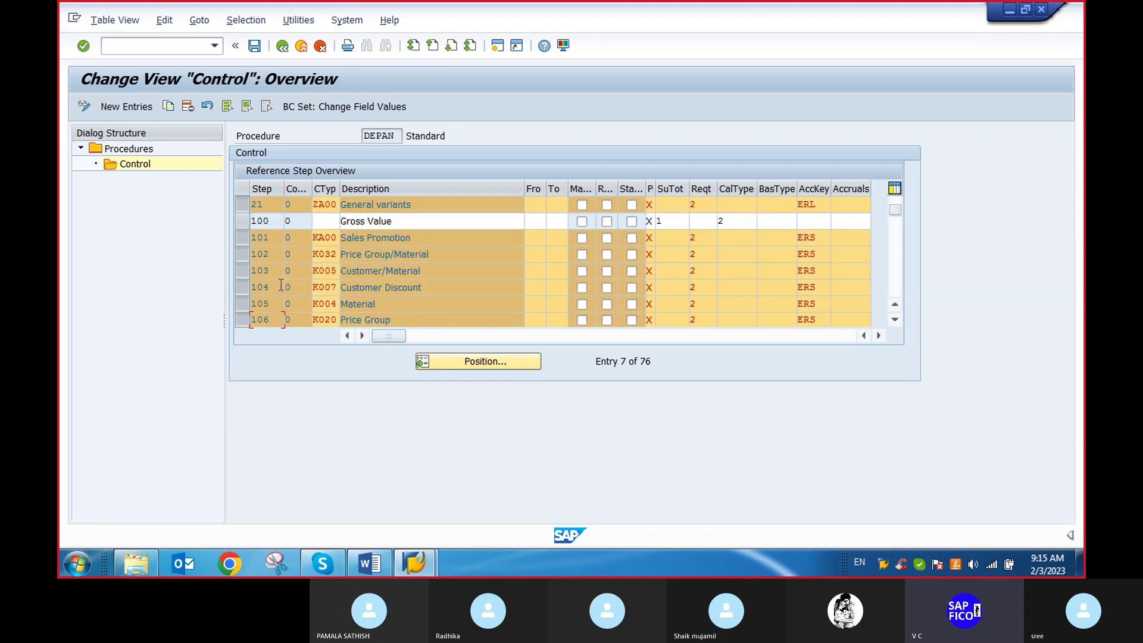
pyautogui.scroll(-1, 281, 286)
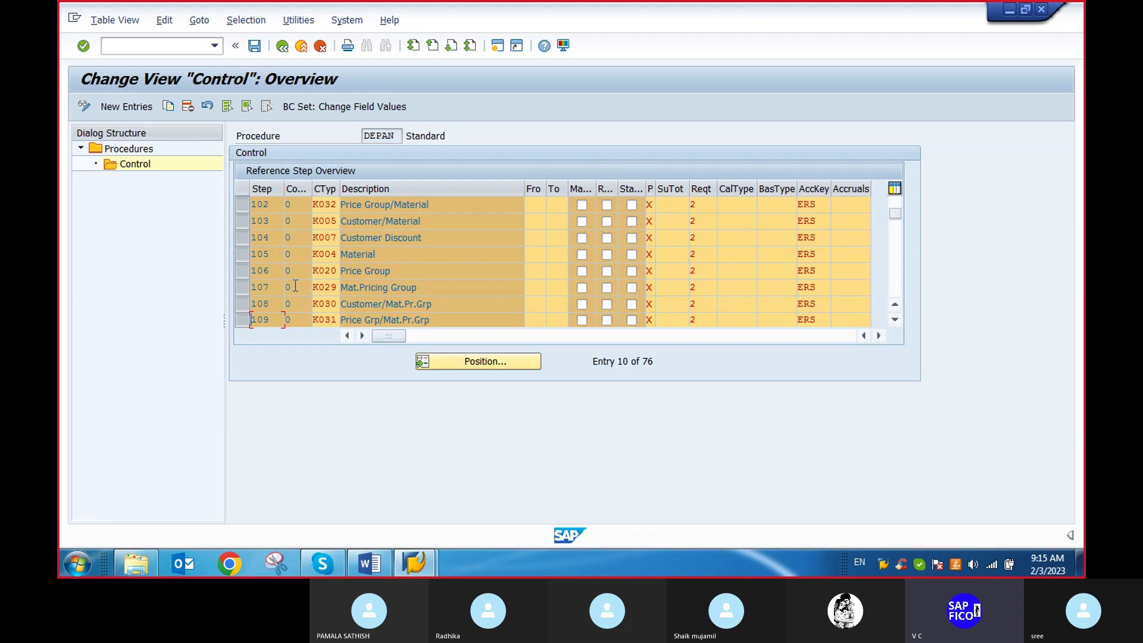
pyautogui.scroll(-1, 296, 286)
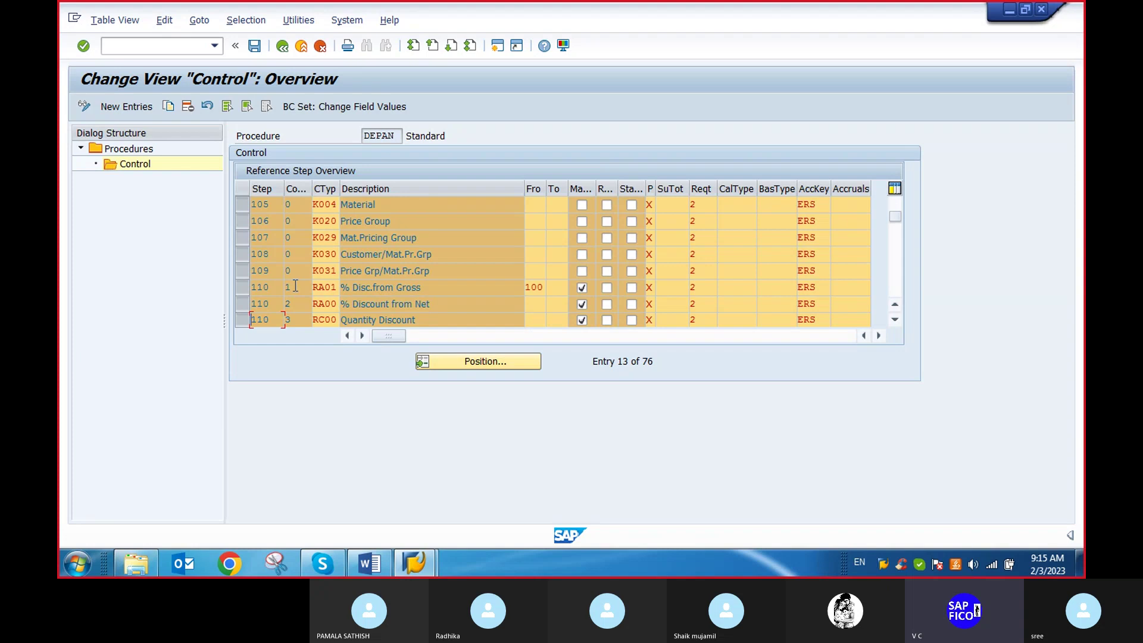
pyautogui.scroll(-1, 296, 286)
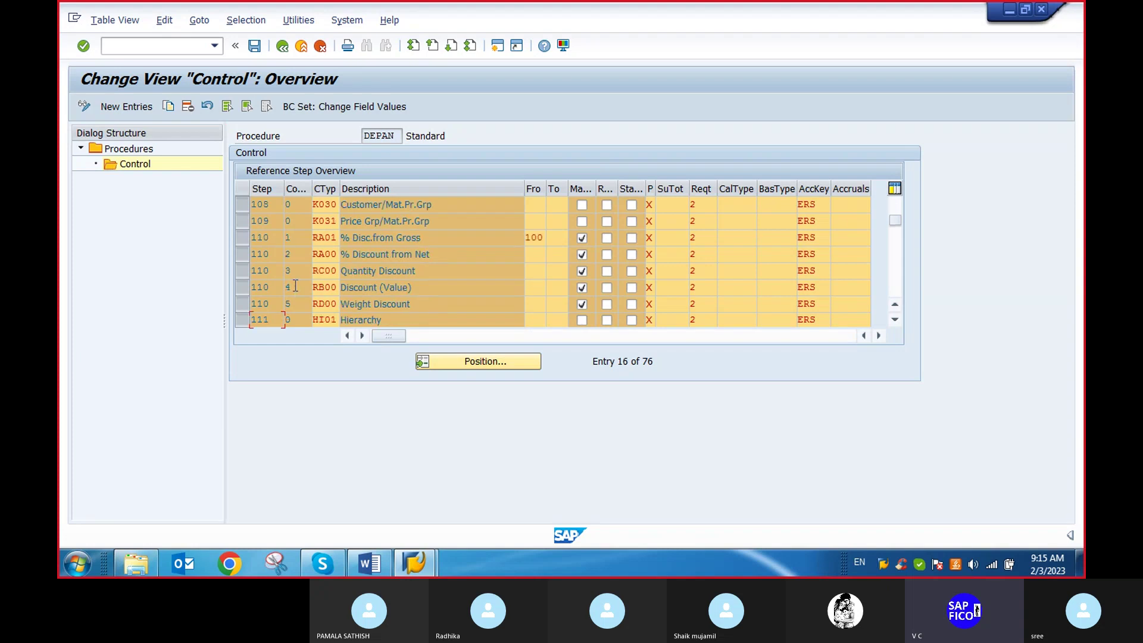
pyautogui.scroll(-1, 295, 286)
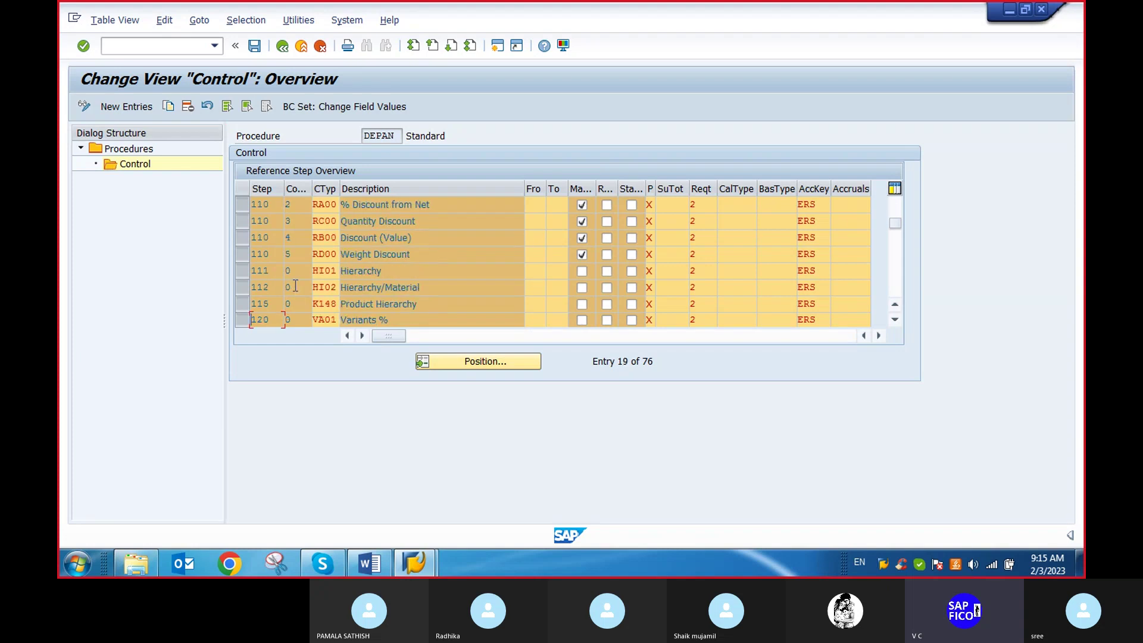
pyautogui.scroll(-2, 295, 286)
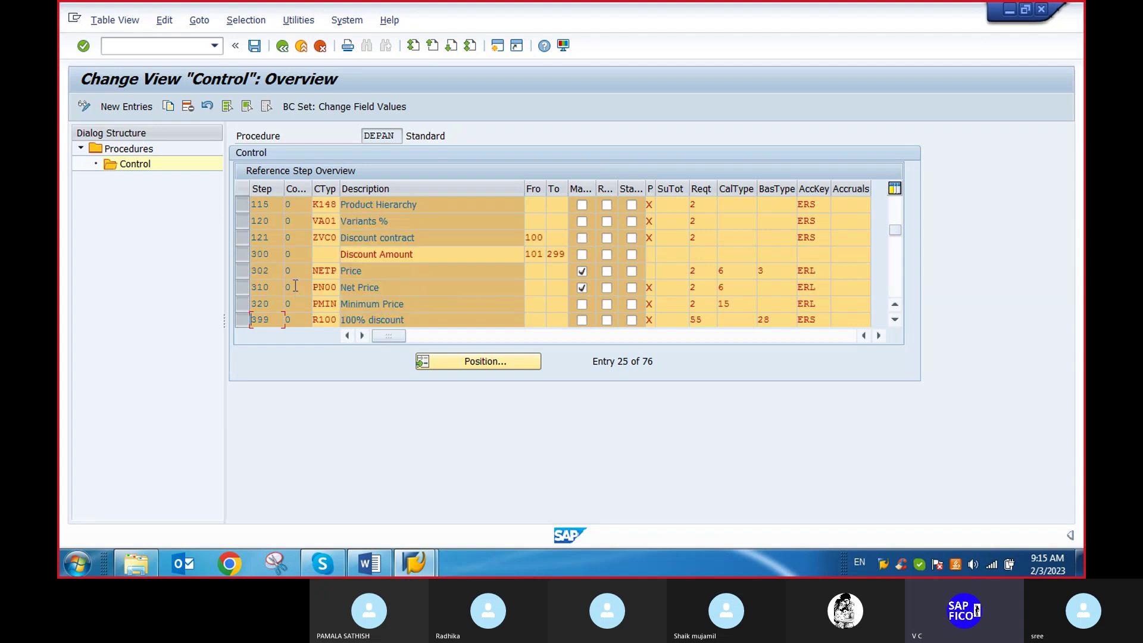
pyautogui.click(244, 255)
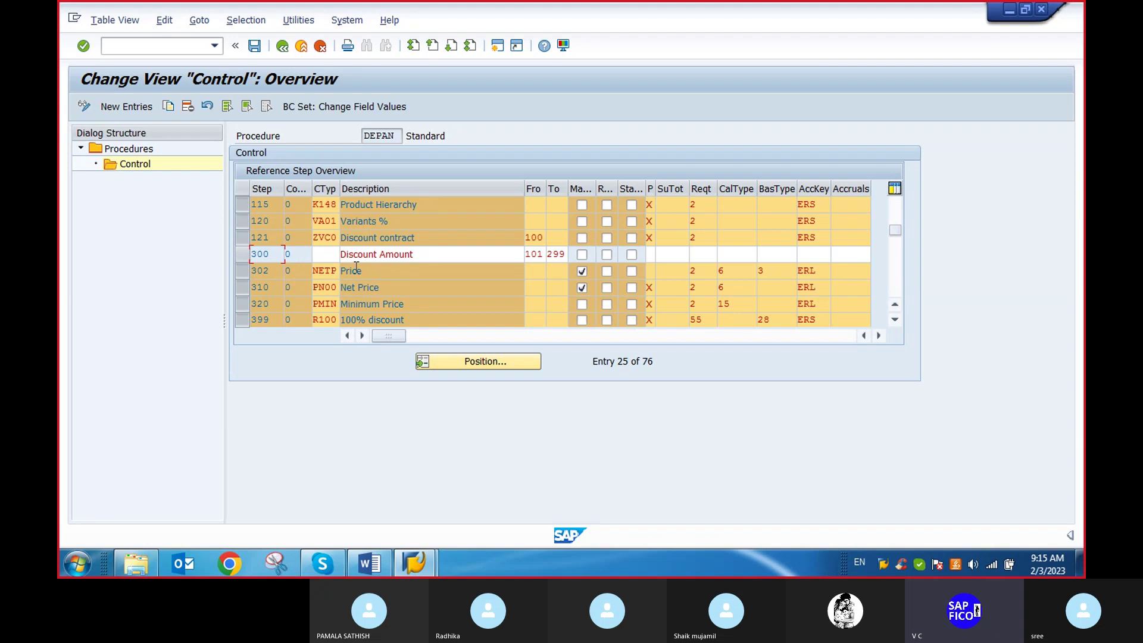
pyautogui.click(240, 255)
# Exclude step 104 Customer Discount and step 105 Material from the selected control entries.
pyautogui.scroll(1, 242, 254)
pyautogui.scroll(4, 243, 253)
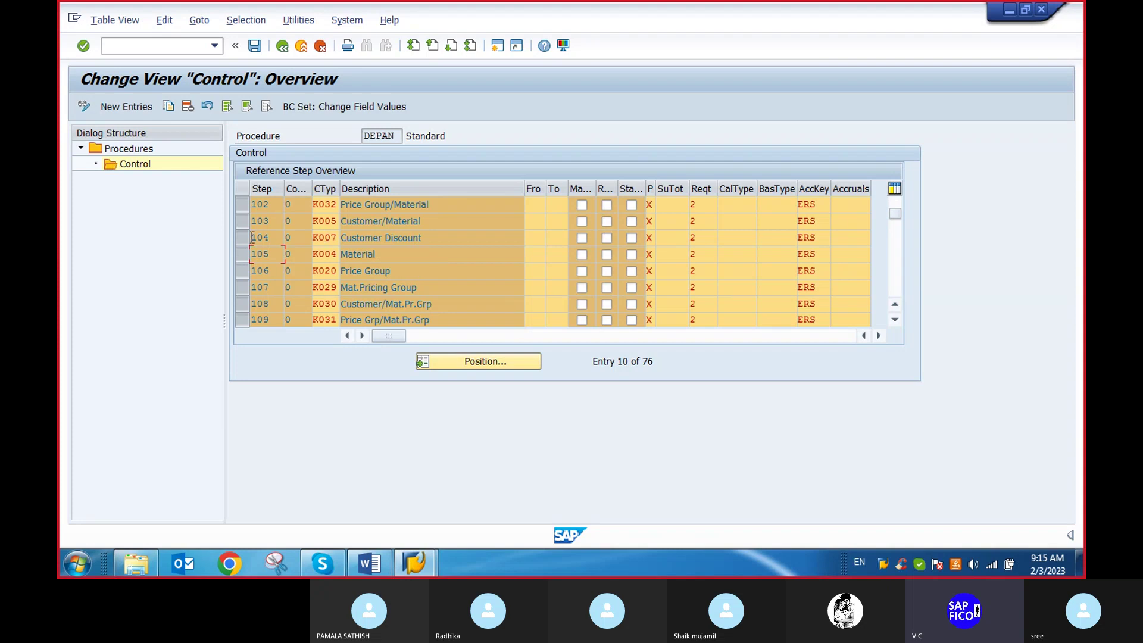
pyautogui.click(246, 238)
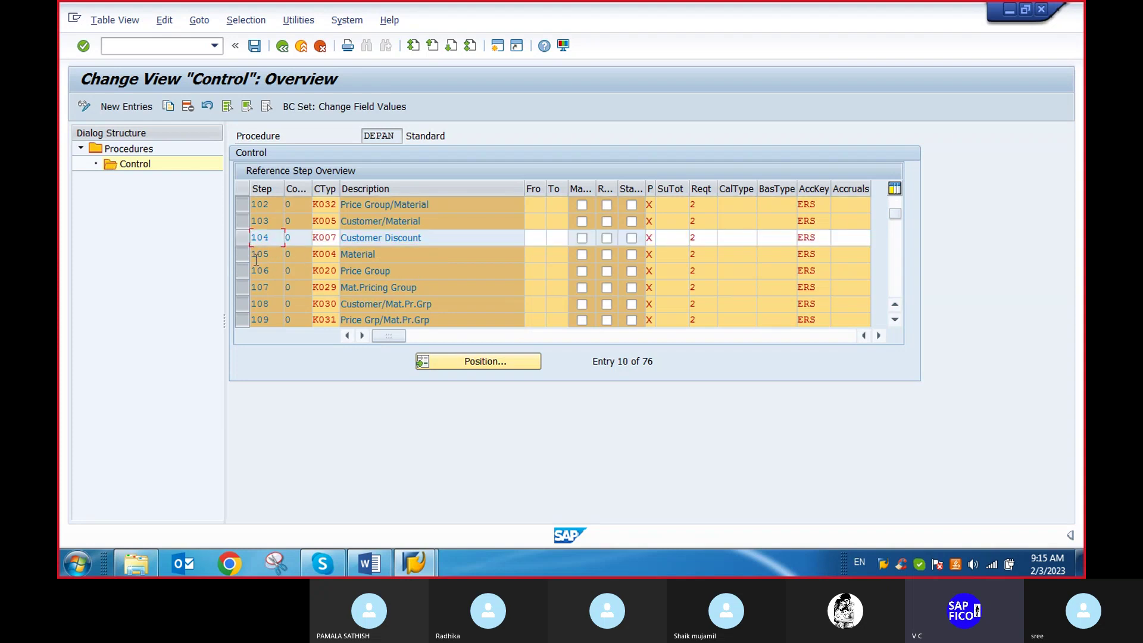
pyautogui.scroll(-1, 256, 260)
pyautogui.scroll(1, 258, 260)
pyautogui.click(242, 254)
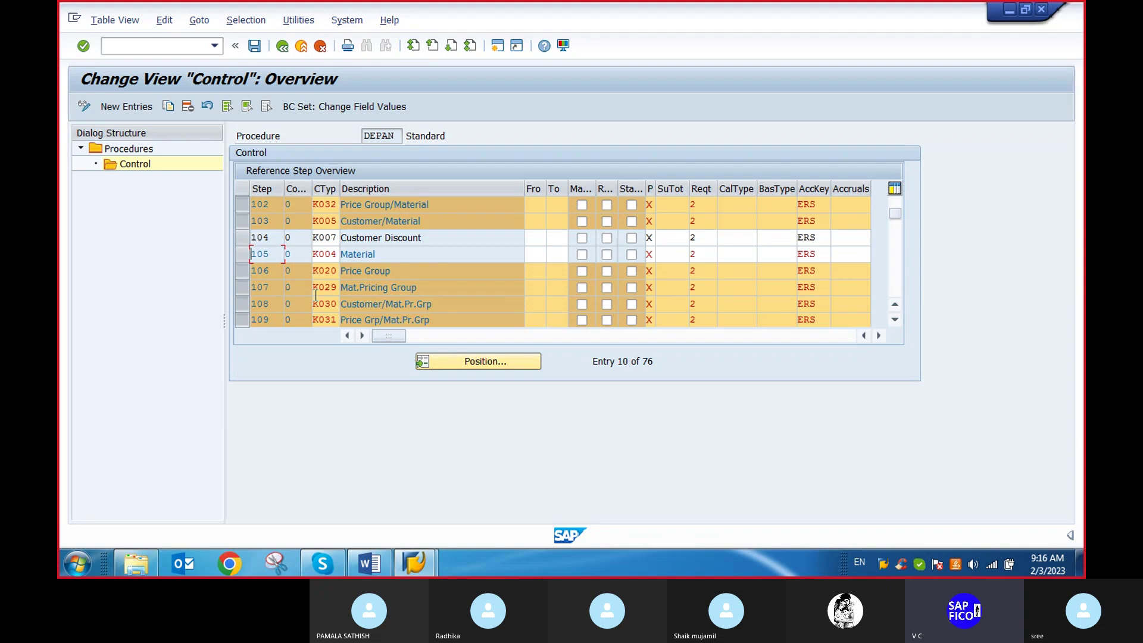
# Exclude step 300 Discount Amount and step 800 Net Value for Item from the selected control entries.
pyautogui.scroll(-1, 316, 295)
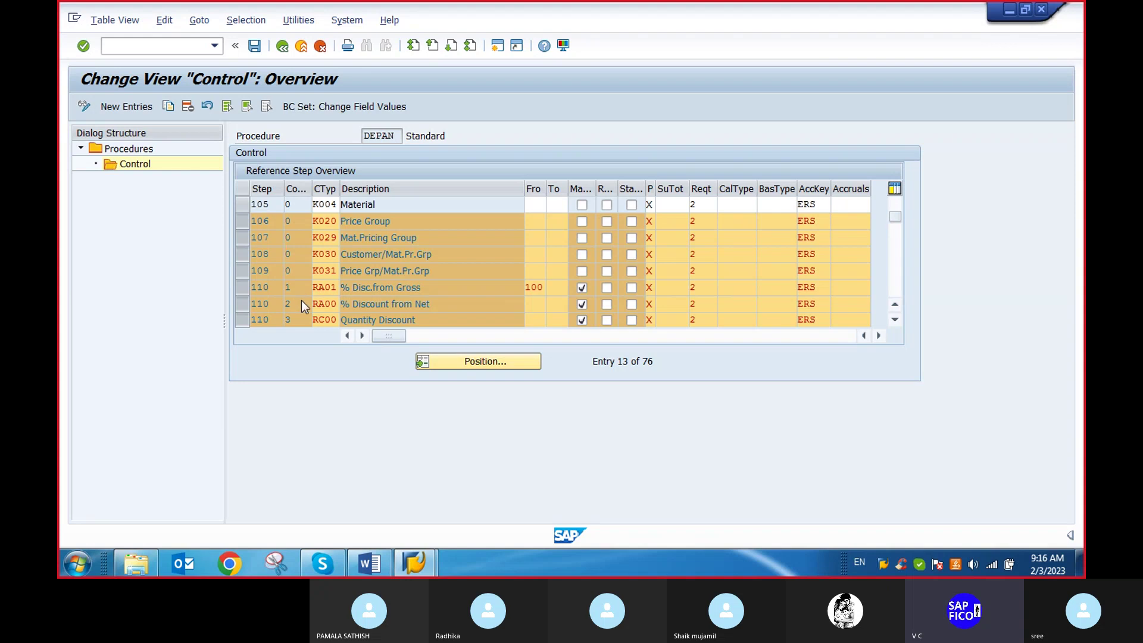
pyautogui.scroll(-1, 303, 300)
pyautogui.scroll(-2, 303, 300)
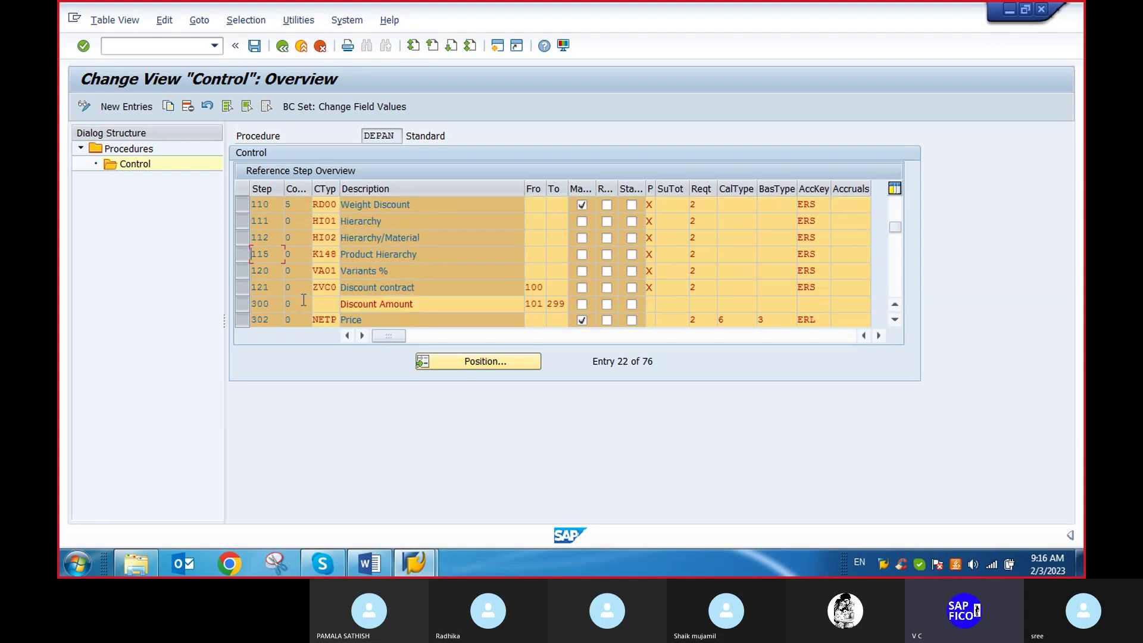
pyautogui.scroll(-1, 304, 301)
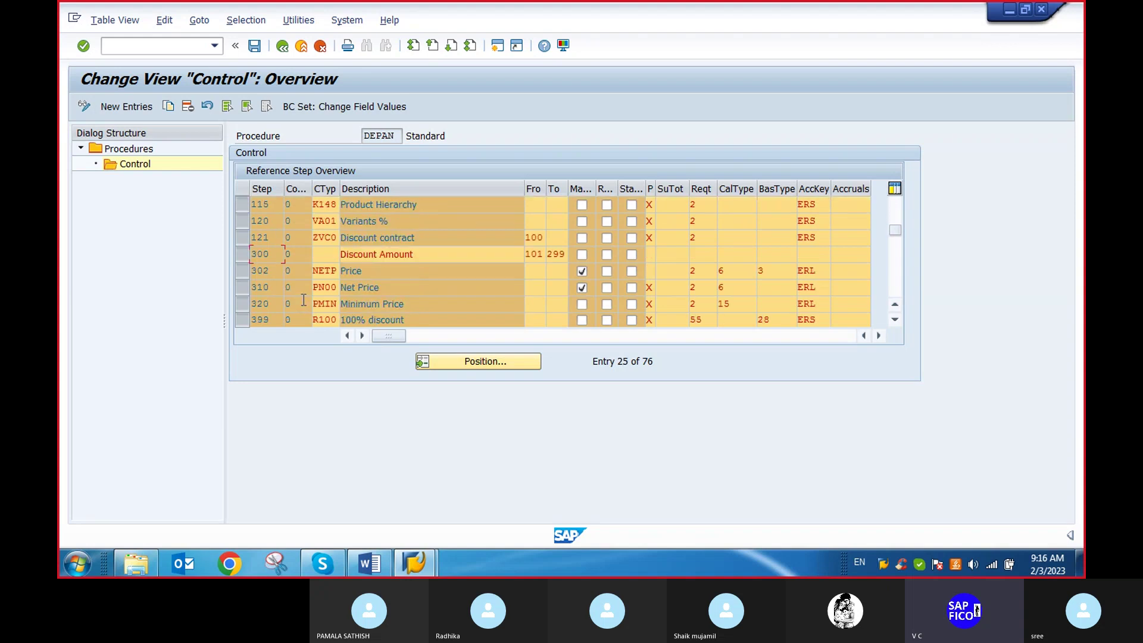
pyautogui.click(241, 255)
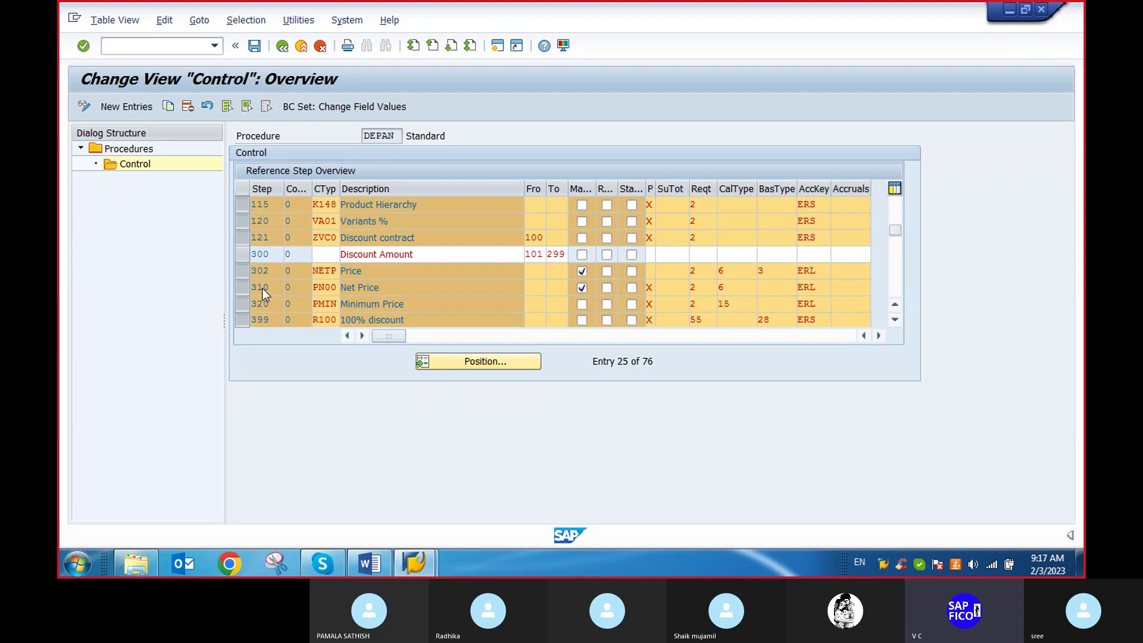
pyautogui.scroll(-1, 262, 288)
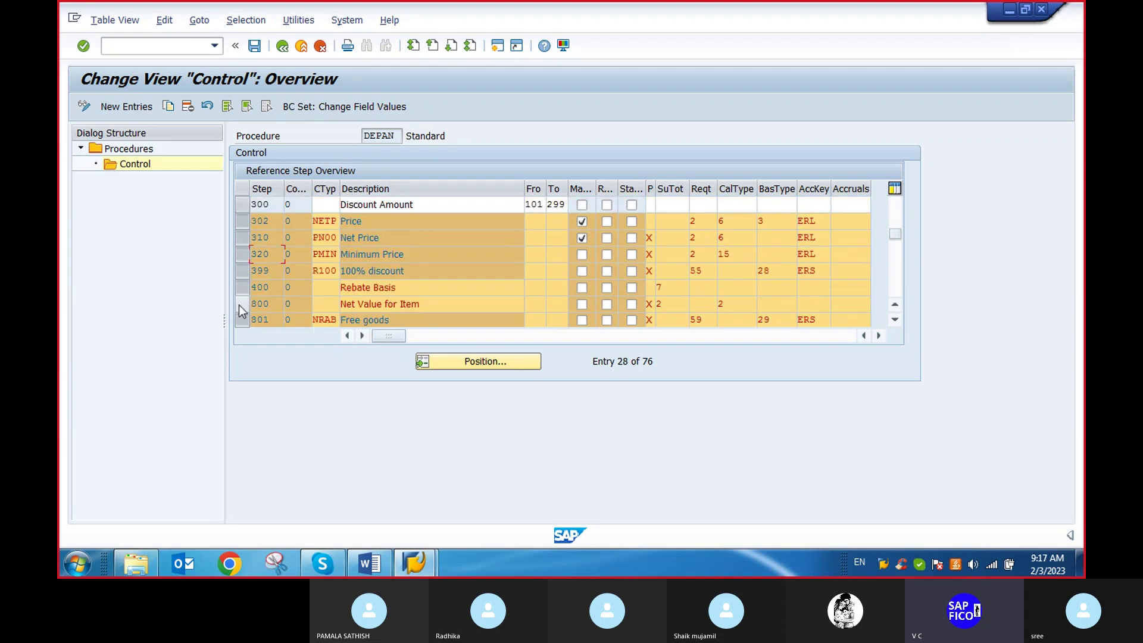
pyautogui.click(263, 305)
# Exclude step 900 Net Value 2 from the selected control entries.
pyautogui.scroll(-2, 261, 308)
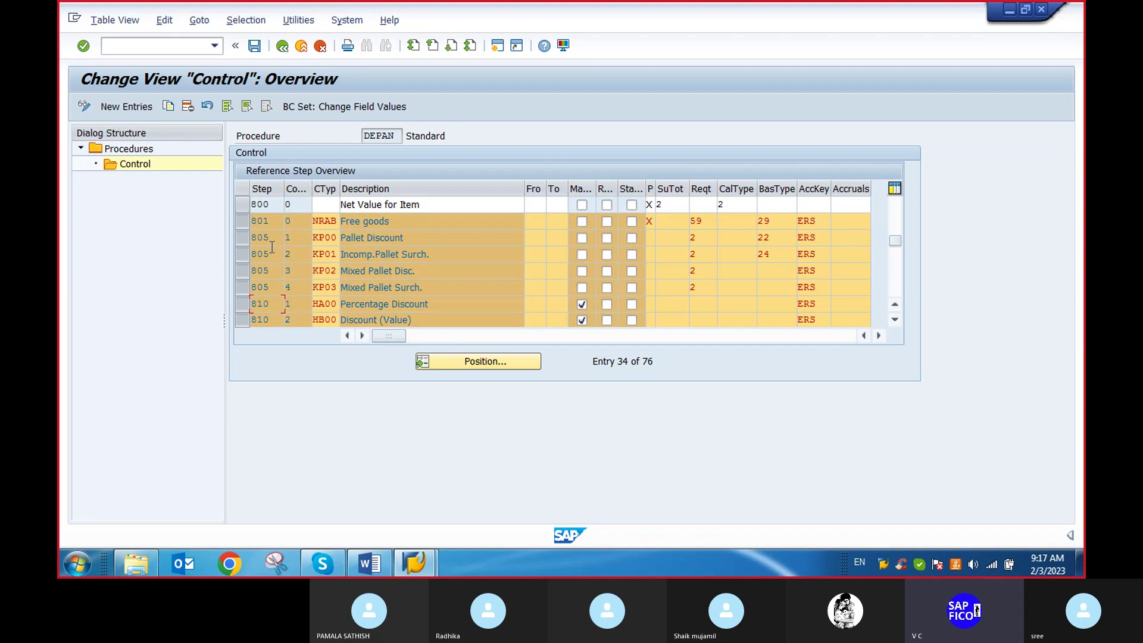
pyautogui.scroll(-2, 273, 246)
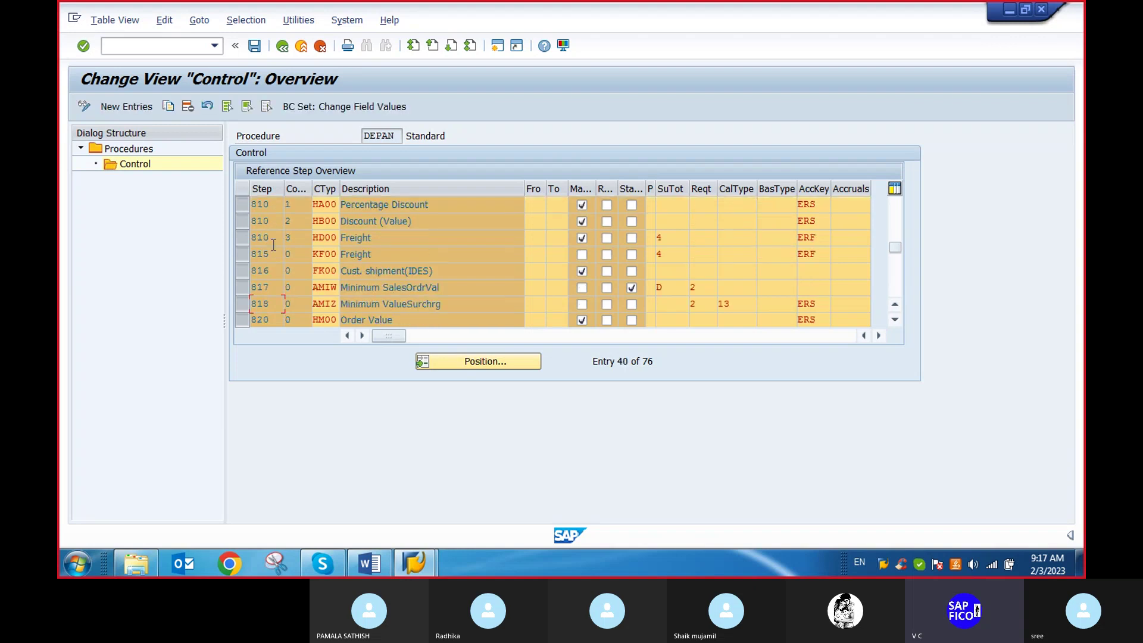
pyautogui.scroll(1, 273, 245)
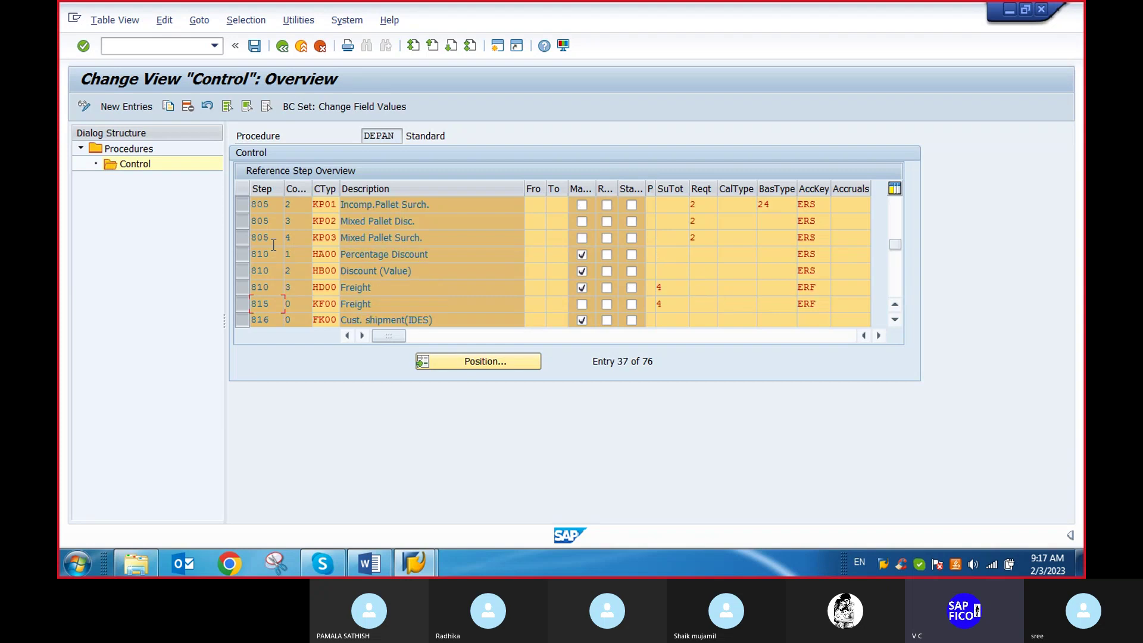
pyautogui.scroll(-4, 273, 245)
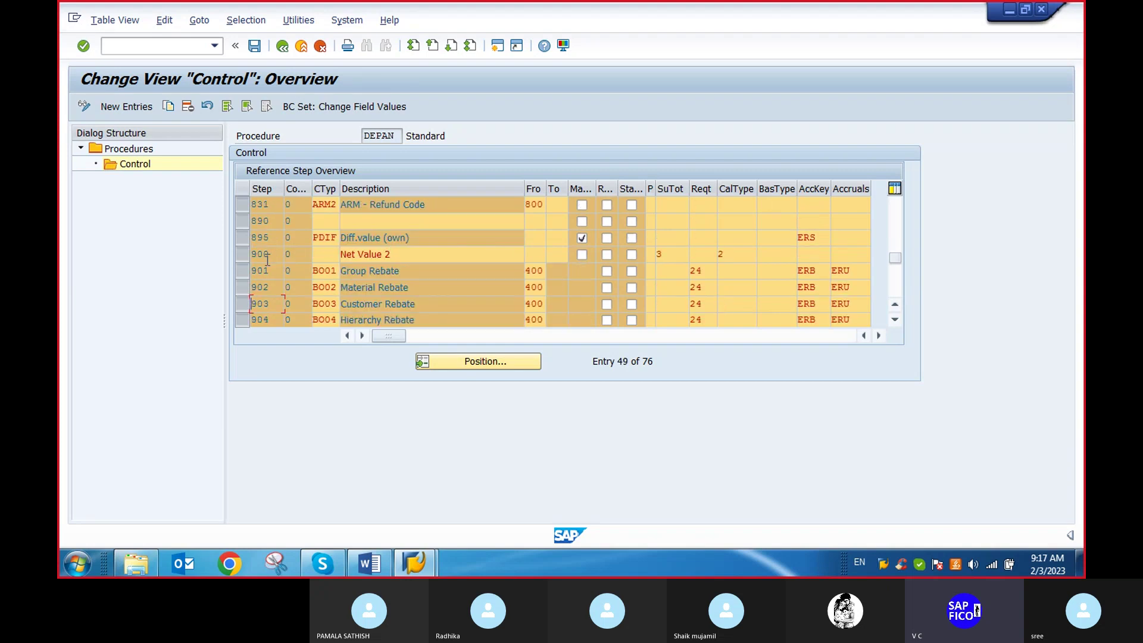
pyautogui.click(244, 255)
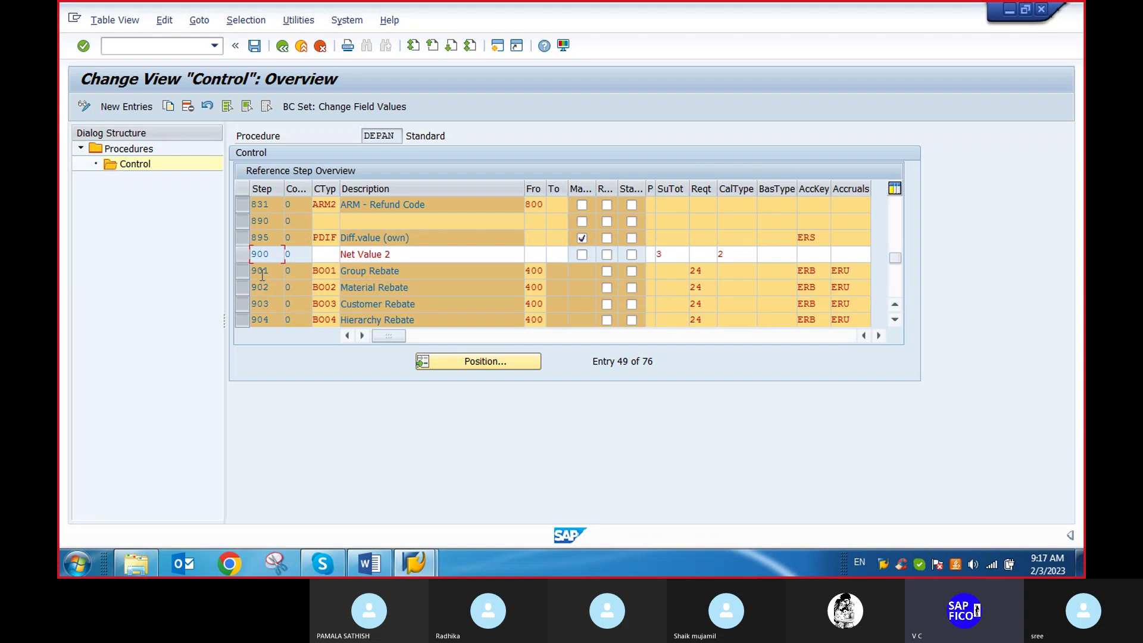
# Exclude step 911 Down Pay./Settlement and step 920 Total from the selection, keeping step 908 Net Value 3 selected.
pyautogui.scroll(-1, 262, 275)
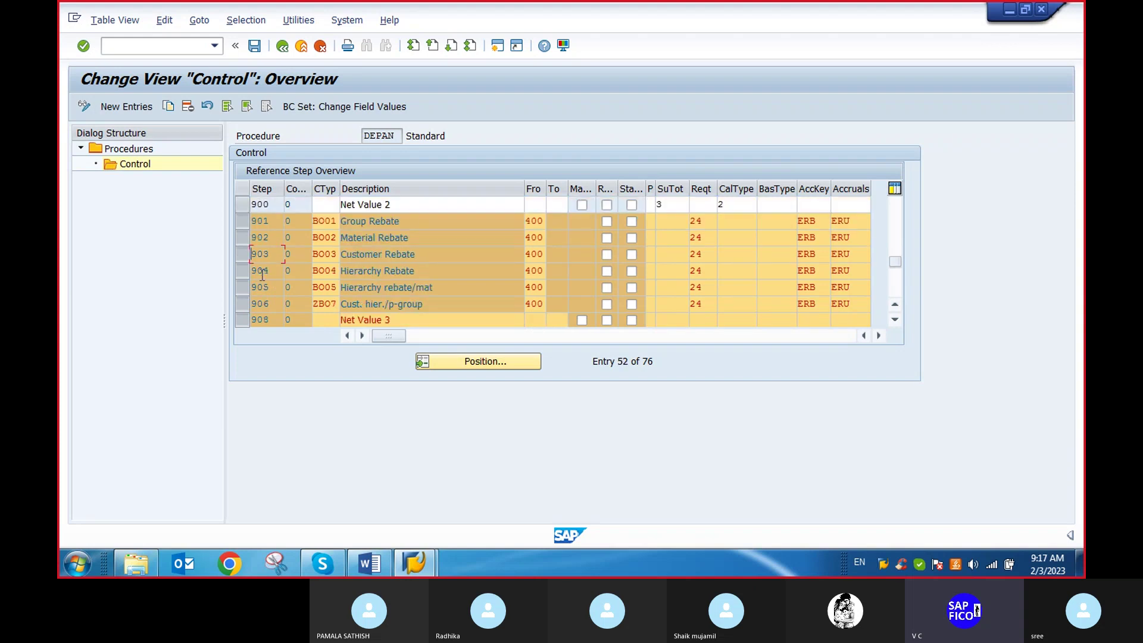
pyautogui.scroll(-2, 262, 271)
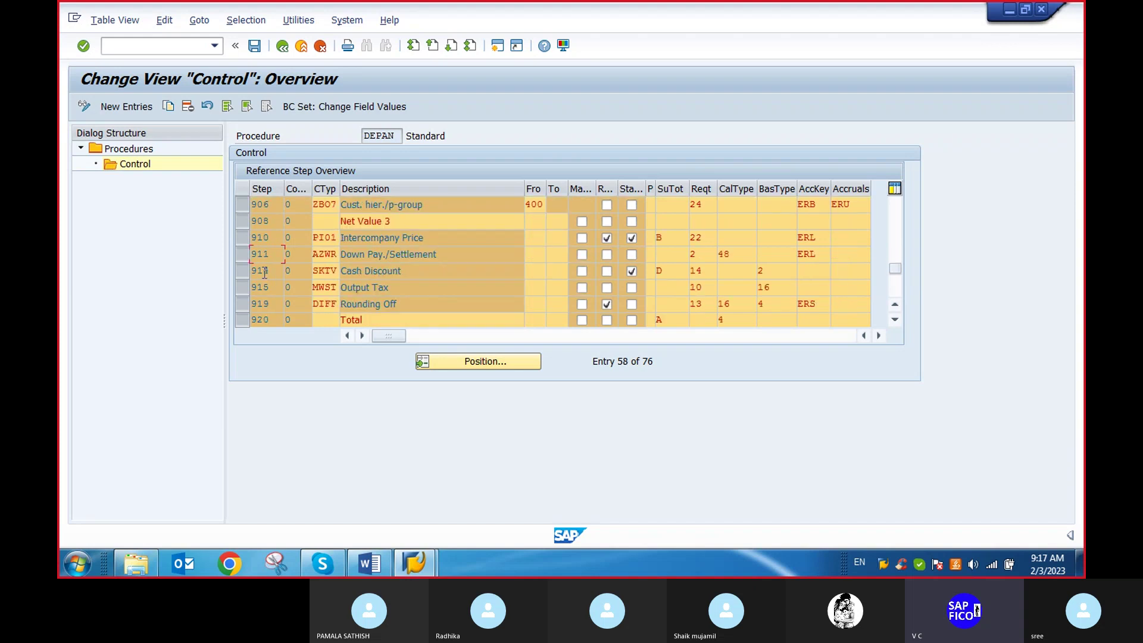
pyautogui.click(245, 219)
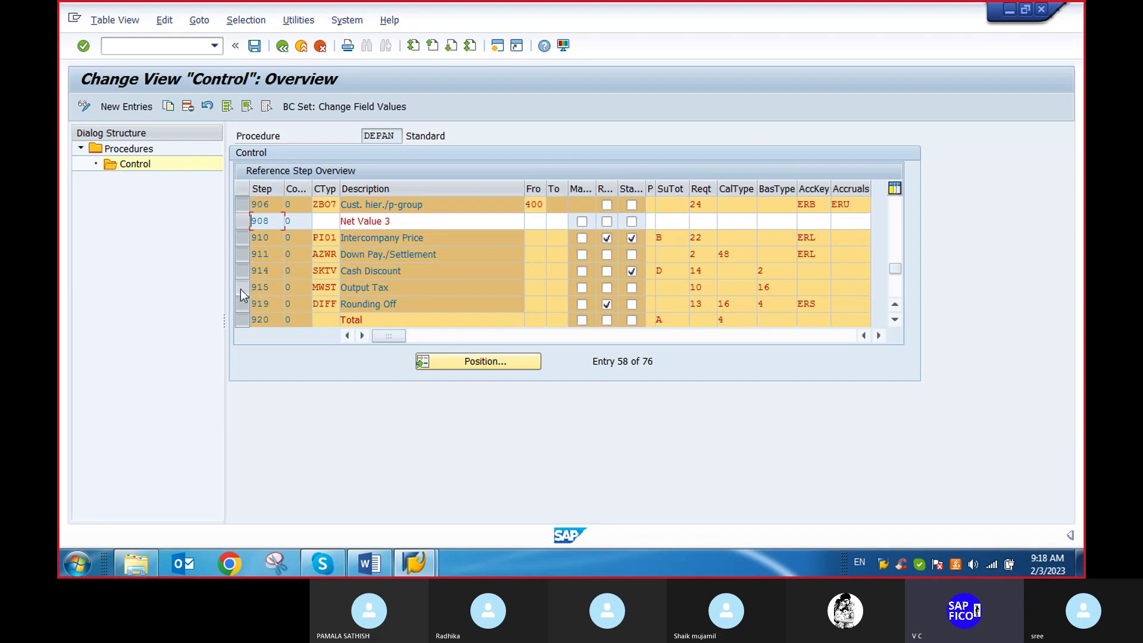
pyautogui.click(240, 220)
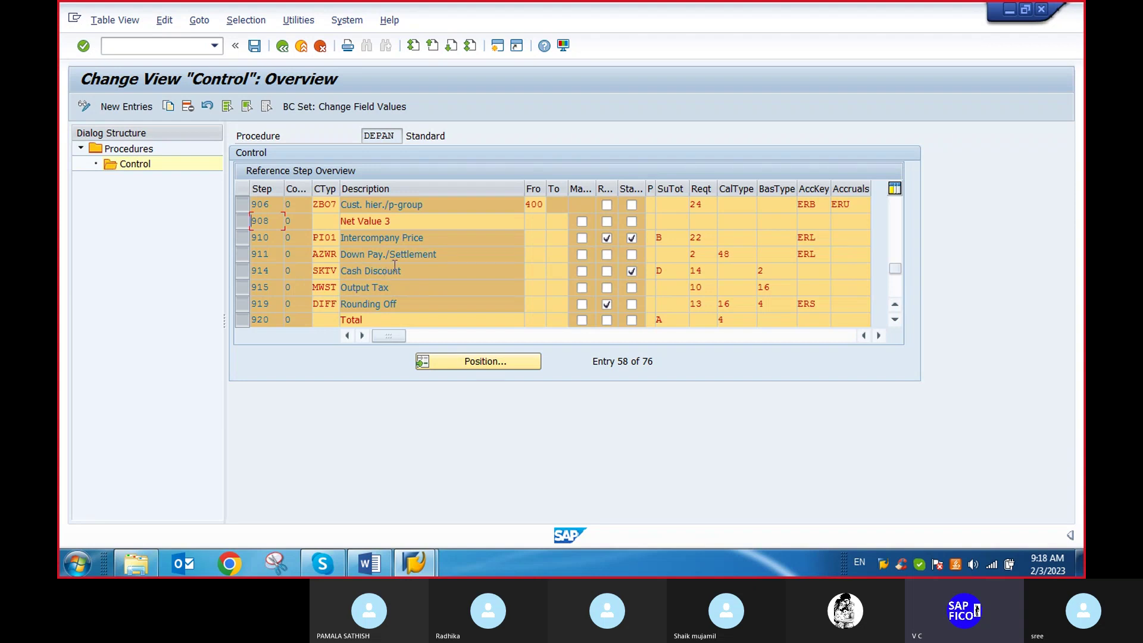
pyautogui.click(239, 254)
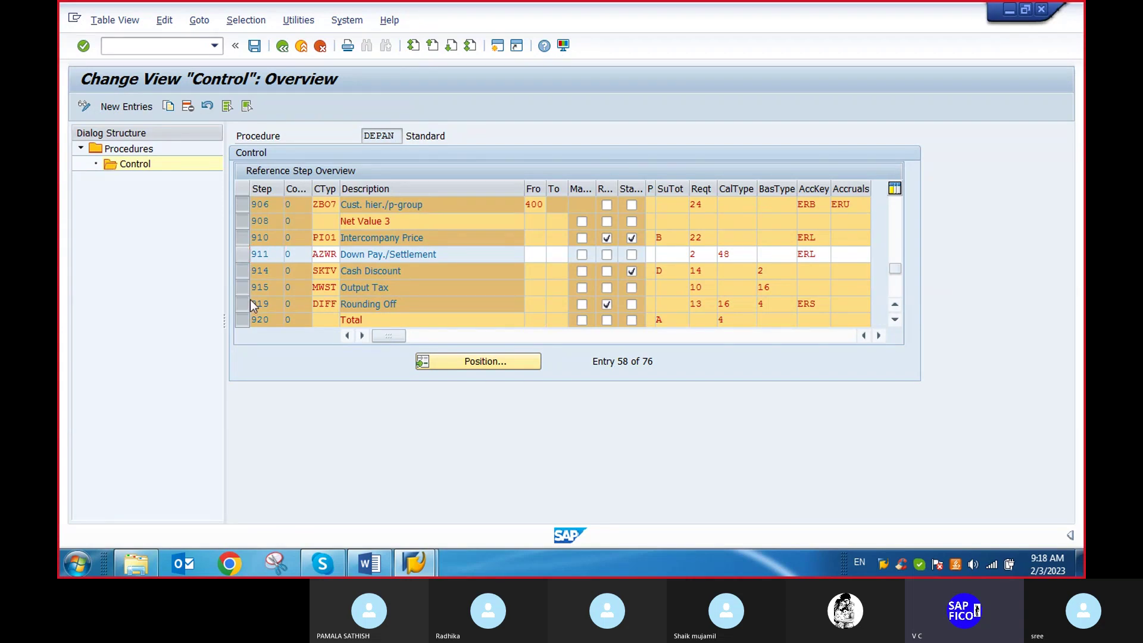
pyautogui.scroll(-1, 250, 299)
pyautogui.click(247, 270)
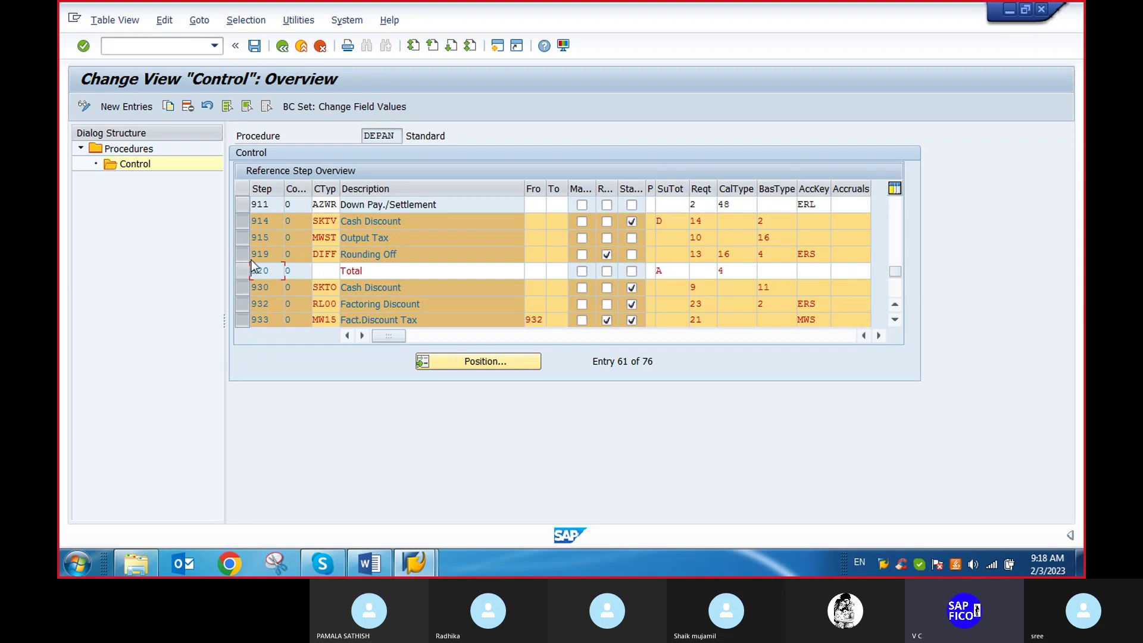
# Delete all selected control entries from pricing procedure DEPAN and save the reduced control data.
pyautogui.click(188, 105)
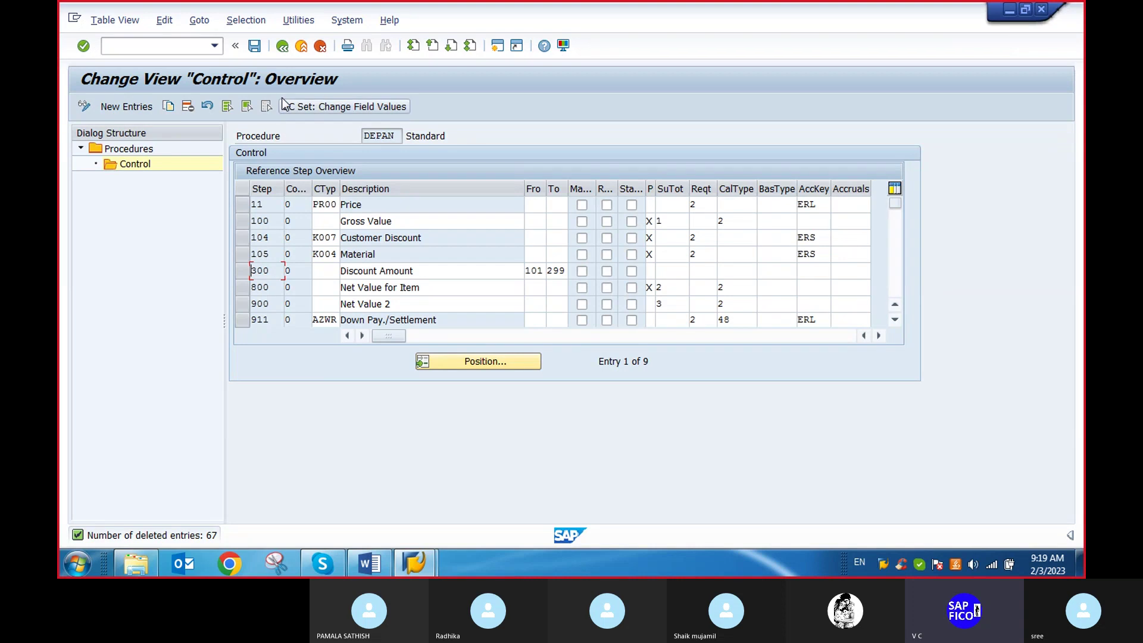
pyautogui.click(254, 46)
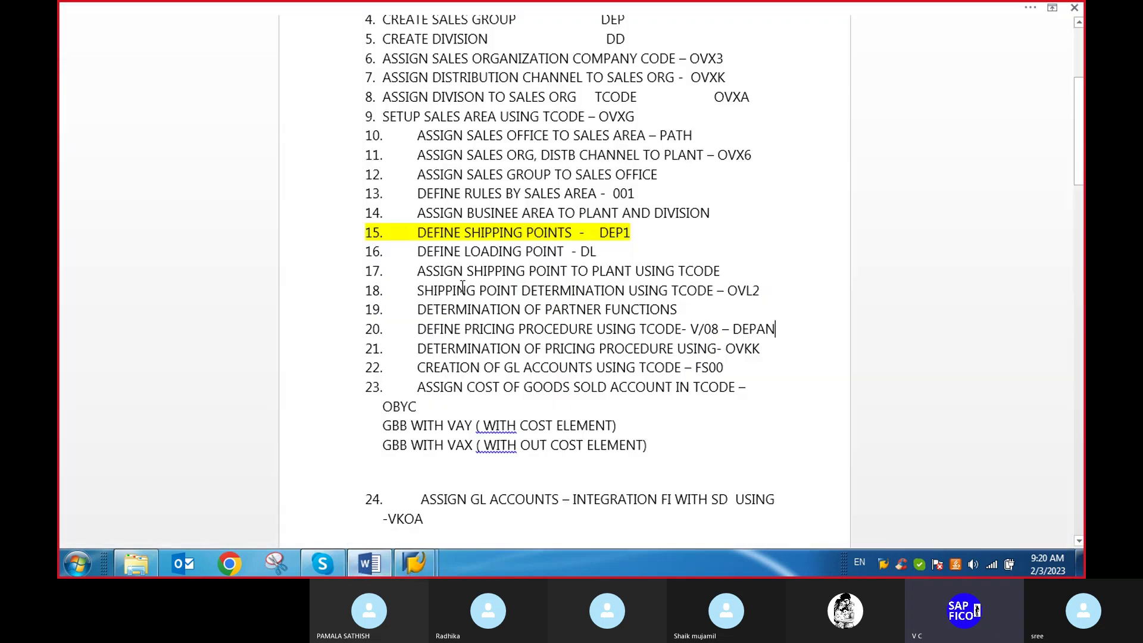
# Check the pricing procedure items in the Word checklist and return to SAP to save the DEPAN control data again.
pyautogui.click(369, 563)
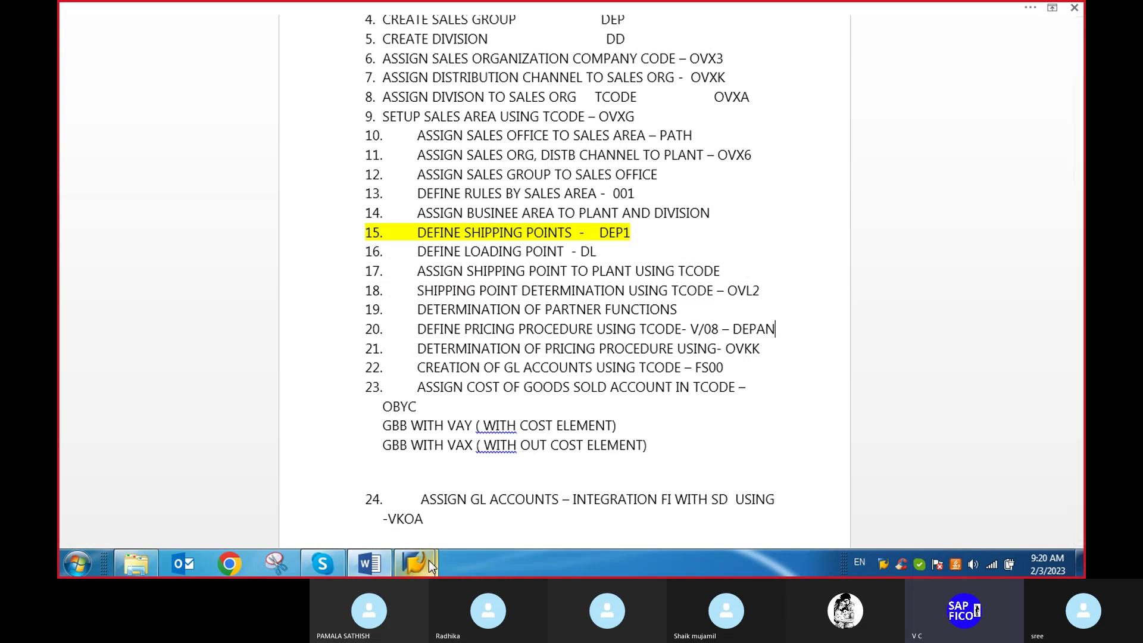
pyautogui.moveTo(427, 563)
pyautogui.click(481, 458)
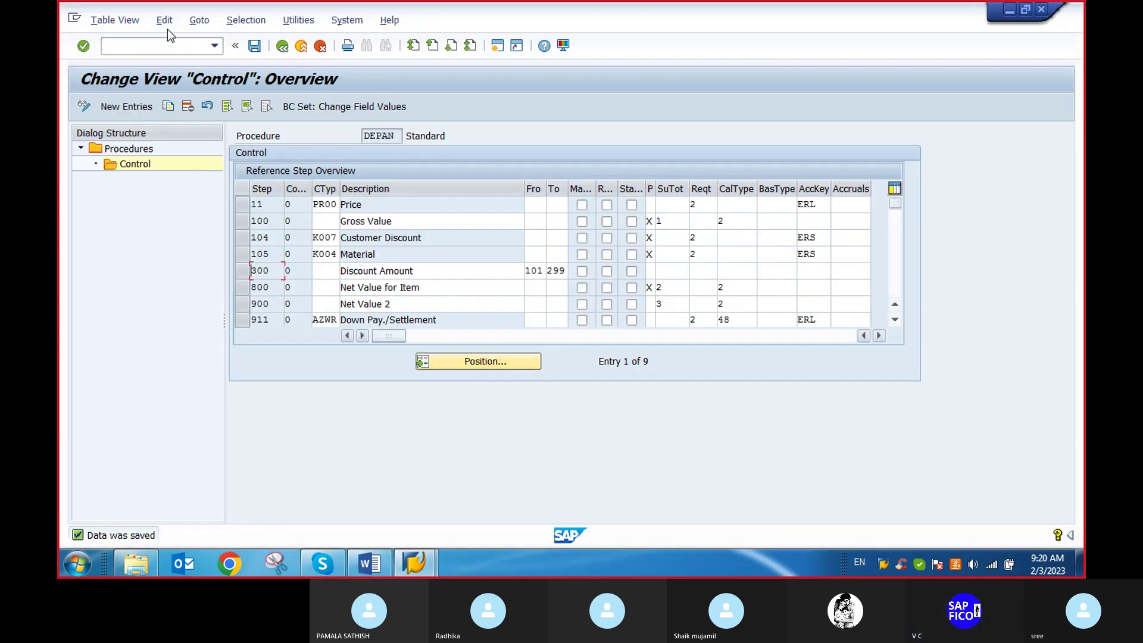
pyautogui.click(254, 46)
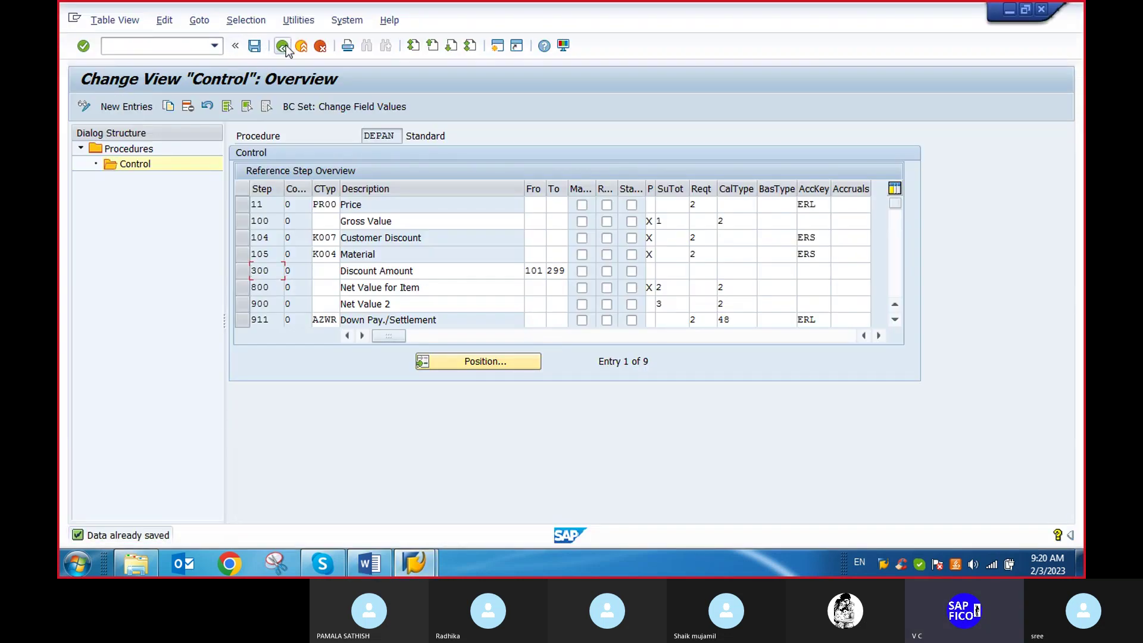
# Leave the DEPAN control data and open pricing procedure determination with transaction /NOVKK.
pyautogui.click(281, 46)
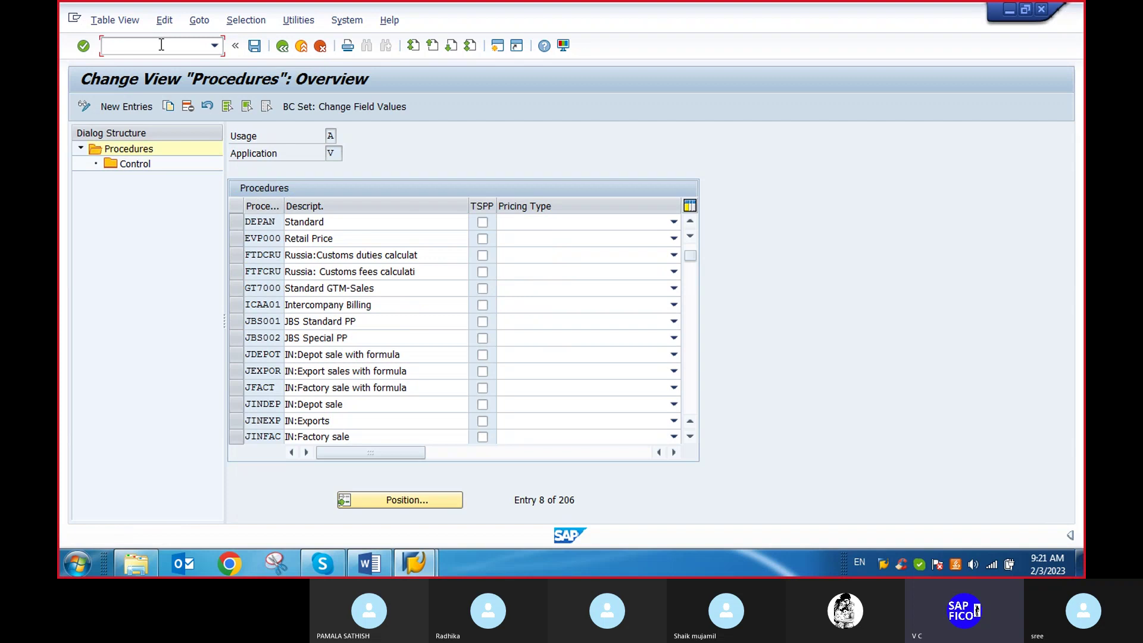
pyautogui.click(161, 45)
pyautogui.write('/NOB')
pyautogui.press('BackSpace')
pyautogui.write('VKK')
pyautogui.press('Return')
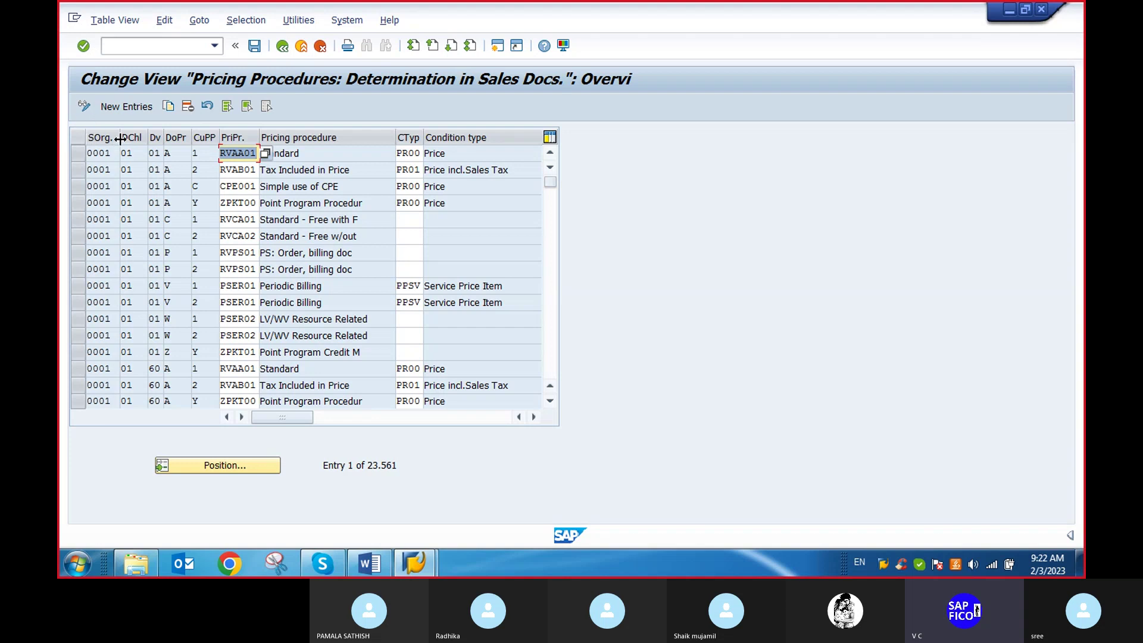
# Start a new pricing procedure determination entry with sales organization DEP1, distribution channel DA and division DD.
pyautogui.click(112, 108)
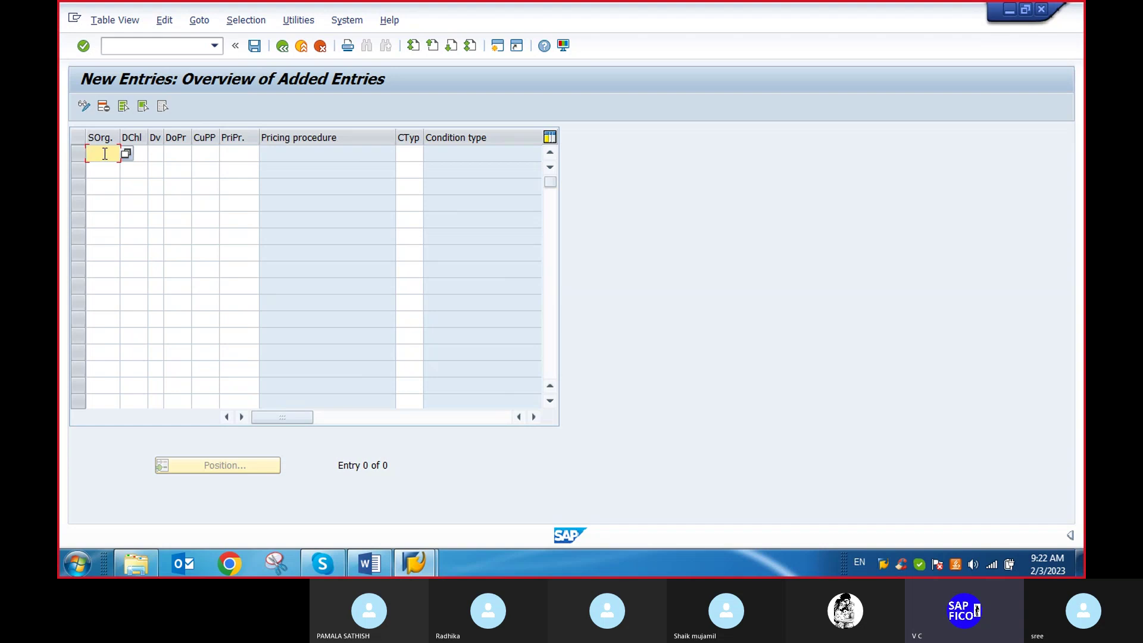
pyautogui.write('DE01')
pyautogui.click(139, 153)
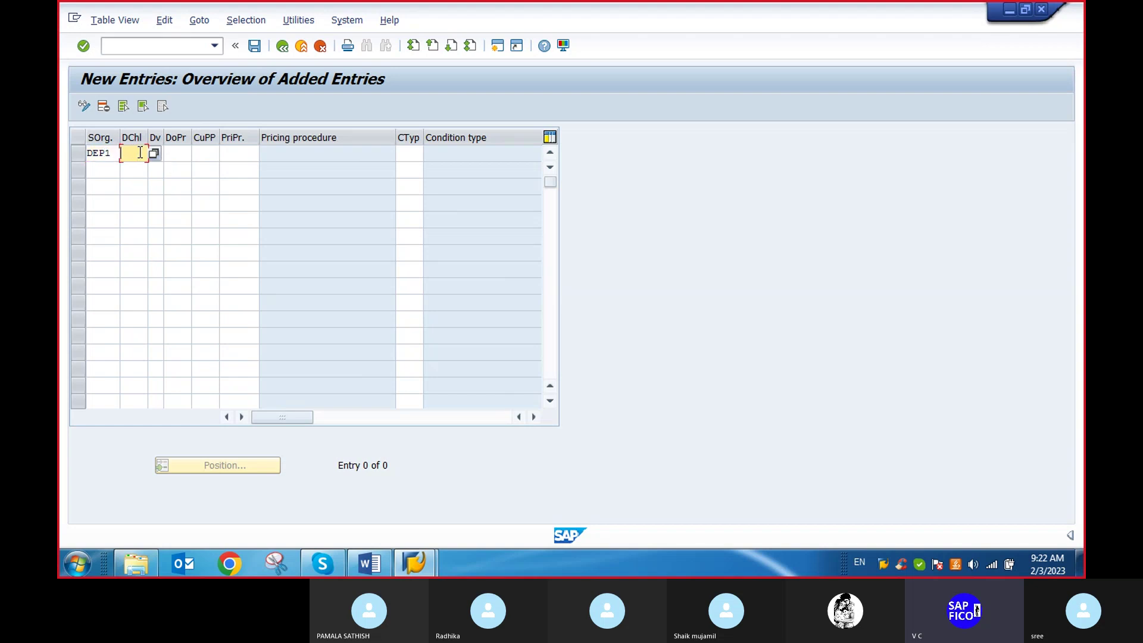
pyautogui.write('DA')
pyautogui.click(153, 154)
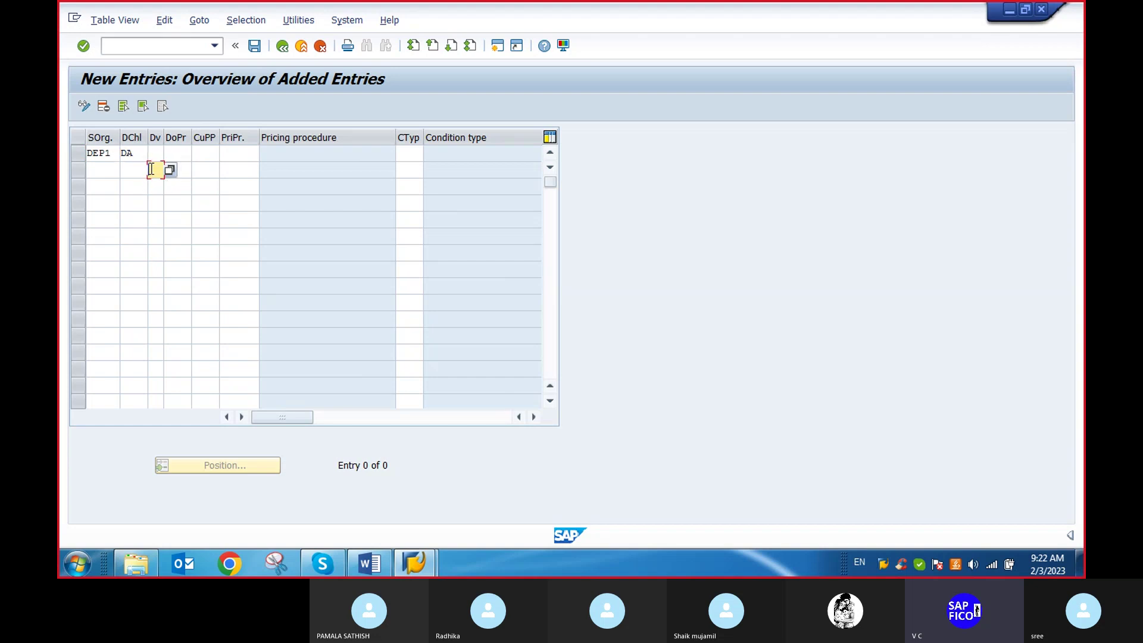
pyautogui.write('DD')
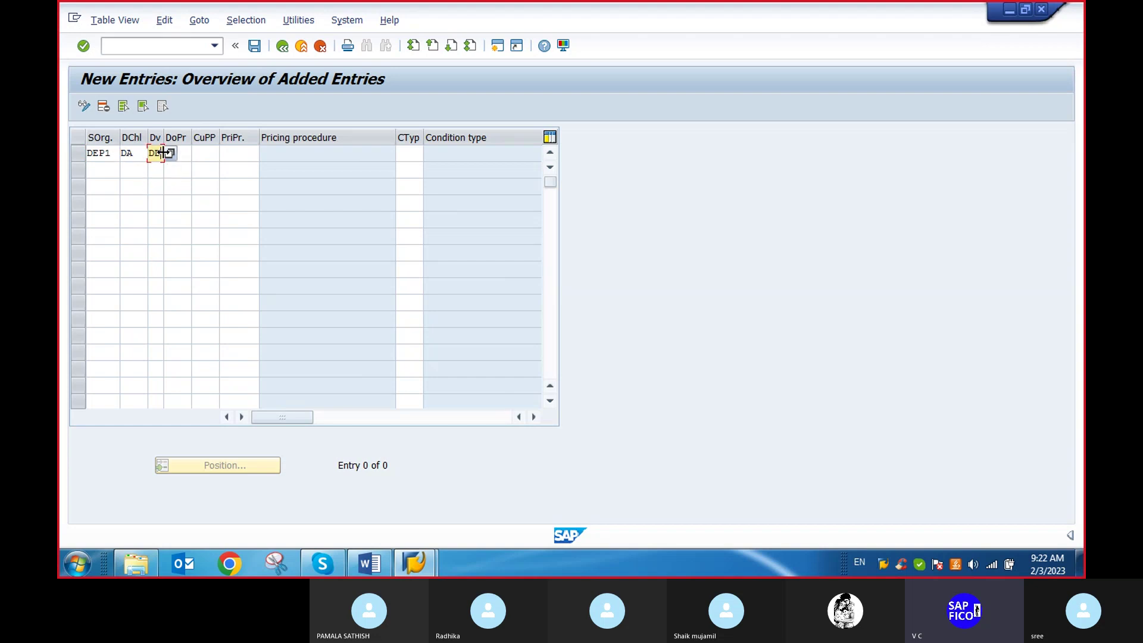
pyautogui.press('Tab')
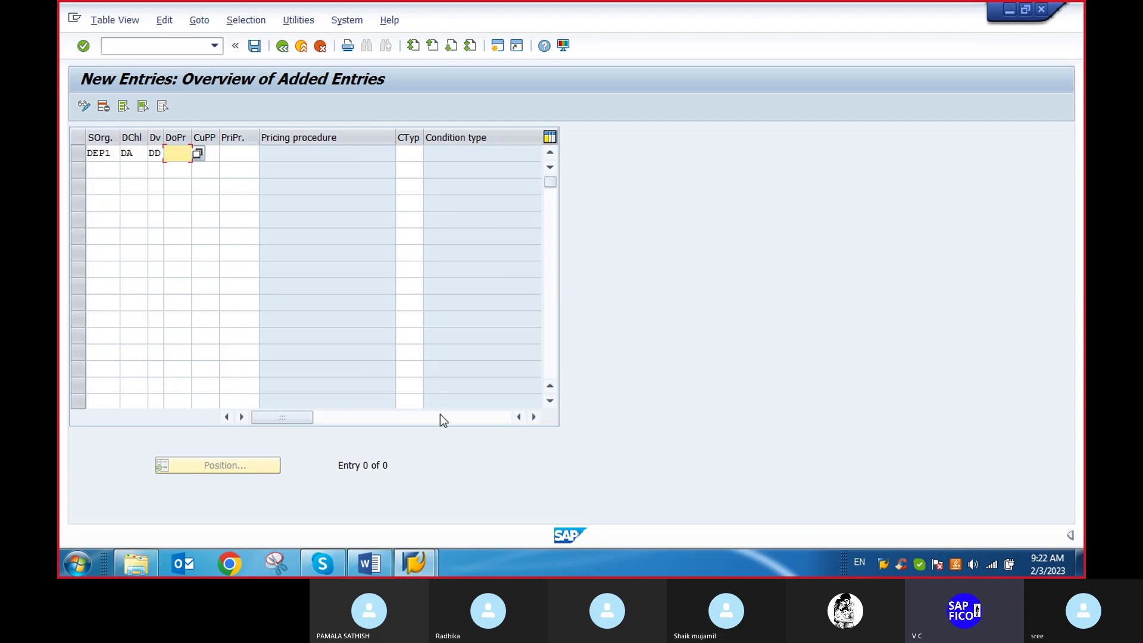
# Check the sales organization, distribution channel and division codes in the Word checklist and return to the new entry in SAP.
pyautogui.click(371, 566)
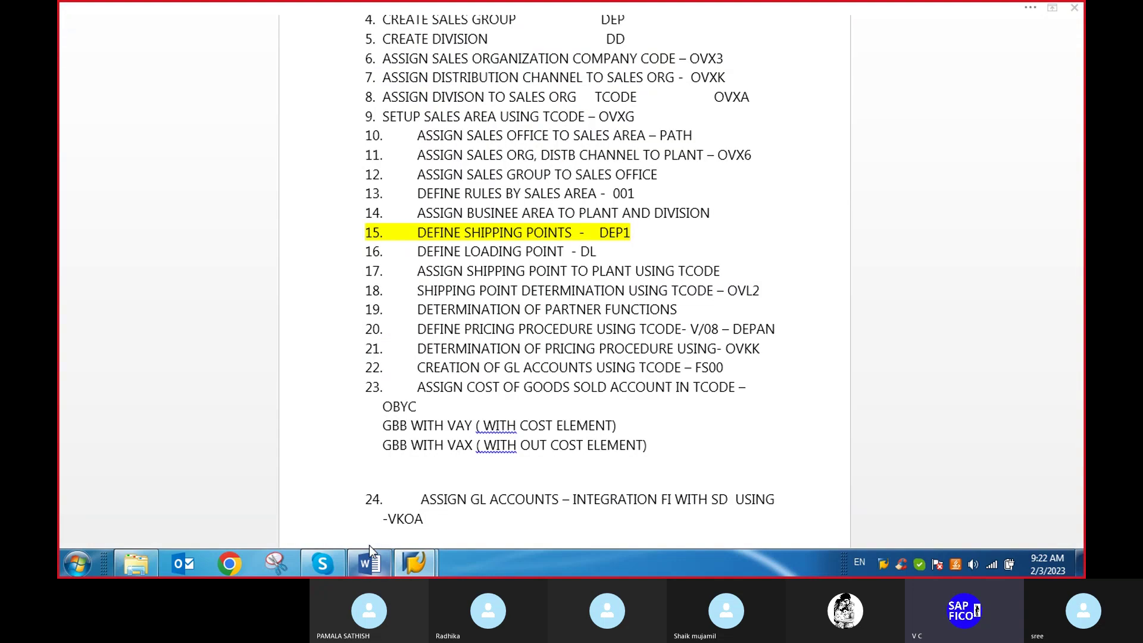
pyautogui.scroll(3, 439, 298)
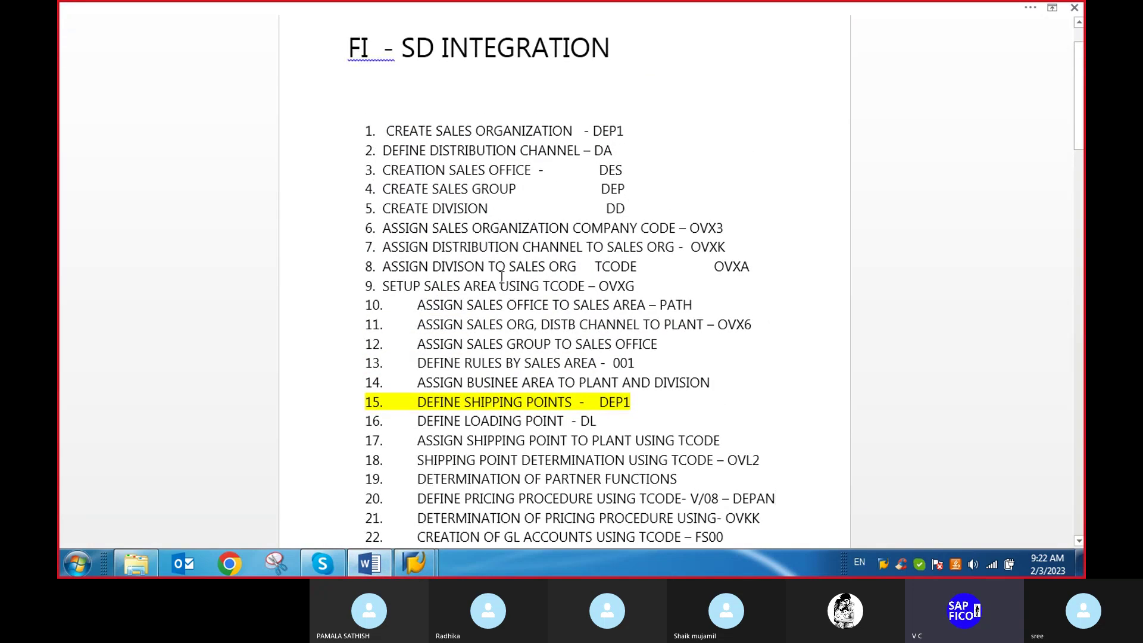
pyautogui.scroll(-1, 503, 283)
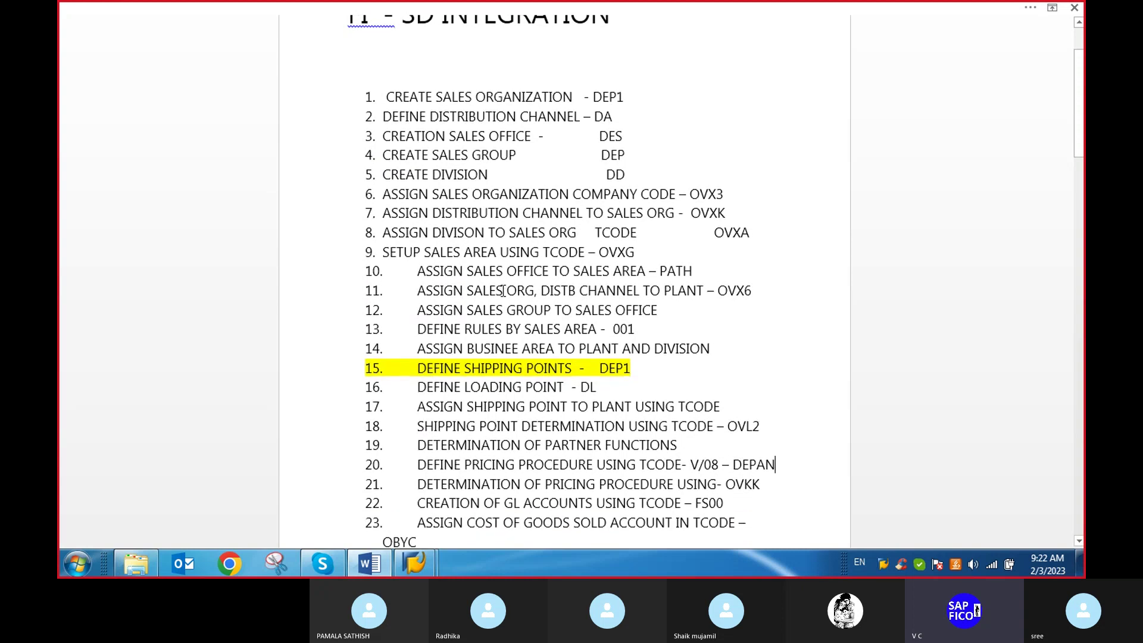
pyautogui.click(404, 561)
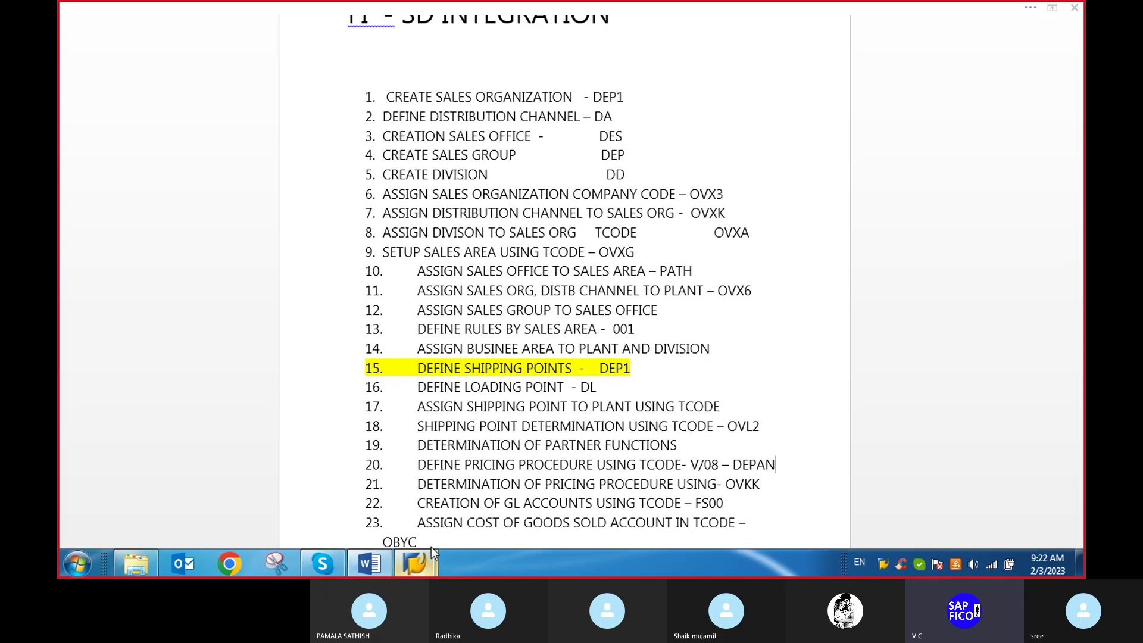
pyautogui.click(470, 512)
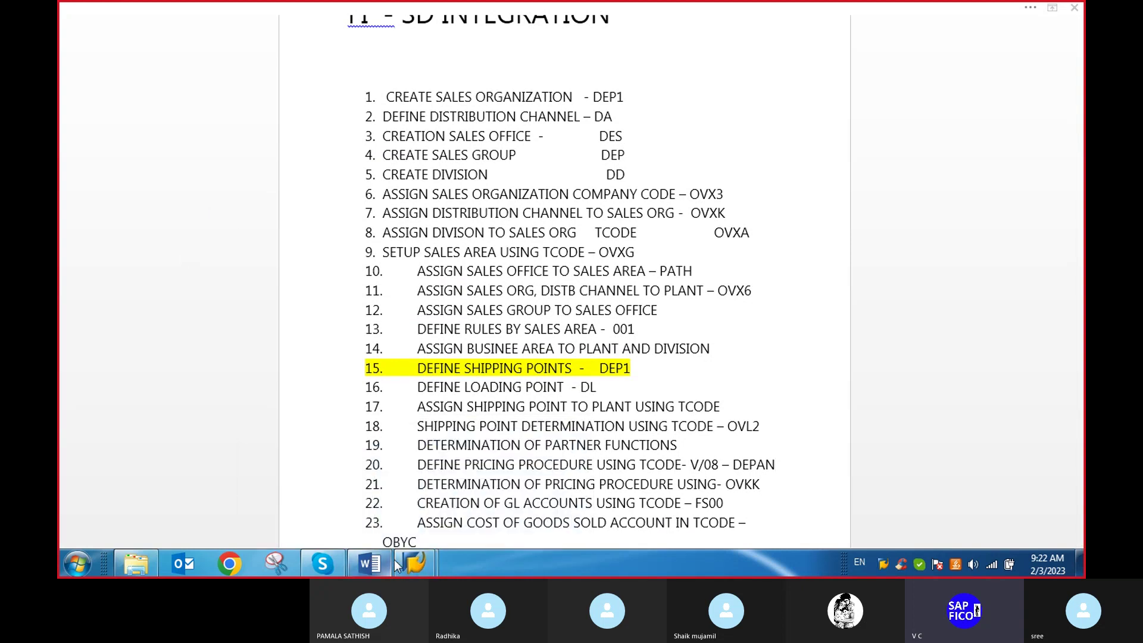
pyautogui.click(415, 563)
pyautogui.click(459, 513)
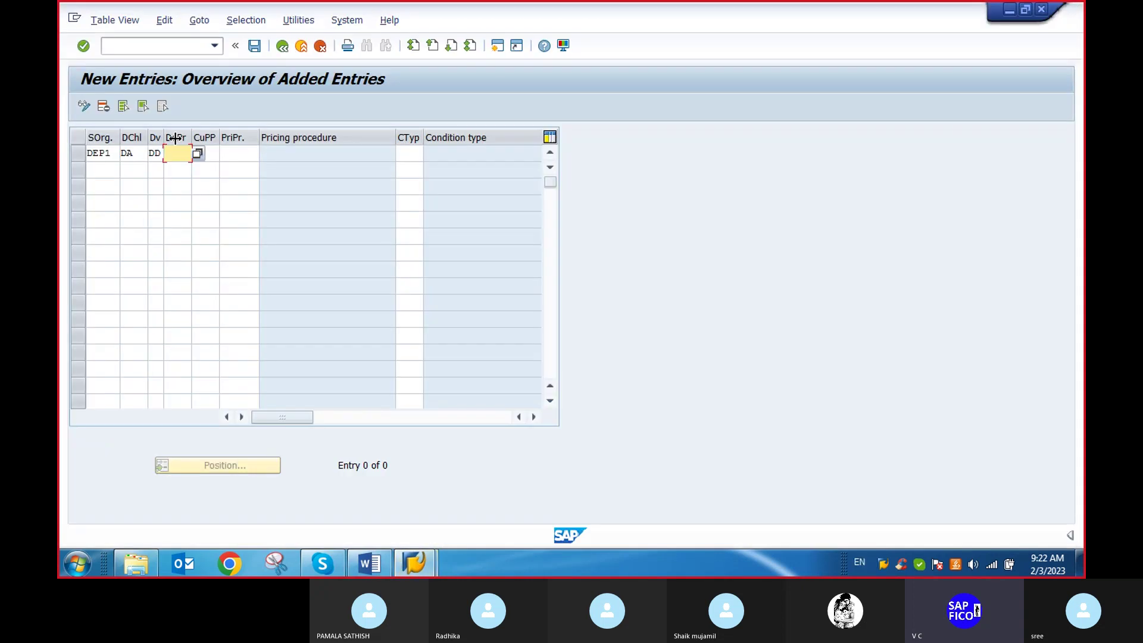
# Choose document pricing procedure A (Standard) and customer pricing procedure 1 (Standard) for the DEP1 entry.
pyautogui.click(199, 155)
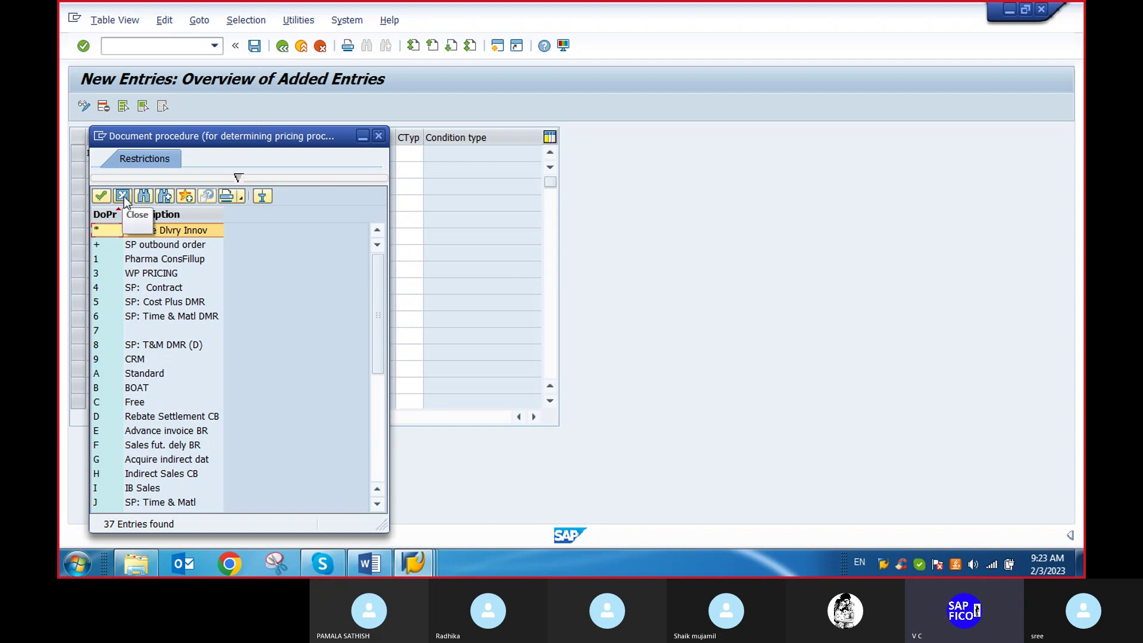
pyautogui.doubleClick(143, 375)
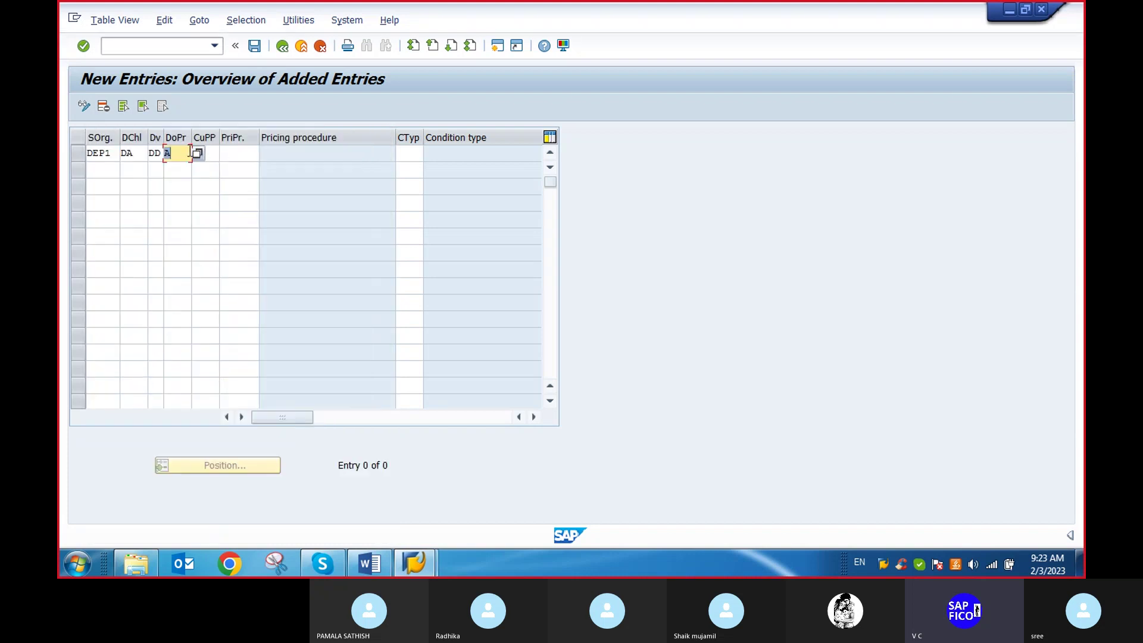
pyautogui.click(214, 153)
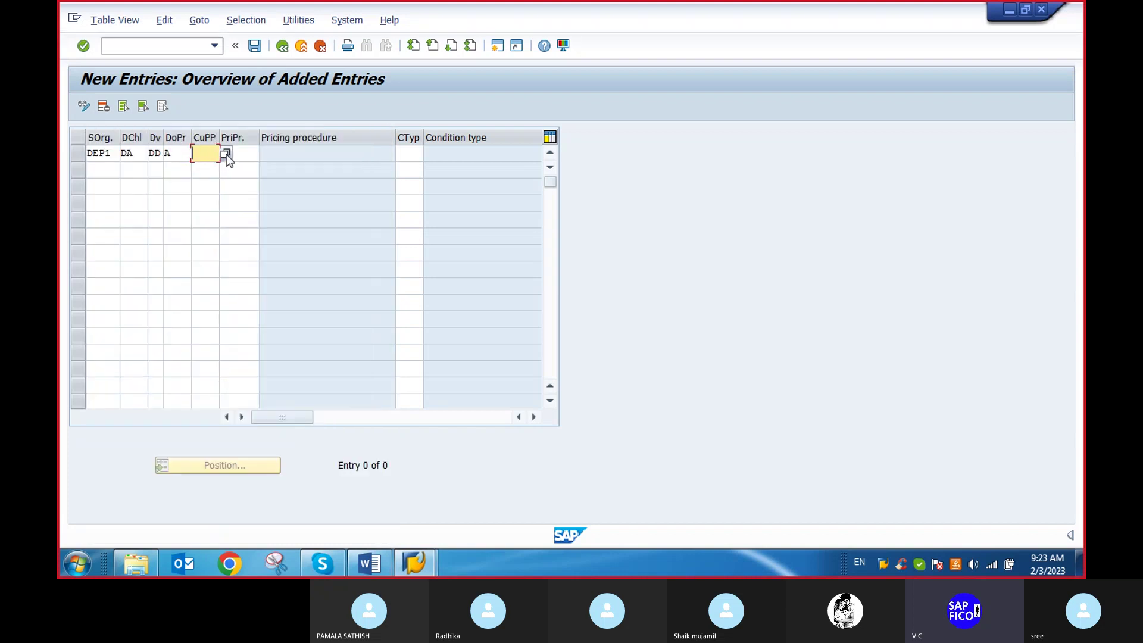
pyautogui.click(226, 153)
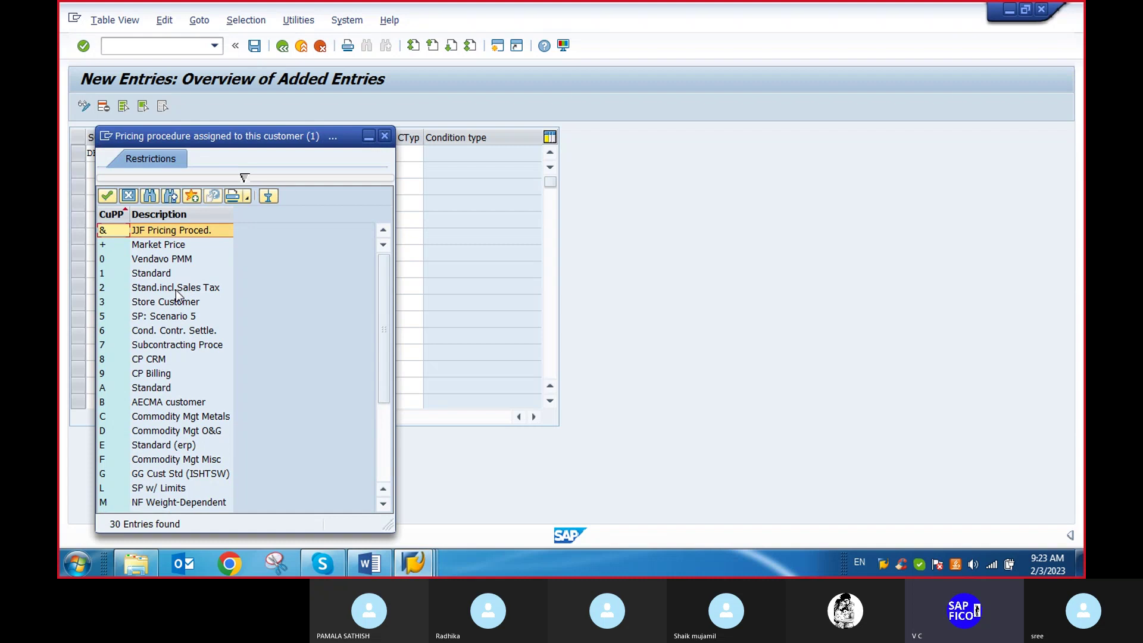
pyautogui.doubleClick(152, 273)
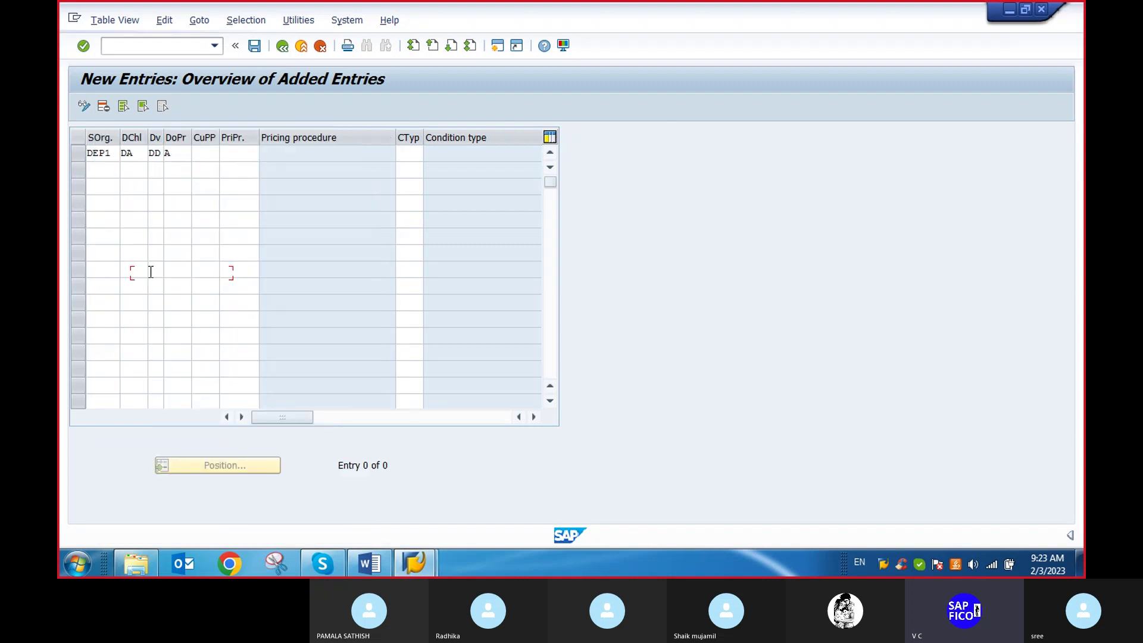
# Assign pricing procedure DEPAN to the DEP1 entry, checking its name against the Word checklist before returning to SAP.
pyautogui.click(251, 159)
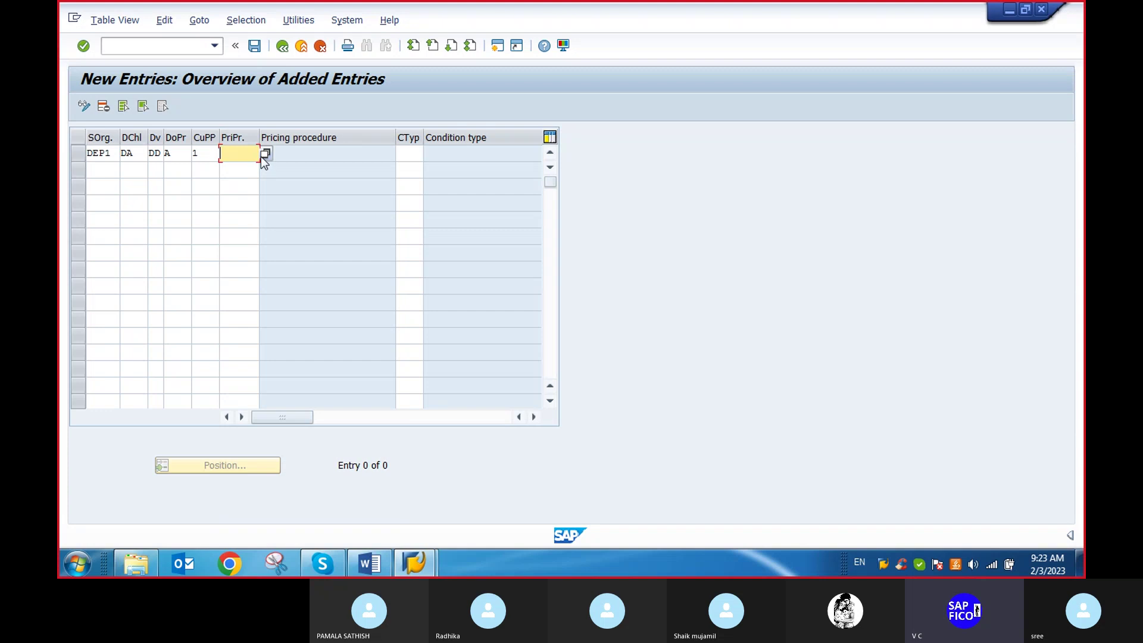
pyautogui.write('DEPAV')
pyautogui.press('BackSpace')
pyautogui.write('N')
pyautogui.click(369, 564)
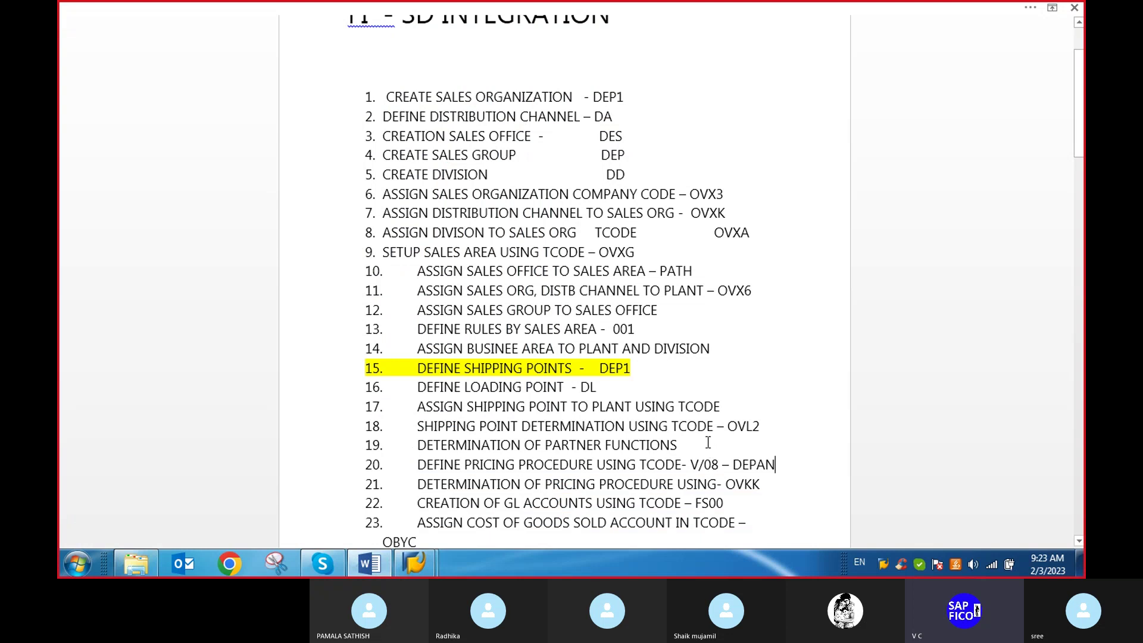
pyautogui.moveTo(420, 562)
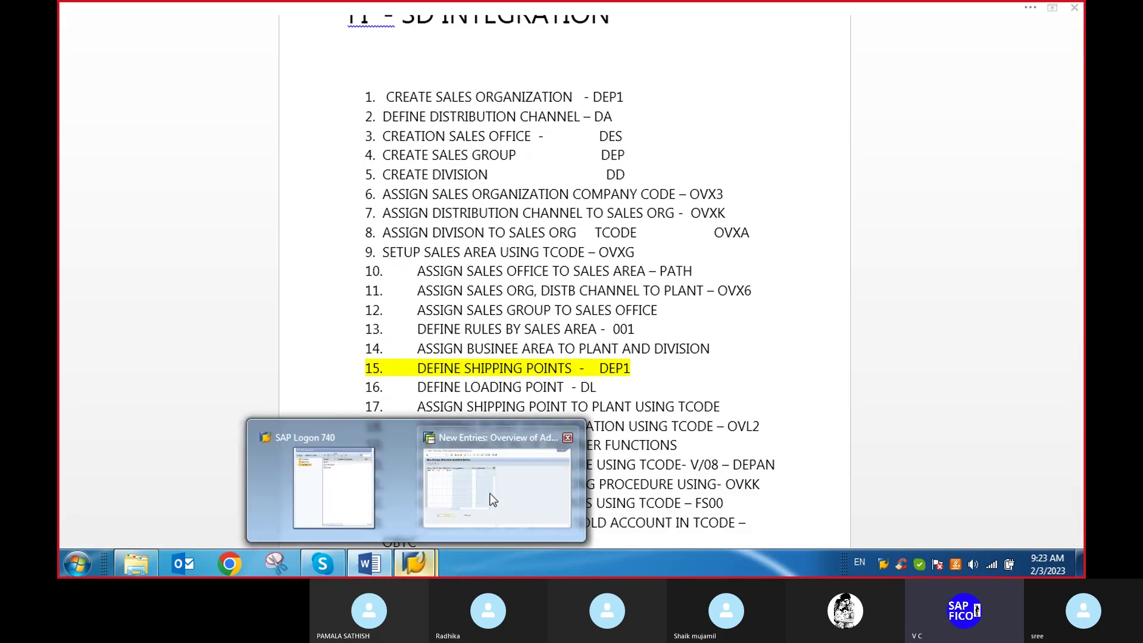
pyautogui.click(494, 477)
# Set condition type PR00 for the DEP1 entry and save the pricing procedure determination.
pyautogui.click(417, 152)
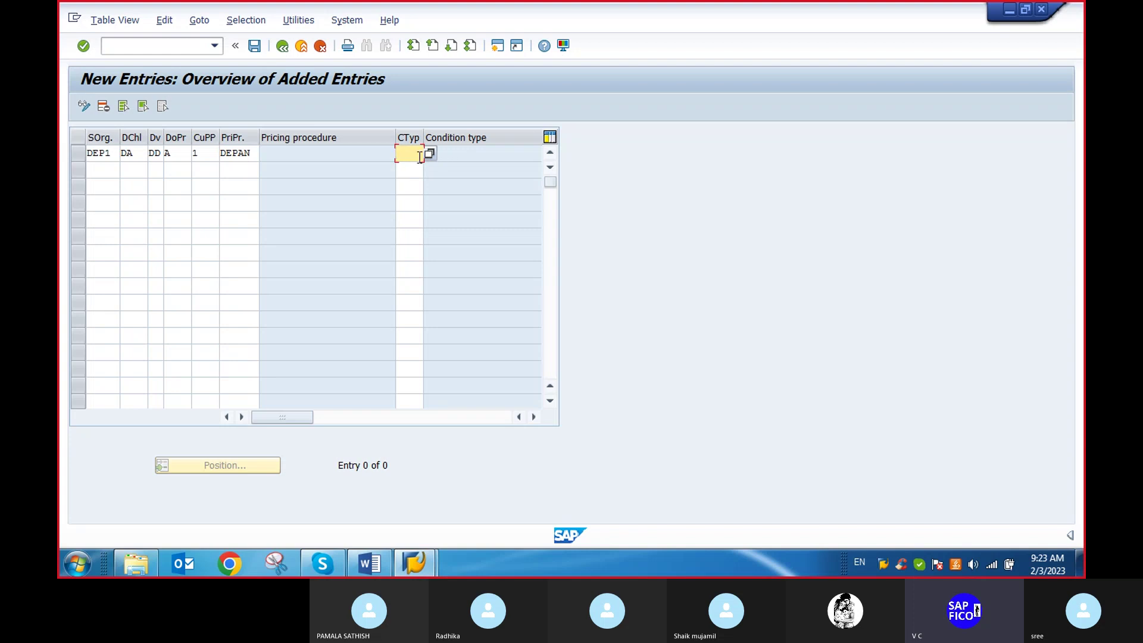
pyautogui.write('PR00')
pyautogui.press('BackSpace')
pyautogui.press('BackSpace')
pyautogui.write('00')
pyautogui.press('Return')
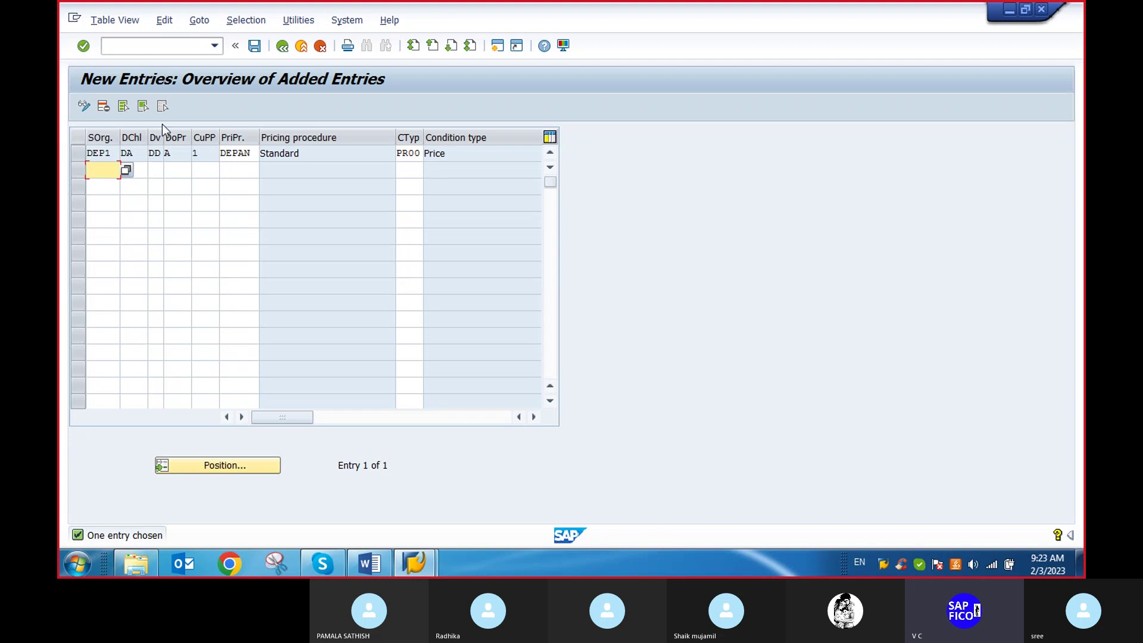
pyautogui.click(254, 46)
pyautogui.click(315, 281)
# Check the items after pricing procedure determination in the Word checklist and return to SAP.
pyautogui.click(369, 564)
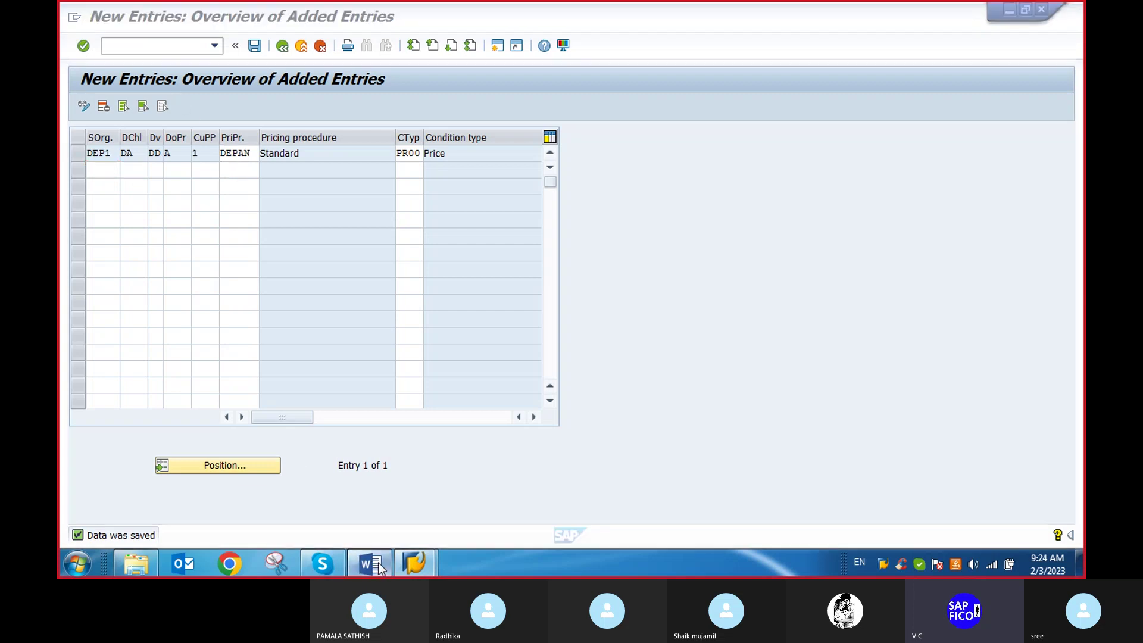
pyautogui.scroll(-3, 475, 509)
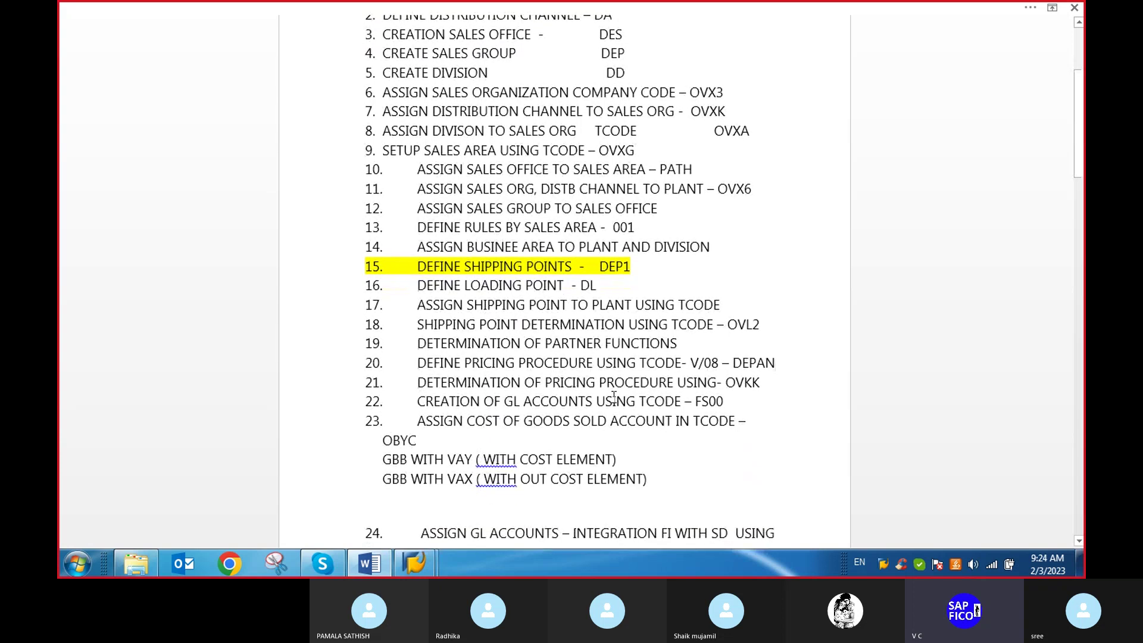
pyautogui.moveTo(422, 566)
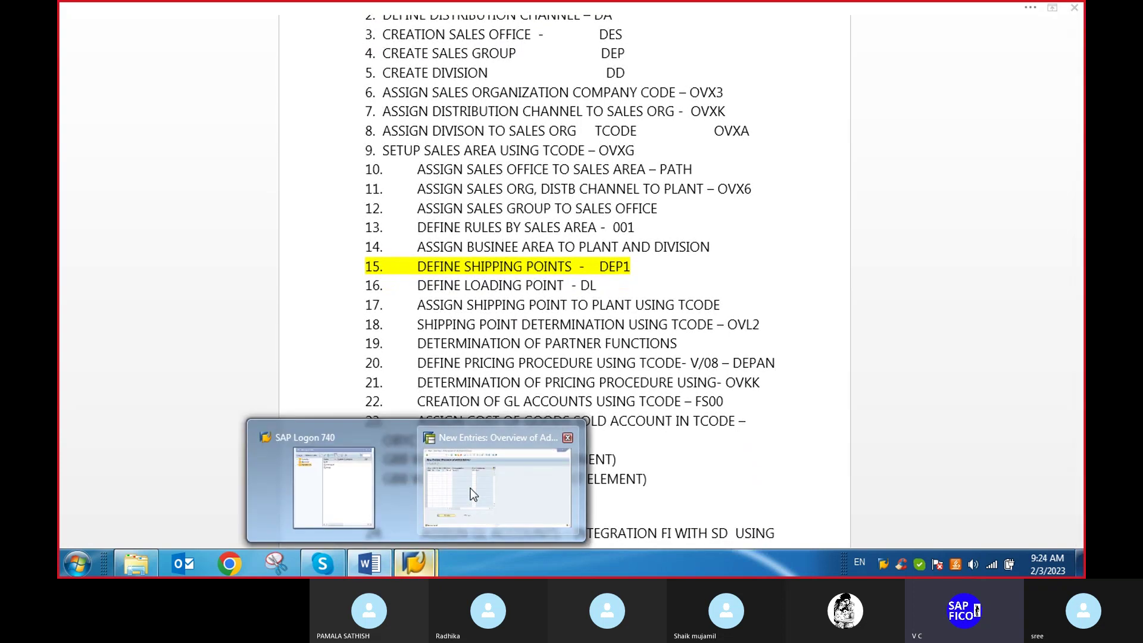
pyautogui.click(471, 488)
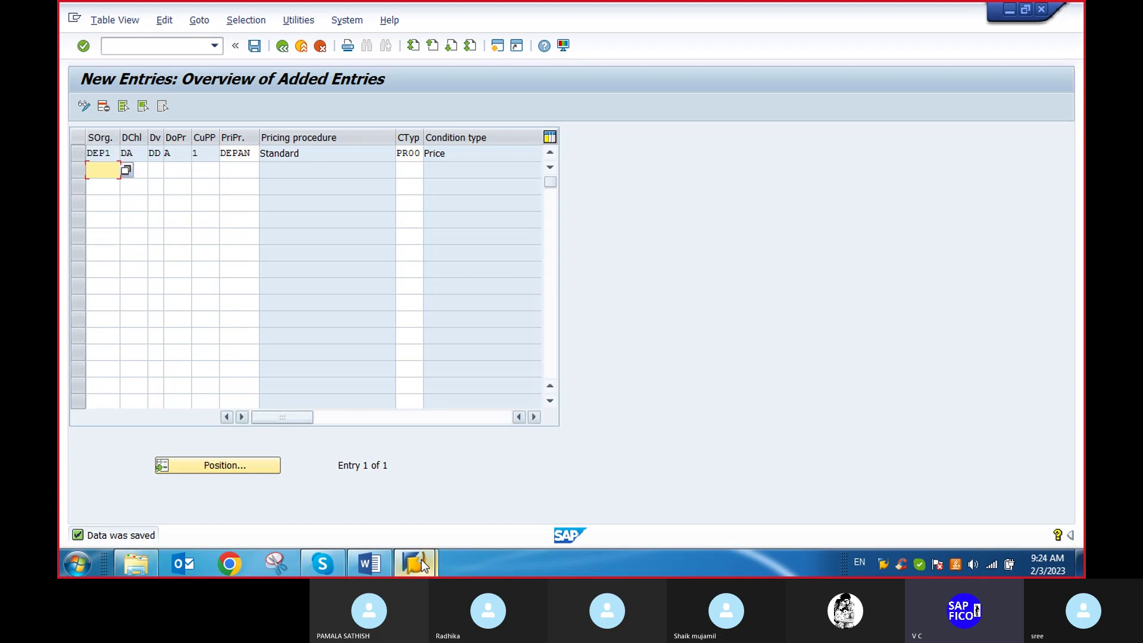
pyautogui.click(366, 563)
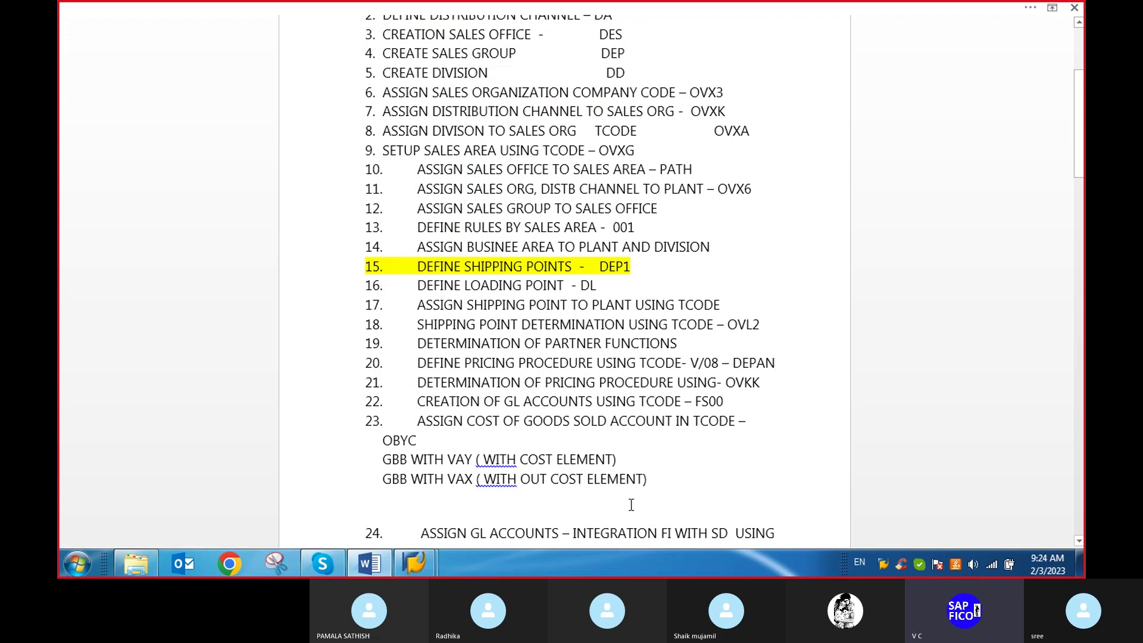
pyautogui.click(425, 566)
pyautogui.click(498, 482)
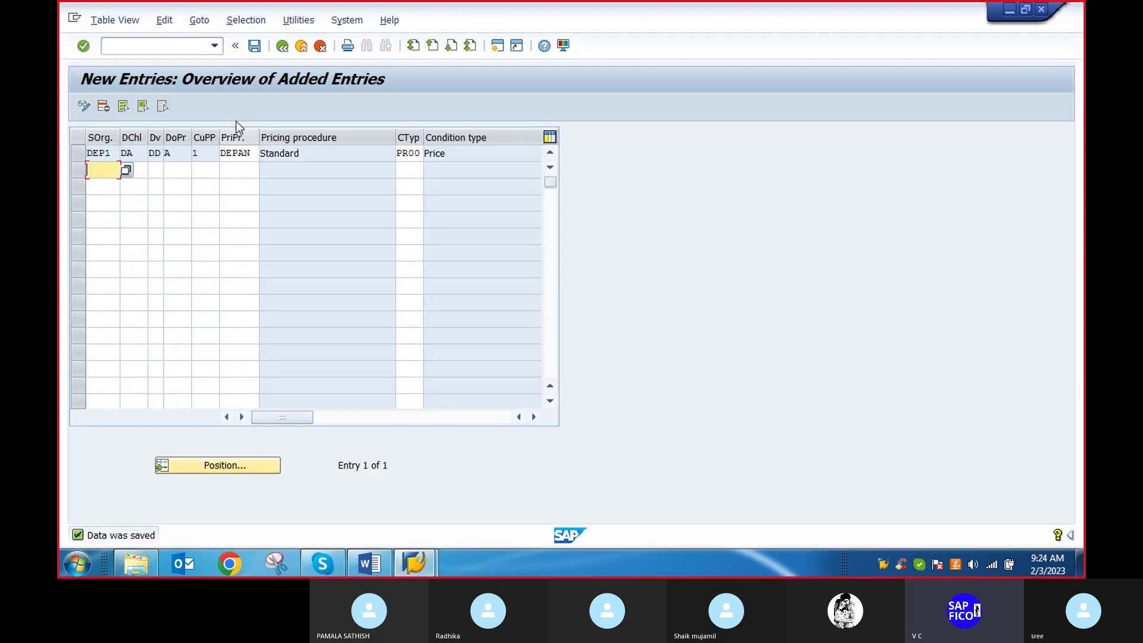
# Locate the saved determination entry for sales organization DEP1, channel DA, division DD, document procedure A and customer procedure 1 in the overview.
pyautogui.click(283, 46)
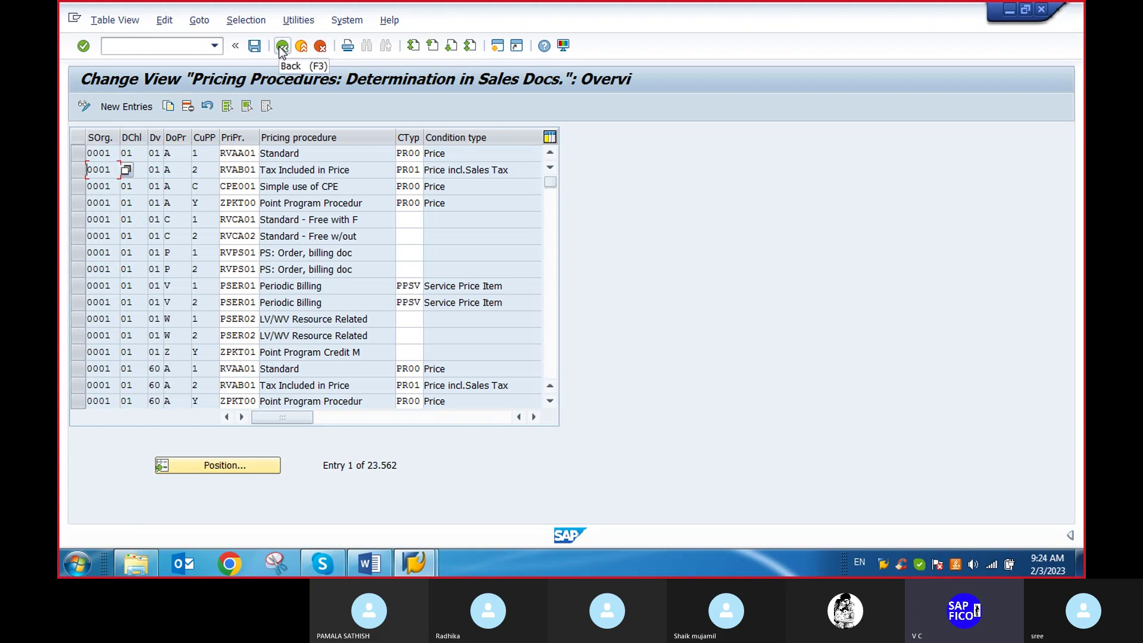
pyautogui.click(190, 464)
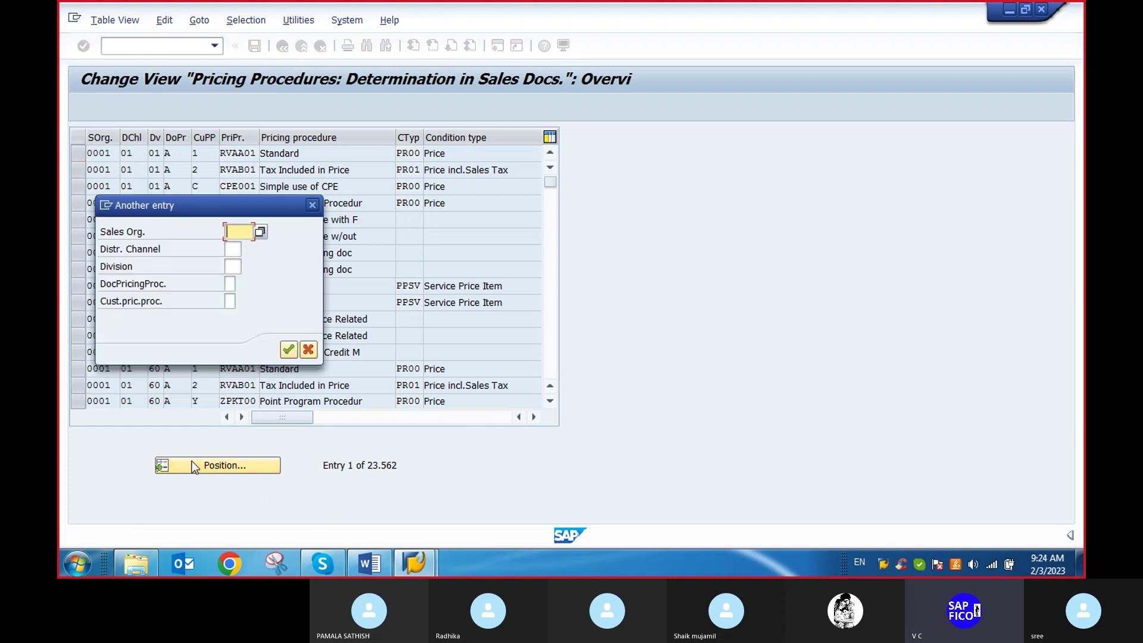
pyautogui.write('DEP1')
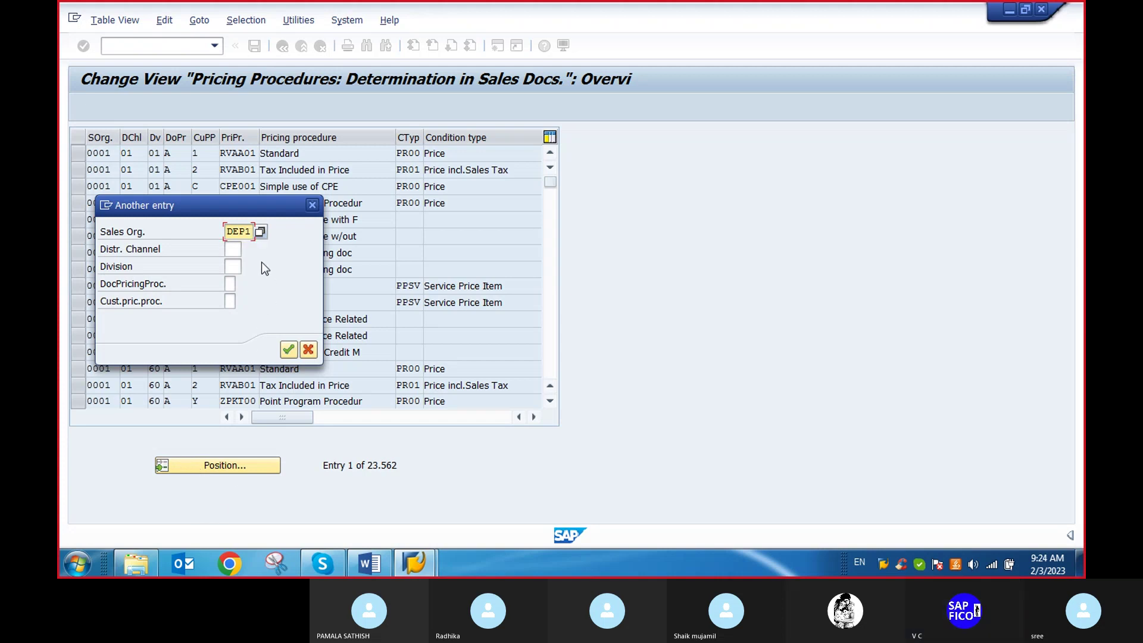
pyautogui.click(234, 249)
pyautogui.write('D')
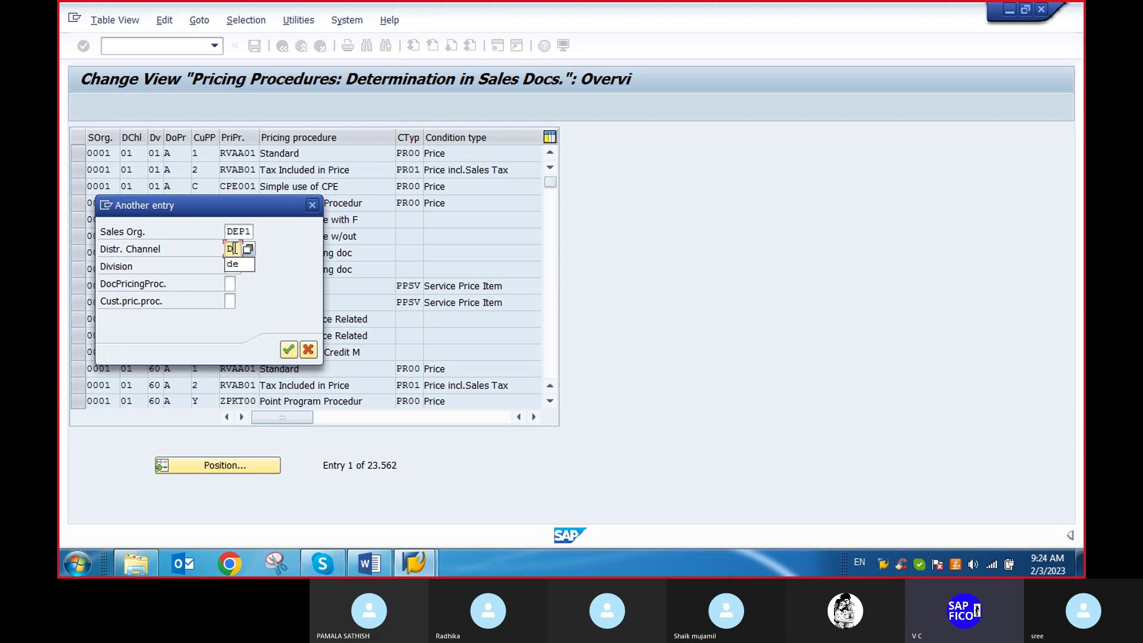
pyautogui.write('A')
pyautogui.write('DD')
pyautogui.click(232, 282)
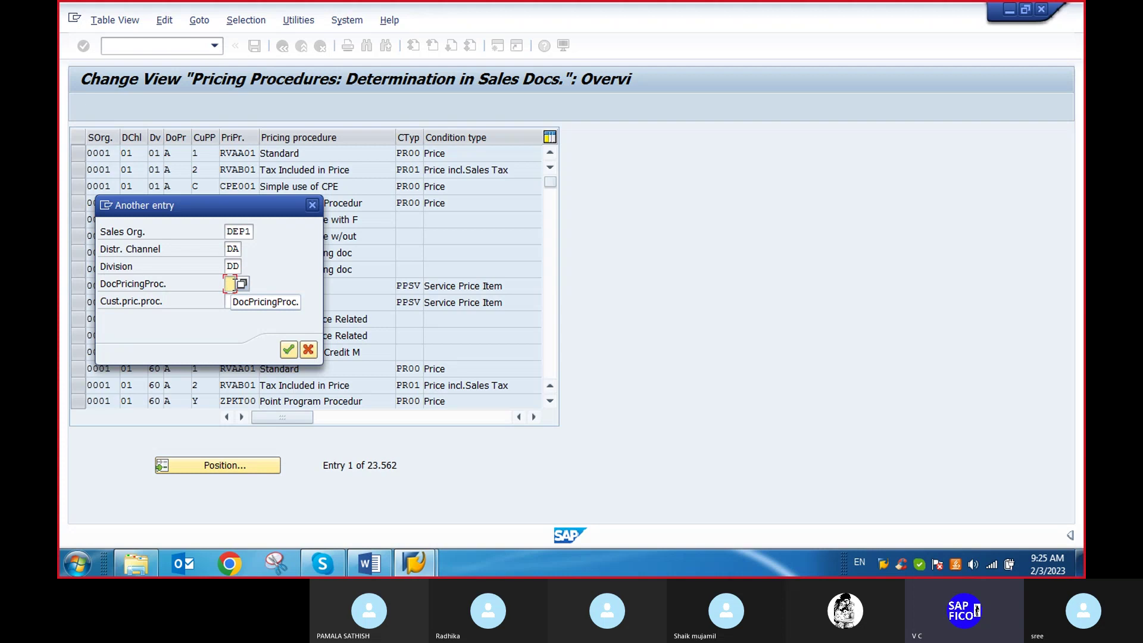
pyautogui.write('A')
pyautogui.click(233, 301)
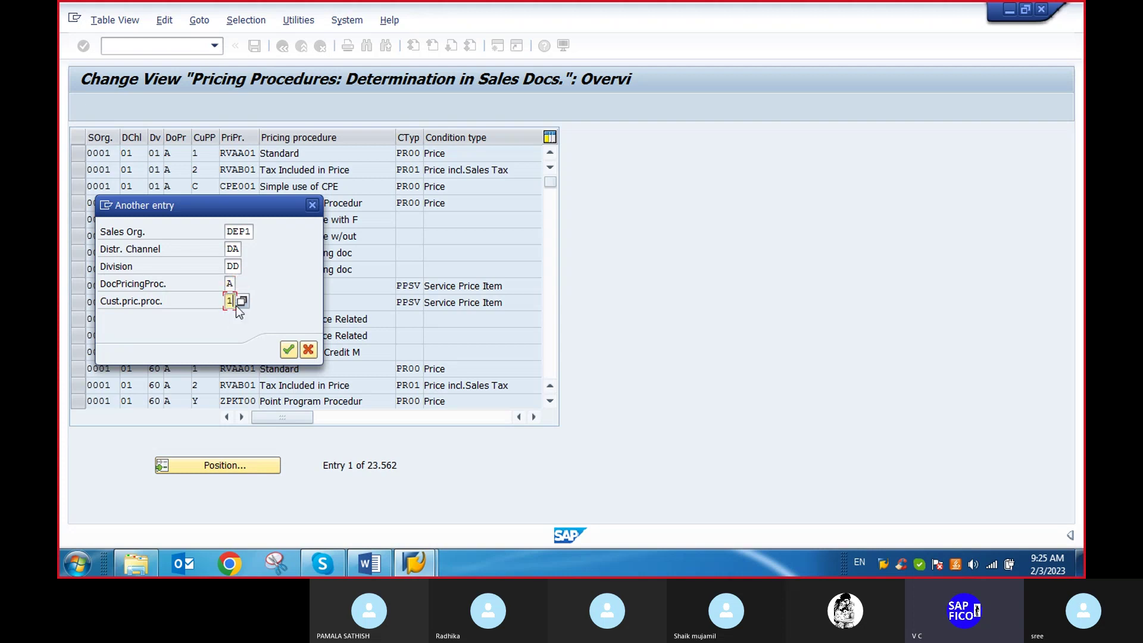
pyautogui.click(289, 350)
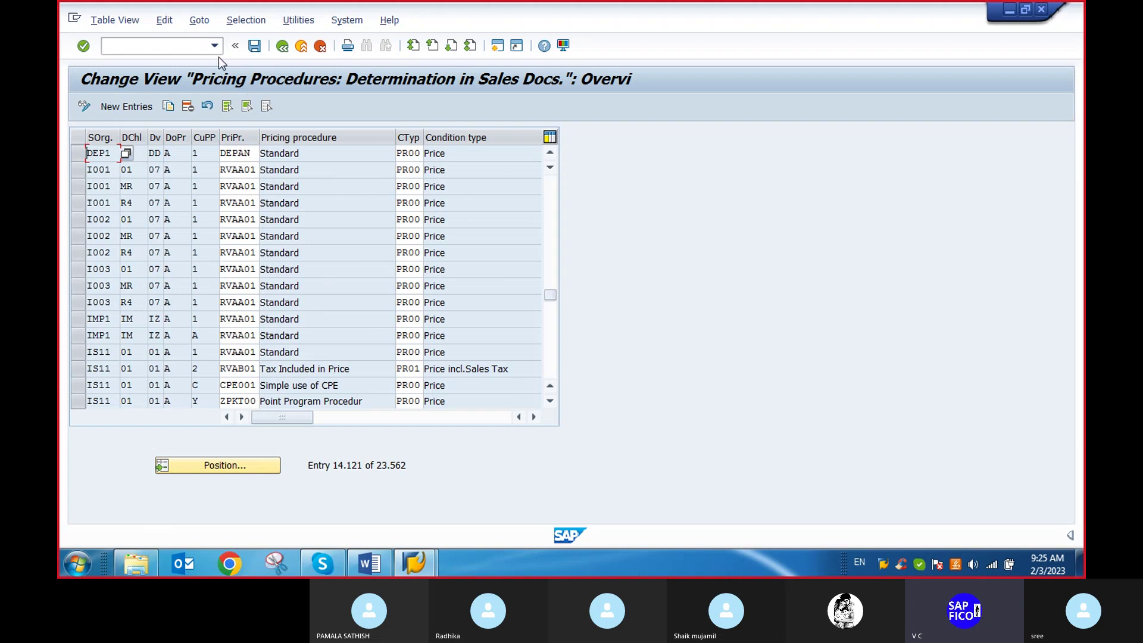
# Review the remaining items in the Word checklist, from GL account creation through material and customer masters to purchasing and sales documents.
pyautogui.click(369, 563)
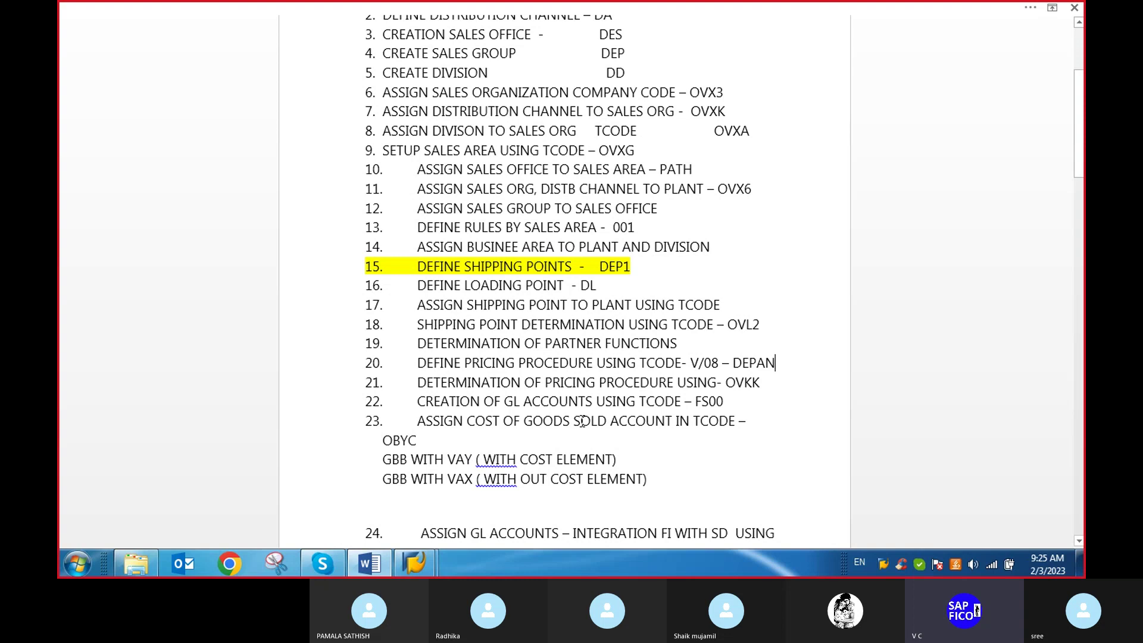
pyautogui.scroll(-1, 577, 420)
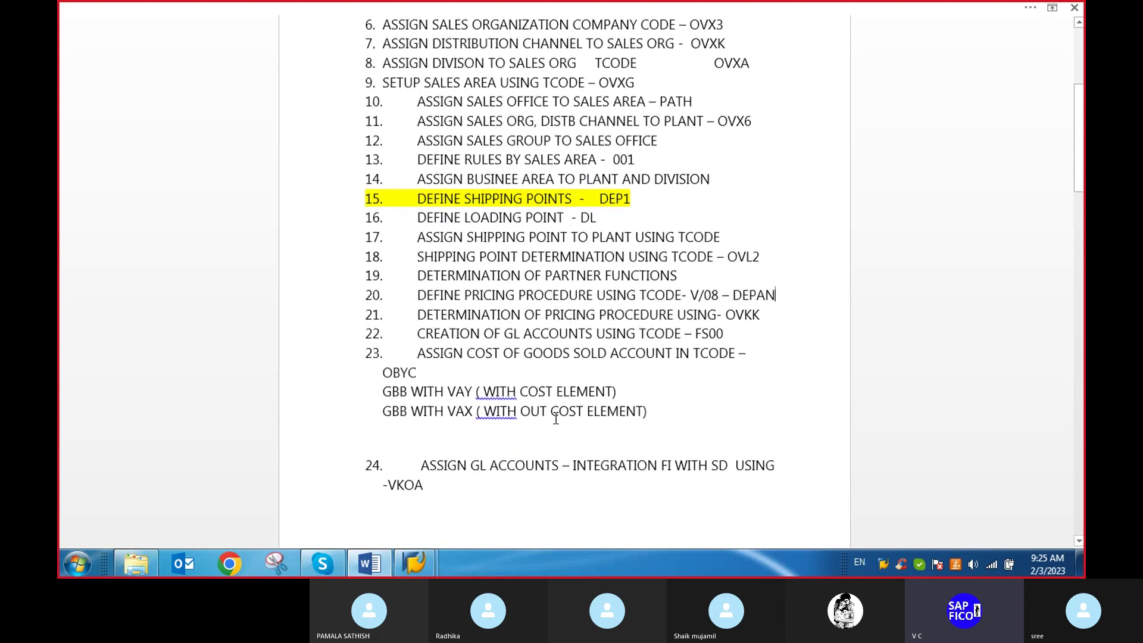
pyautogui.scroll(-1, 556, 420)
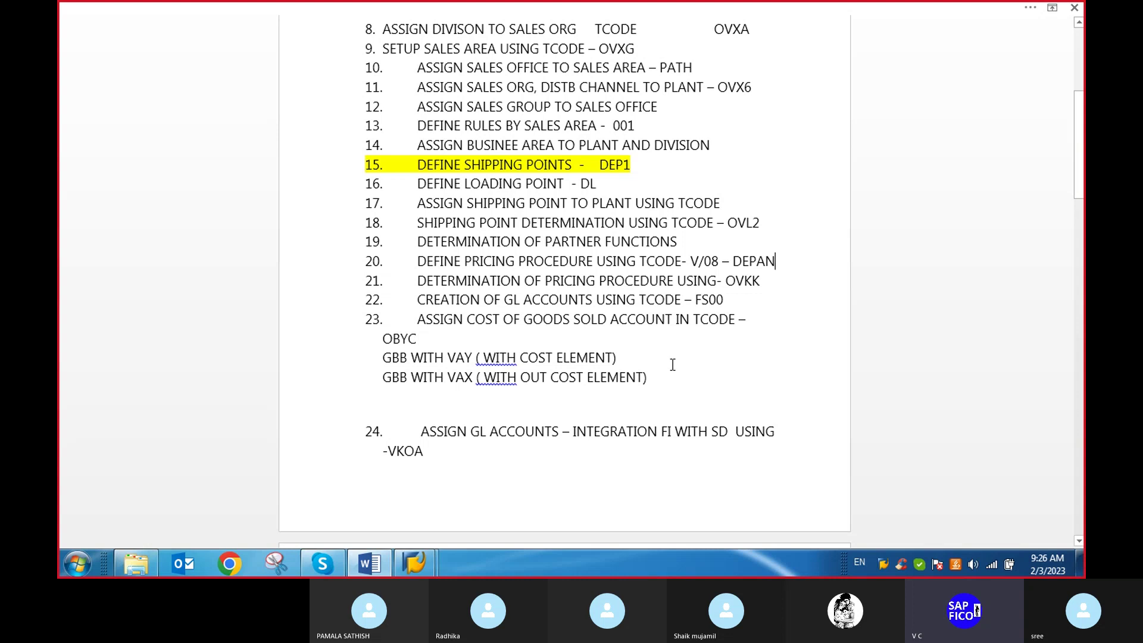
pyautogui.scroll(-2, 672, 361)
pyautogui.scroll(-4, 671, 362)
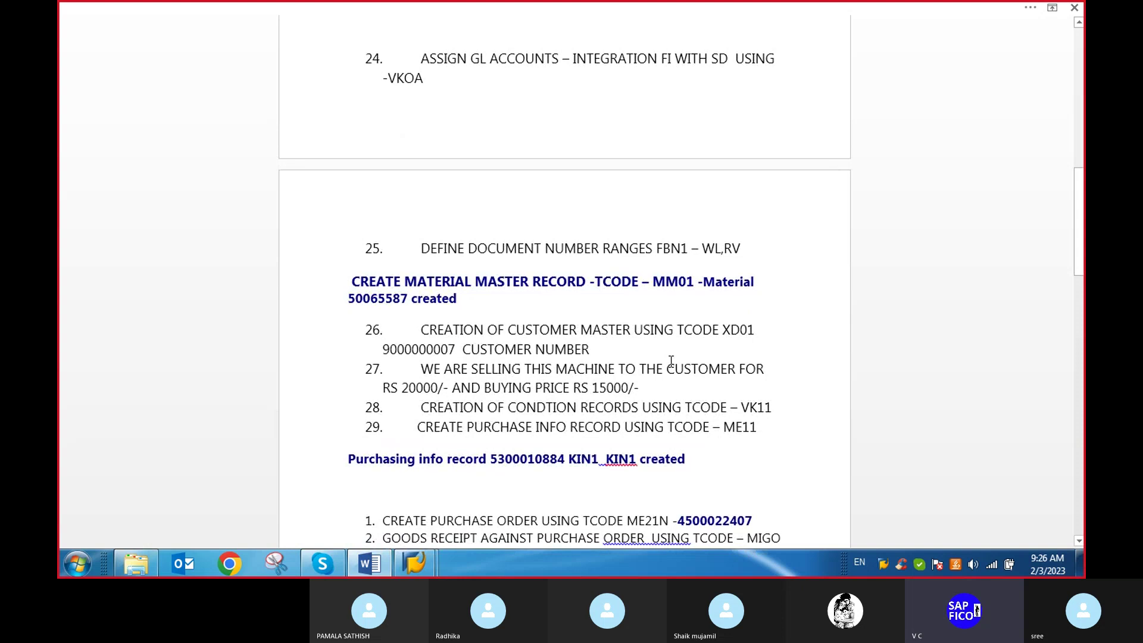
pyautogui.scroll(-2, 672, 361)
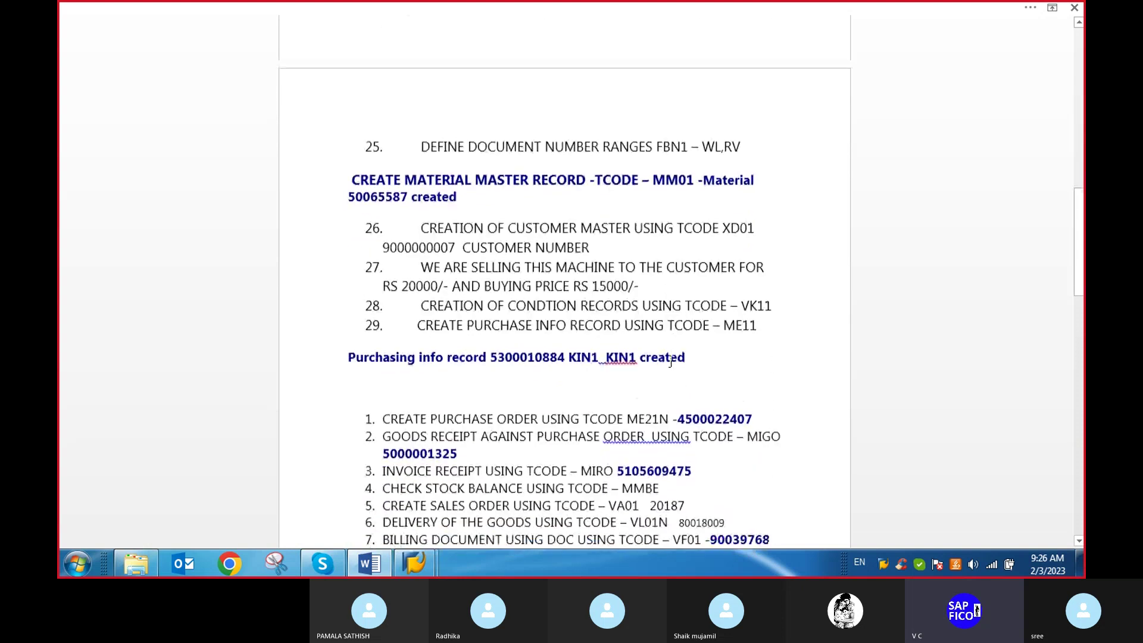
pyautogui.scroll(-2, 671, 361)
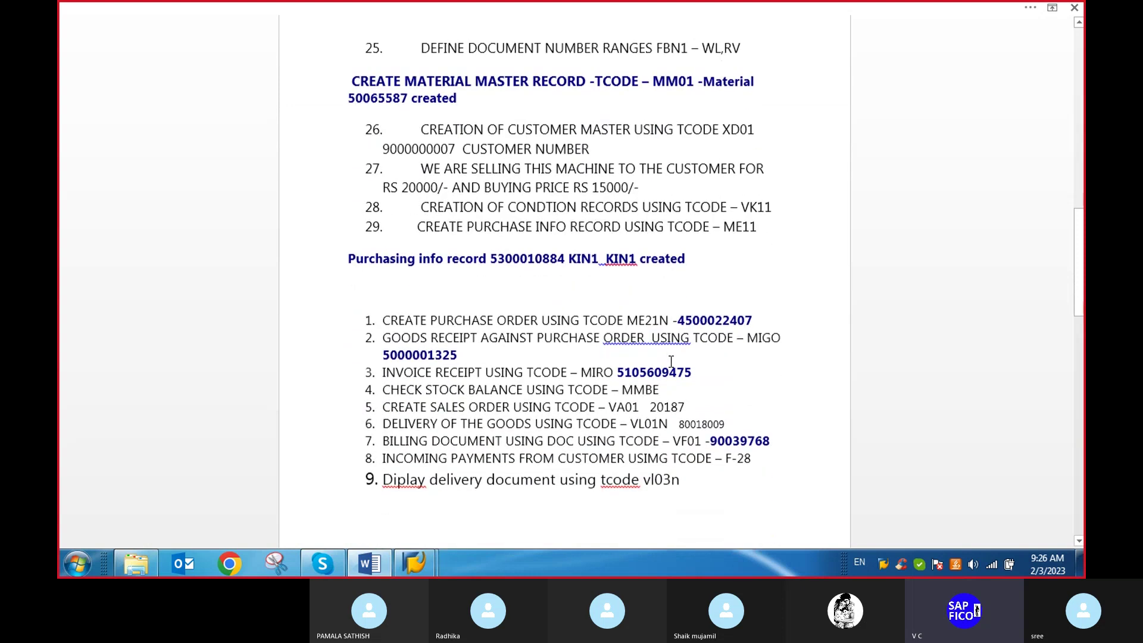
pyautogui.scroll(4, 667, 361)
pyautogui.scroll(3, 665, 361)
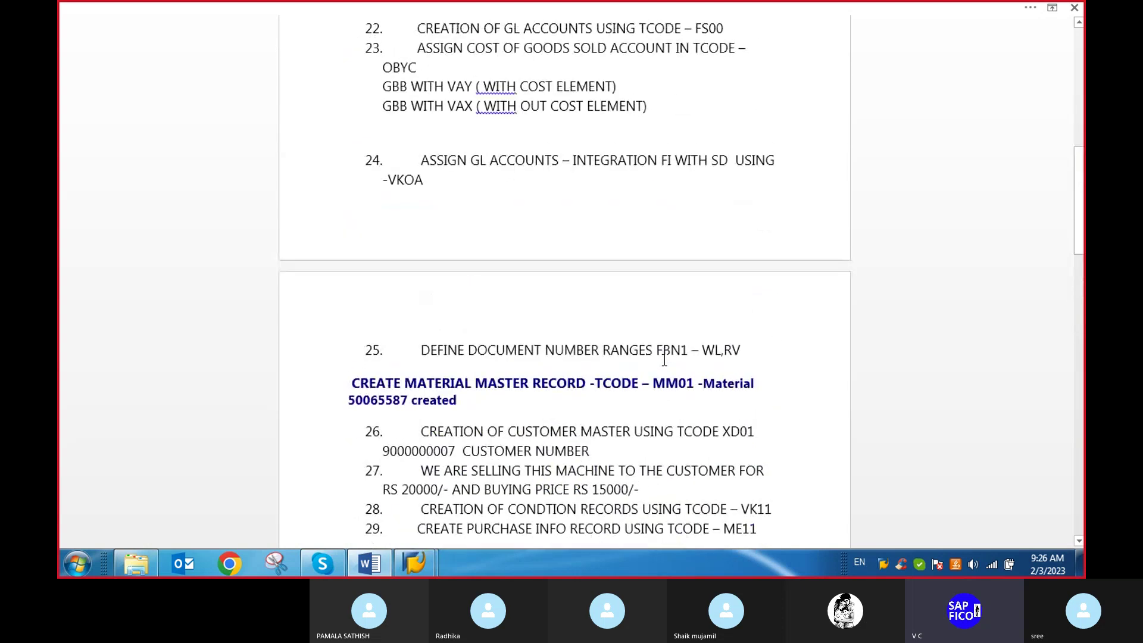
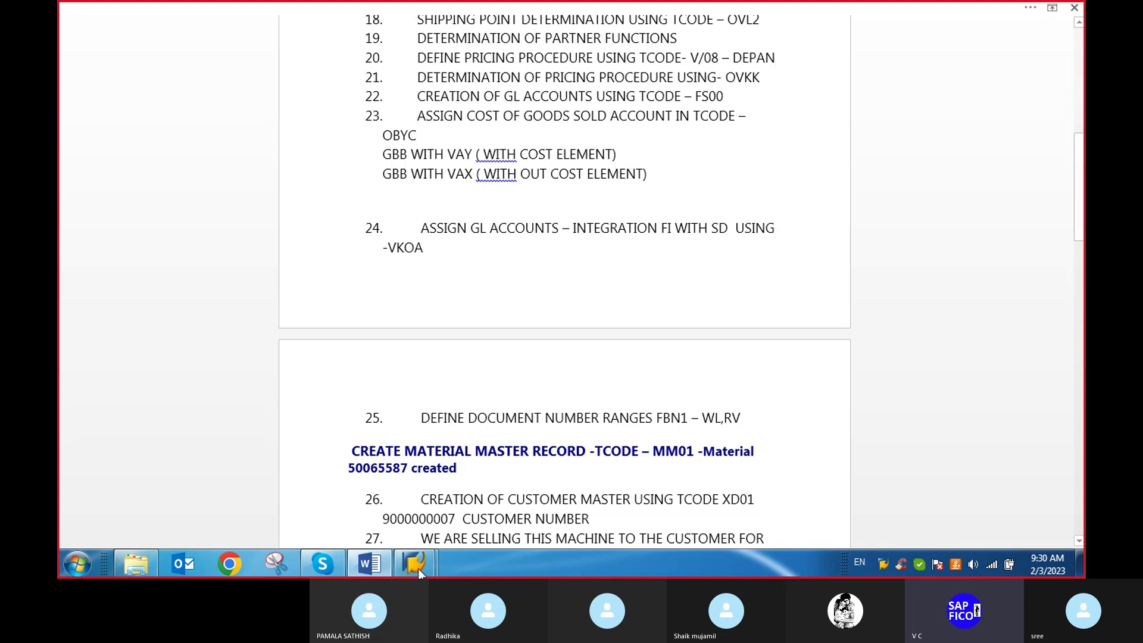
pyautogui.scroll(-1, 410, 420)
pyautogui.scroll(-4, 410, 420)
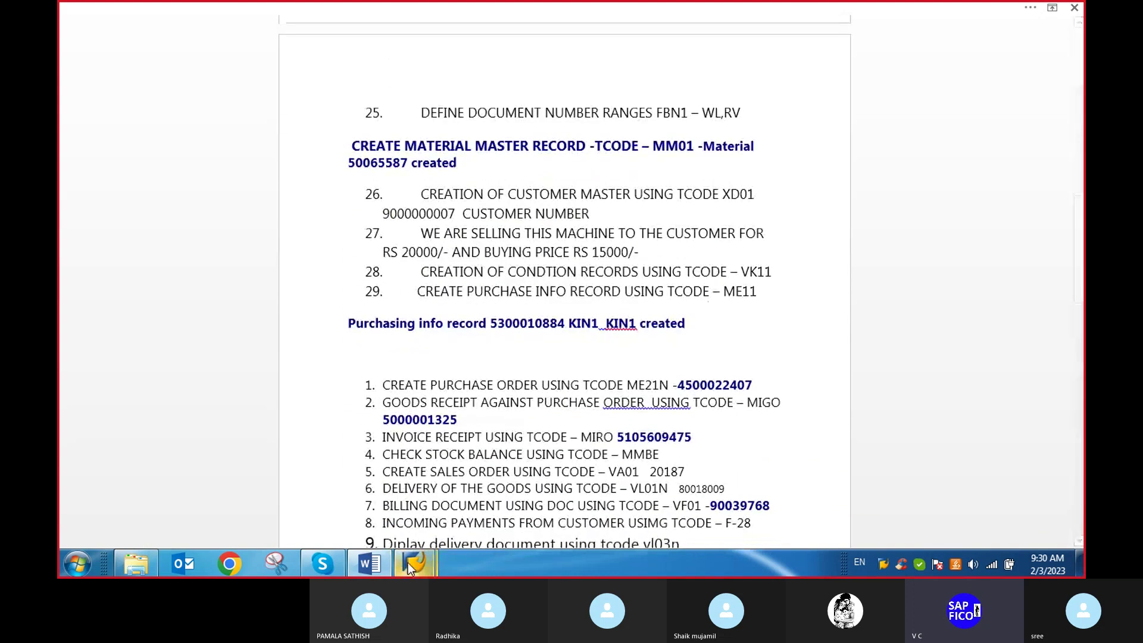
# Return to the SAP pricing procedure session and close its broken-connection error dialogs.
pyautogui.moveTo(411, 563)
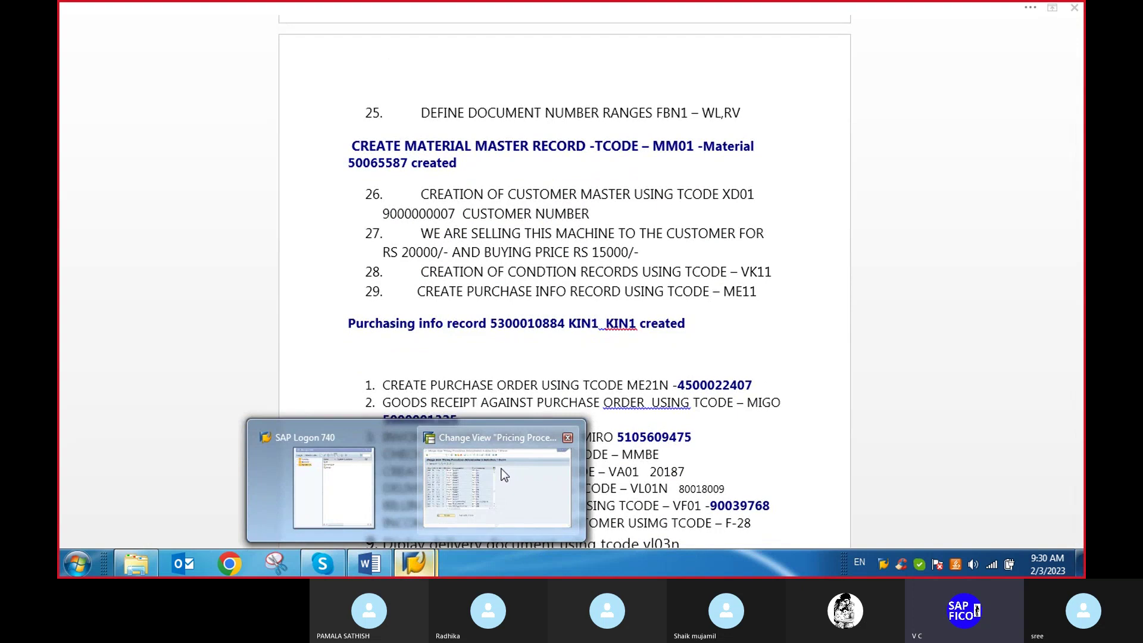
pyautogui.click(500, 468)
pyautogui.click(127, 46)
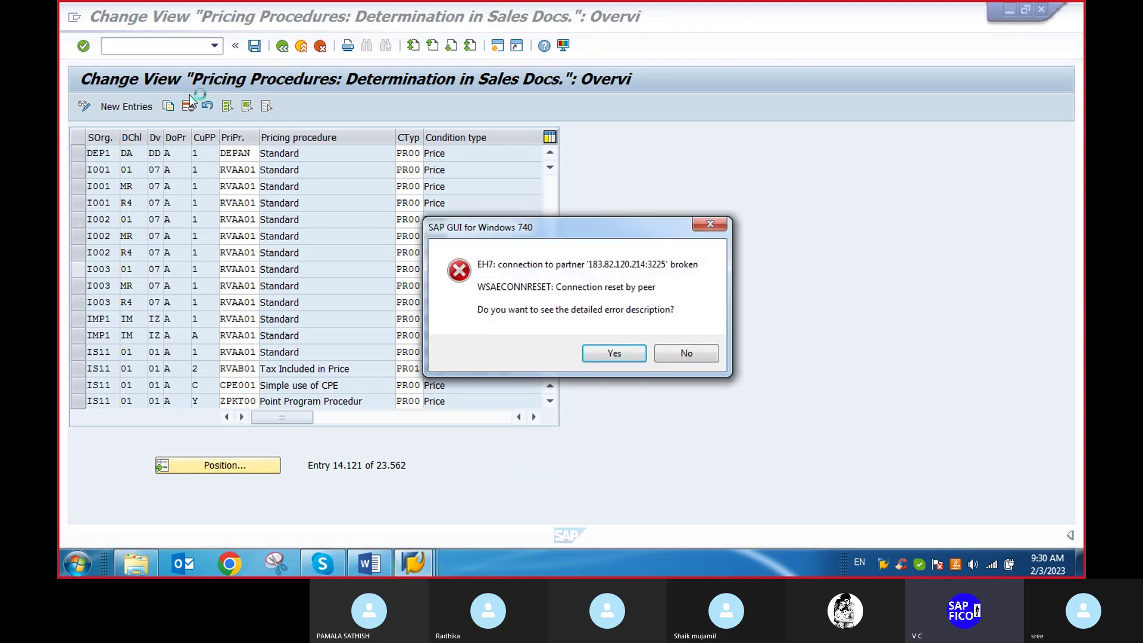
pyautogui.click(627, 355)
pyautogui.click(708, 409)
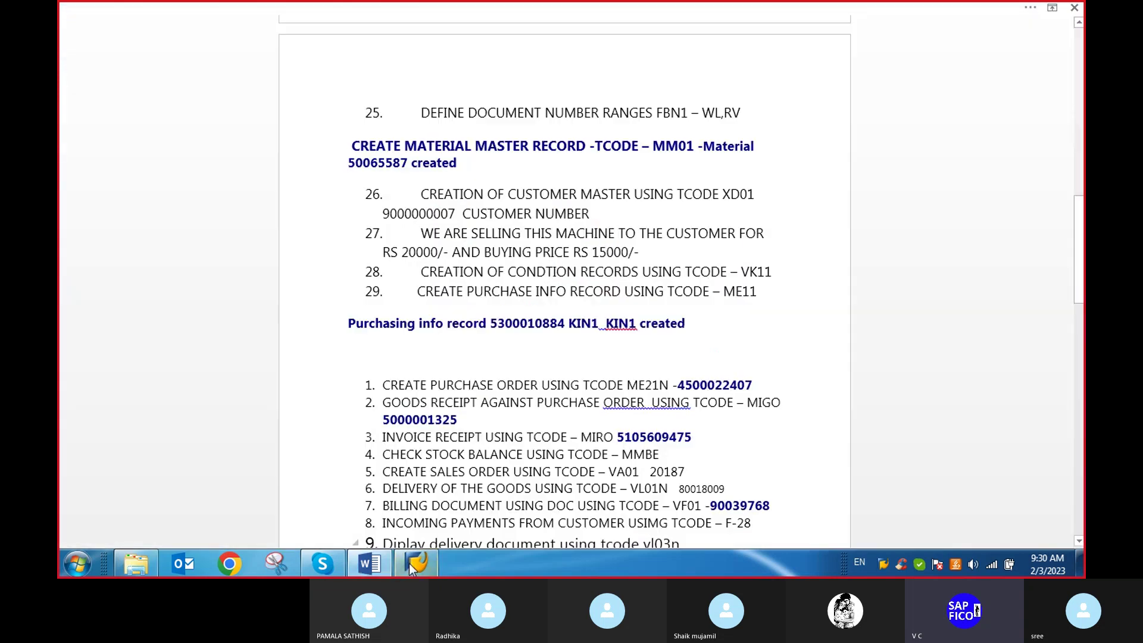
# Log on to the FI connection in client 800 with the user ID and account password, ending any other logons.
pyautogui.click(414, 563)
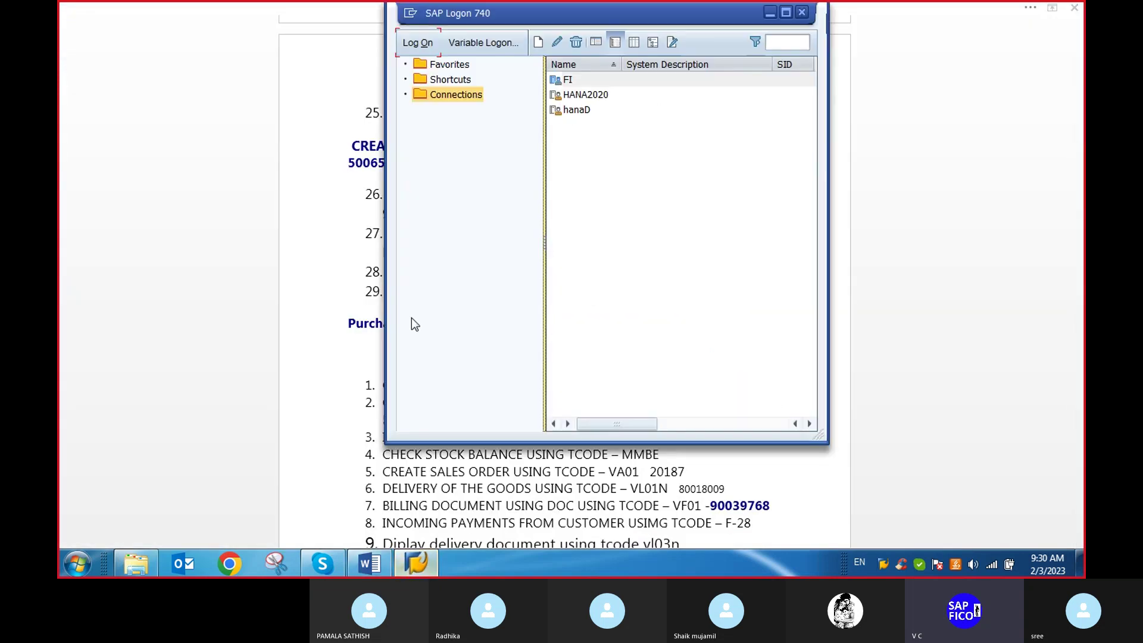
pyautogui.click(422, 44)
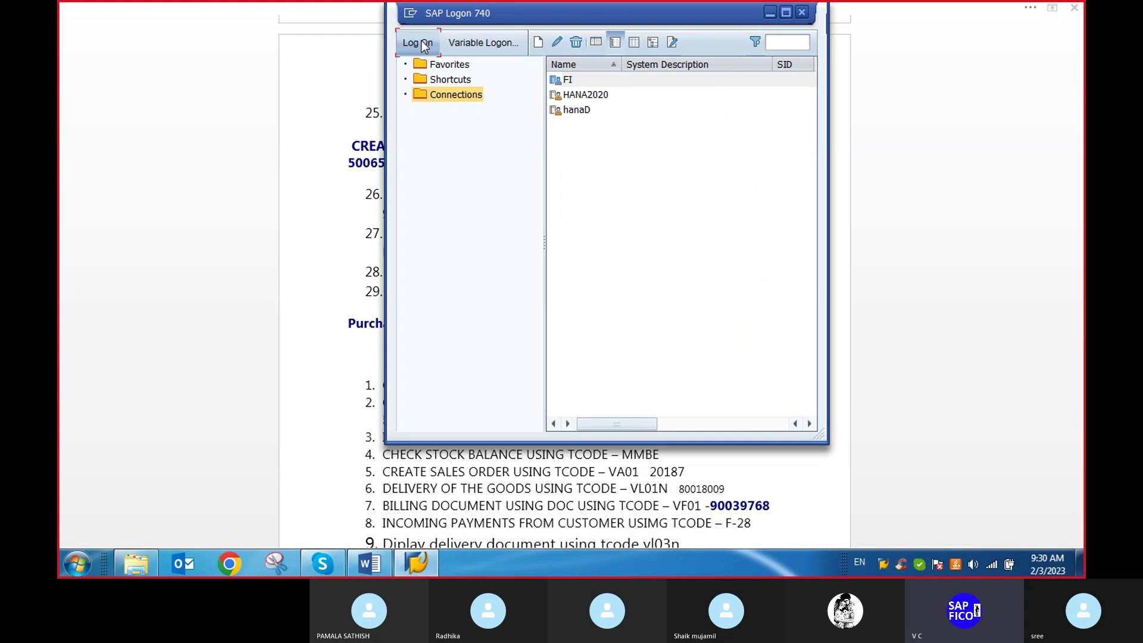
pyautogui.click(425, 47)
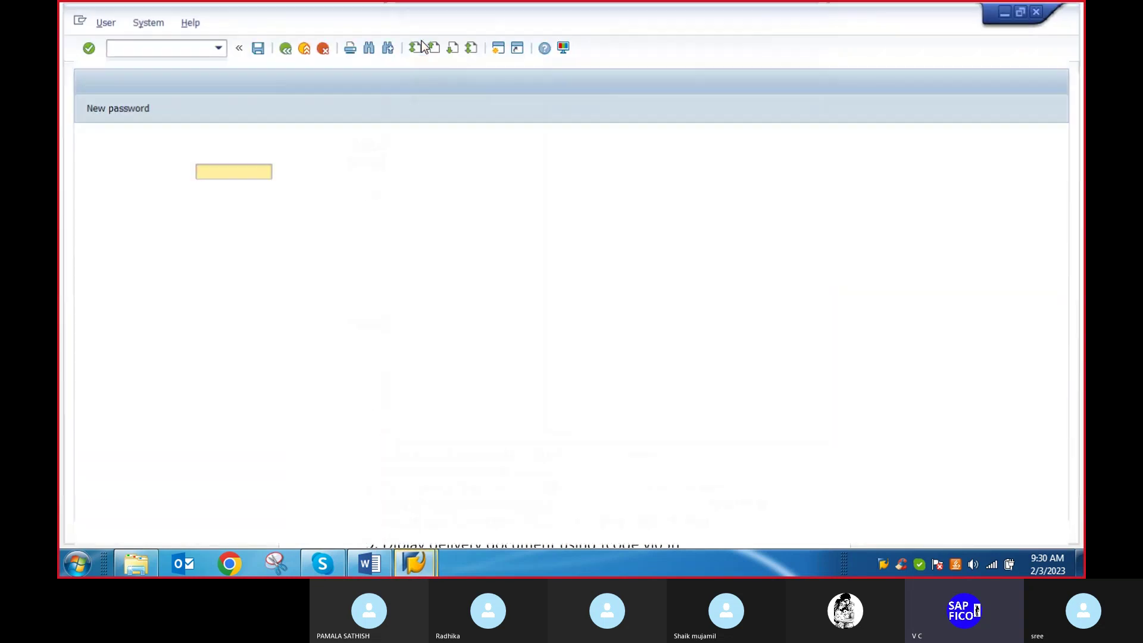
pyautogui.write('2')
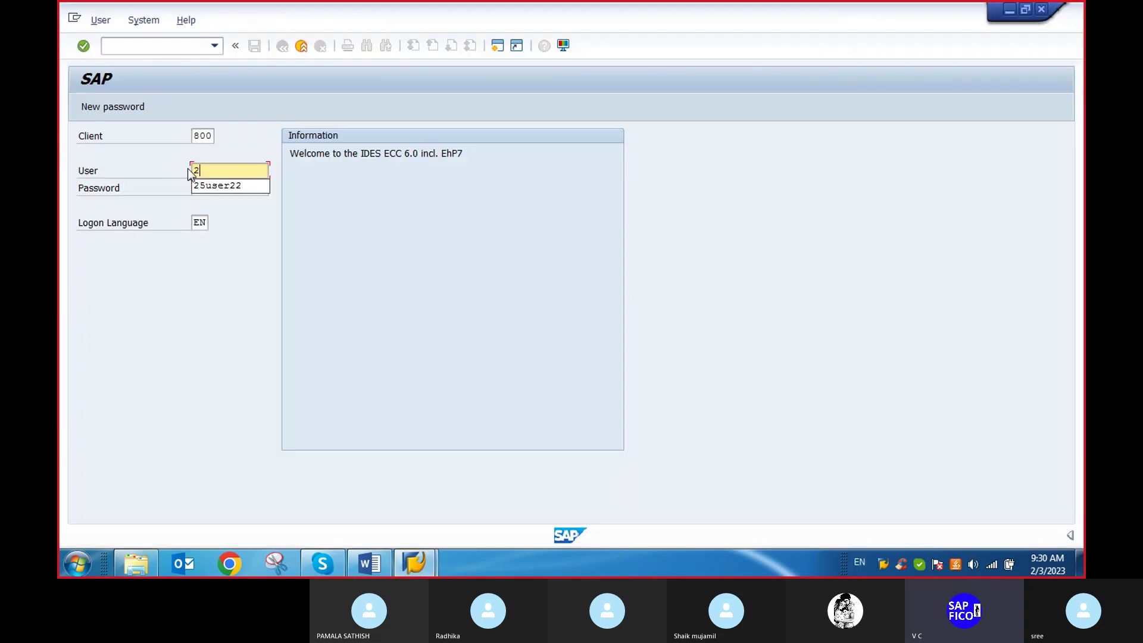
pyautogui.doubleClick(216, 185)
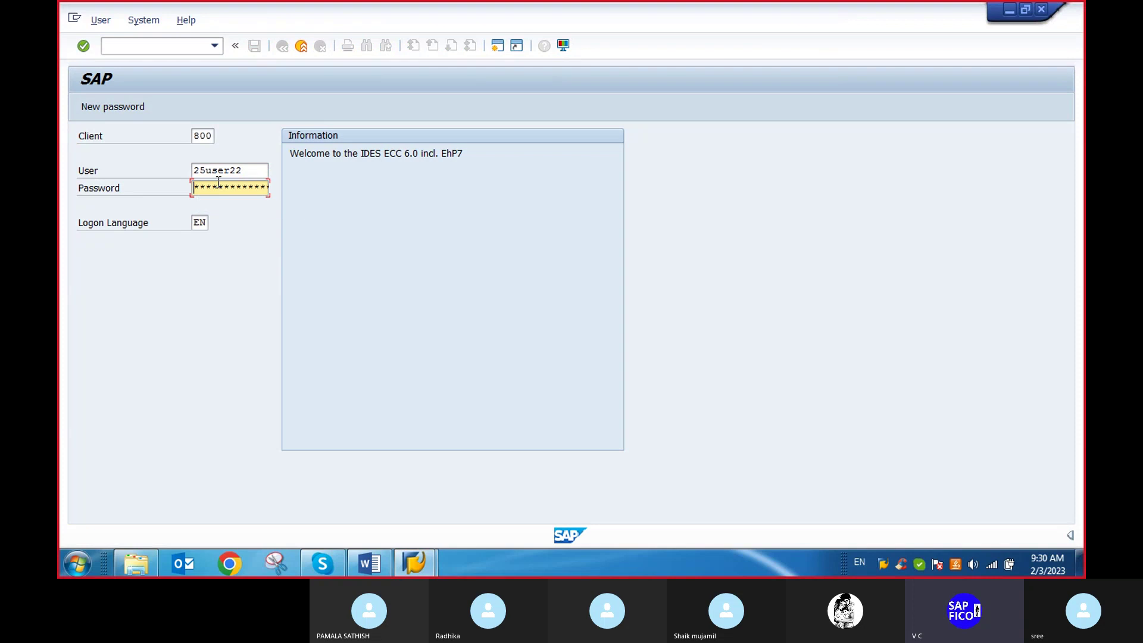
pyautogui.click(218, 187)
pyautogui.press('Return')
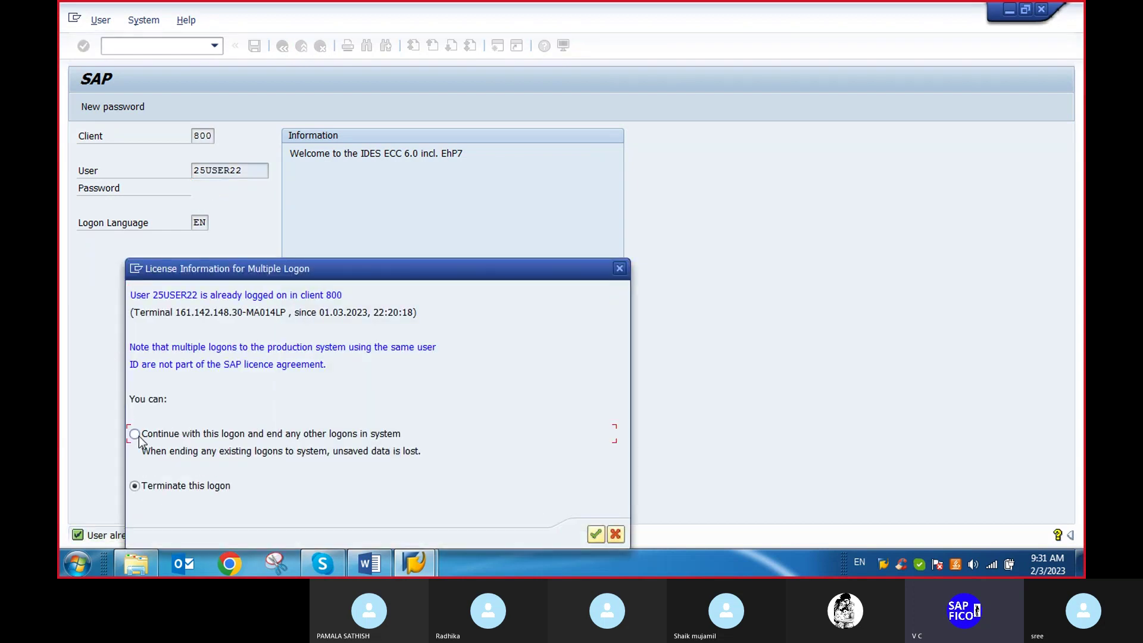
pyautogui.click(136, 435)
pyautogui.click(596, 534)
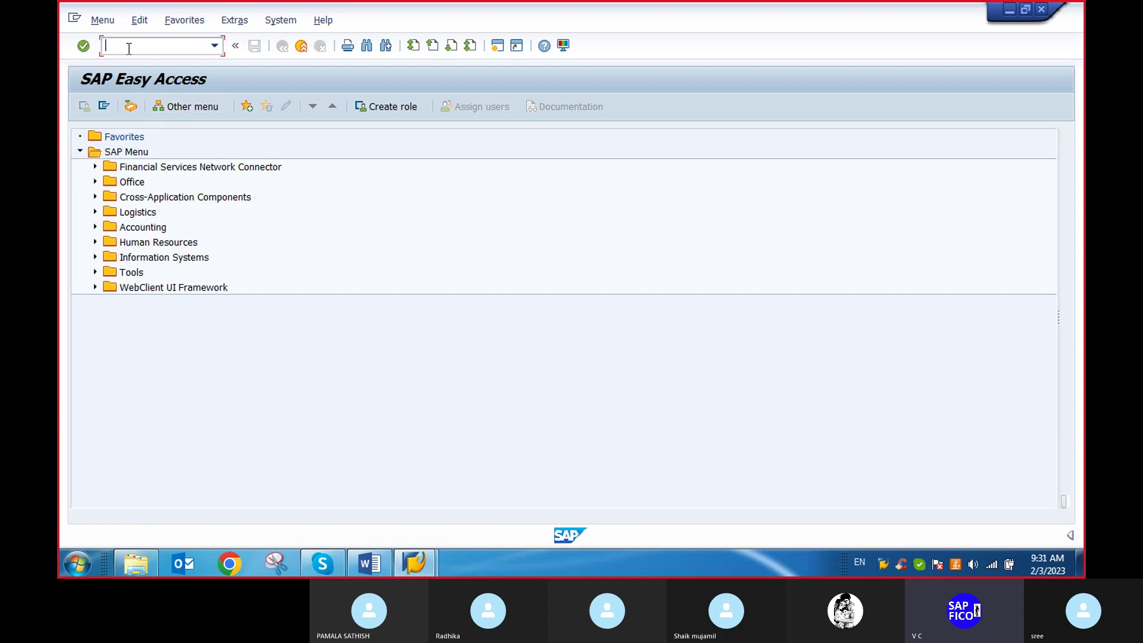
# Open the condition types overview with transaction V/06 and position the list using condition type proo.
pyautogui.write('v/06')
pyautogui.press('Return')
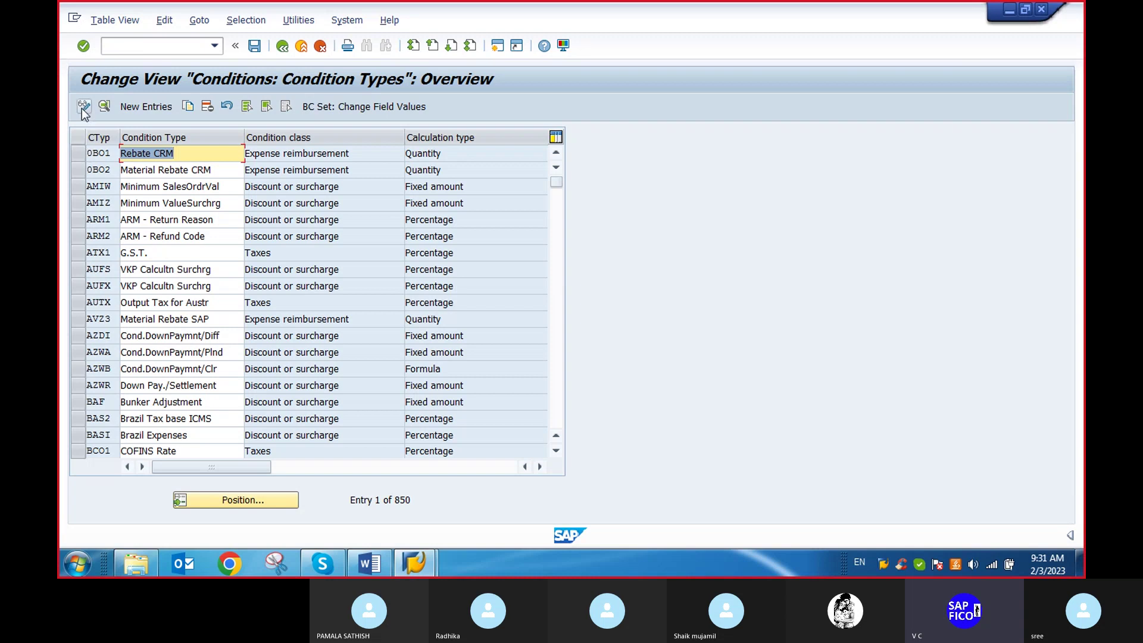
pyautogui.click(244, 501)
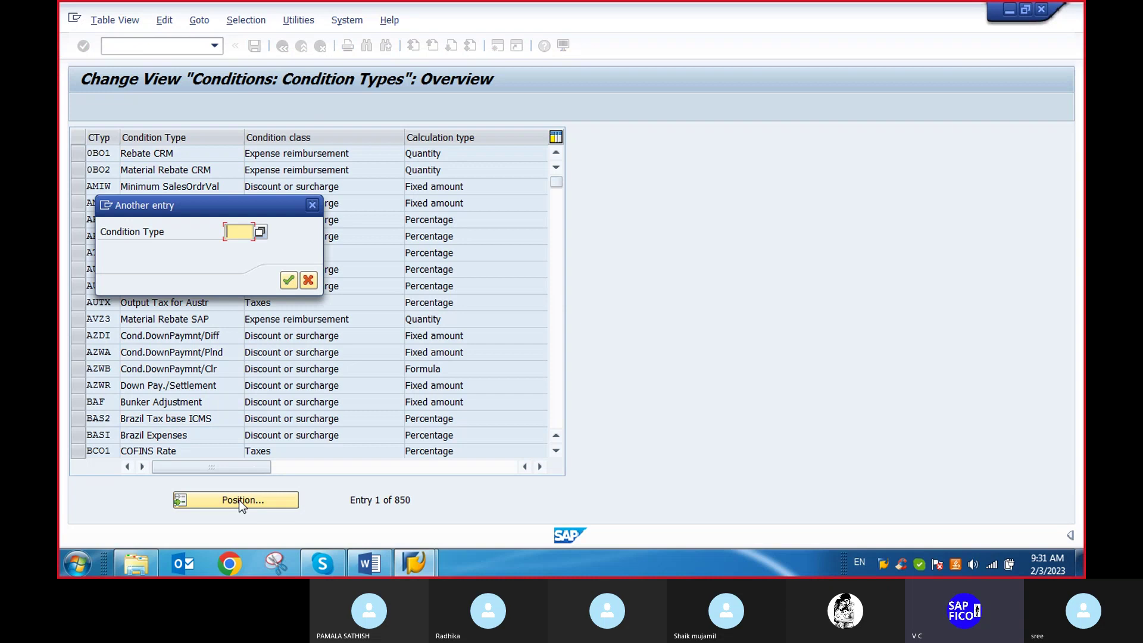
pyautogui.write('prrp')
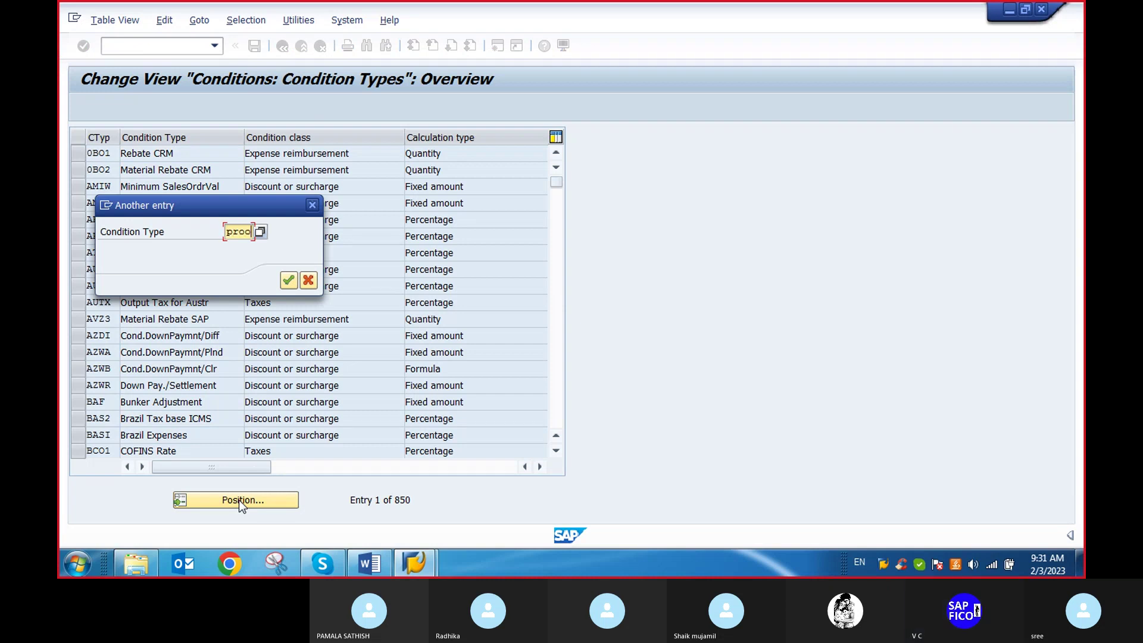
pyautogui.press('Return')
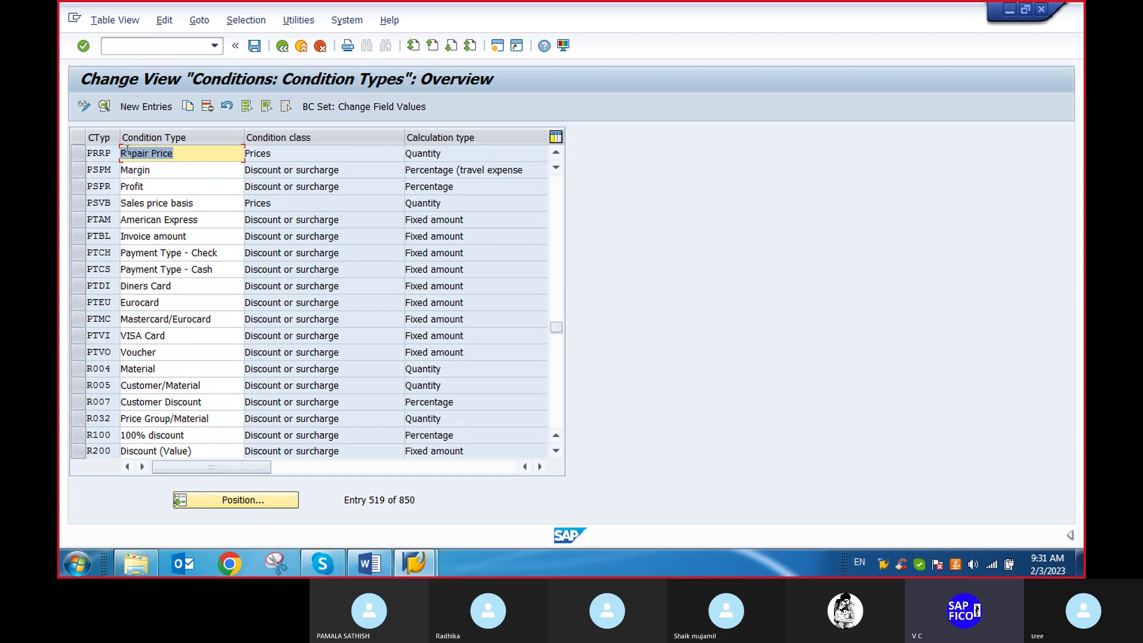
# Check the details of condition type PRRP (Repair Price), return to the overview and open the details of PR00 (Price).
pyautogui.doubleClick(130, 156)
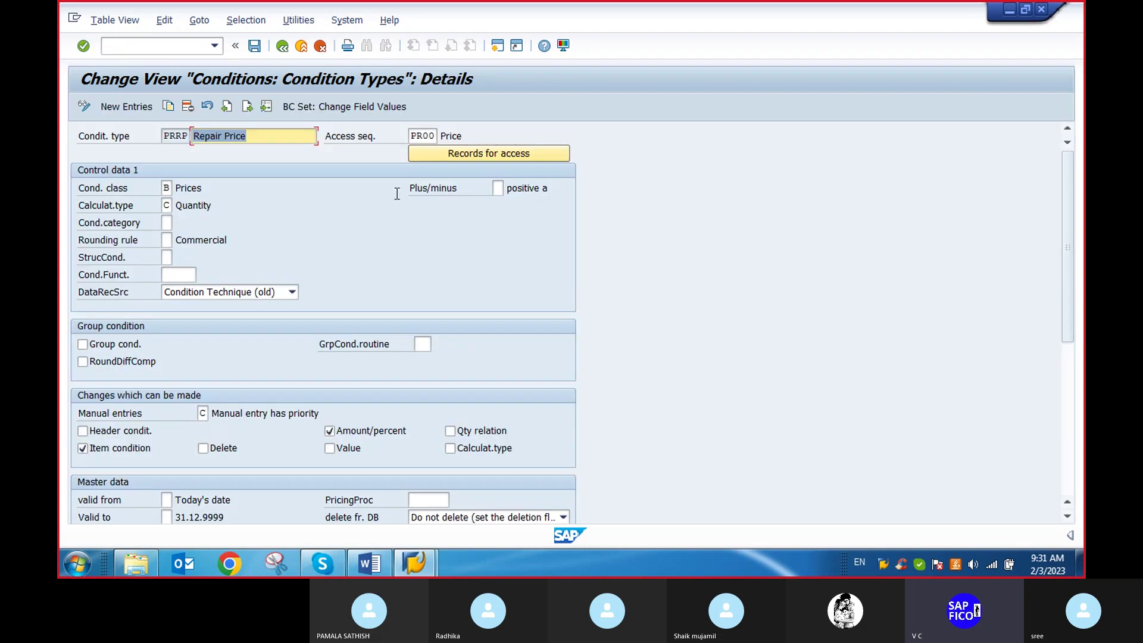
pyautogui.click(282, 46)
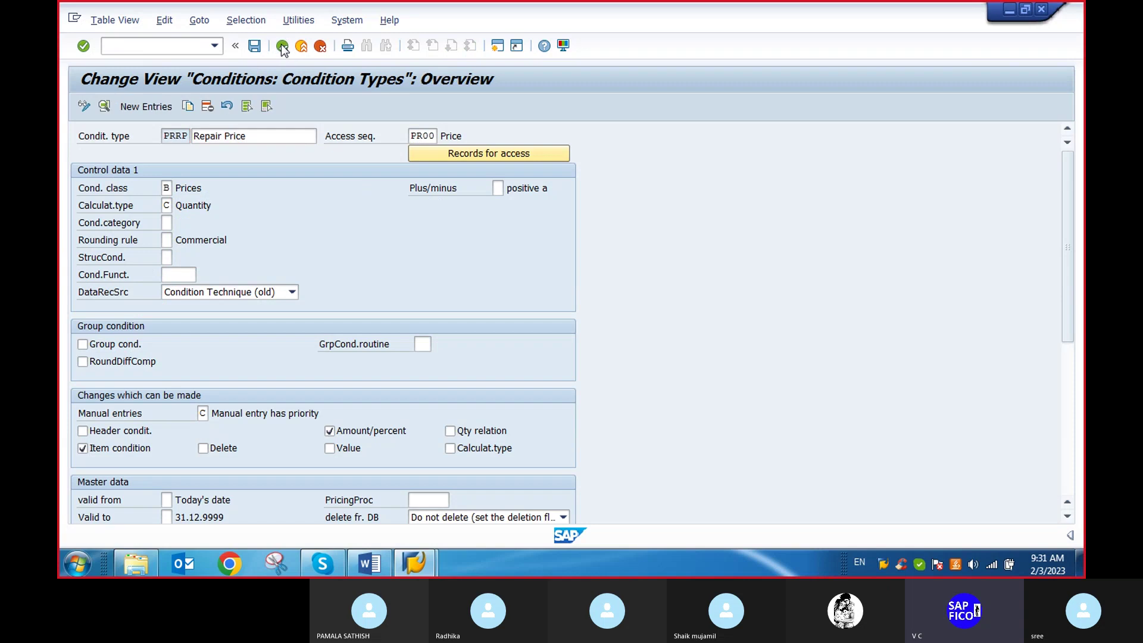
pyautogui.scroll(3, 136, 169)
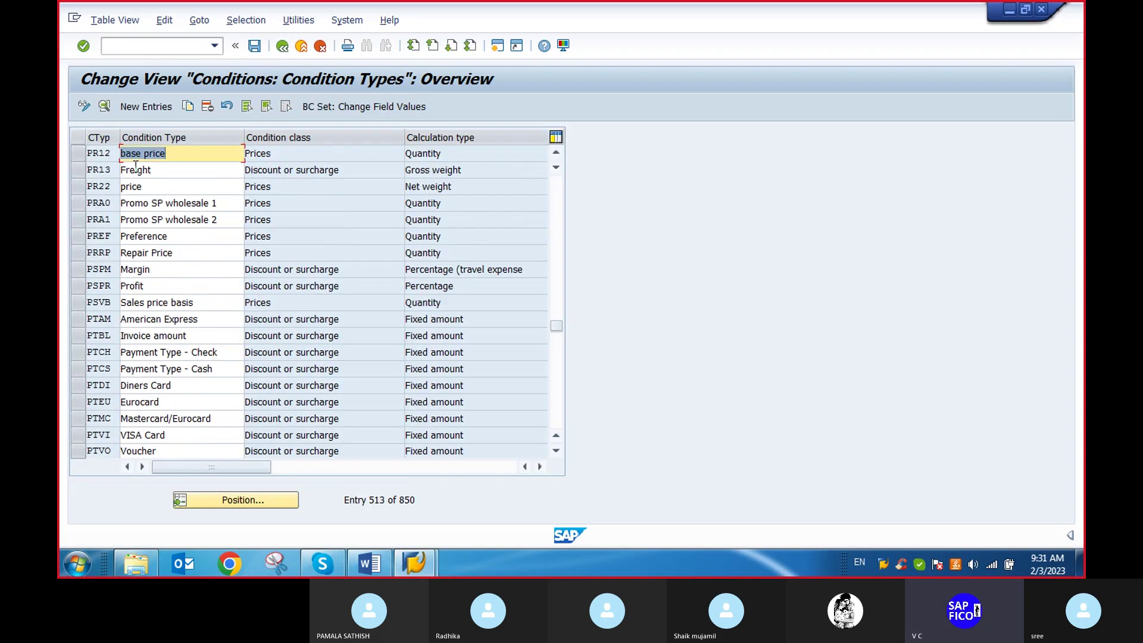
pyautogui.scroll(1, 147, 196)
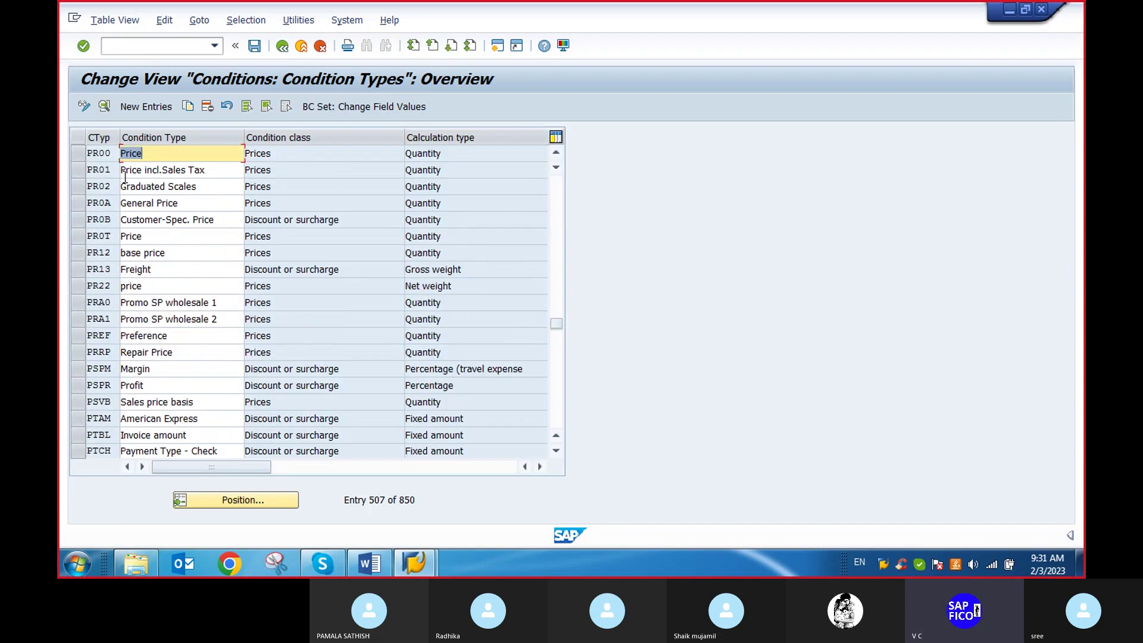
pyautogui.doubleClick(184, 157)
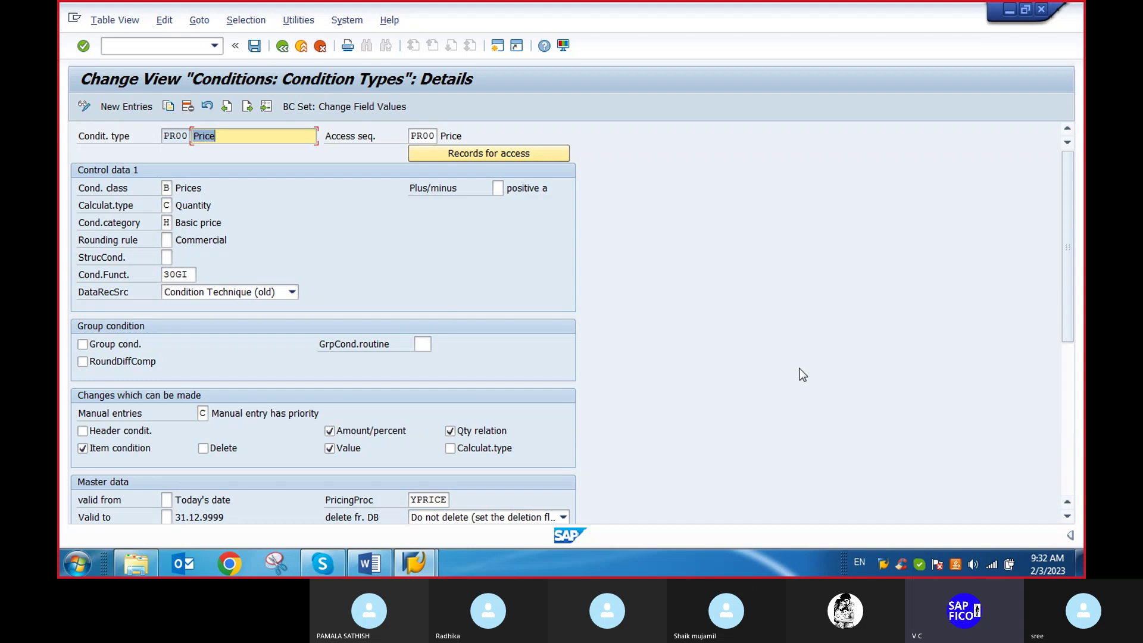
pyautogui.moveTo(1069, 254); pyautogui.dragTo(1041, 237)
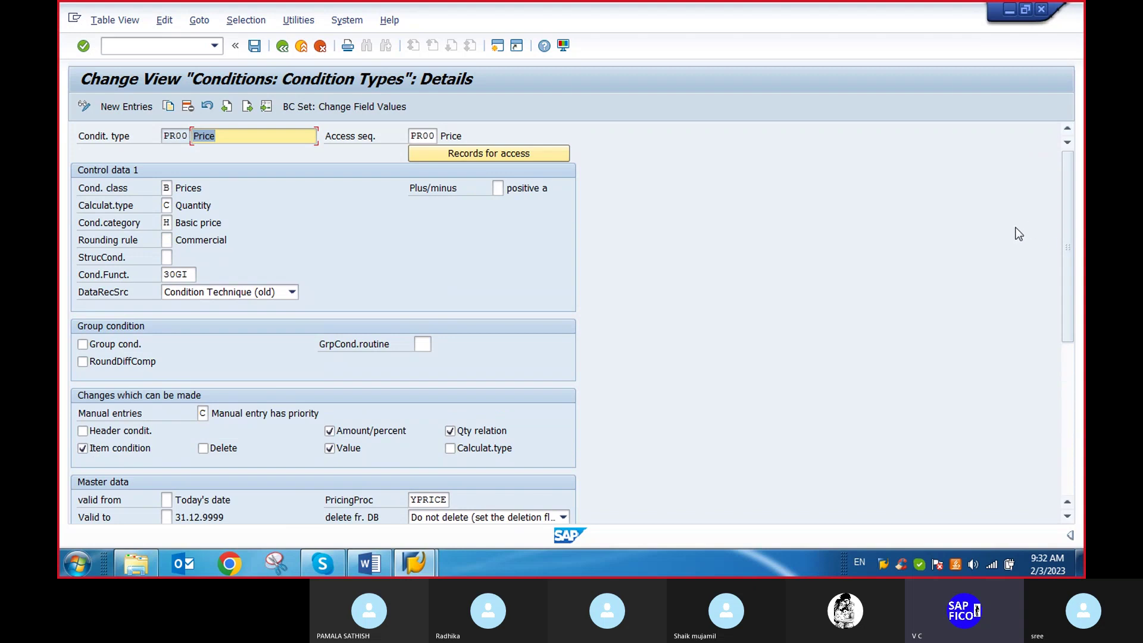